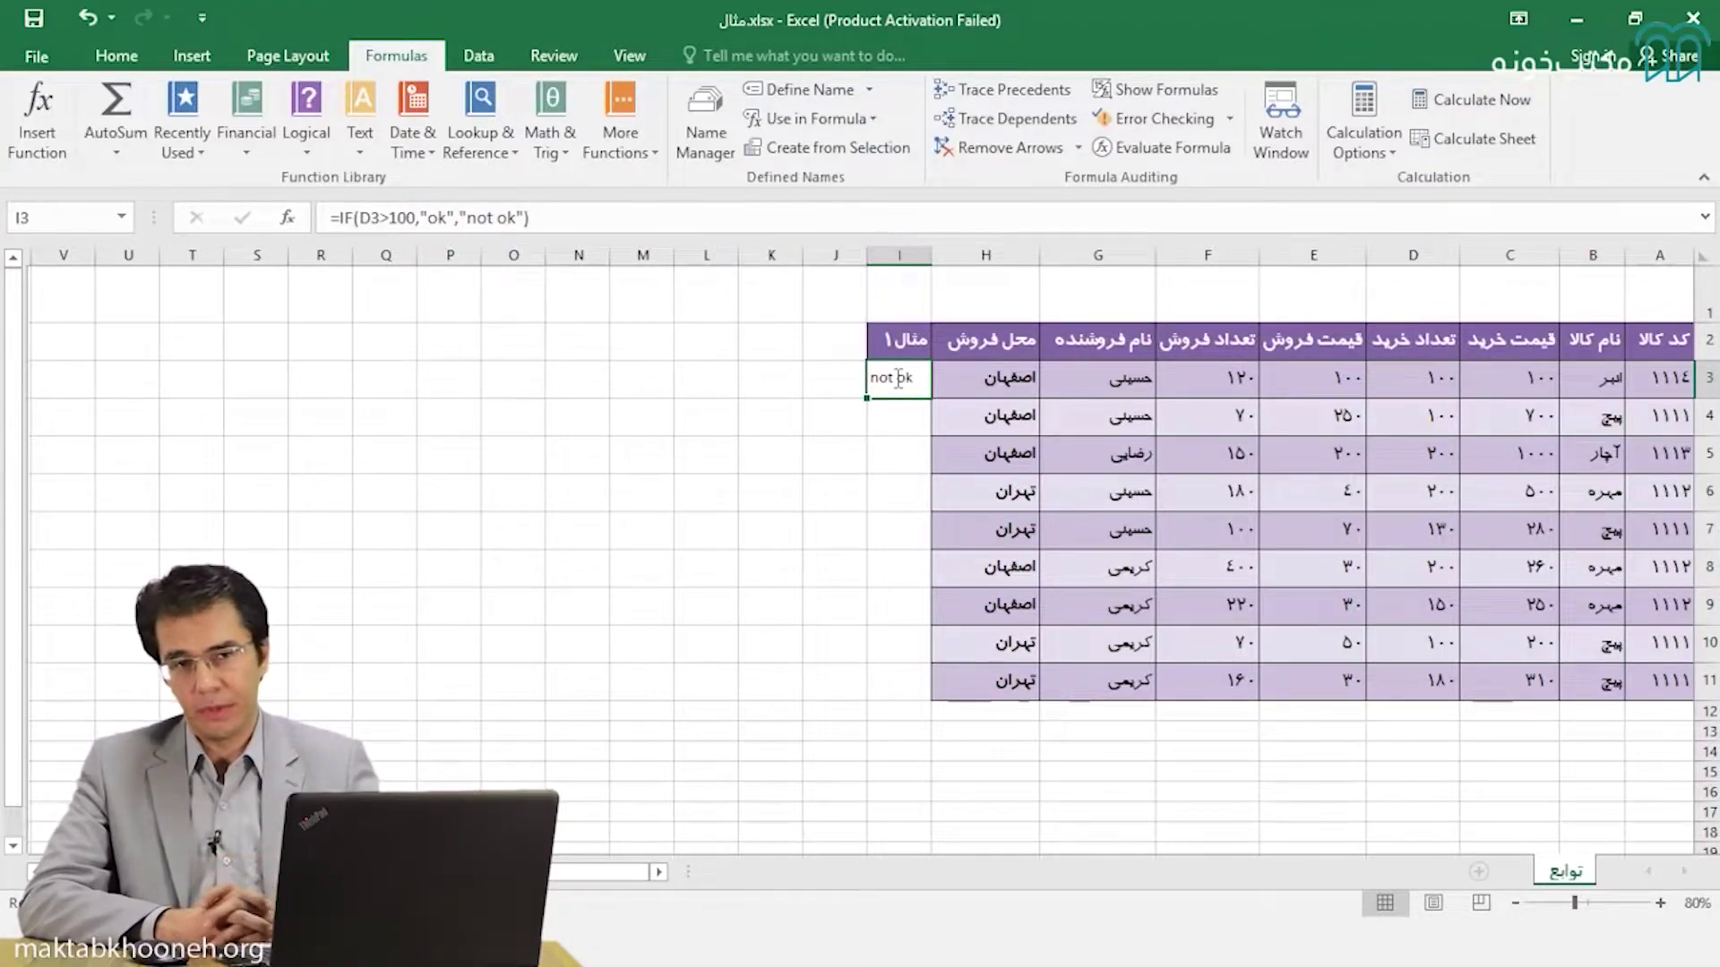
# Review the IF formula in I3 and the column I range I3:I11
pyautogui.doubleClick(898, 378)
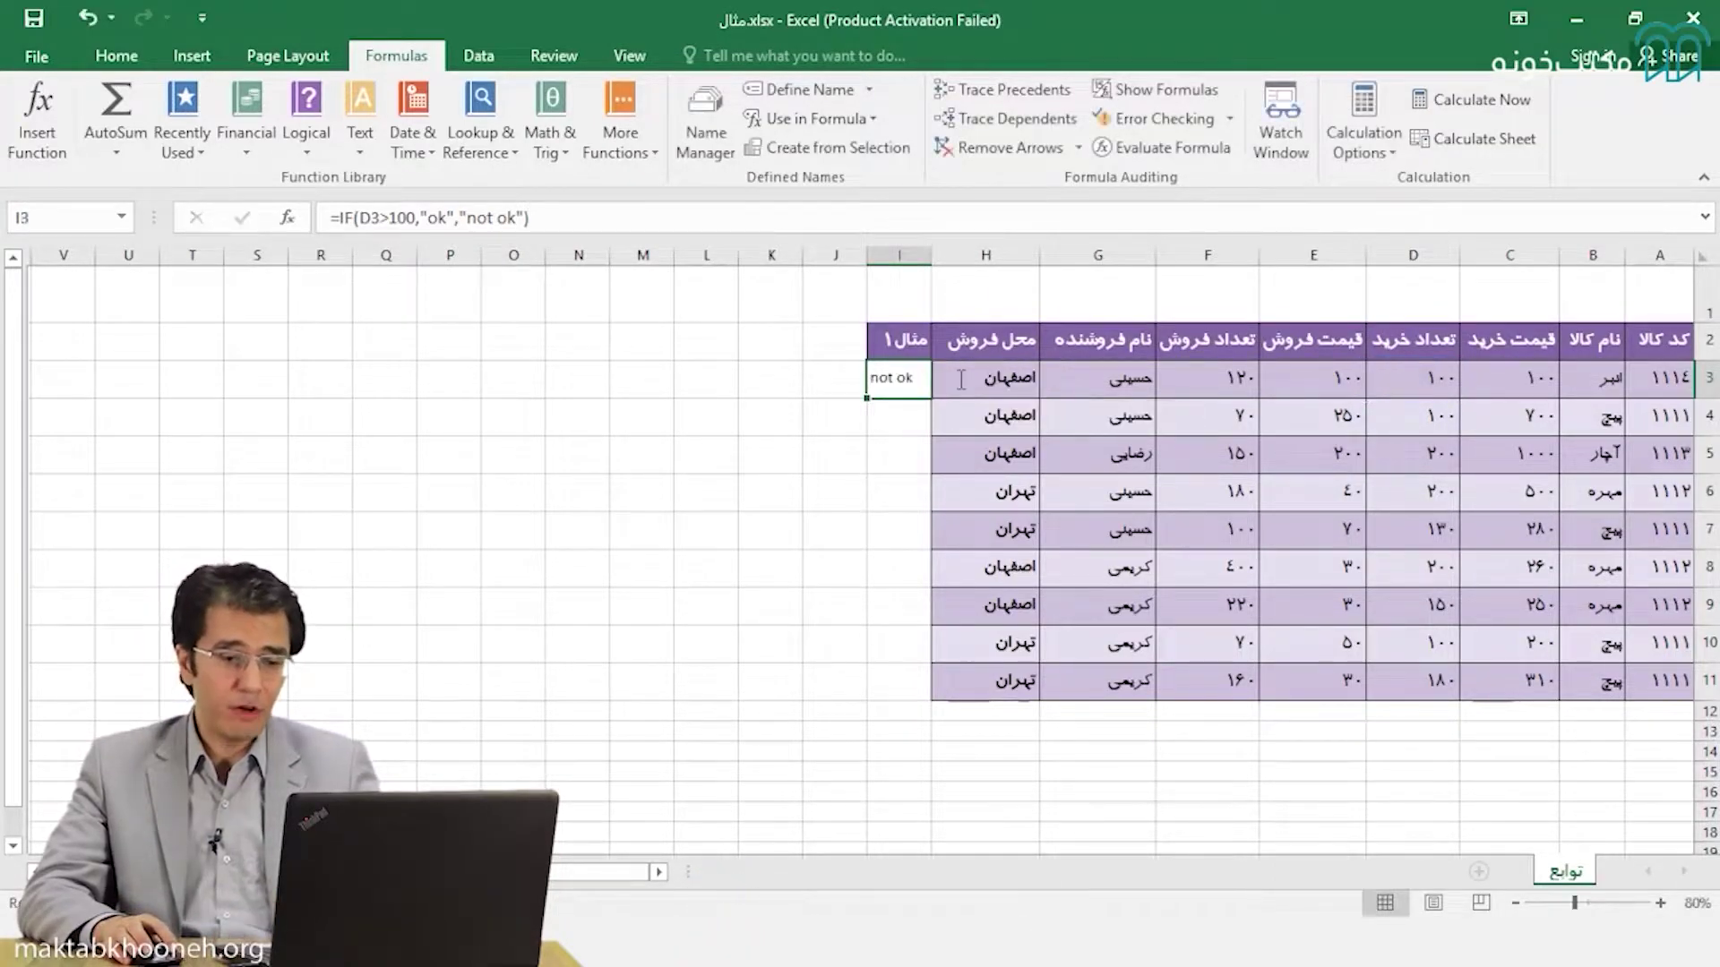
pyautogui.press('Return')
pyautogui.click(1537, 385)
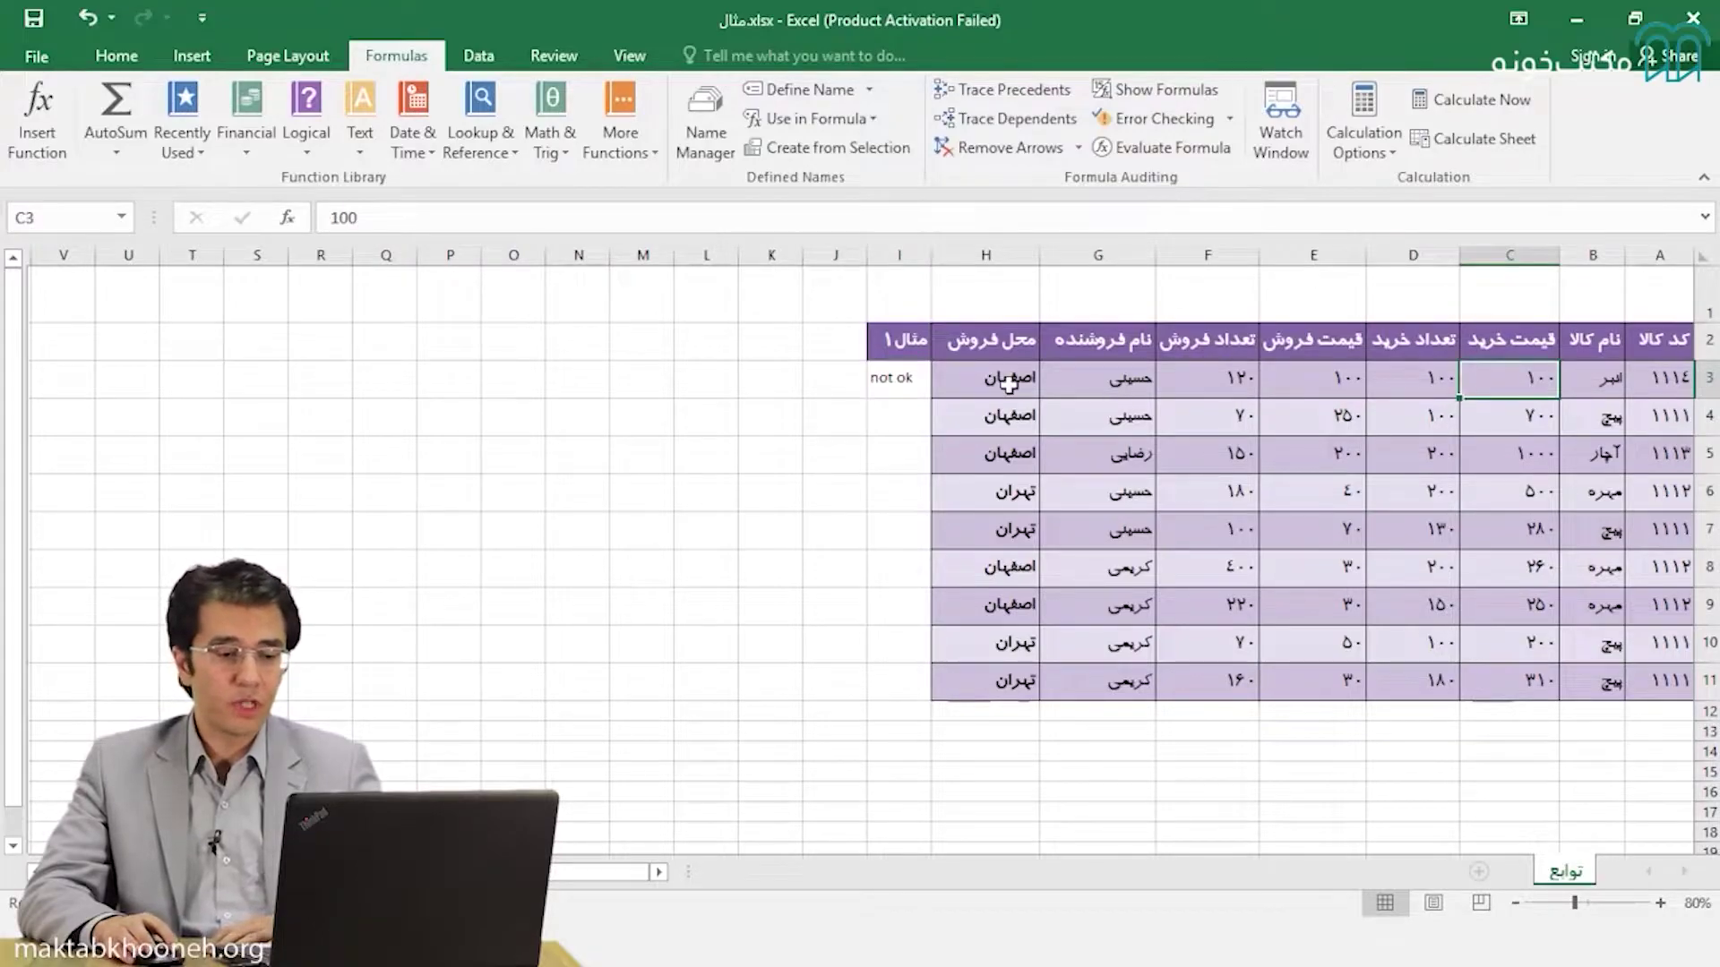
pyautogui.moveTo(887, 369); pyautogui.dragTo(874, 698)
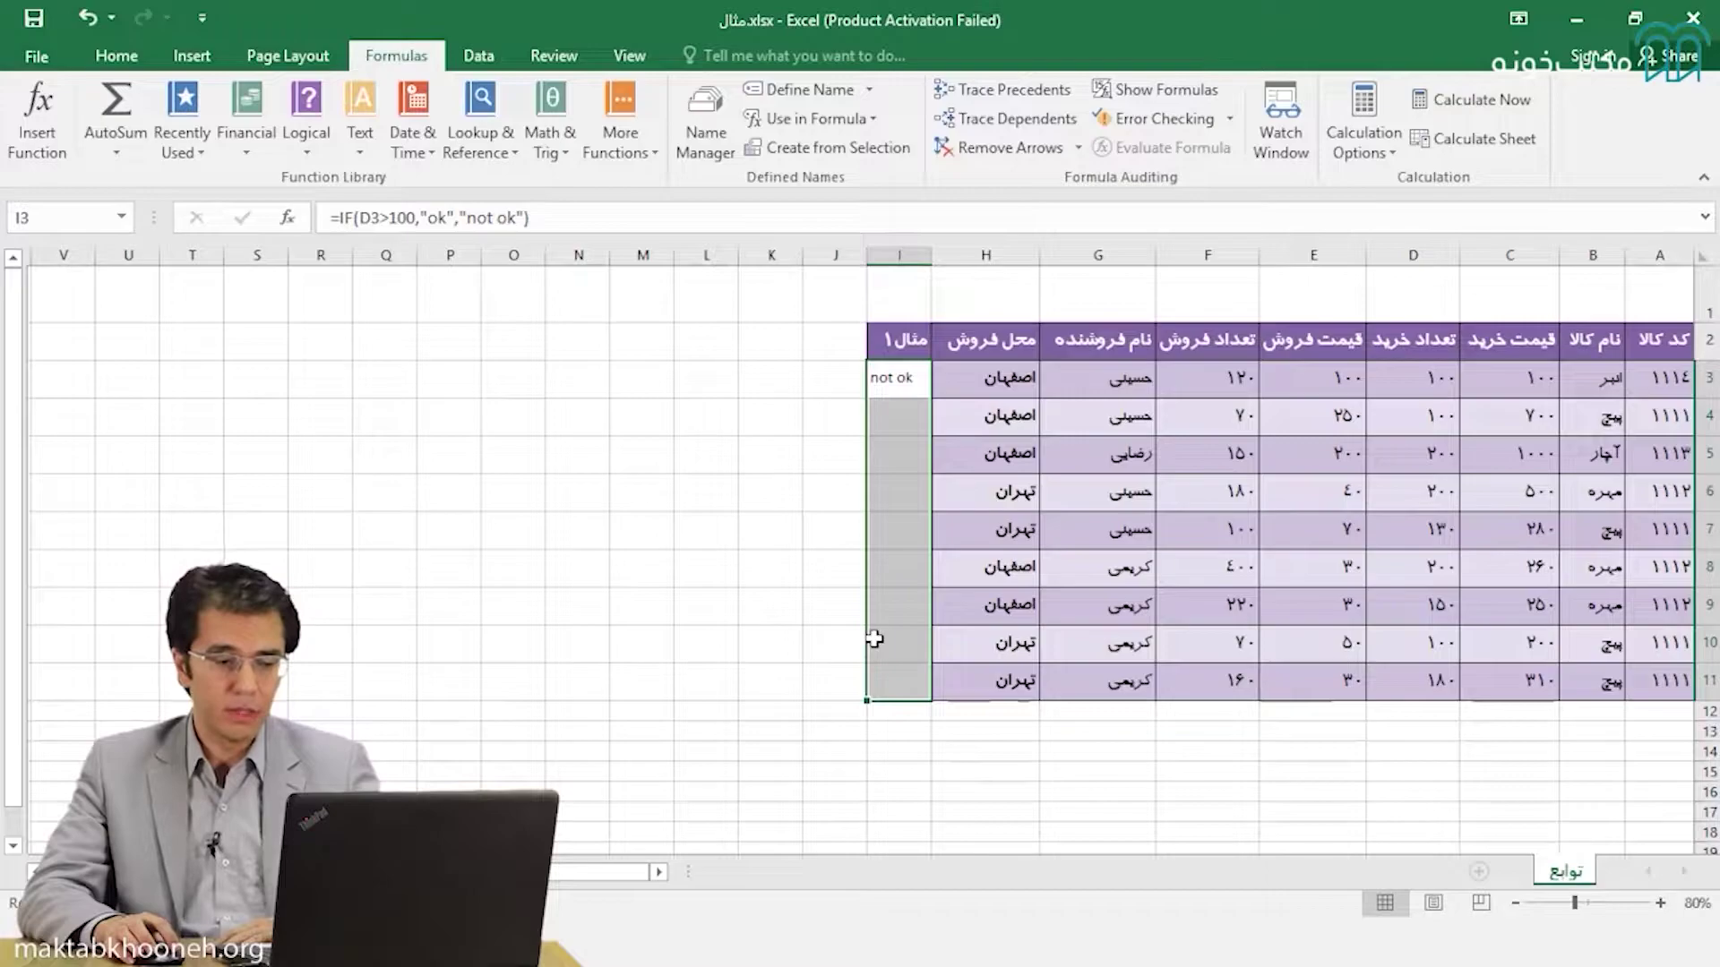
pyautogui.click(890, 383)
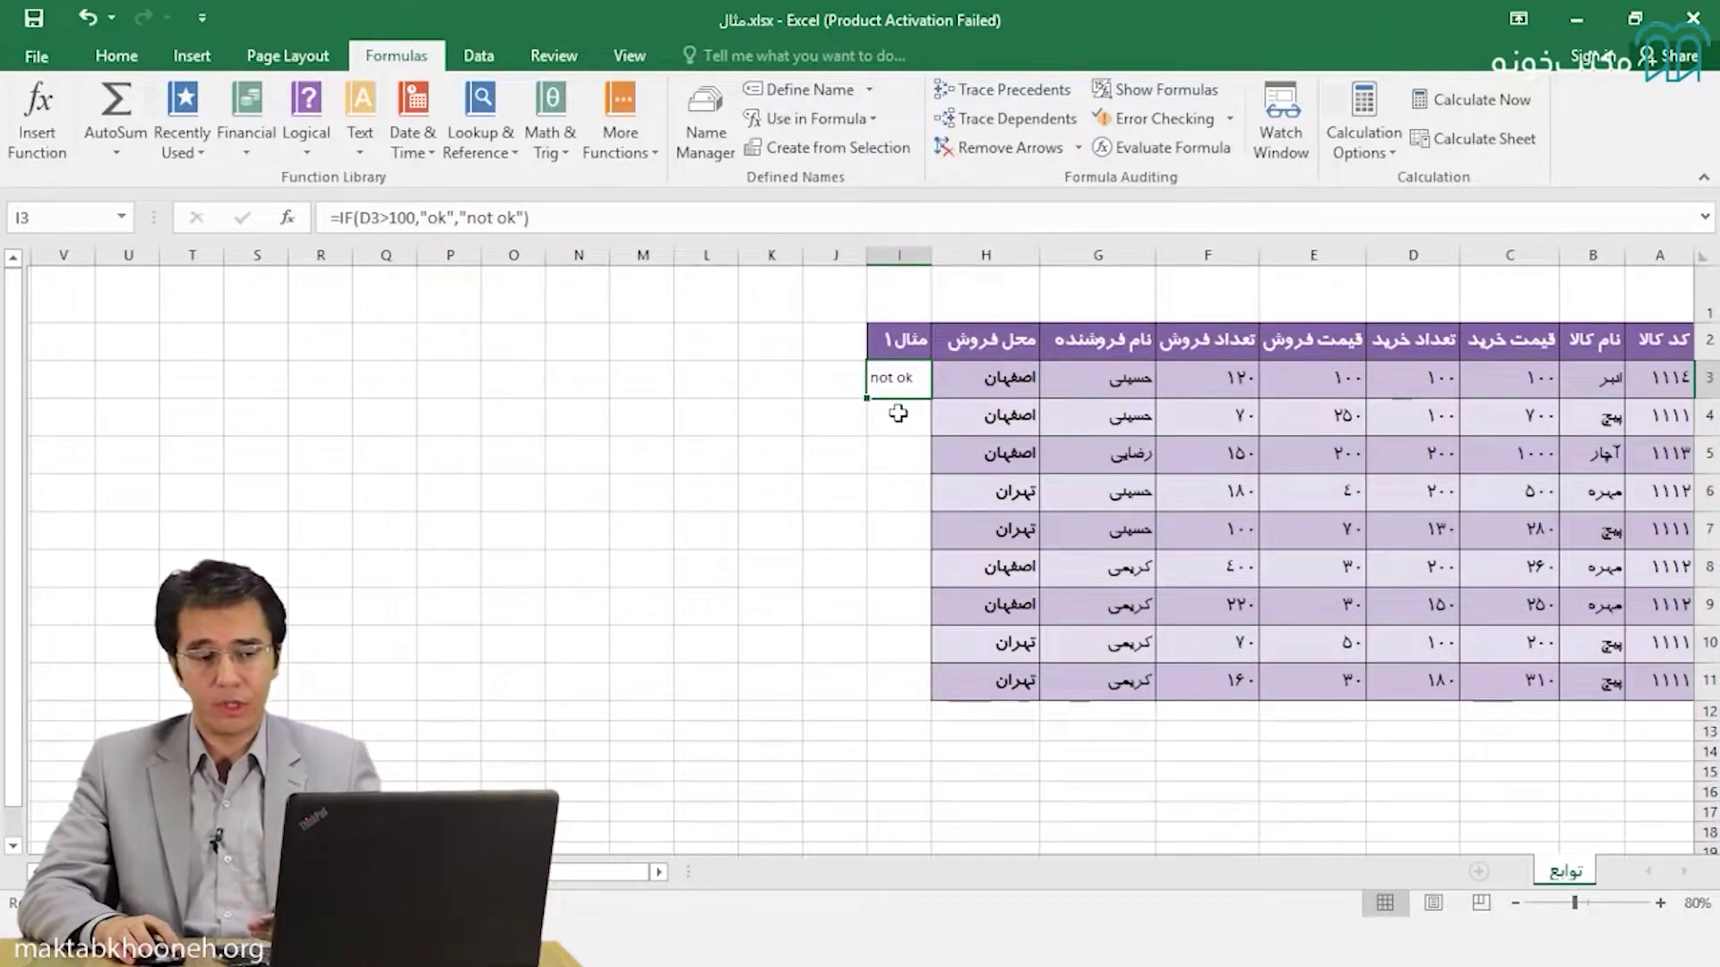
pyautogui.click(899, 413)
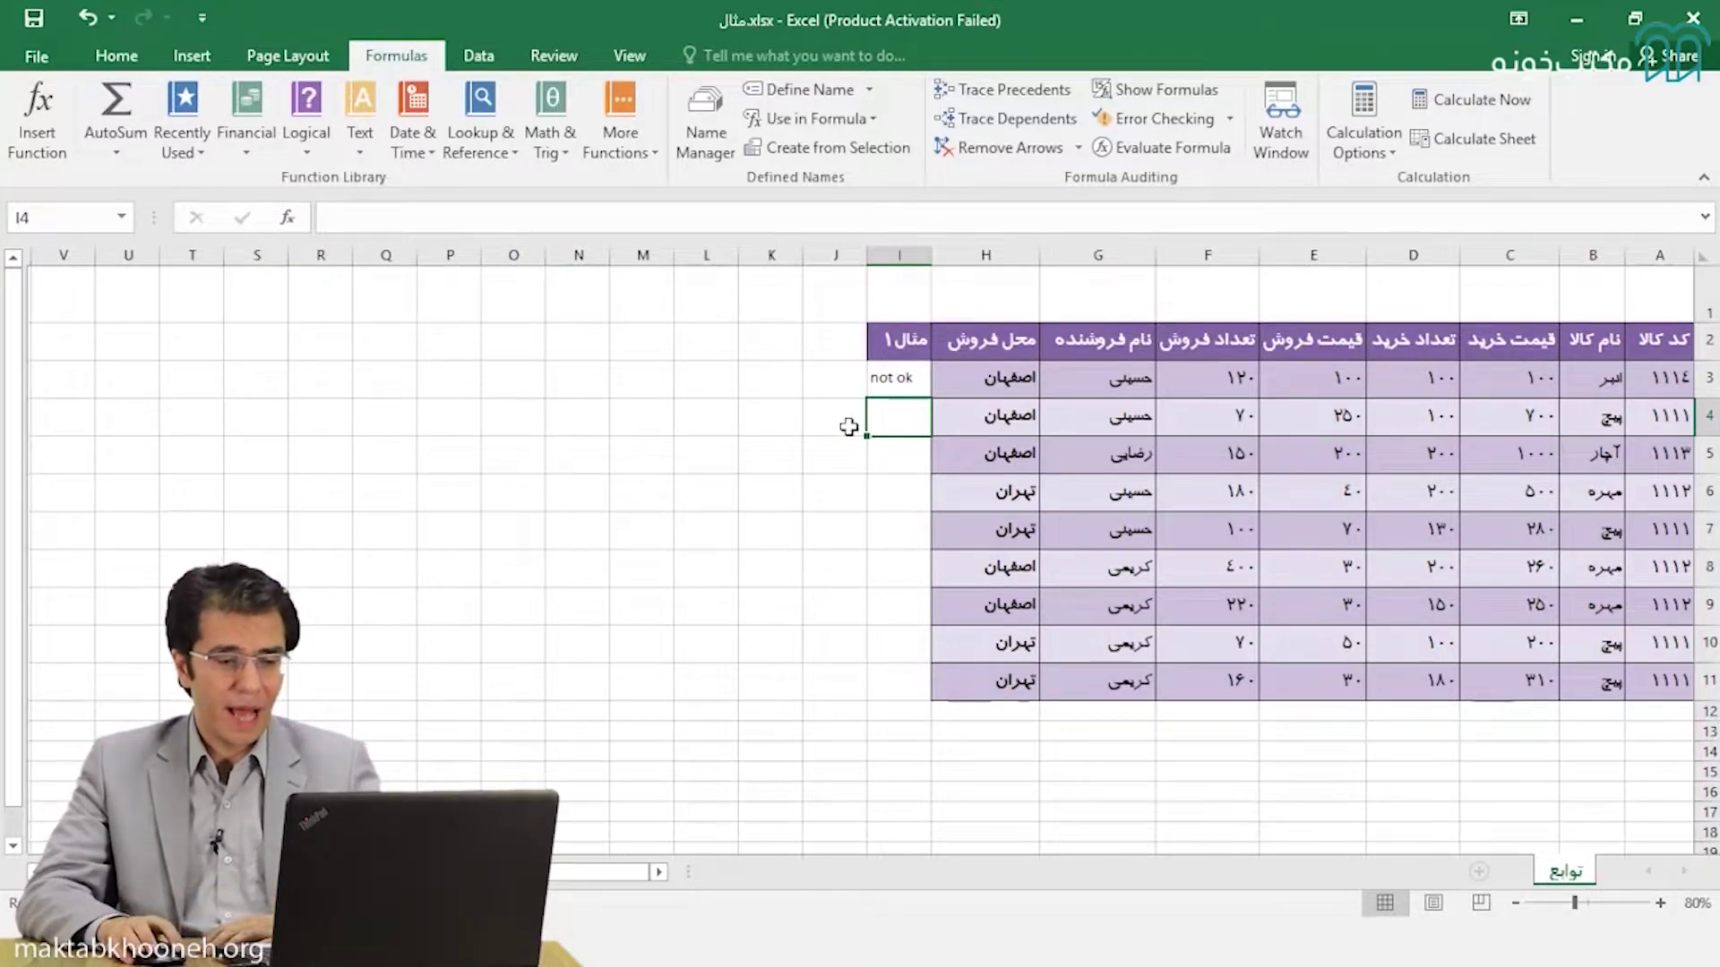
# Show I3's D3 reference and check the column D values (200 in D5, 130 in D7, 100 in D10)
pyautogui.click(896, 378)
pyautogui.doubleClick(896, 378)
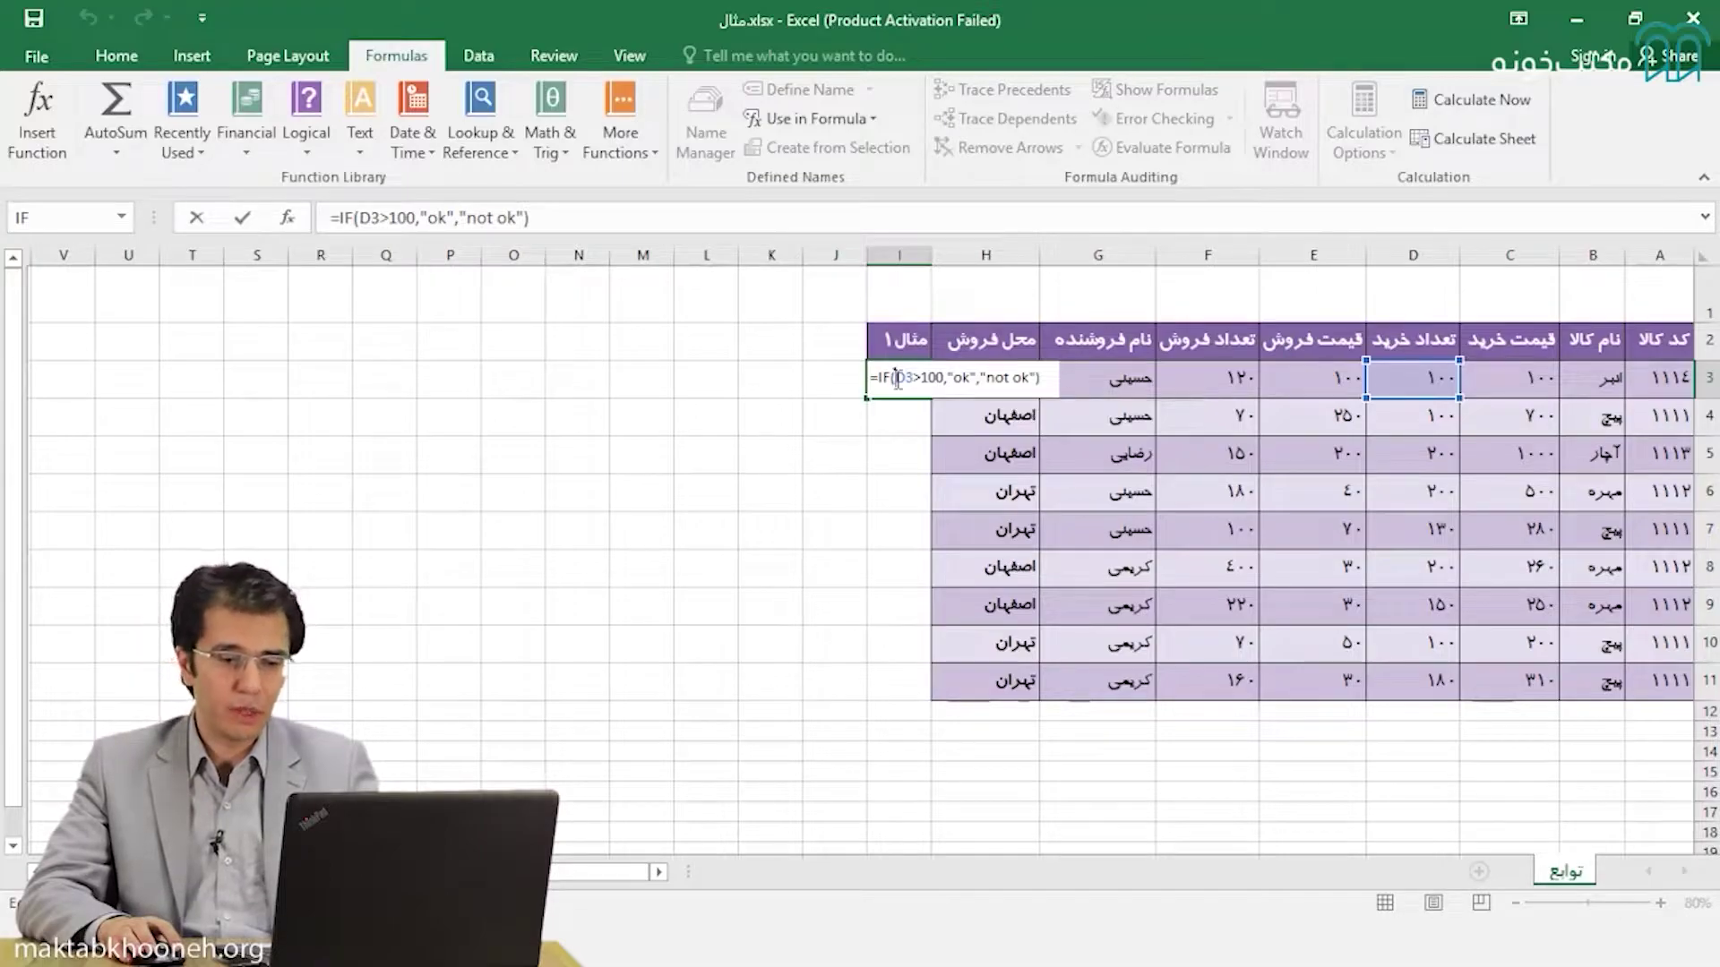
pyautogui.press('Return')
pyautogui.click(1432, 427)
pyautogui.click(887, 416)
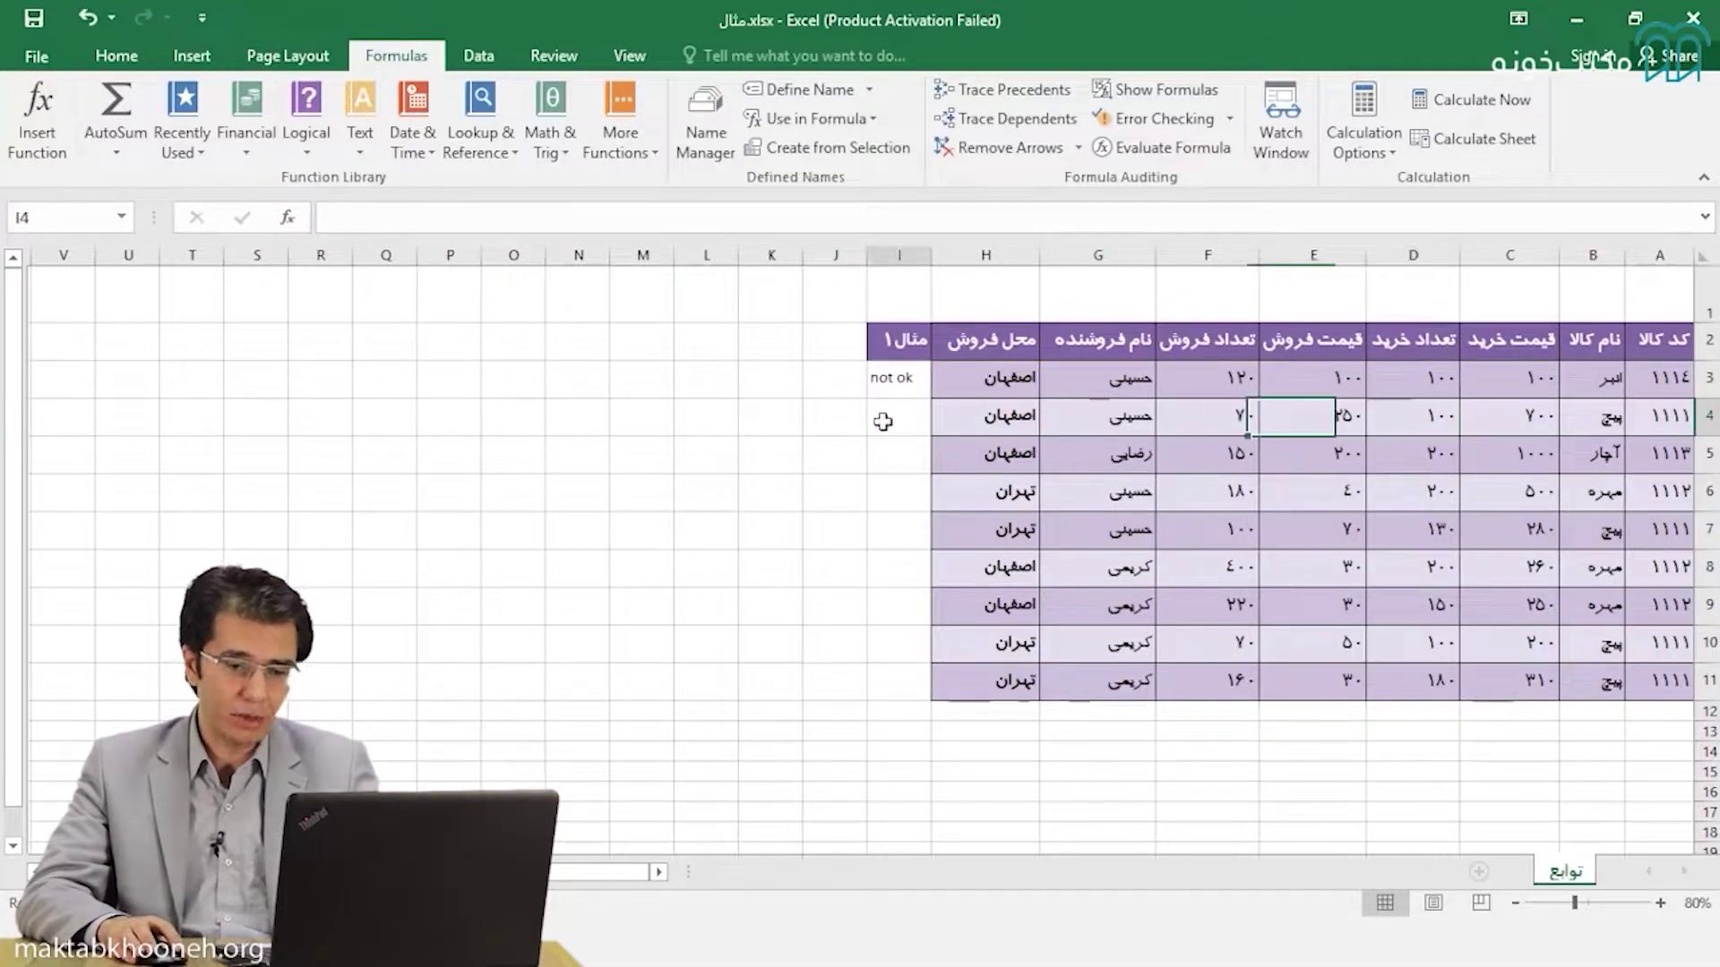
pyautogui.click(1432, 473)
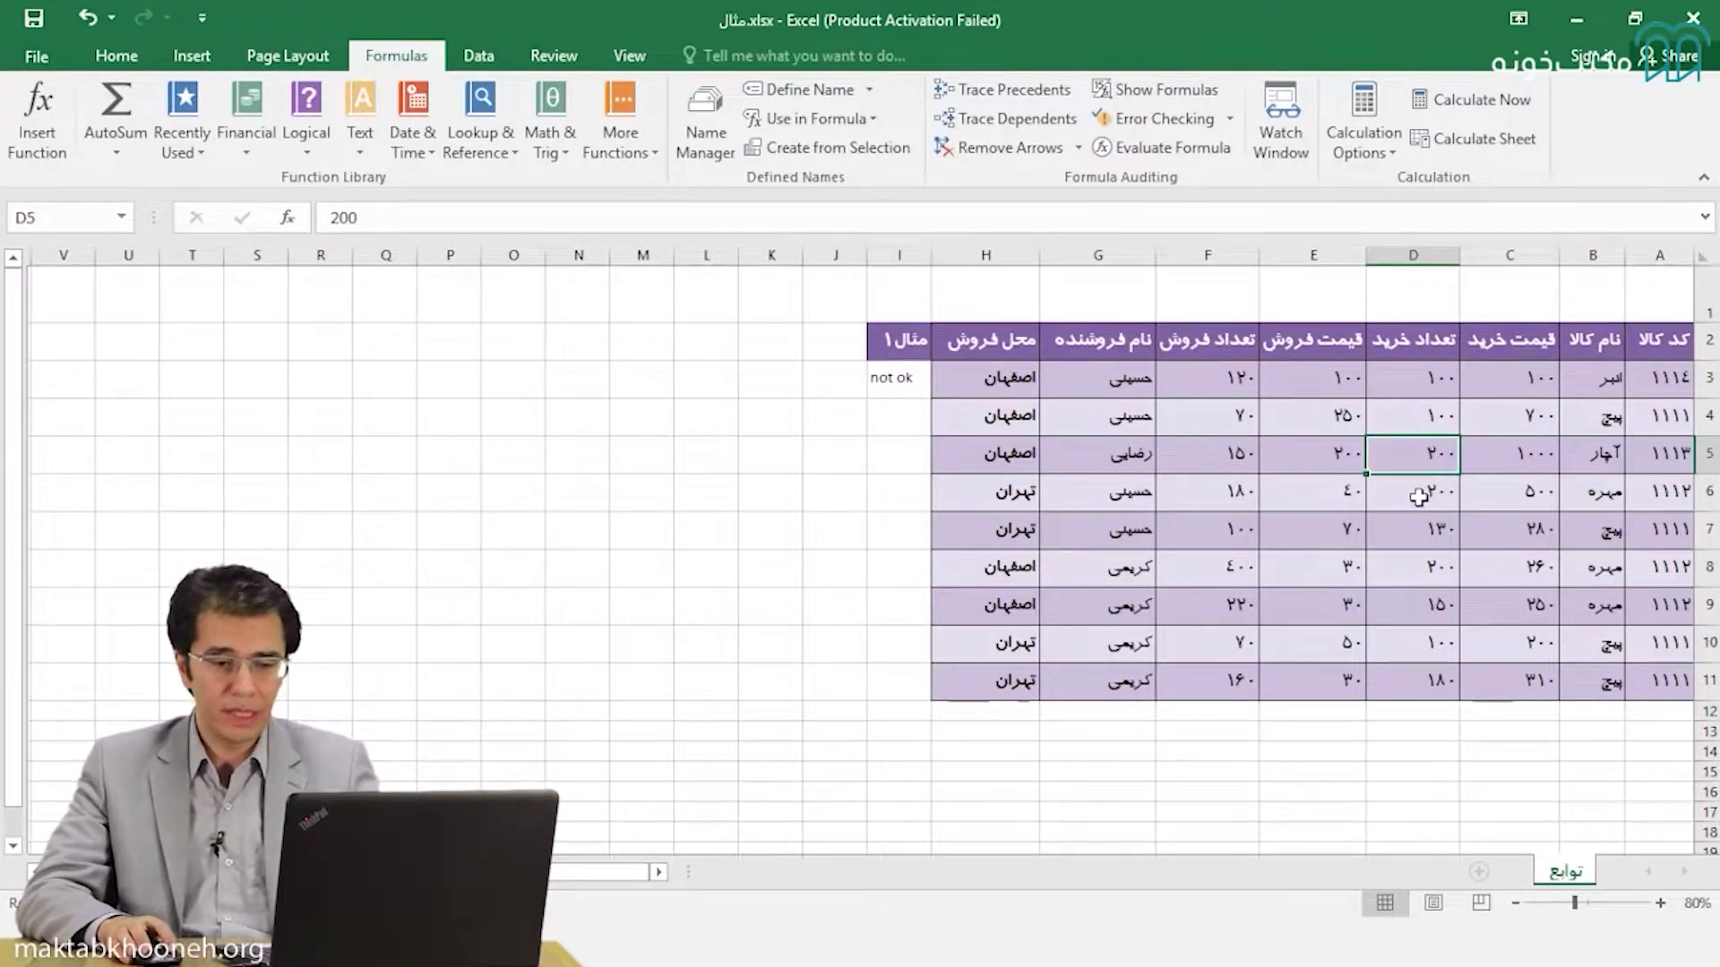
pyautogui.click(1432, 491)
pyautogui.click(1419, 534)
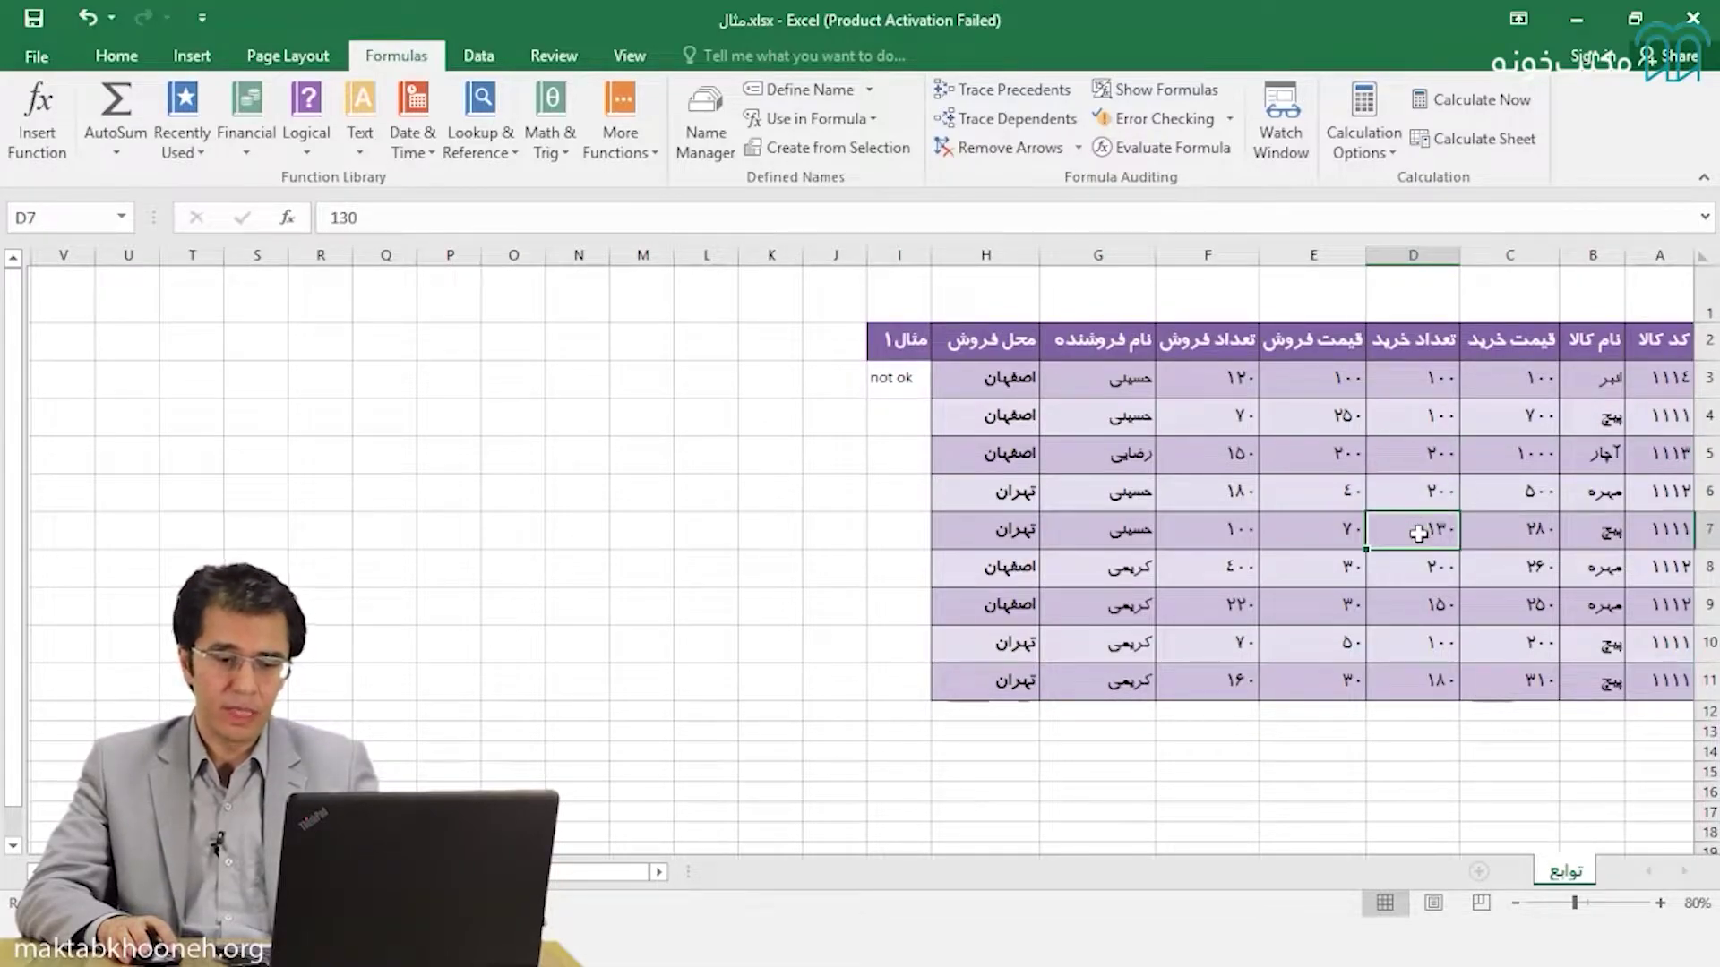
pyautogui.click(1409, 648)
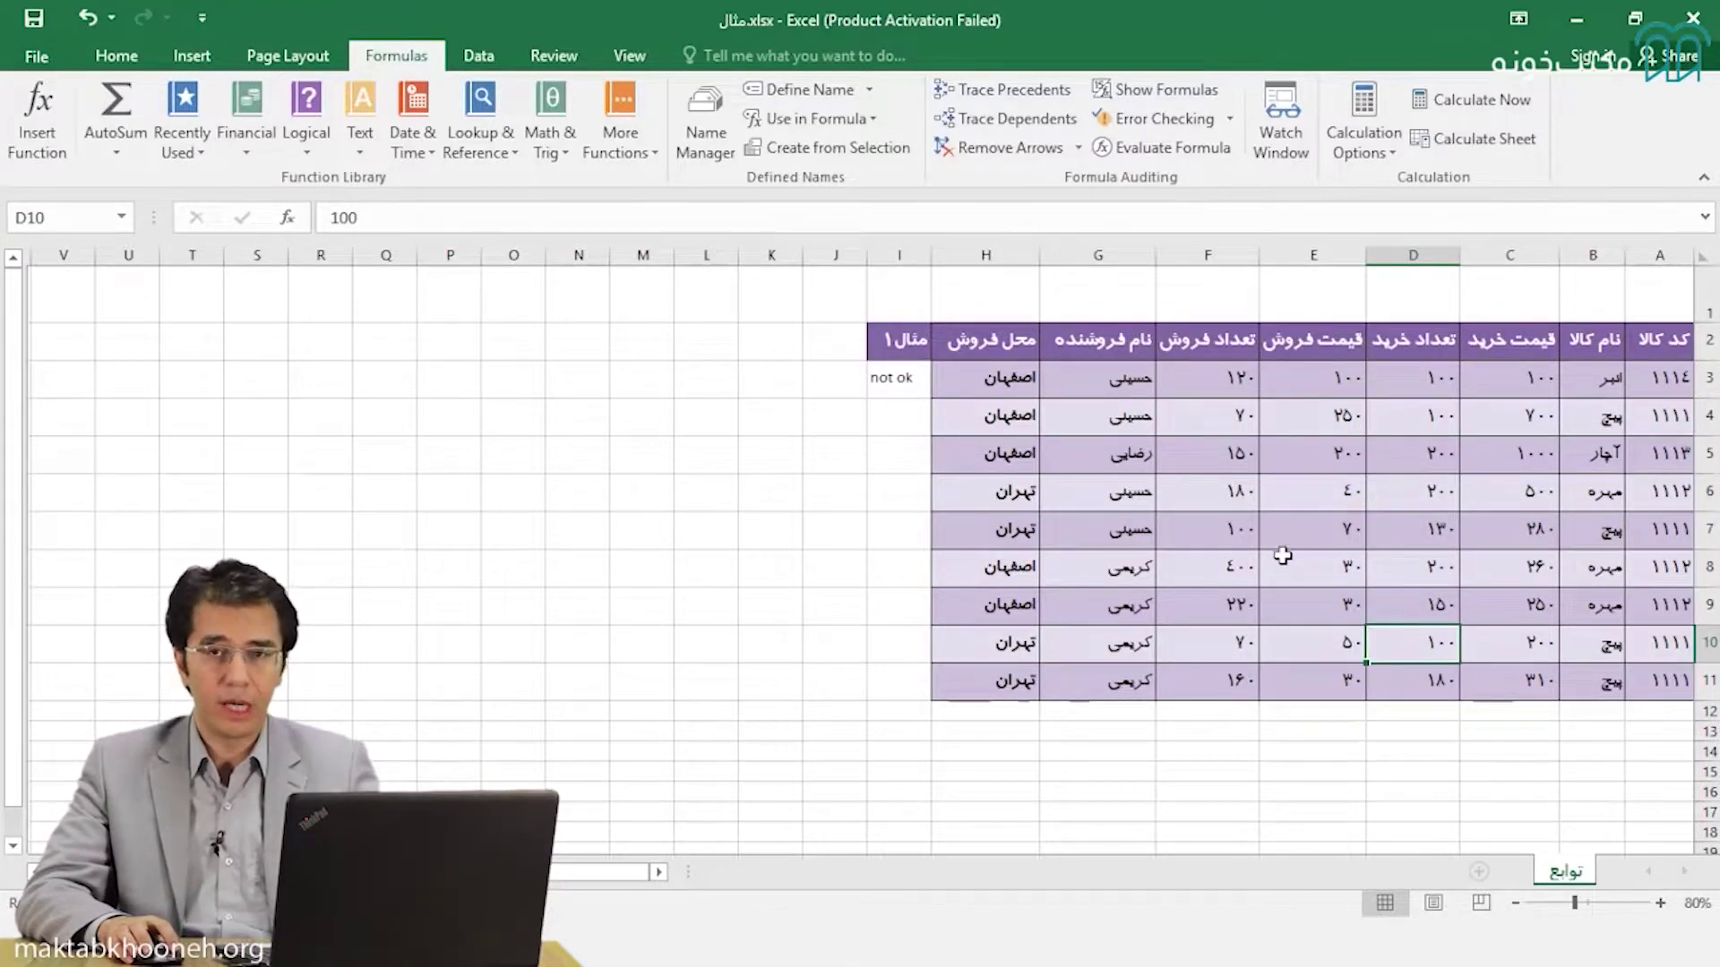
# Review I3's IF formula again, leaving it unchanged
pyautogui.click(862, 381)
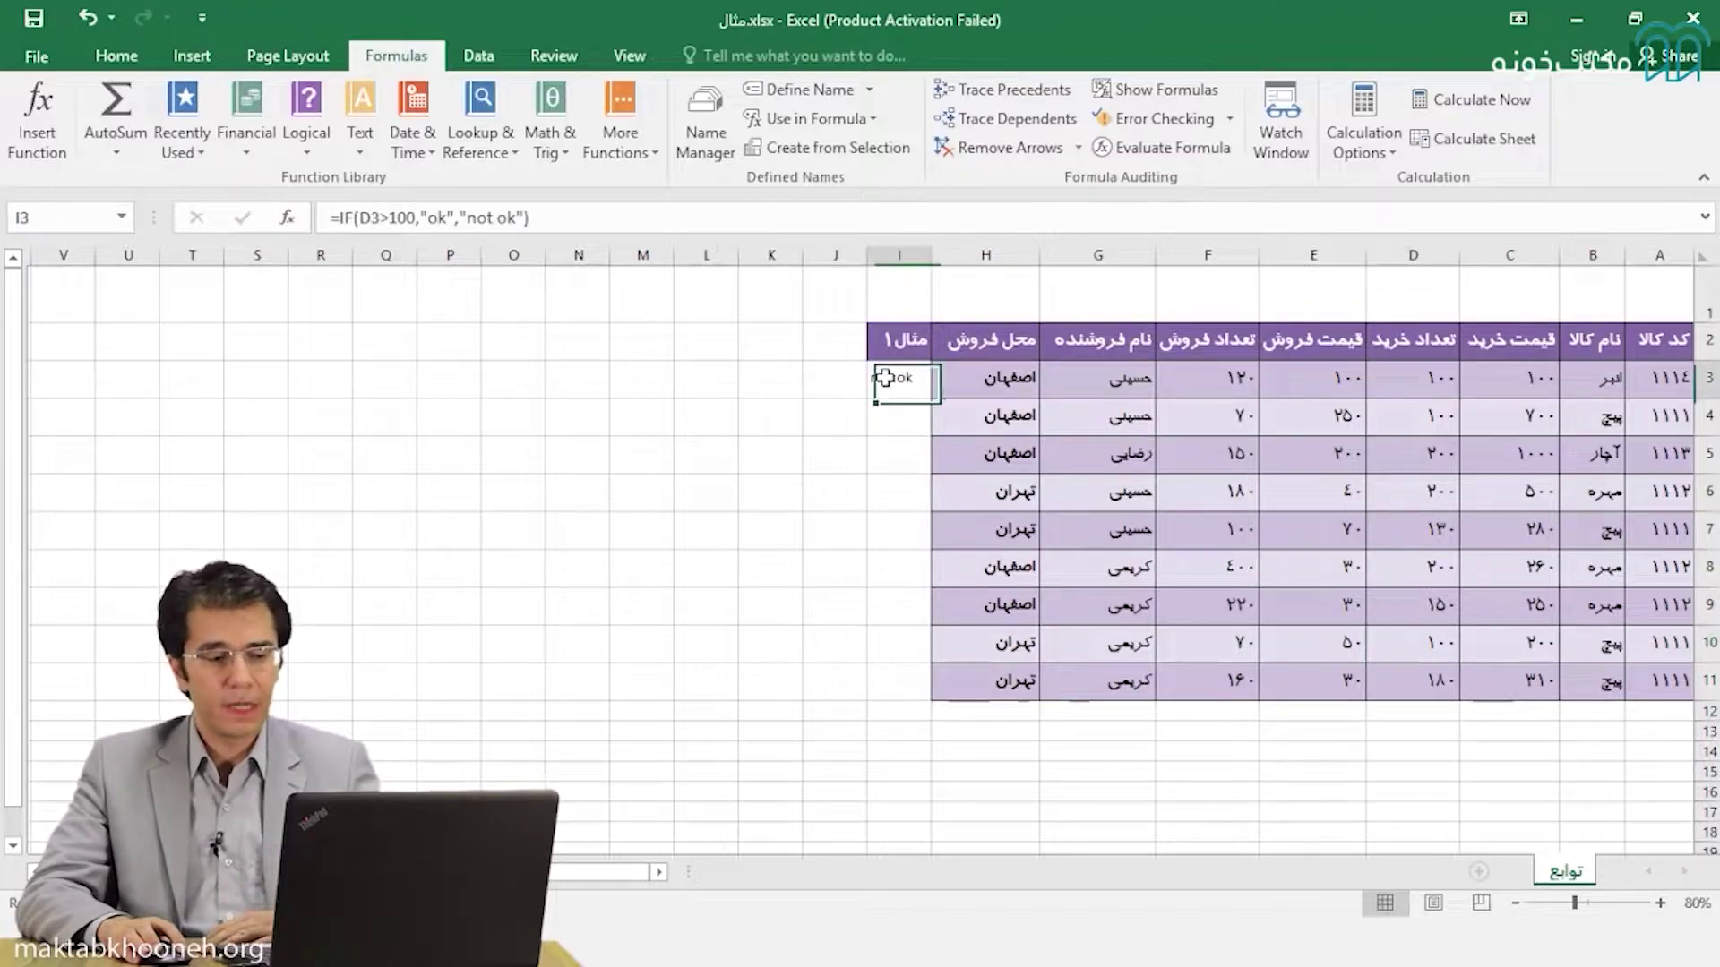
pyautogui.doubleClick(883, 377)
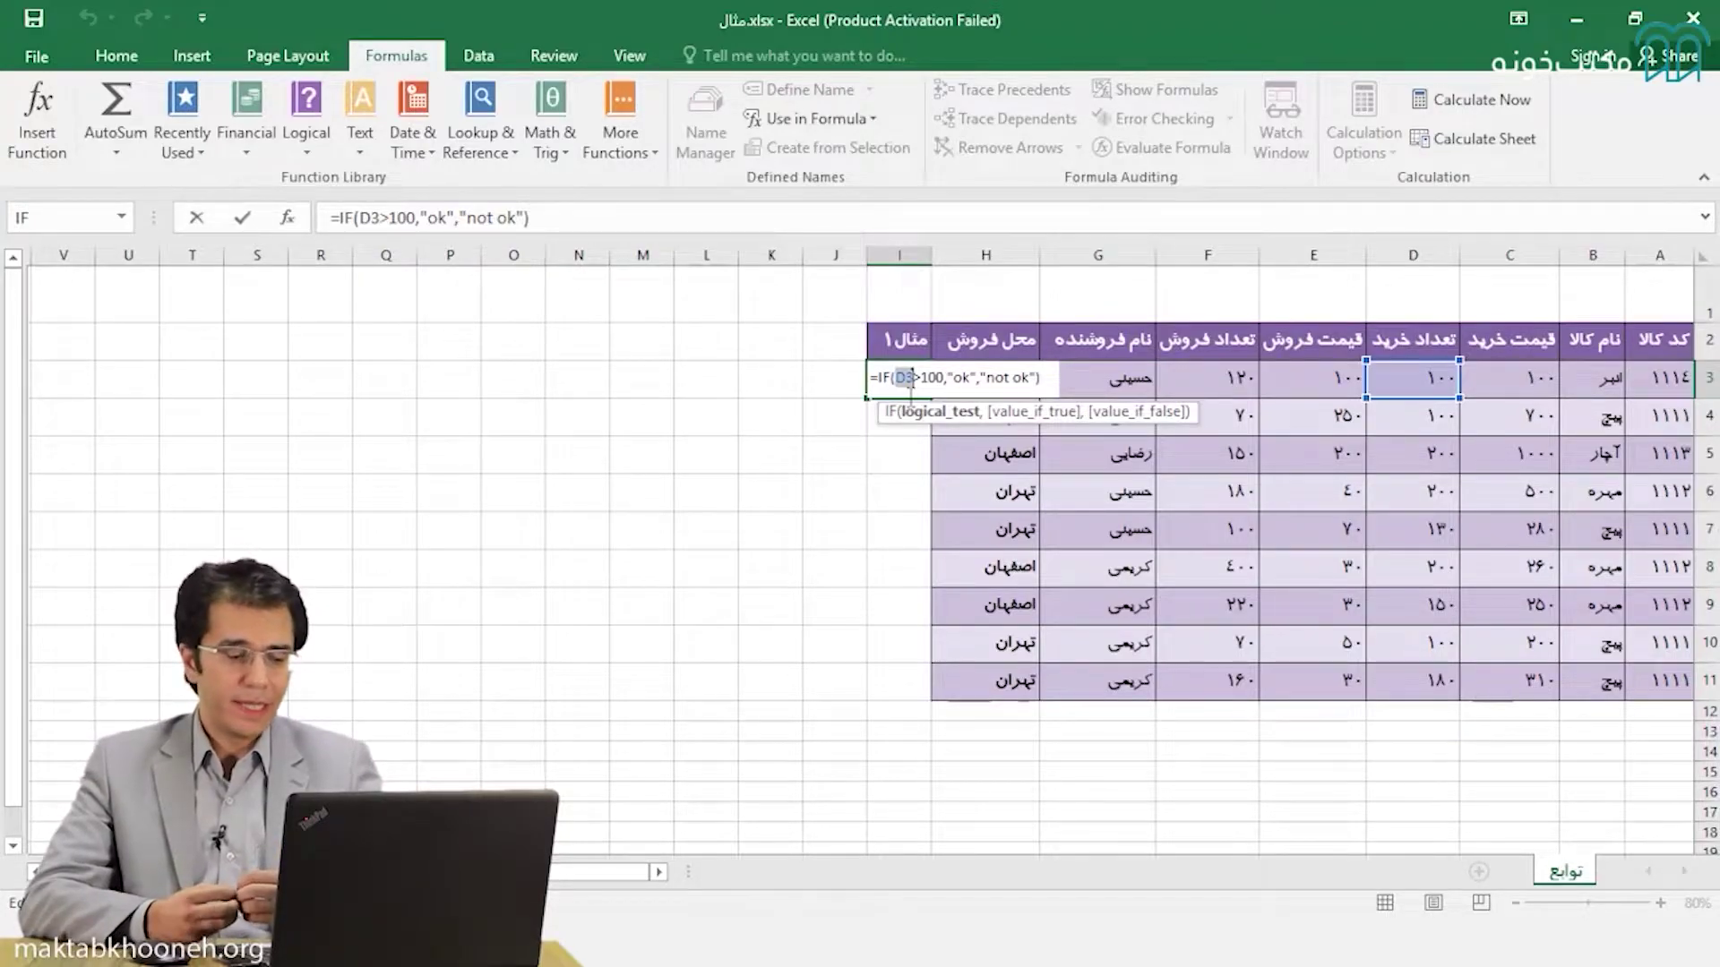
pyautogui.hotkey('ctrl', 'Return')
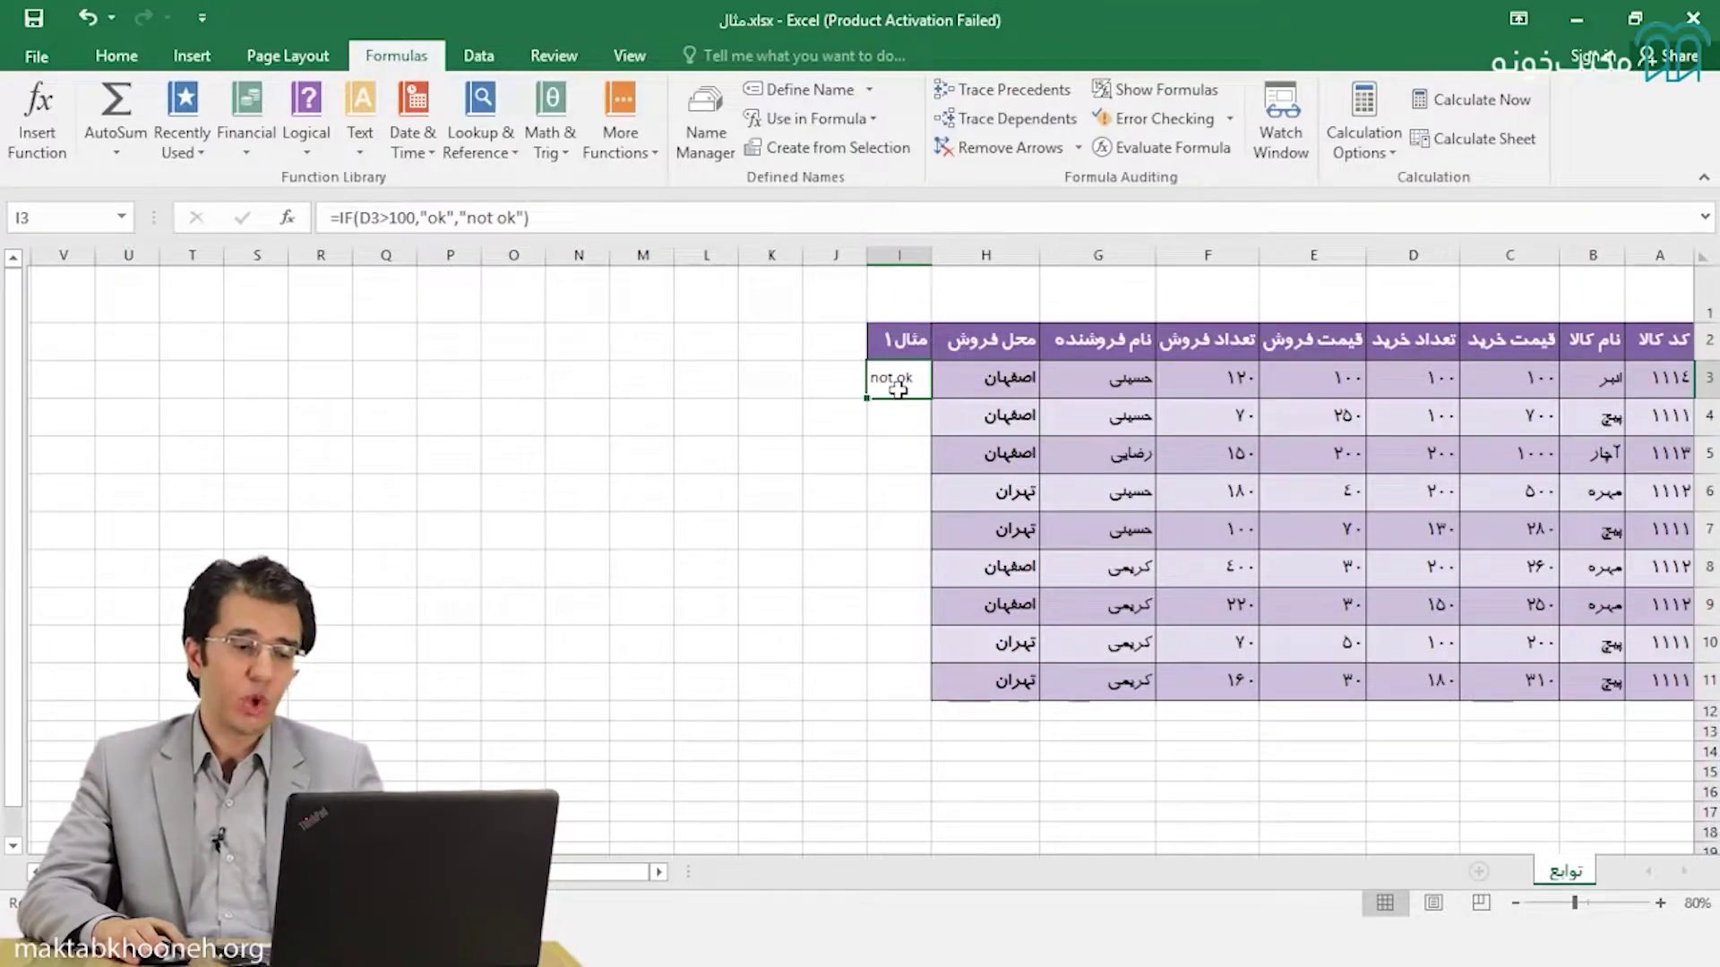
pyautogui.click(897, 450)
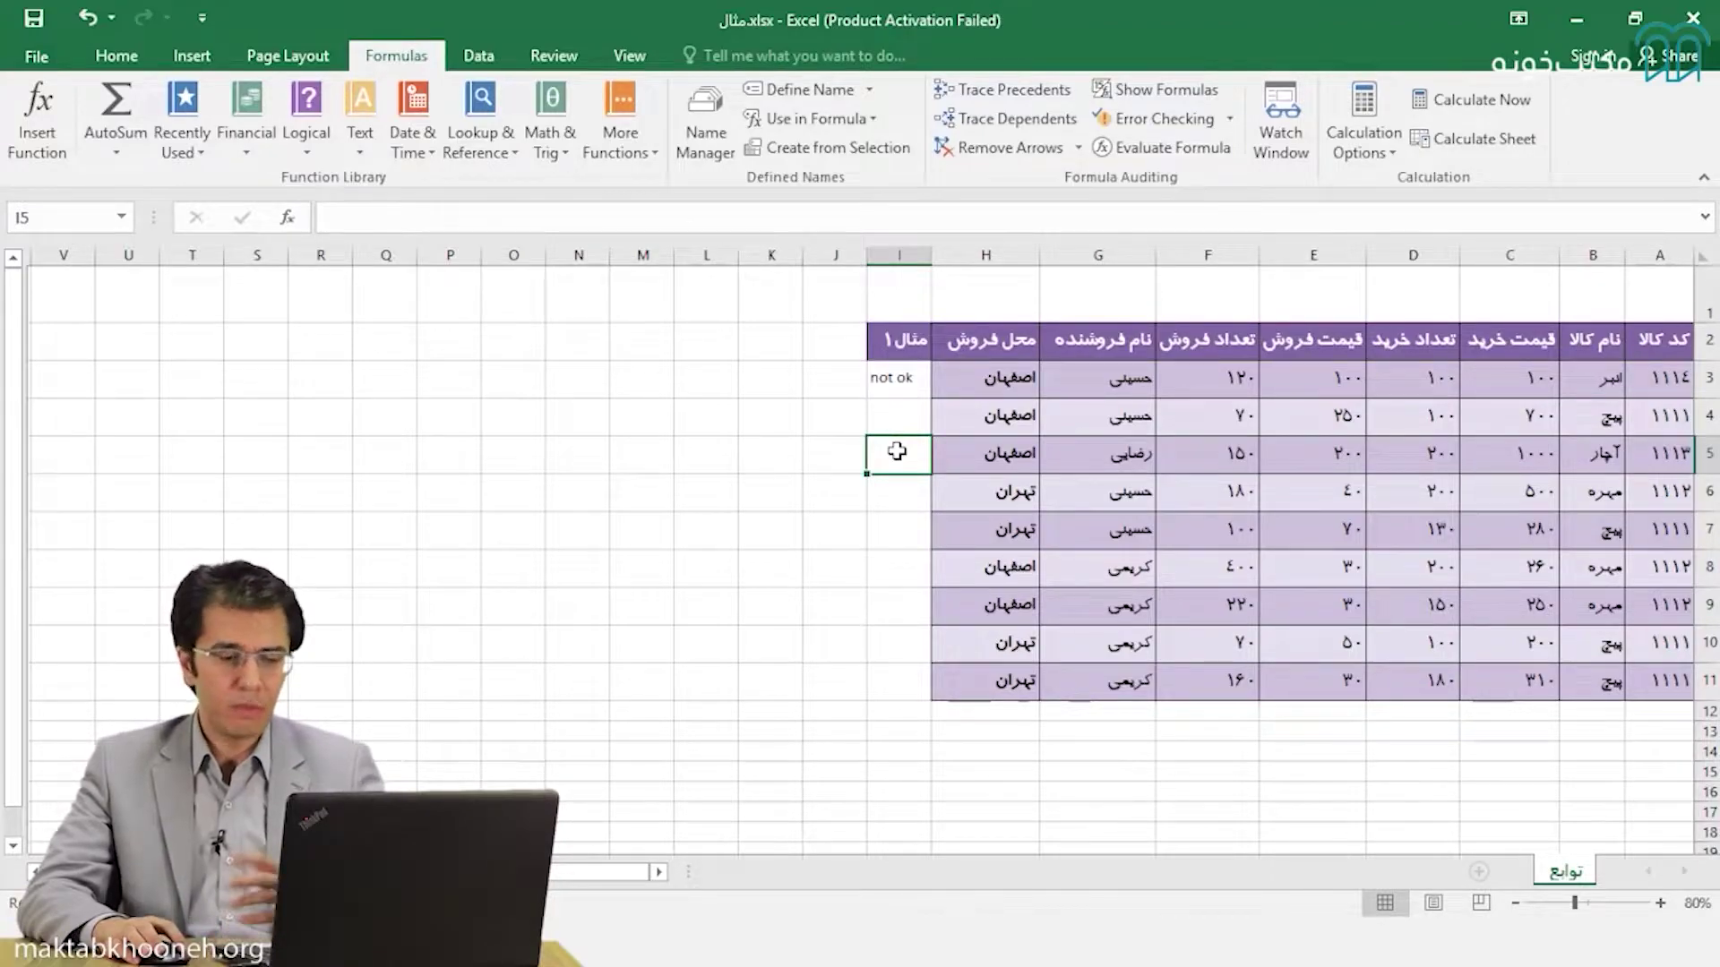
pyautogui.click(892, 374)
pyautogui.doubleClick(892, 374)
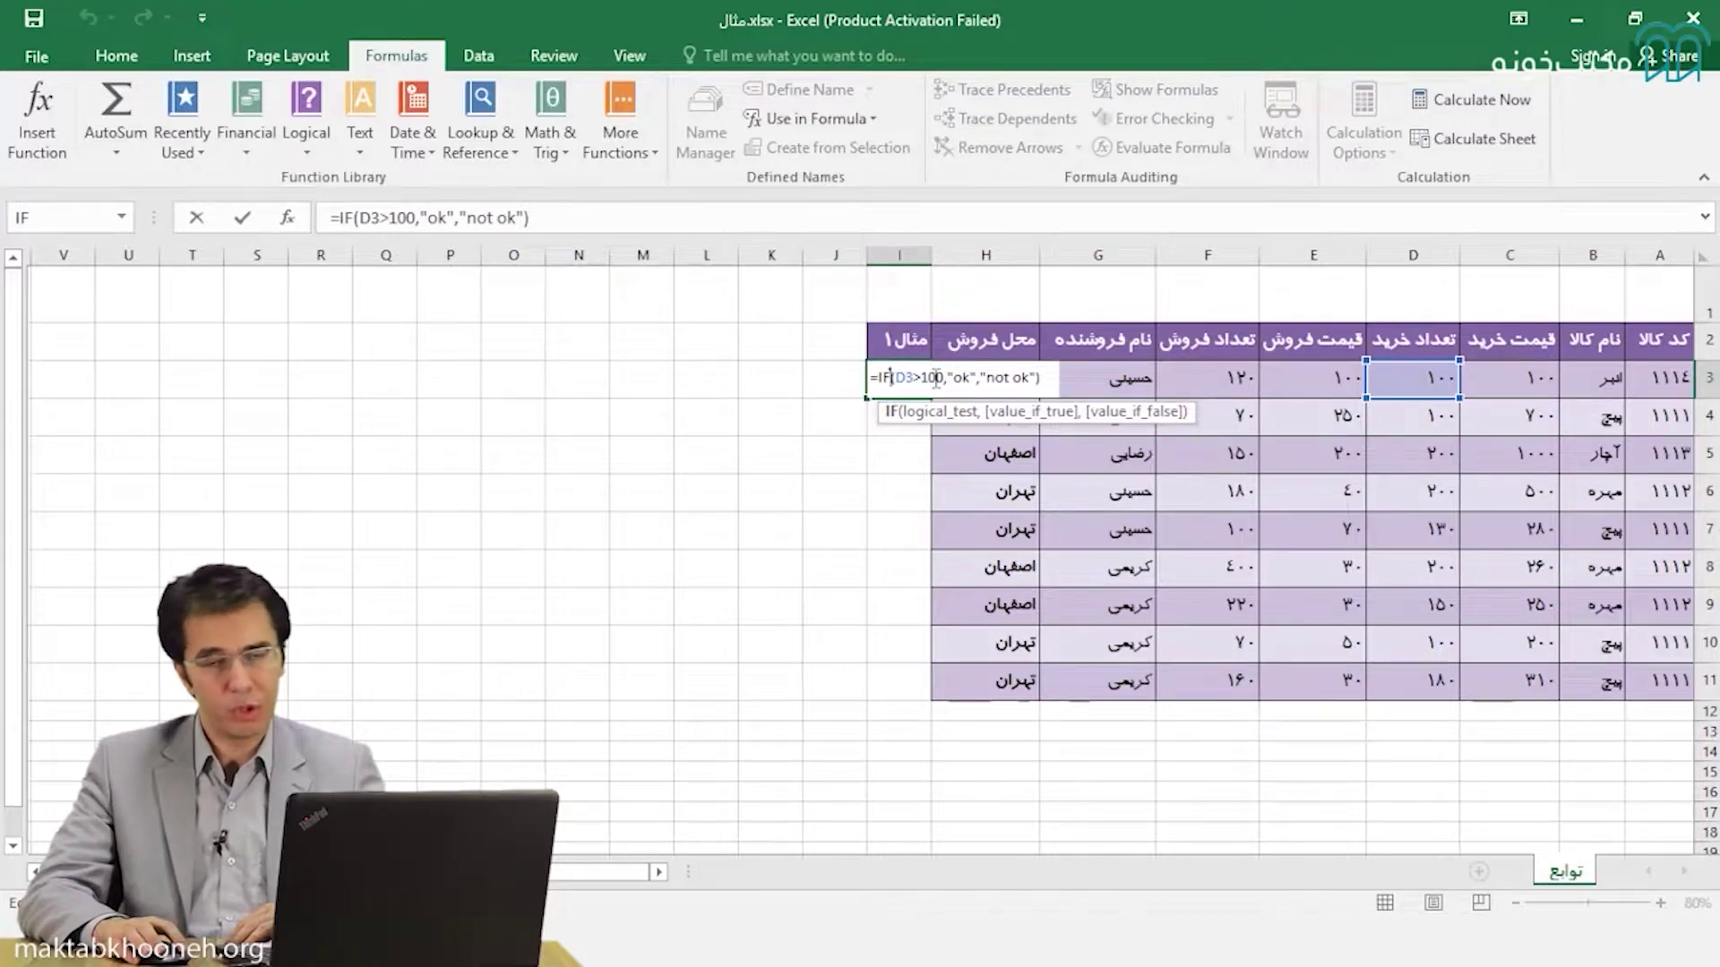
pyautogui.press('Escape')
pyautogui.click(905, 392)
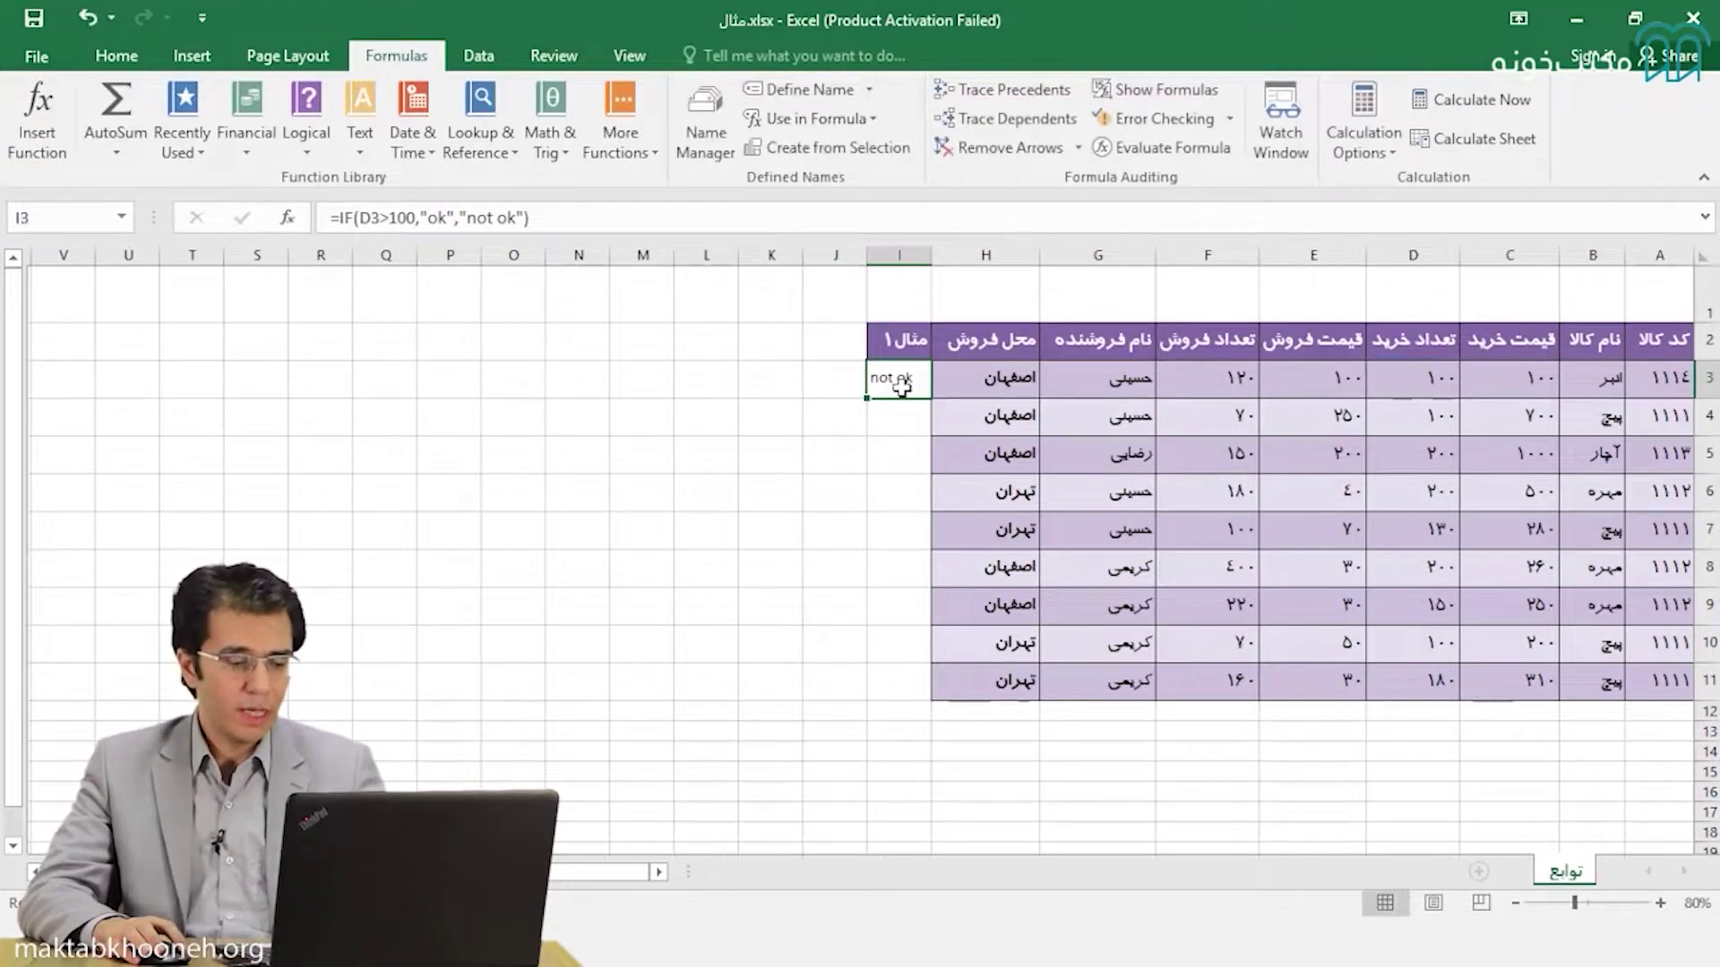
# Copy the I3 formula into I5 and show that it now checks D5
pyautogui.hotkey('ctrl', 'c')
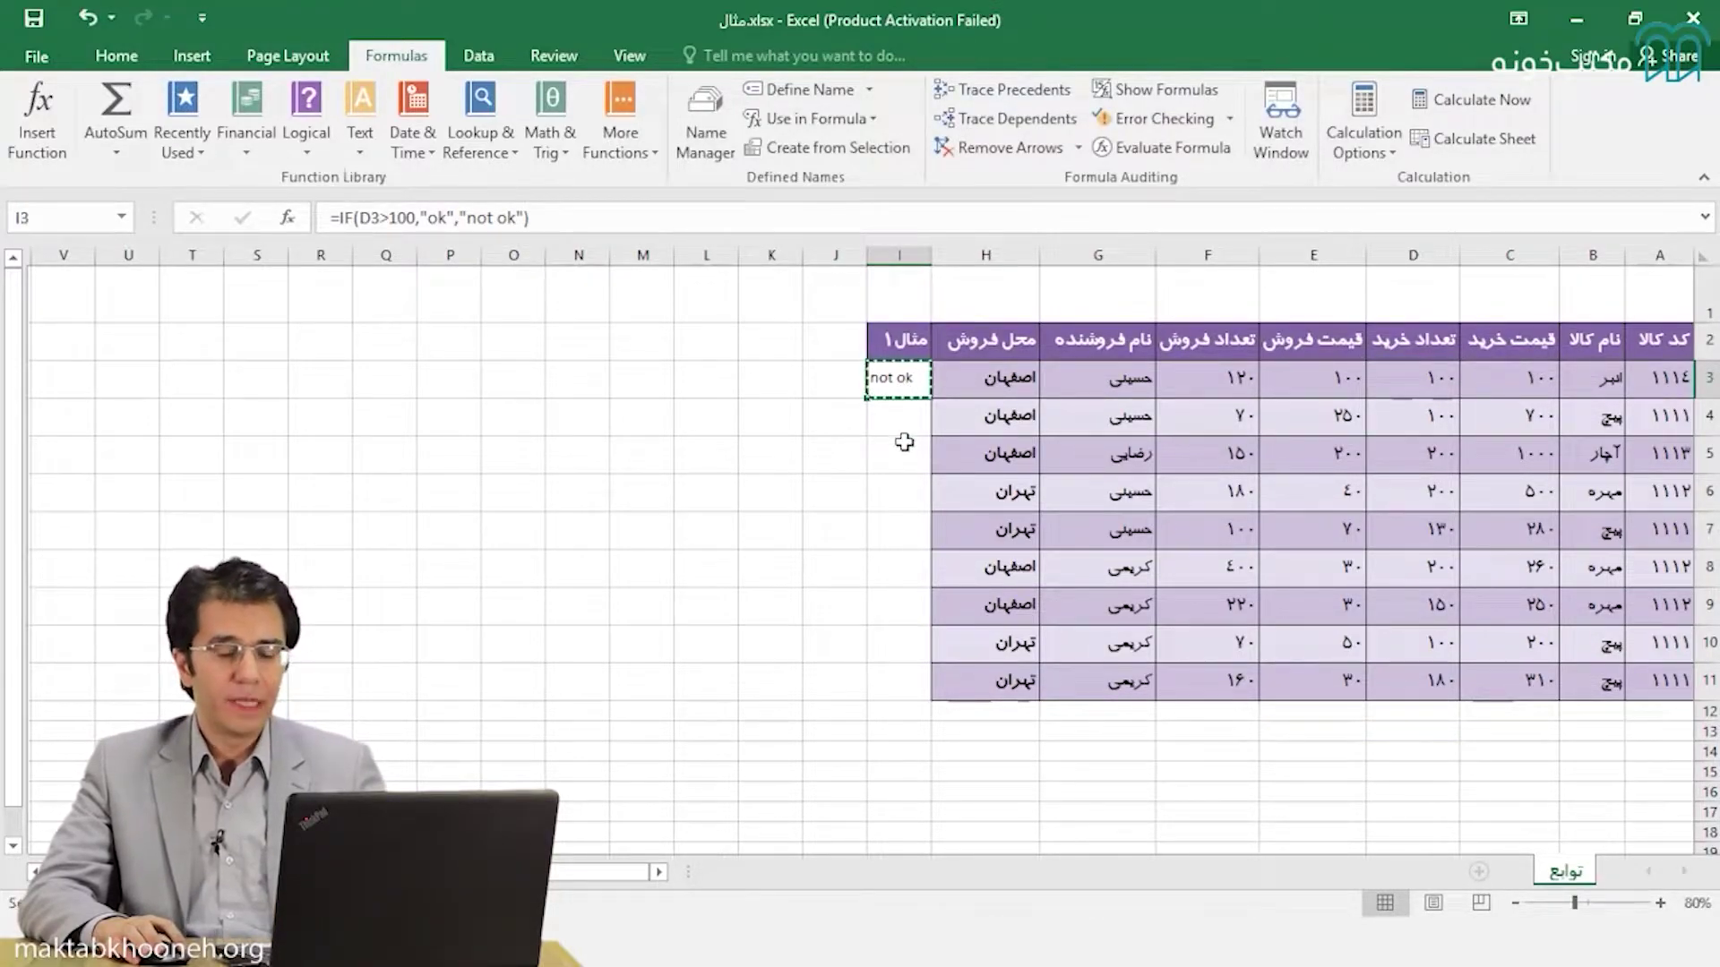
pyautogui.click(903, 458)
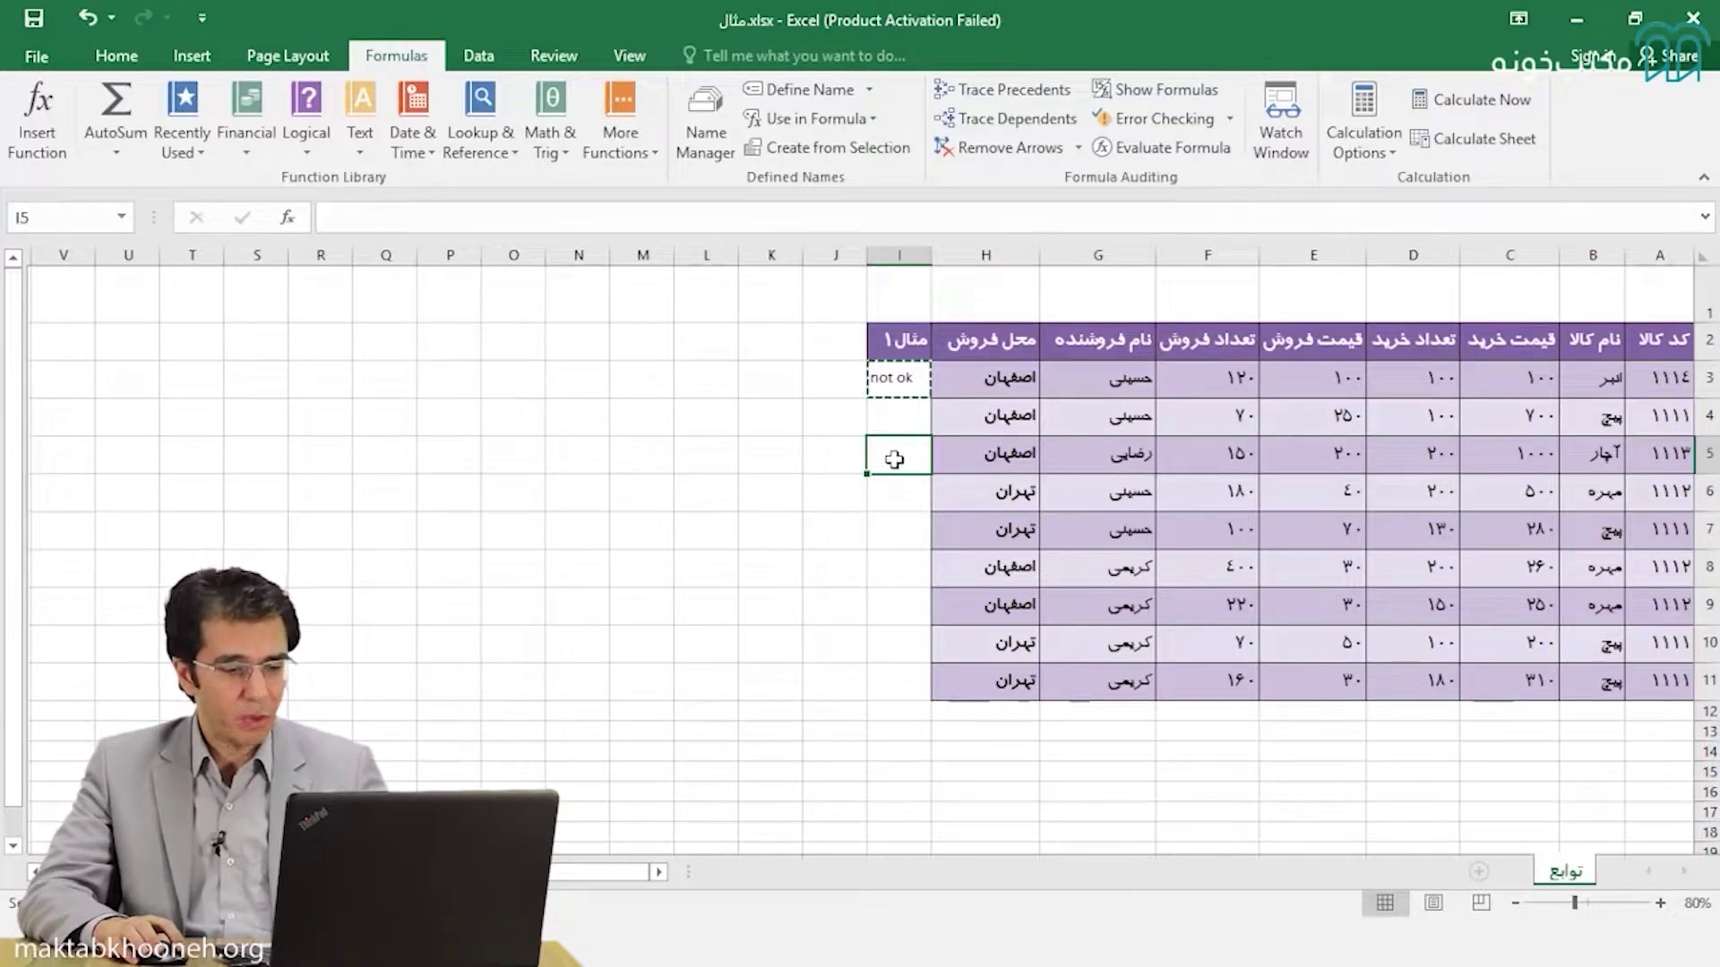
pyautogui.hotkey('ctrl', 'v')
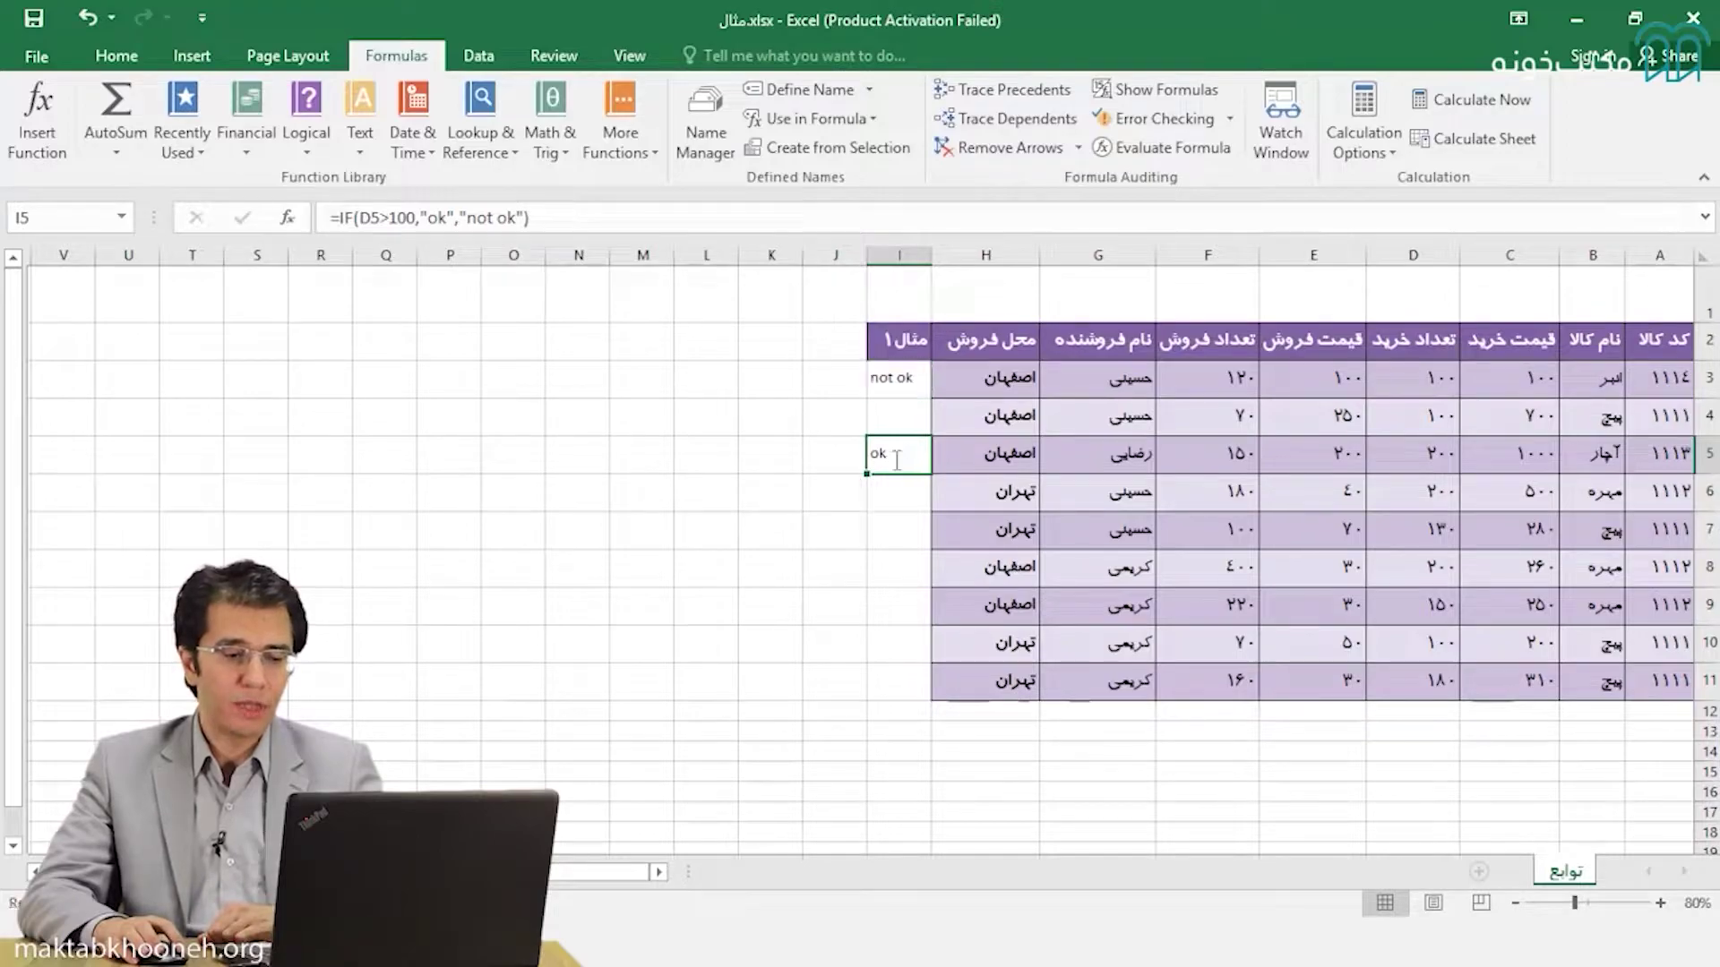
pyautogui.doubleClick(893, 455)
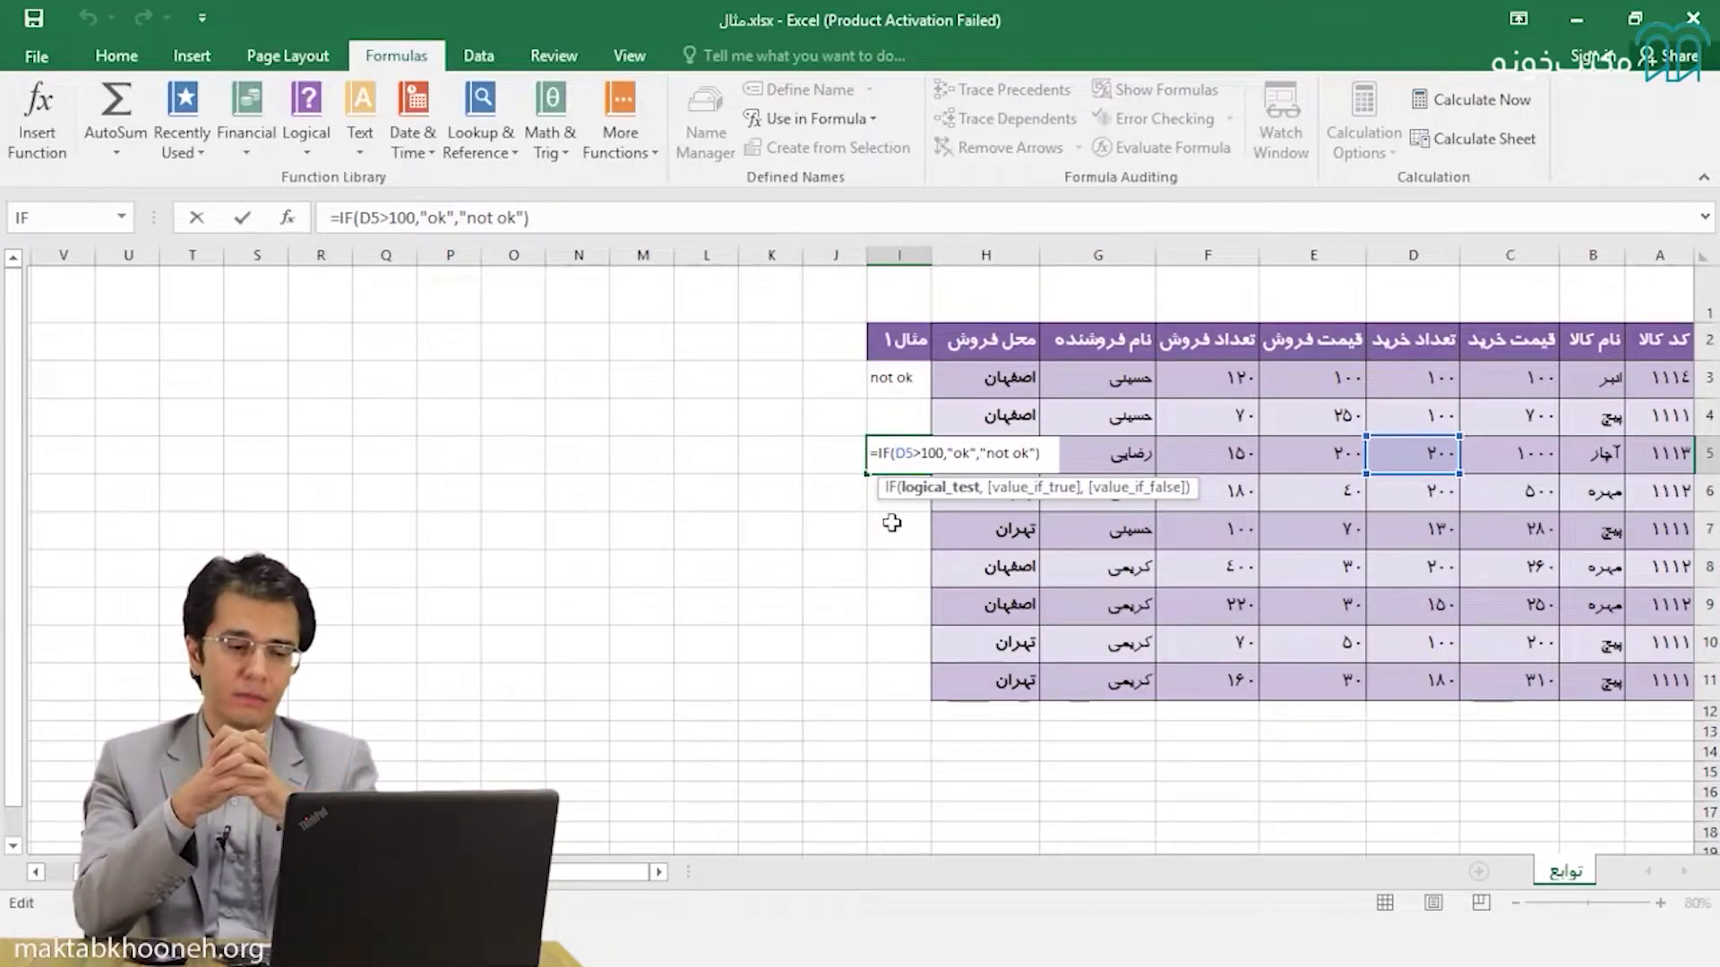
# Clear I5, then paste the I3 IF formula into I4 through I11, redoing it after one undo
pyautogui.hotkey('ctrl', 'Return')
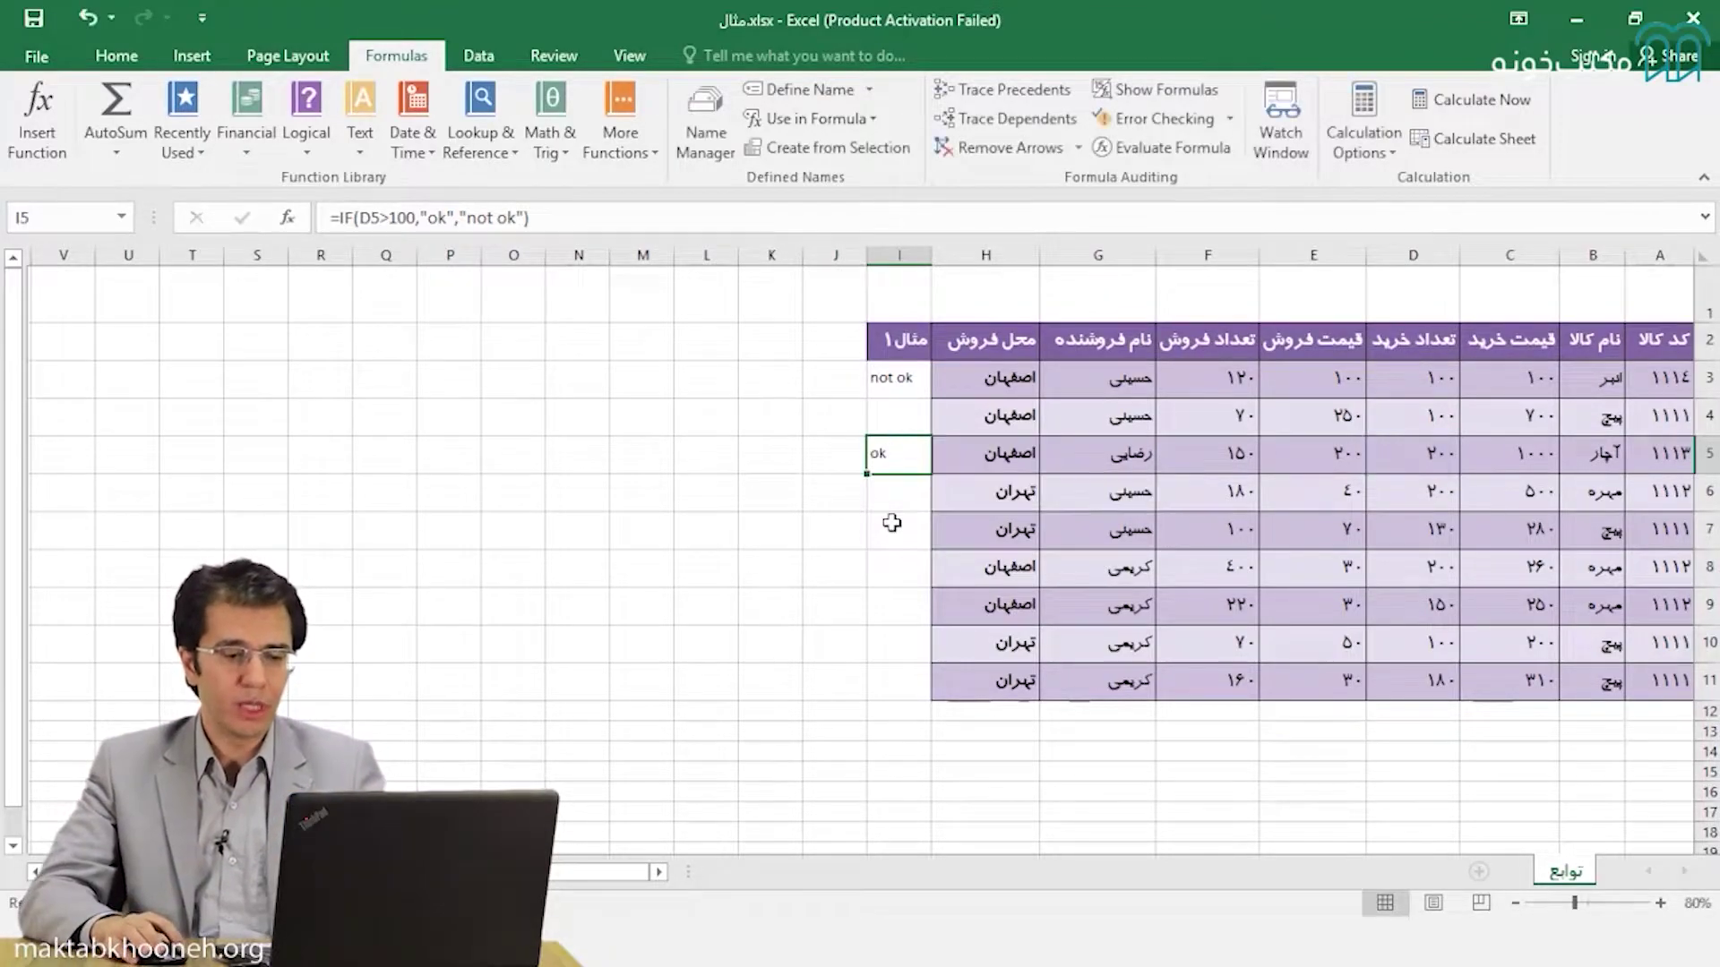
pyautogui.press('Delete')
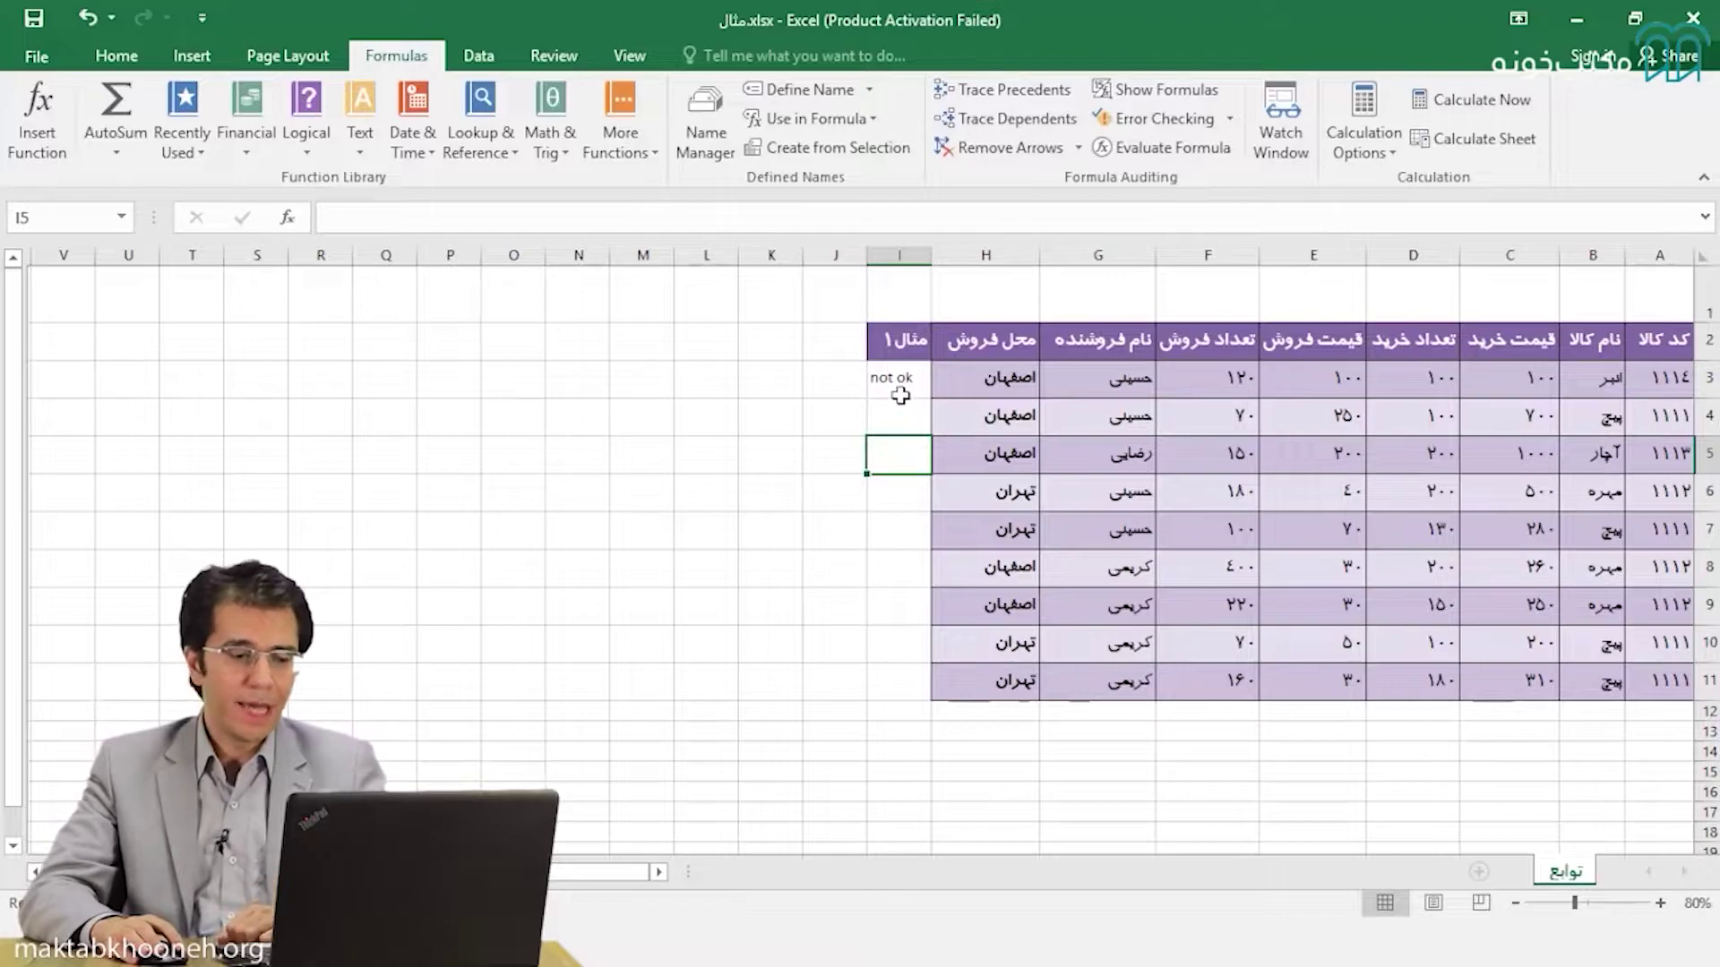
pyautogui.click(897, 378)
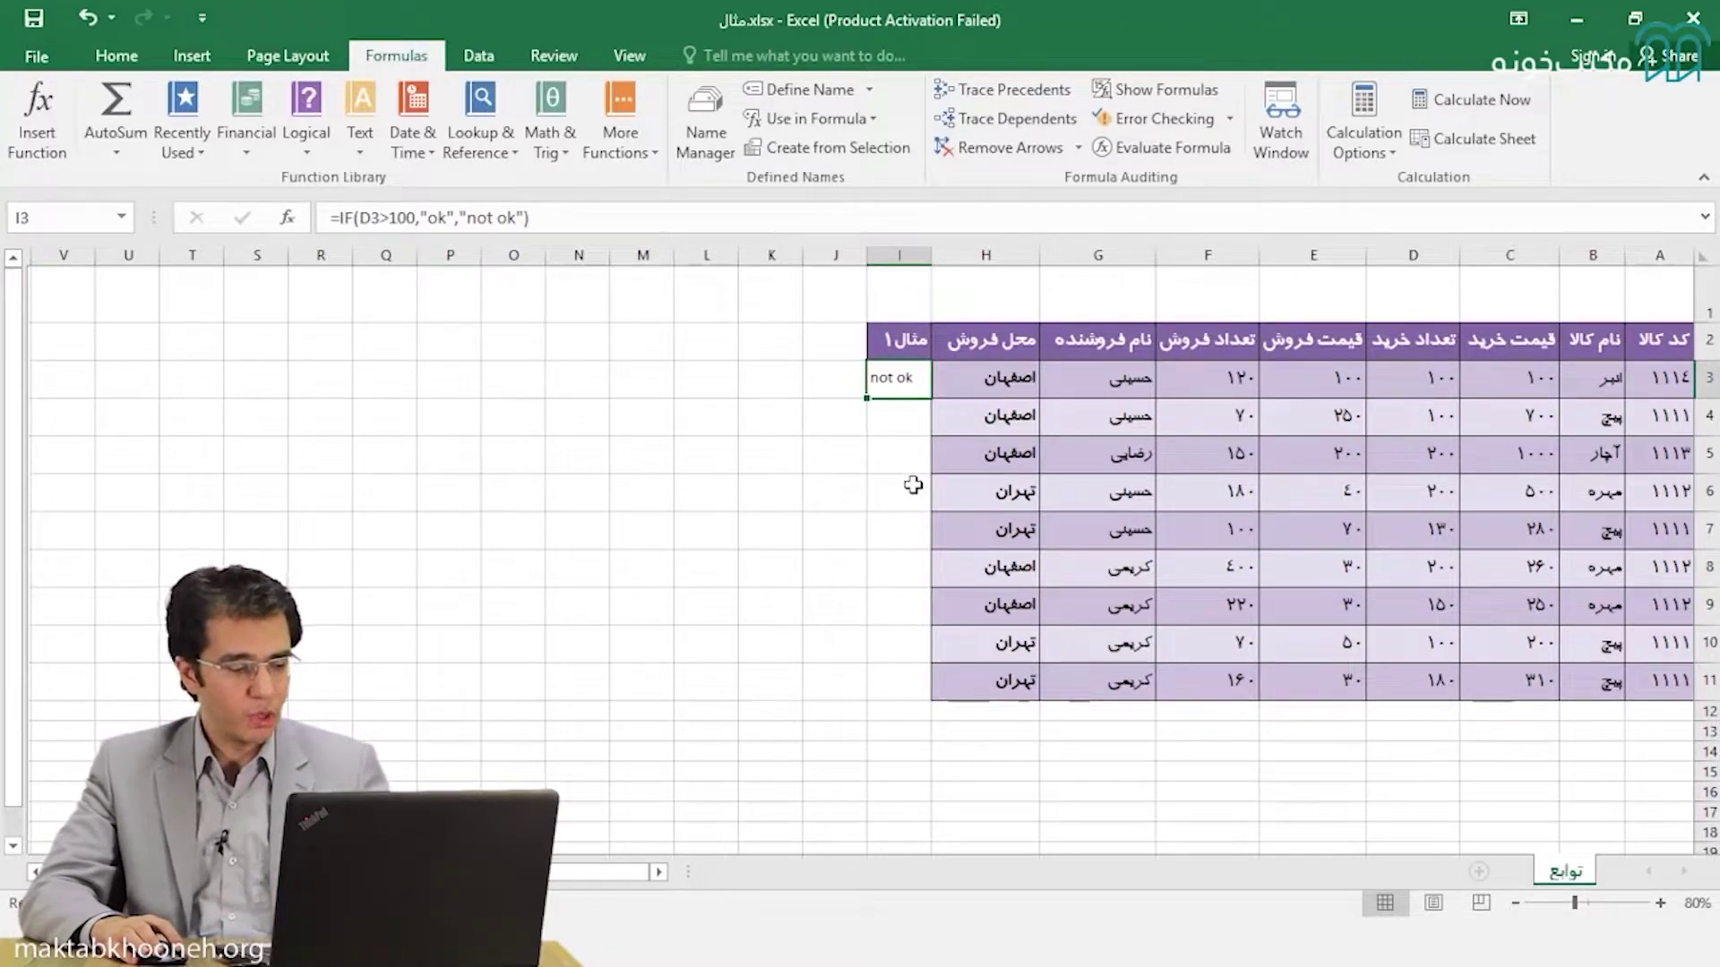
pyautogui.hotkey('ctrl', 'c')
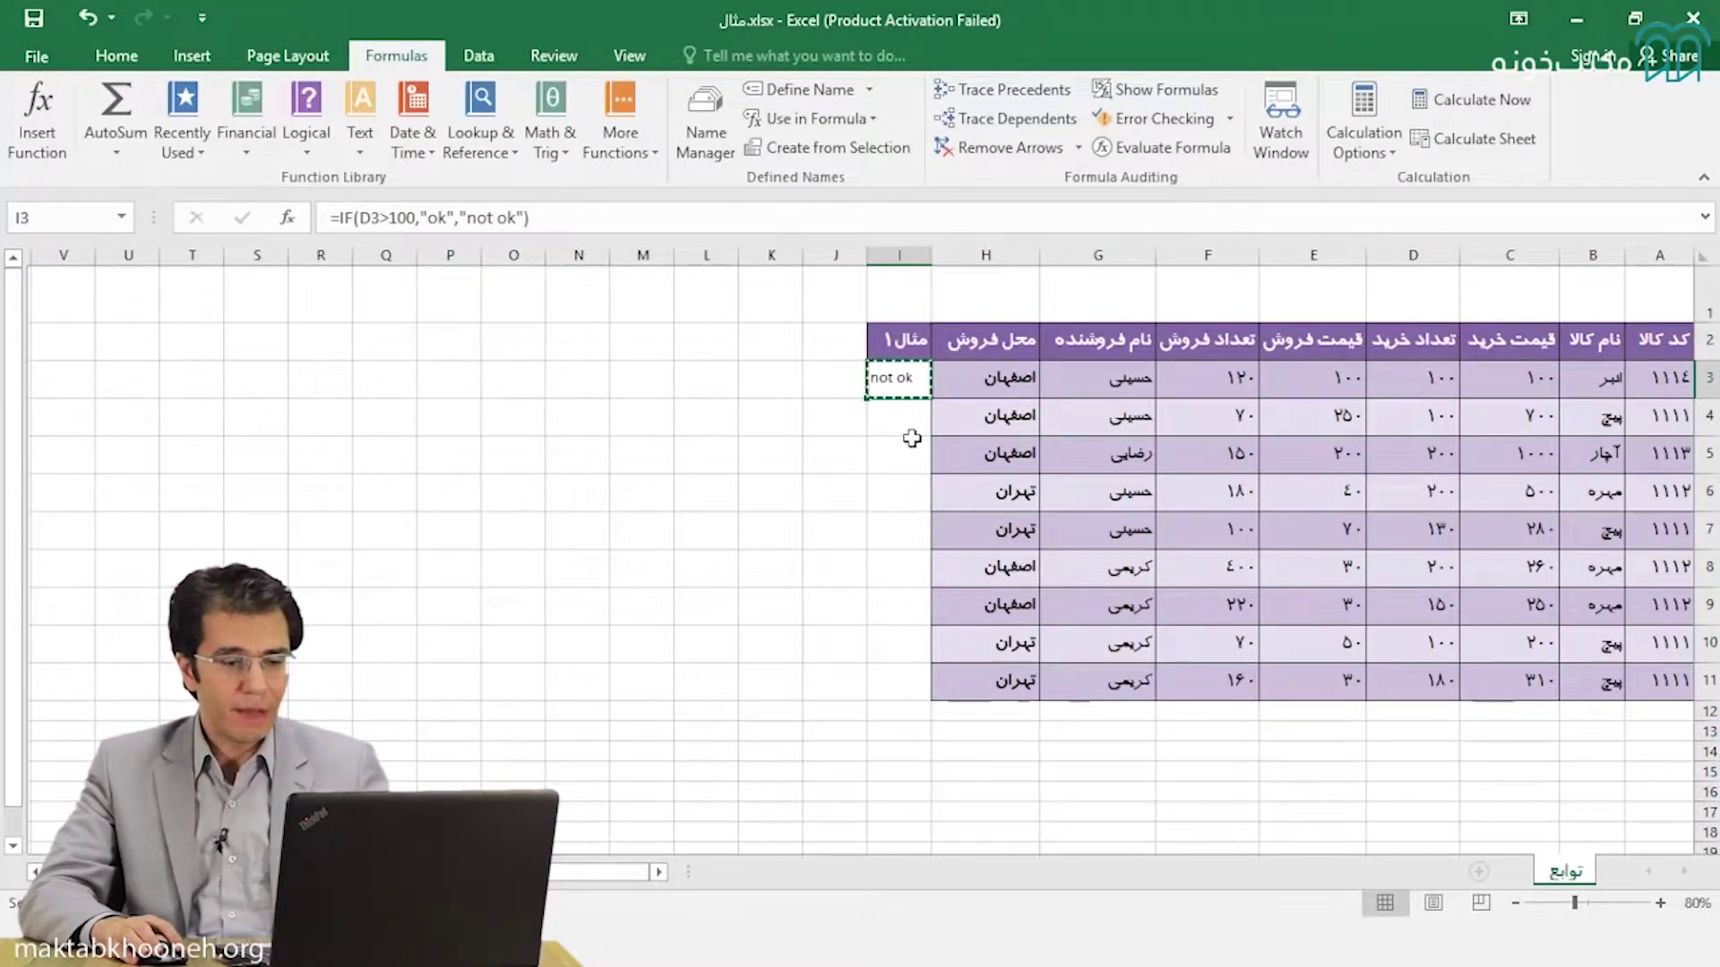
pyautogui.moveTo(903, 416); pyautogui.dragTo(892, 670)
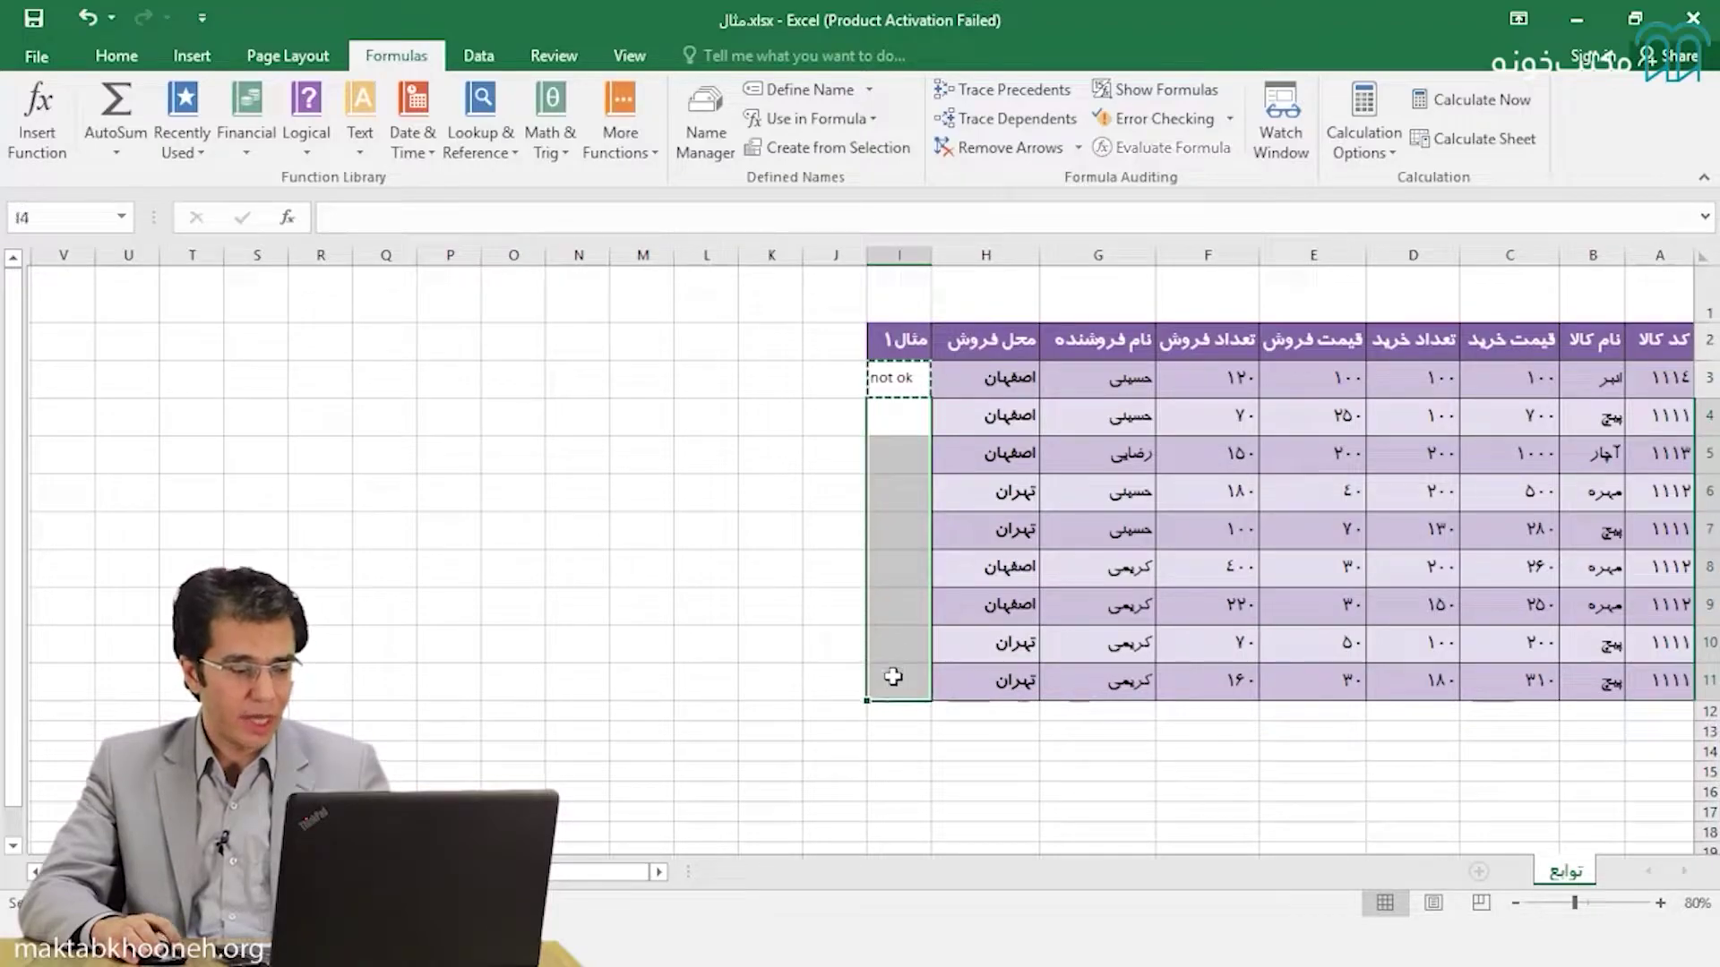
pyautogui.hotkey('ctrl', 'v')
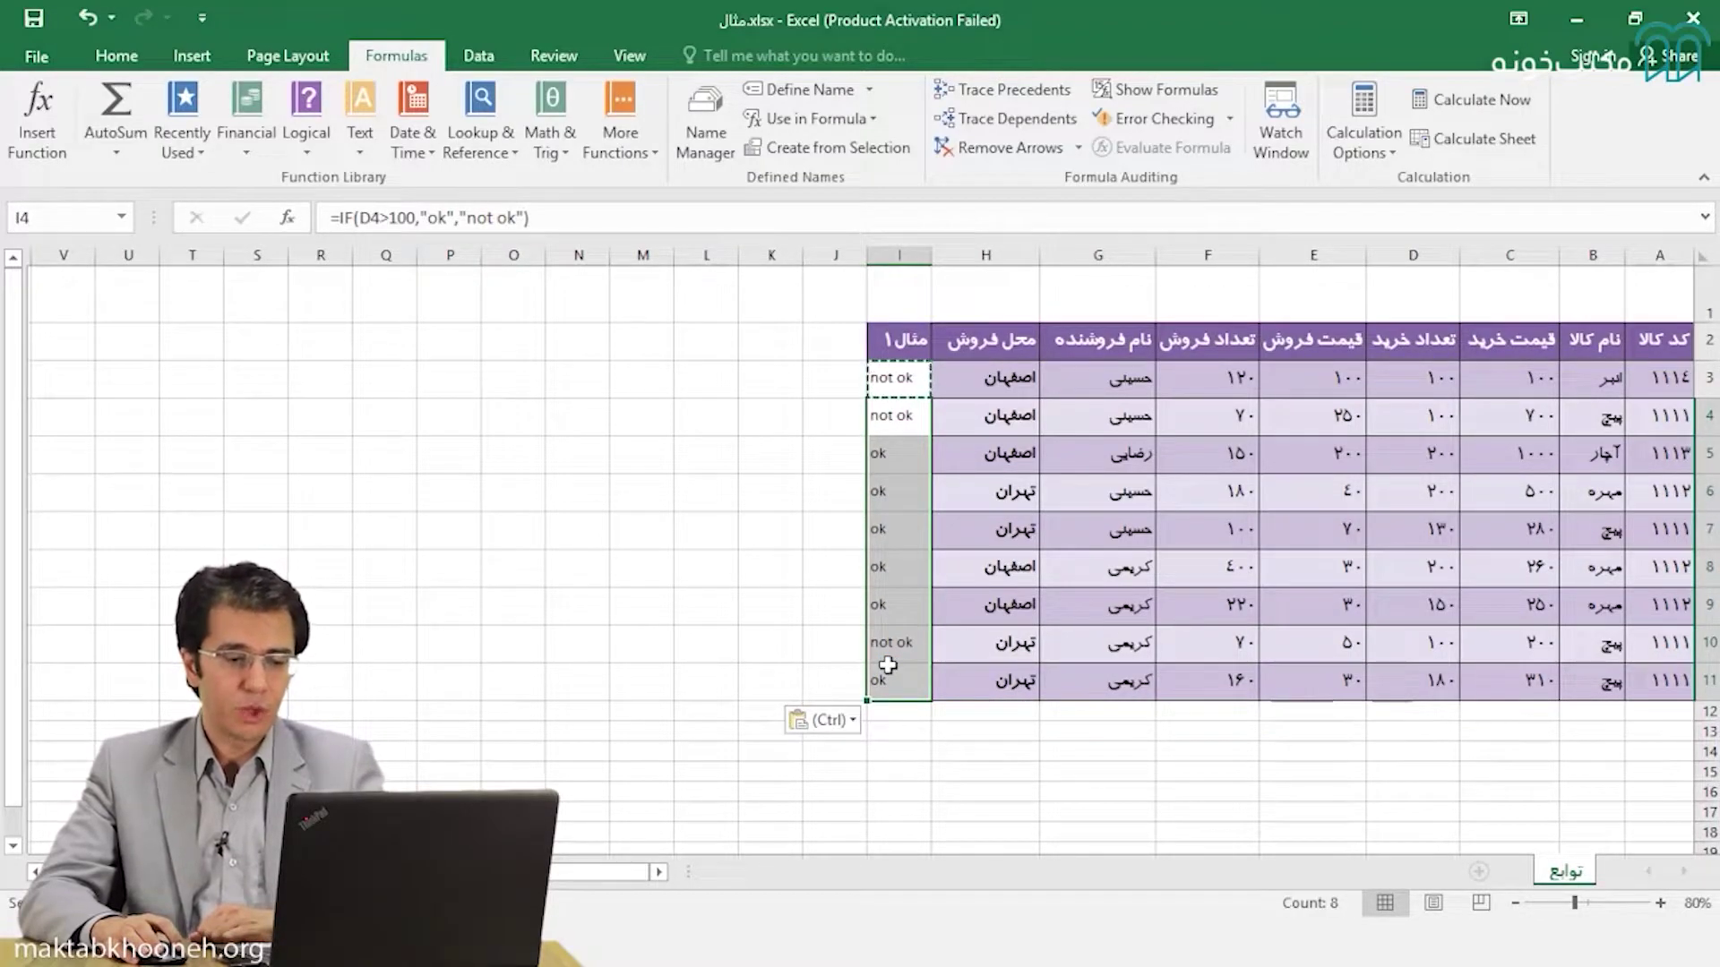
pyautogui.hotkey('ctrl', 'z')
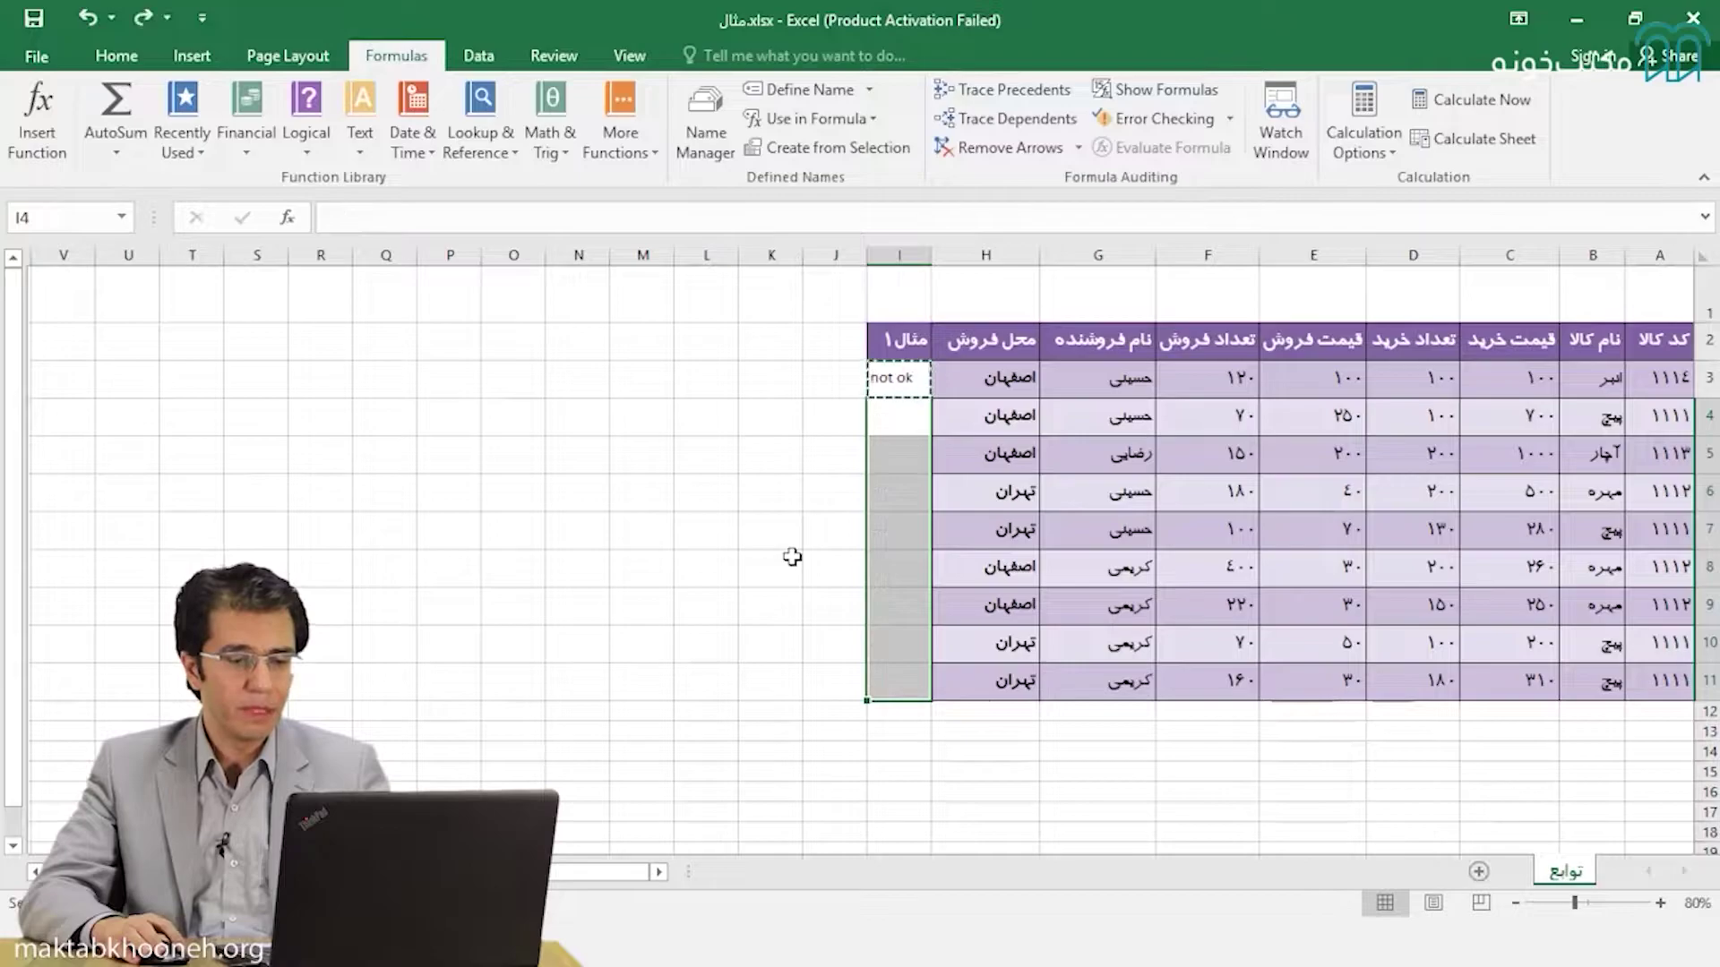
pyautogui.click(792, 556)
pyautogui.click(896, 382)
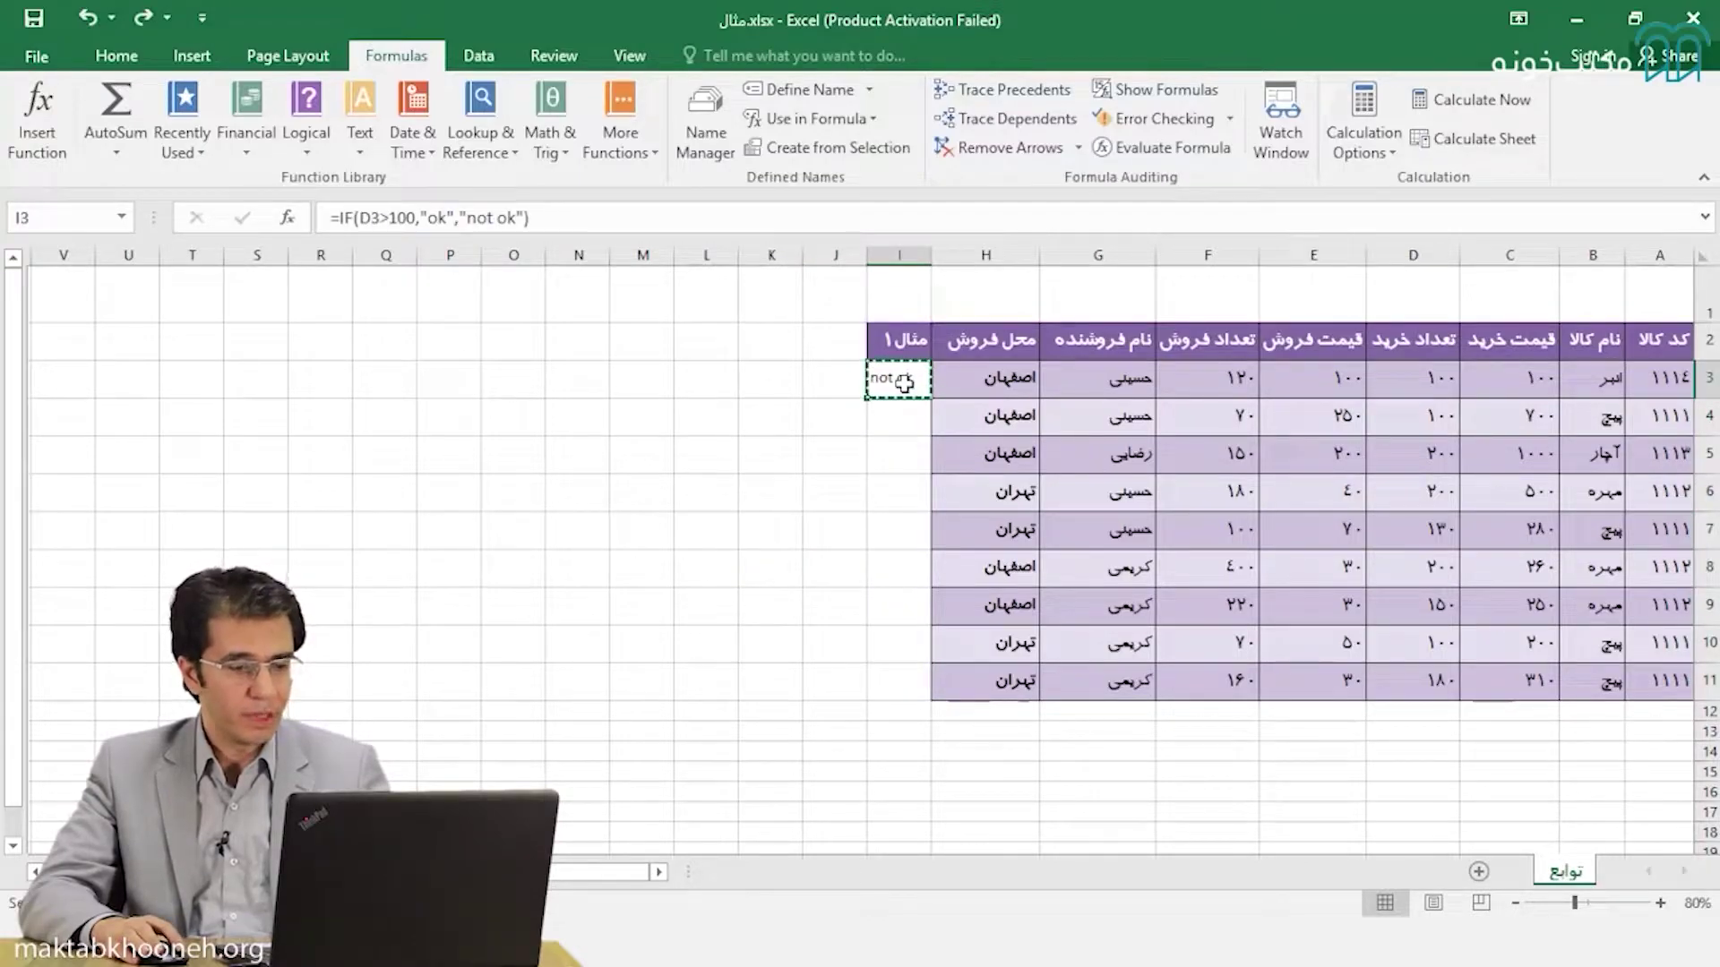
pyautogui.moveTo(894, 416); pyautogui.dragTo(904, 710)
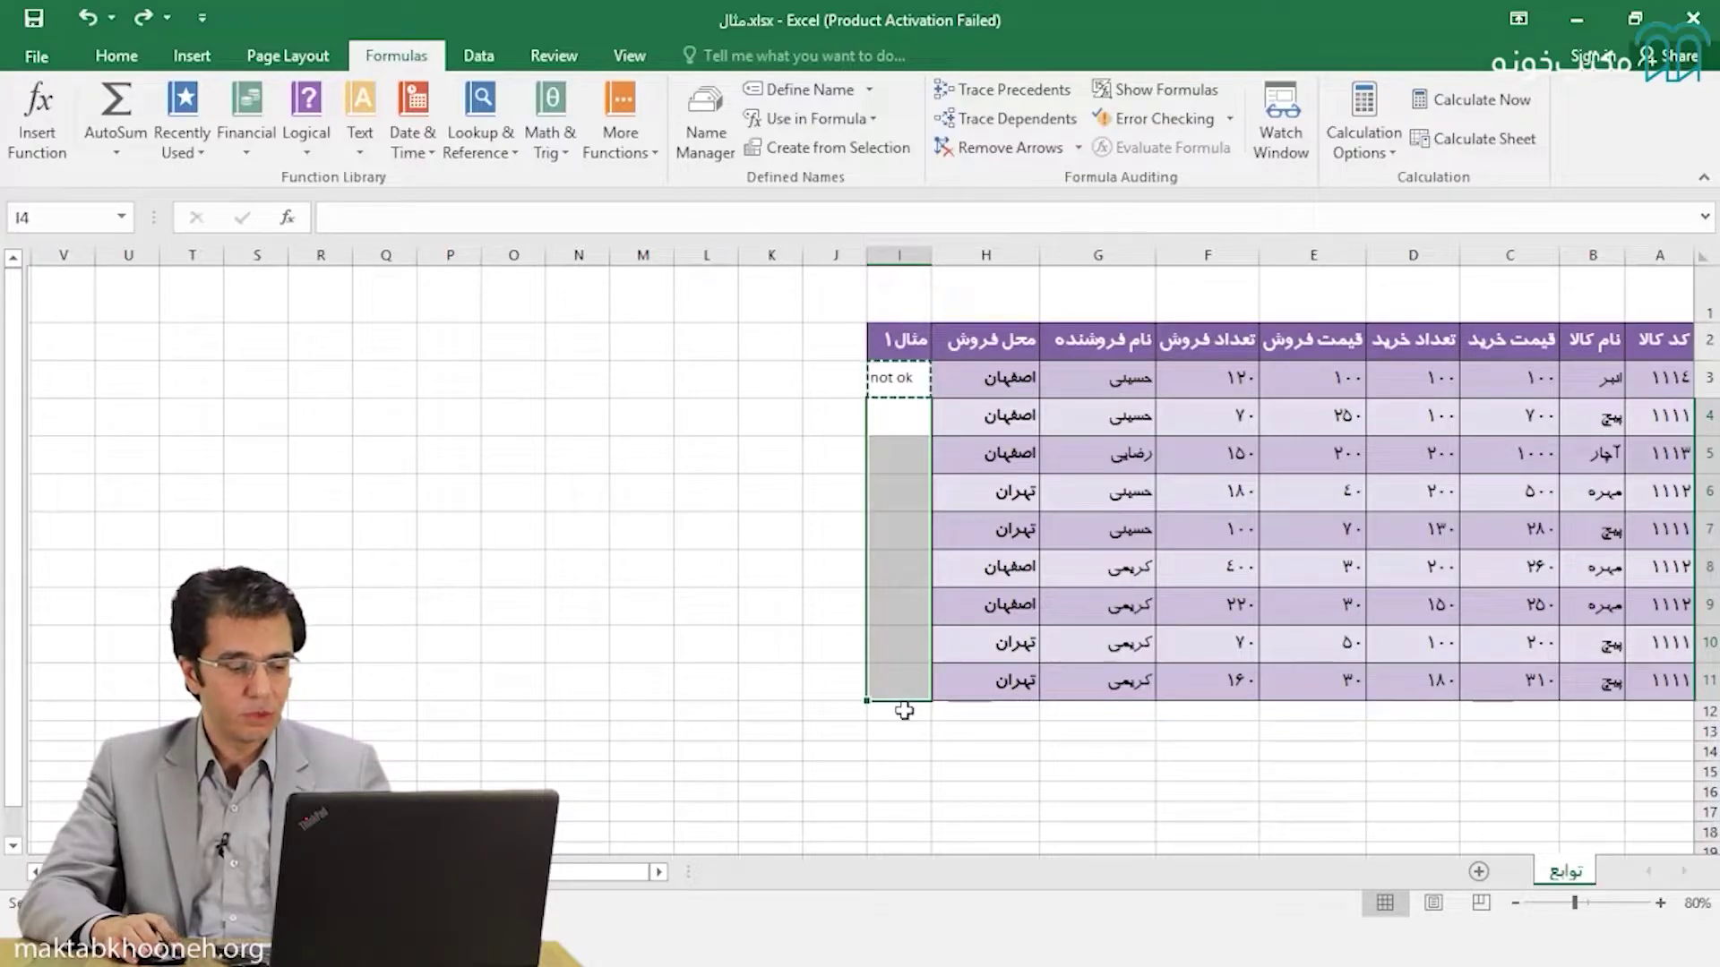
pyautogui.hotkey('ctrl', 'v')
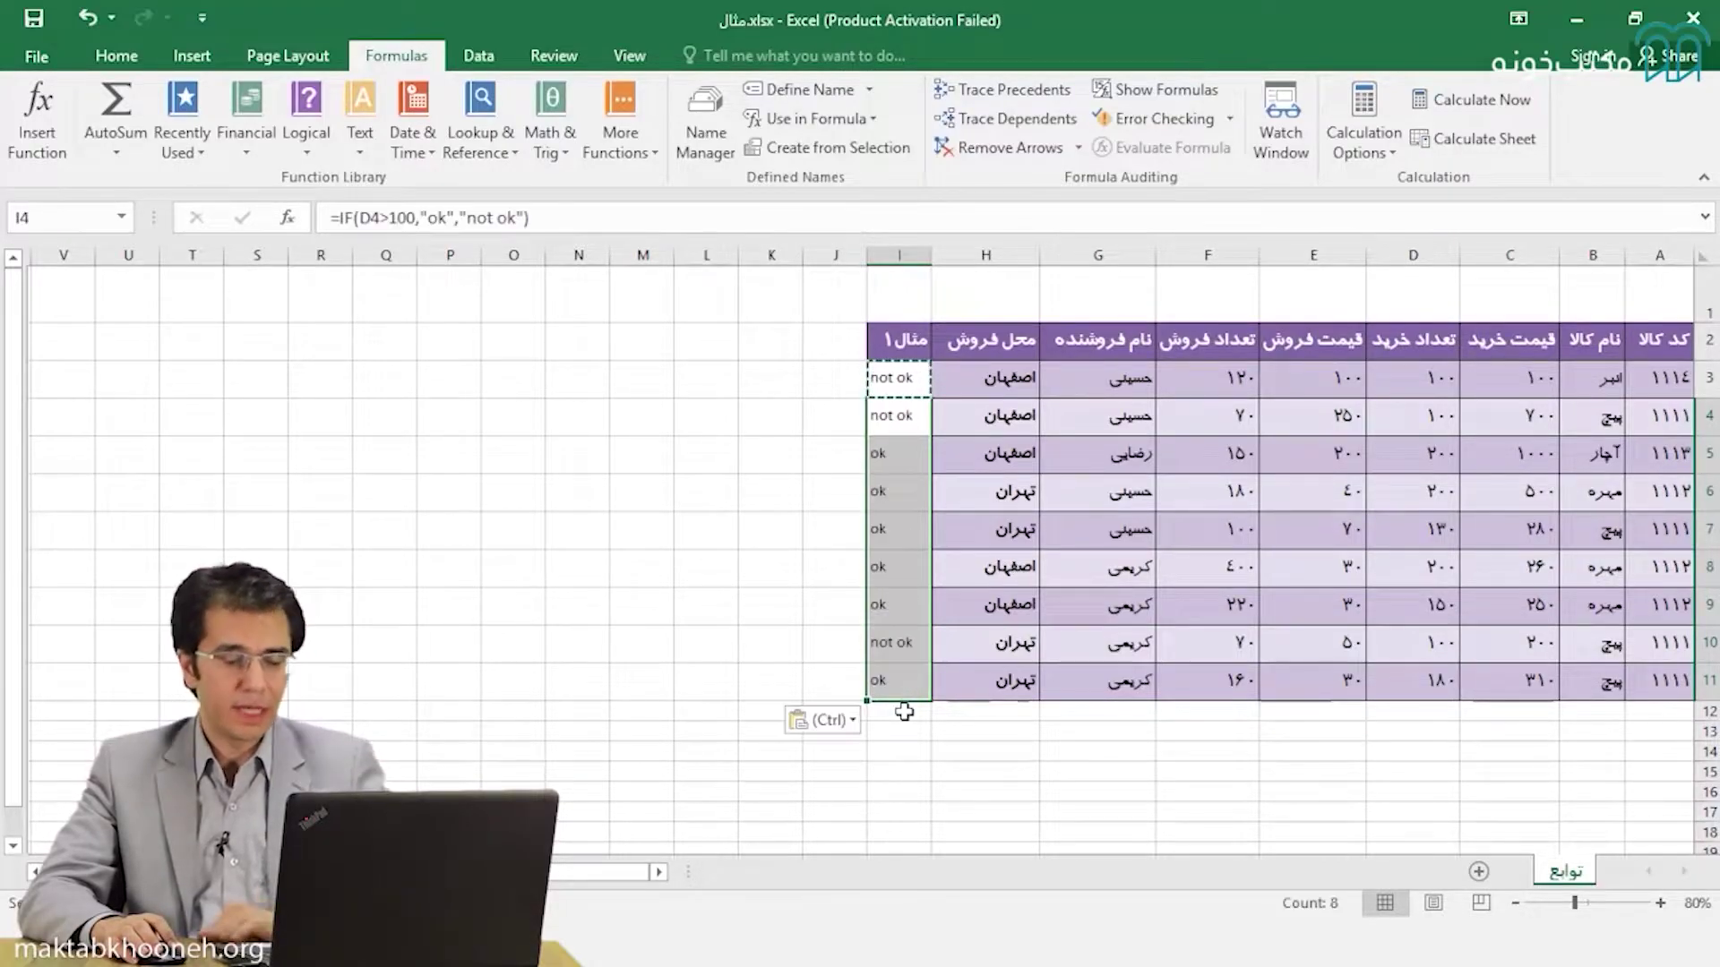
pyautogui.click(728, 540)
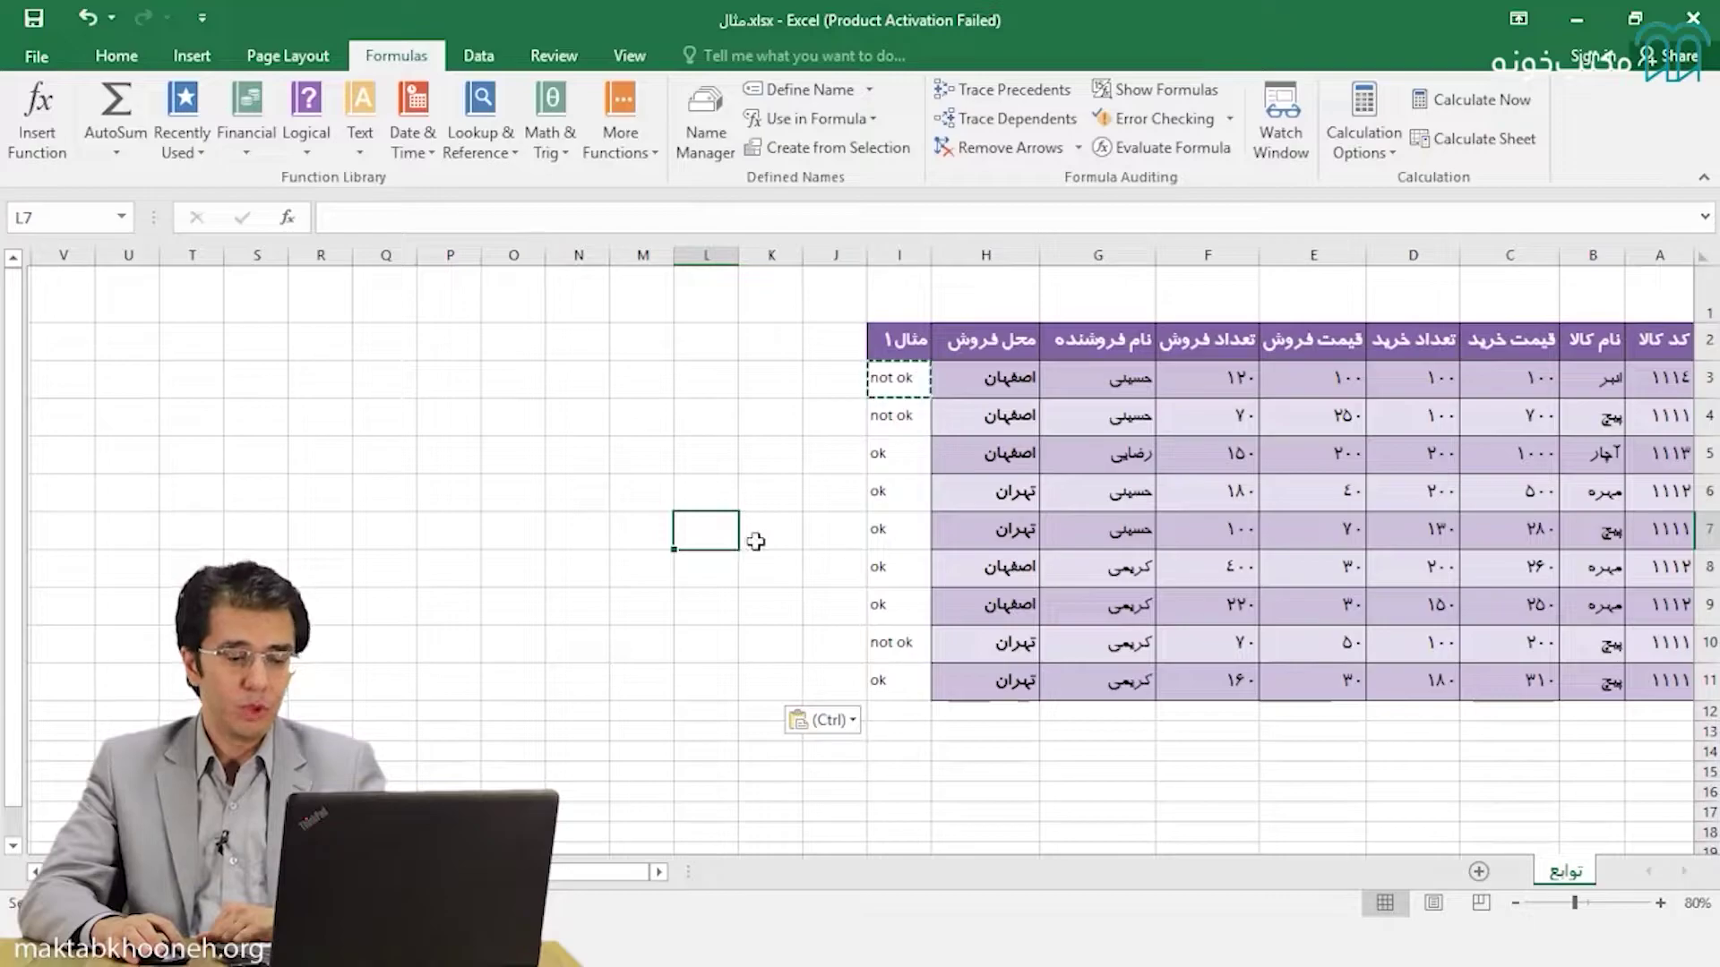
pyautogui.doubleClick(897, 377)
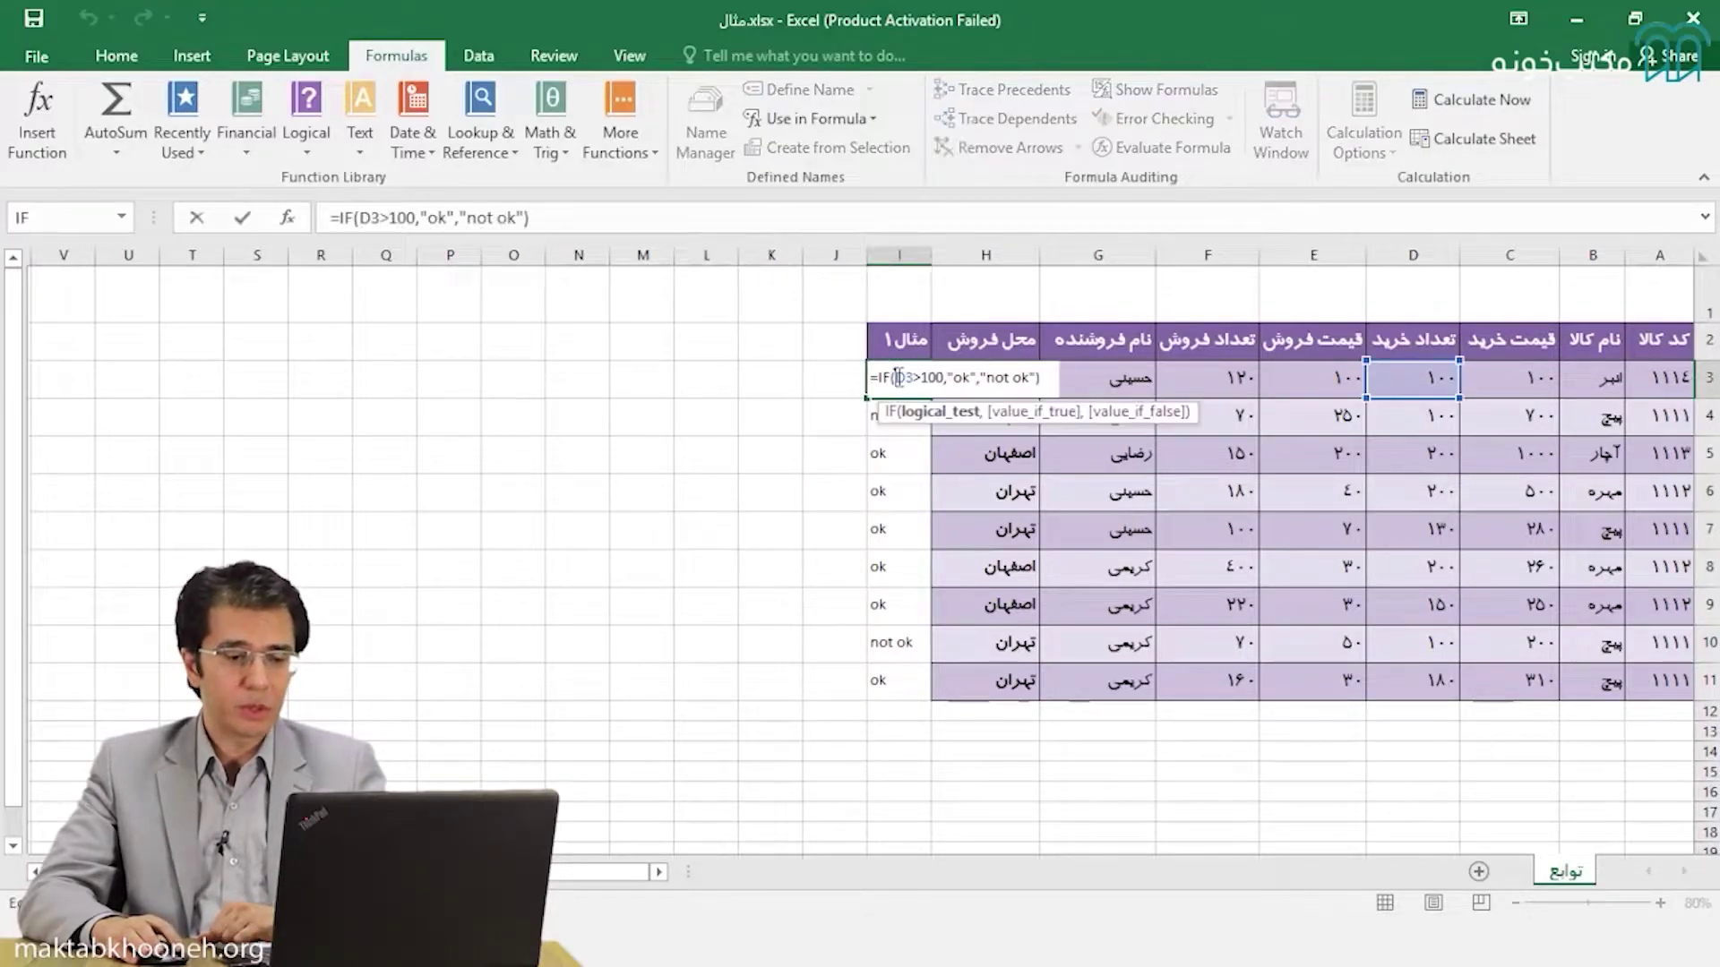
pyautogui.press('Escape')
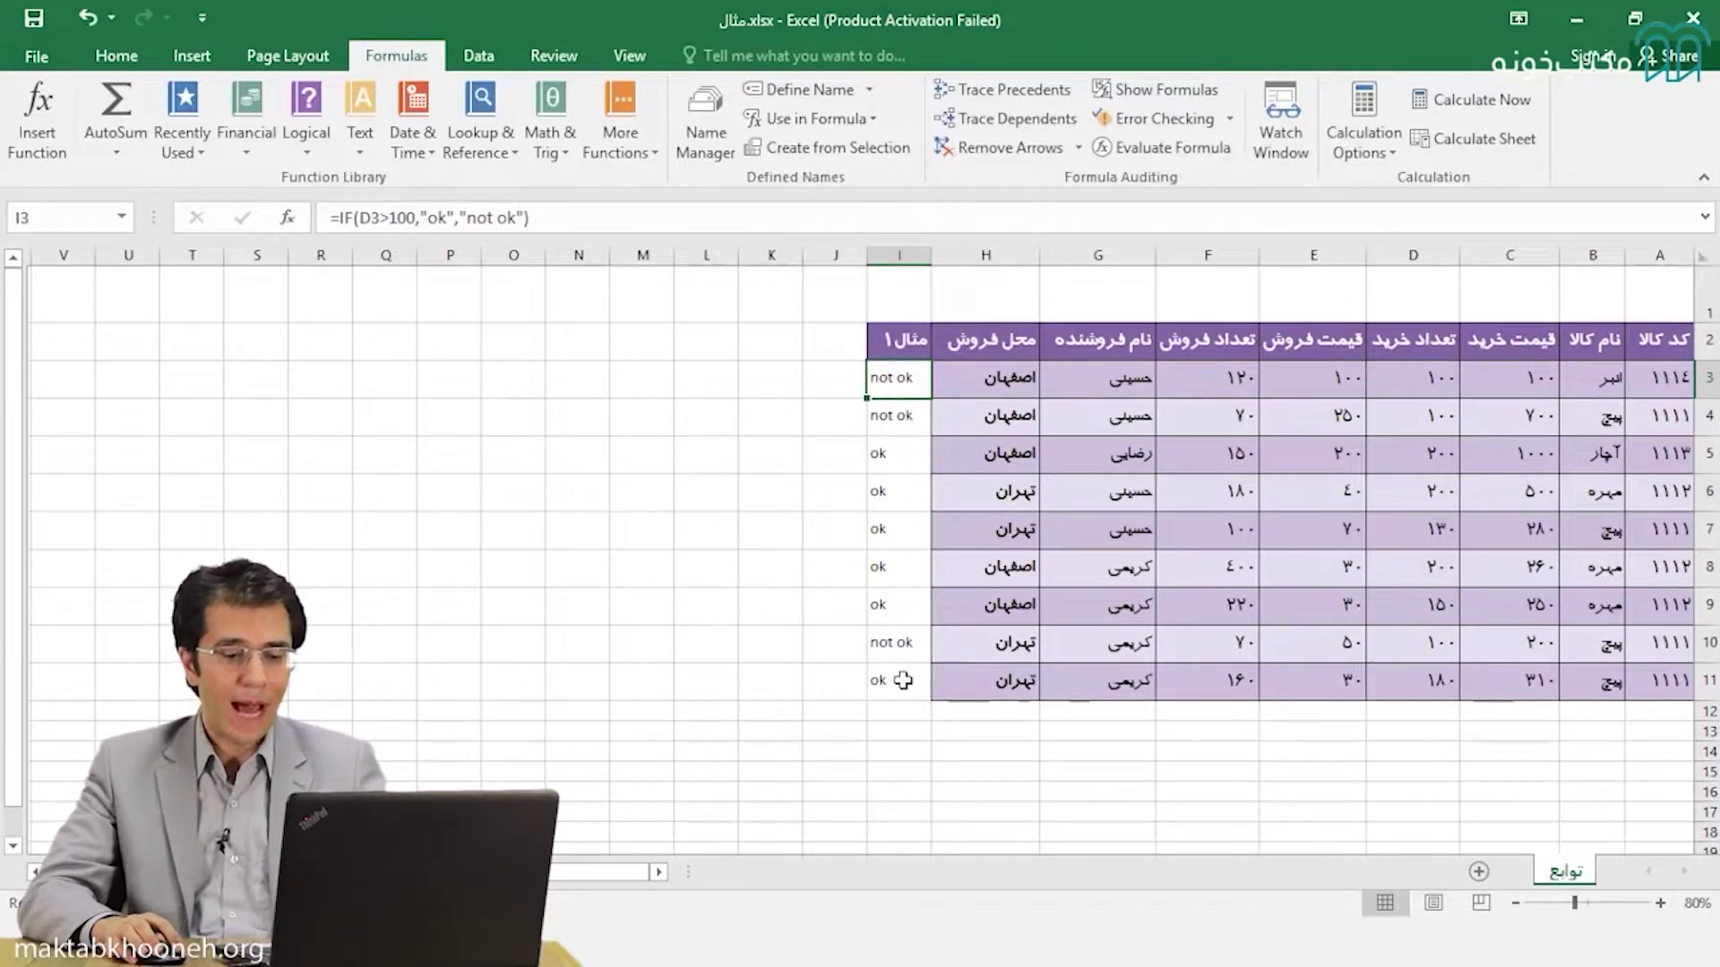
pyautogui.click(903, 681)
pyautogui.doubleClick(902, 681)
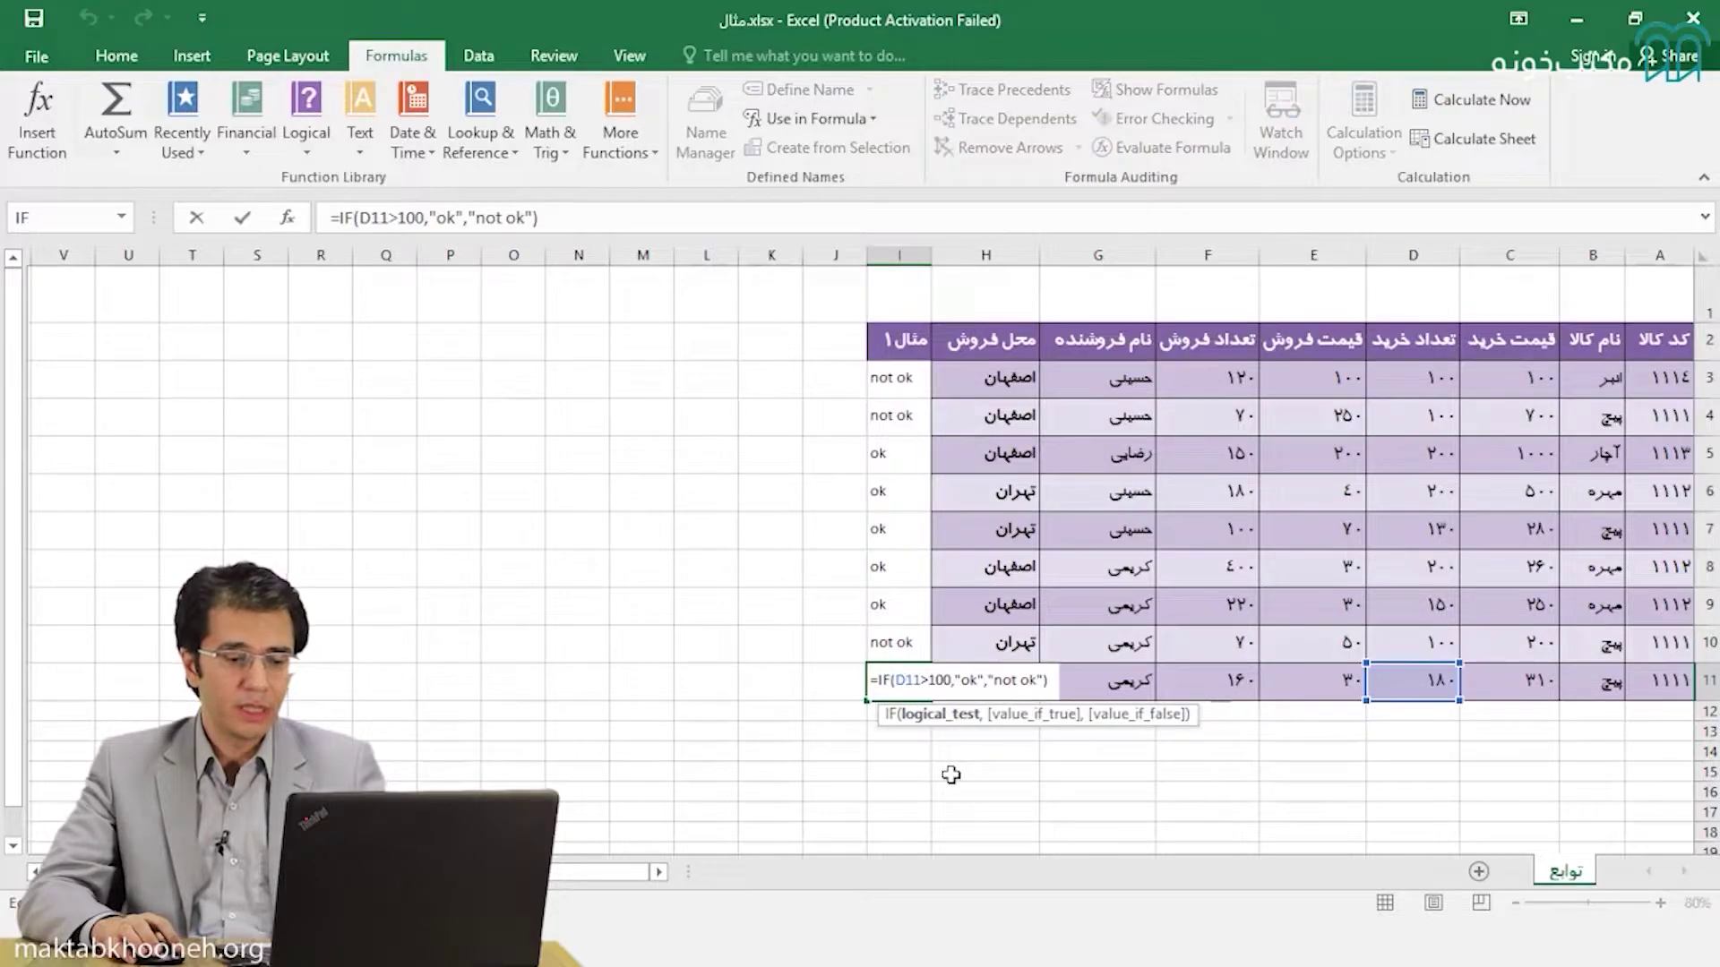
pyautogui.press('Escape')
pyautogui.click(883, 529)
pyautogui.doubleClick(883, 528)
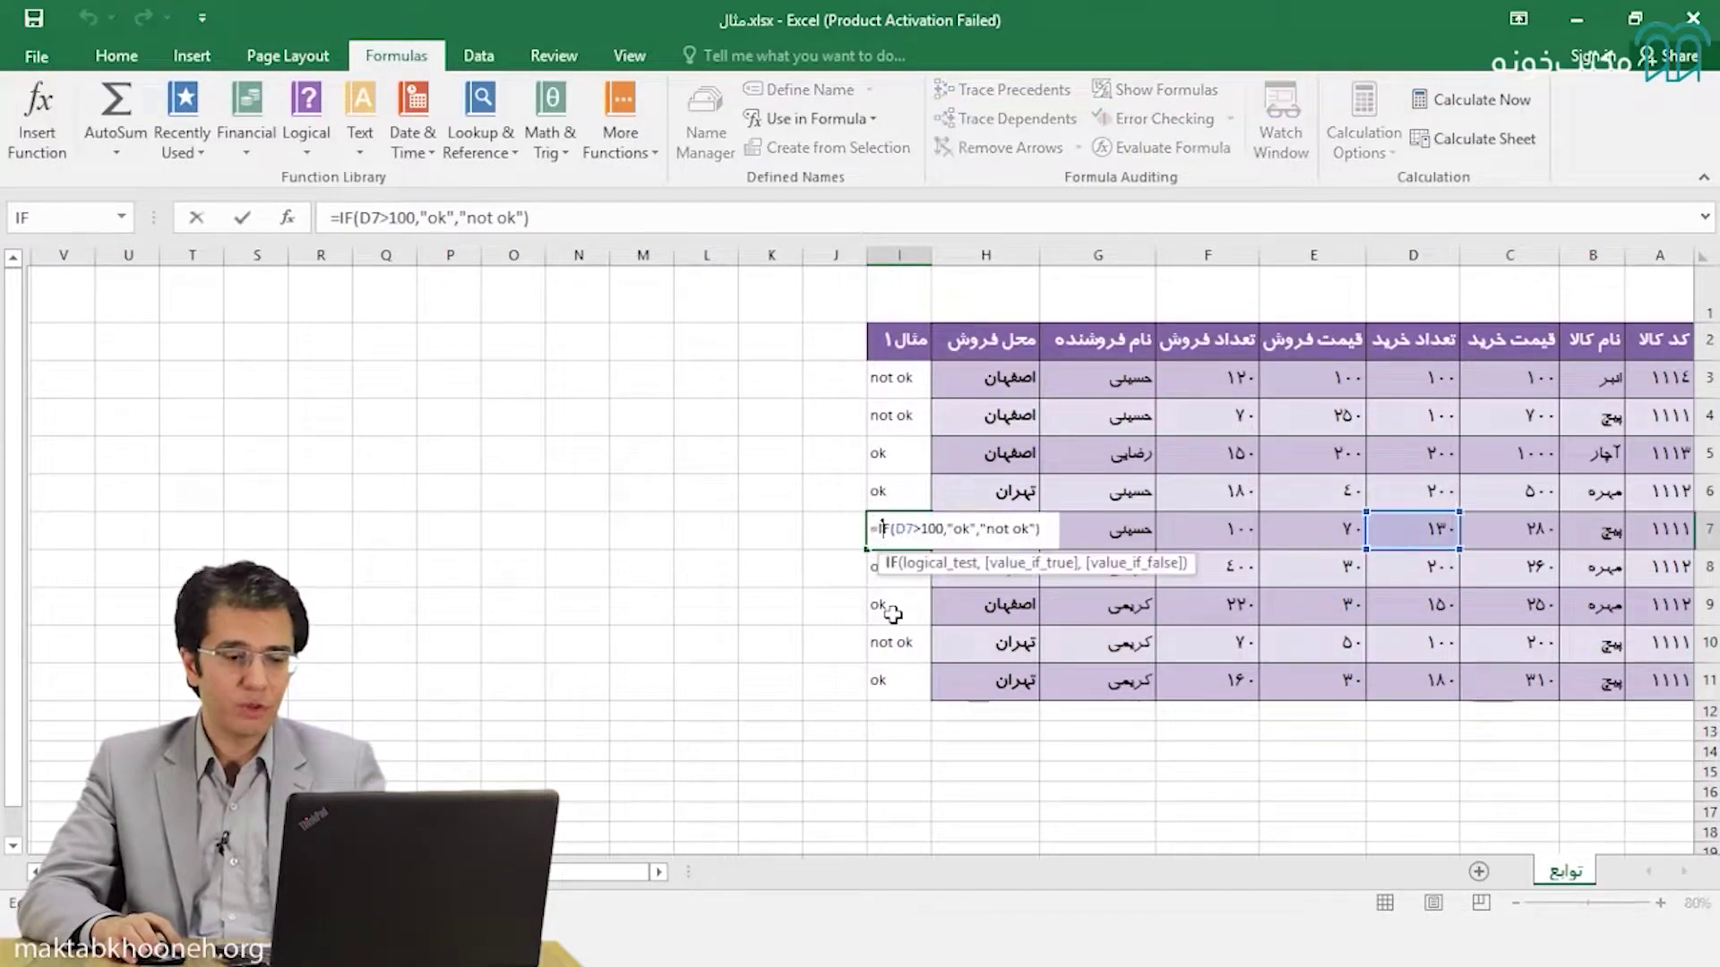
pyautogui.press('Escape')
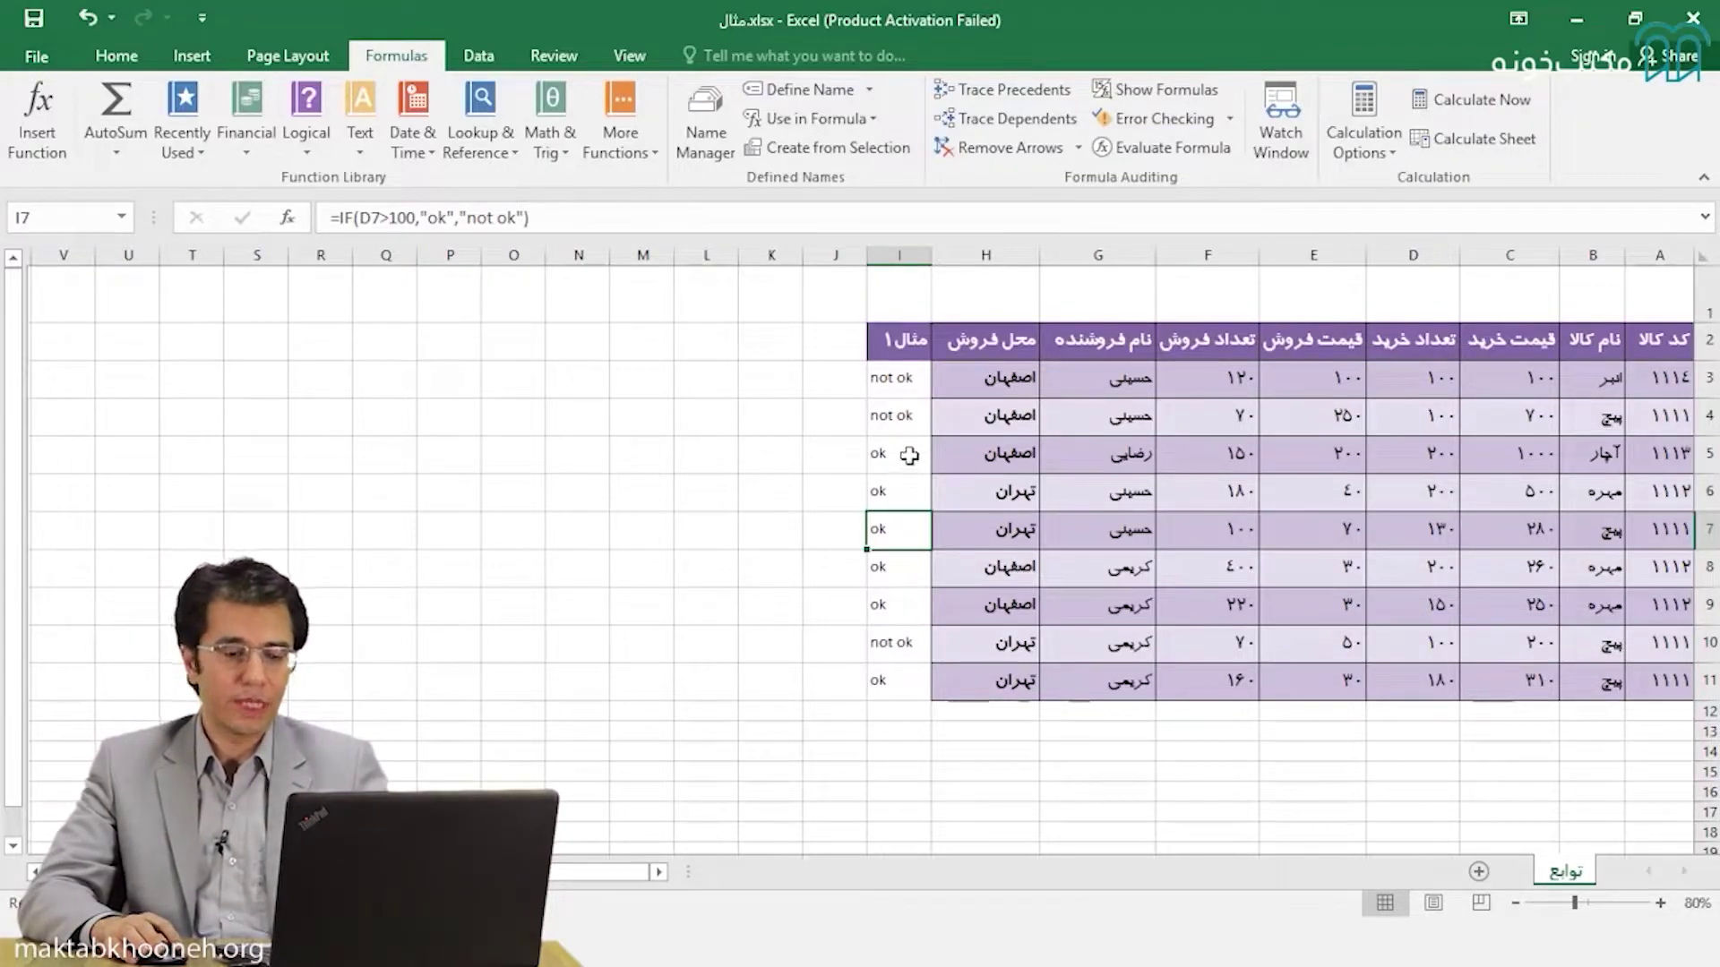
pyautogui.doubleClick(896, 378)
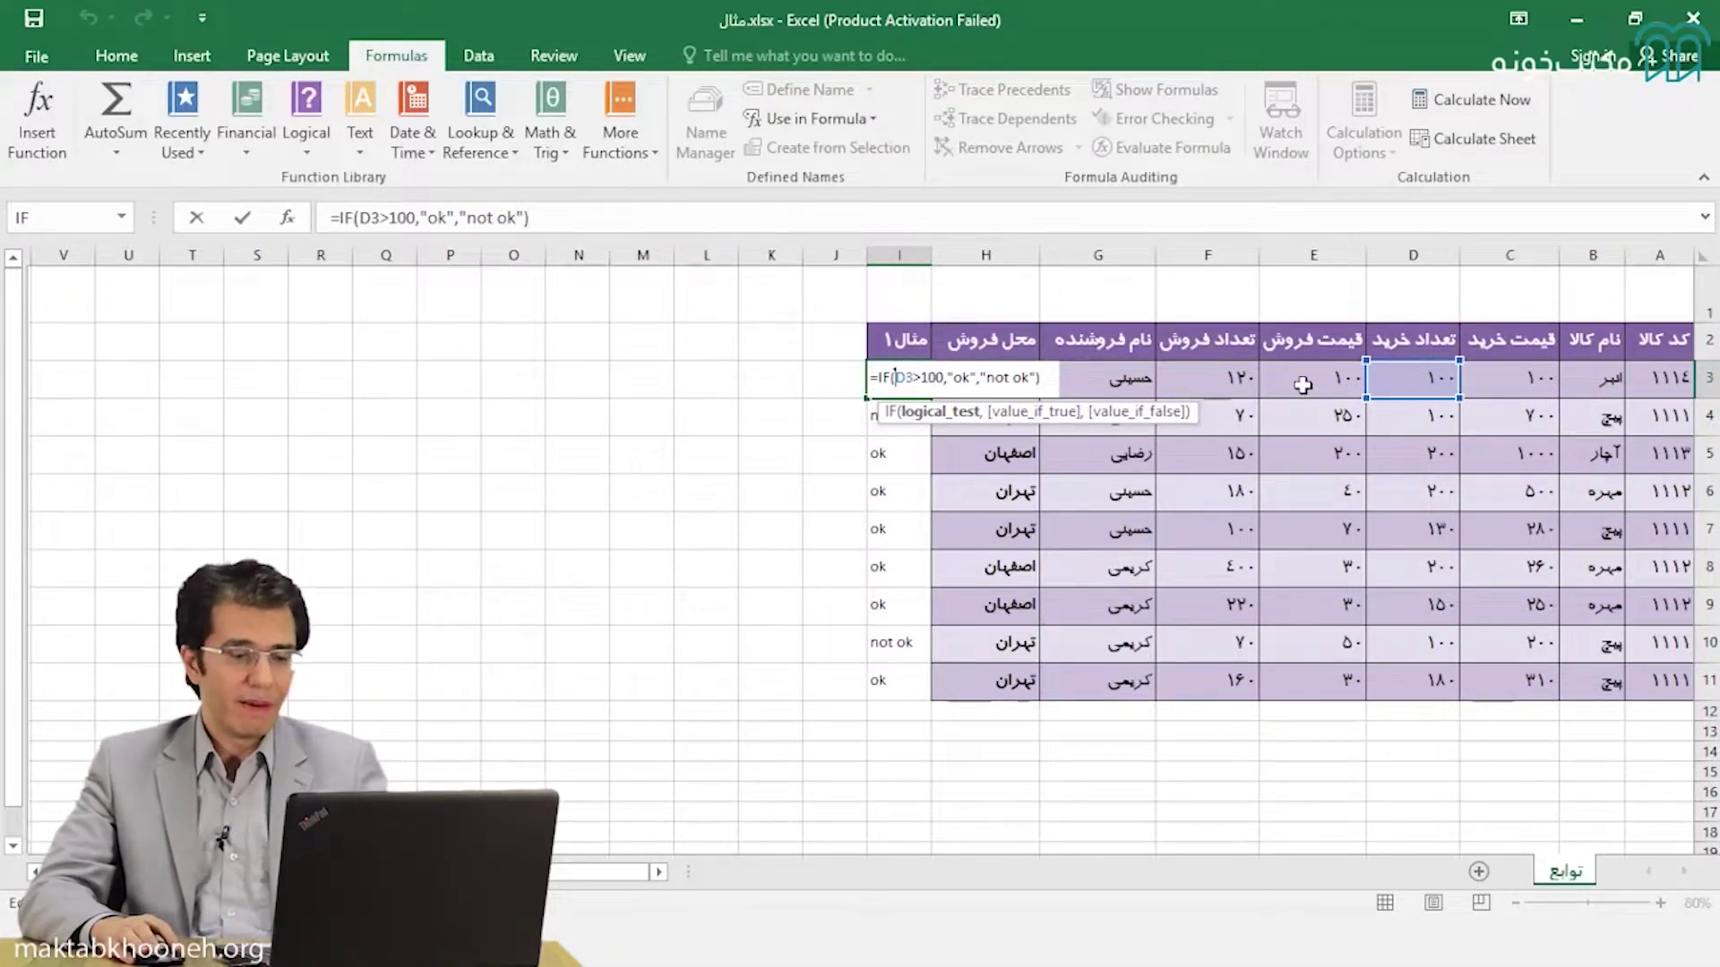
pyautogui.press('Return')
pyautogui.moveTo(883, 414); pyautogui.dragTo(882, 686)
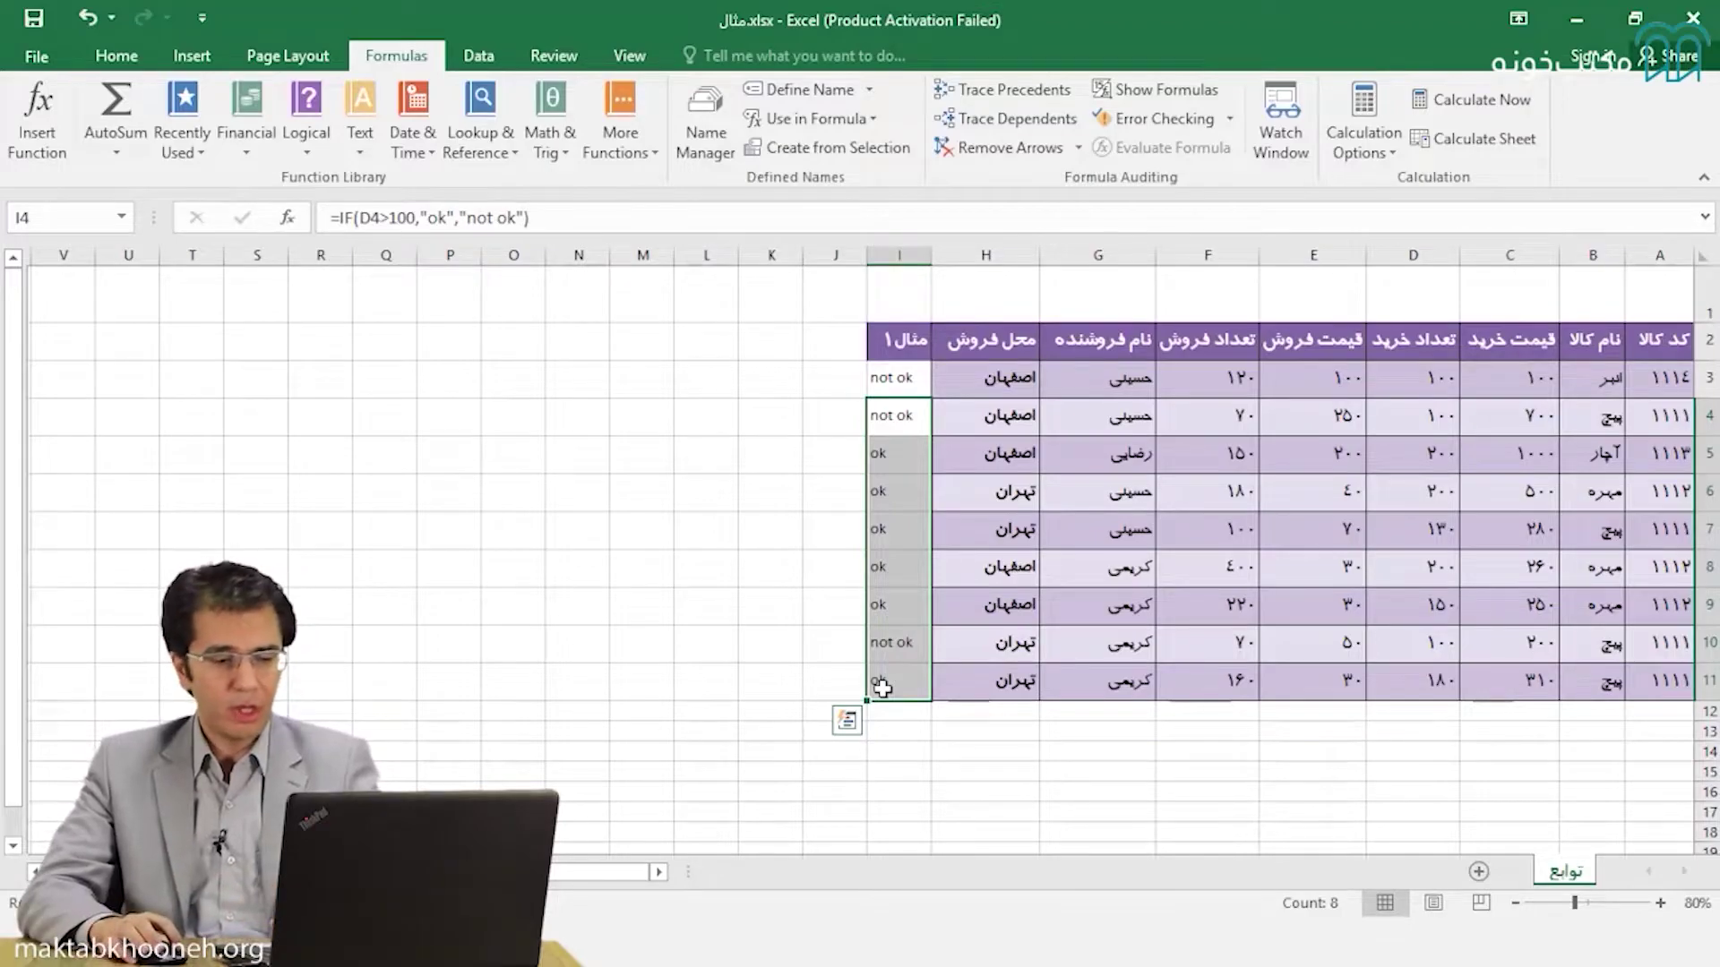
pyautogui.press('Delete')
pyautogui.click(885, 380)
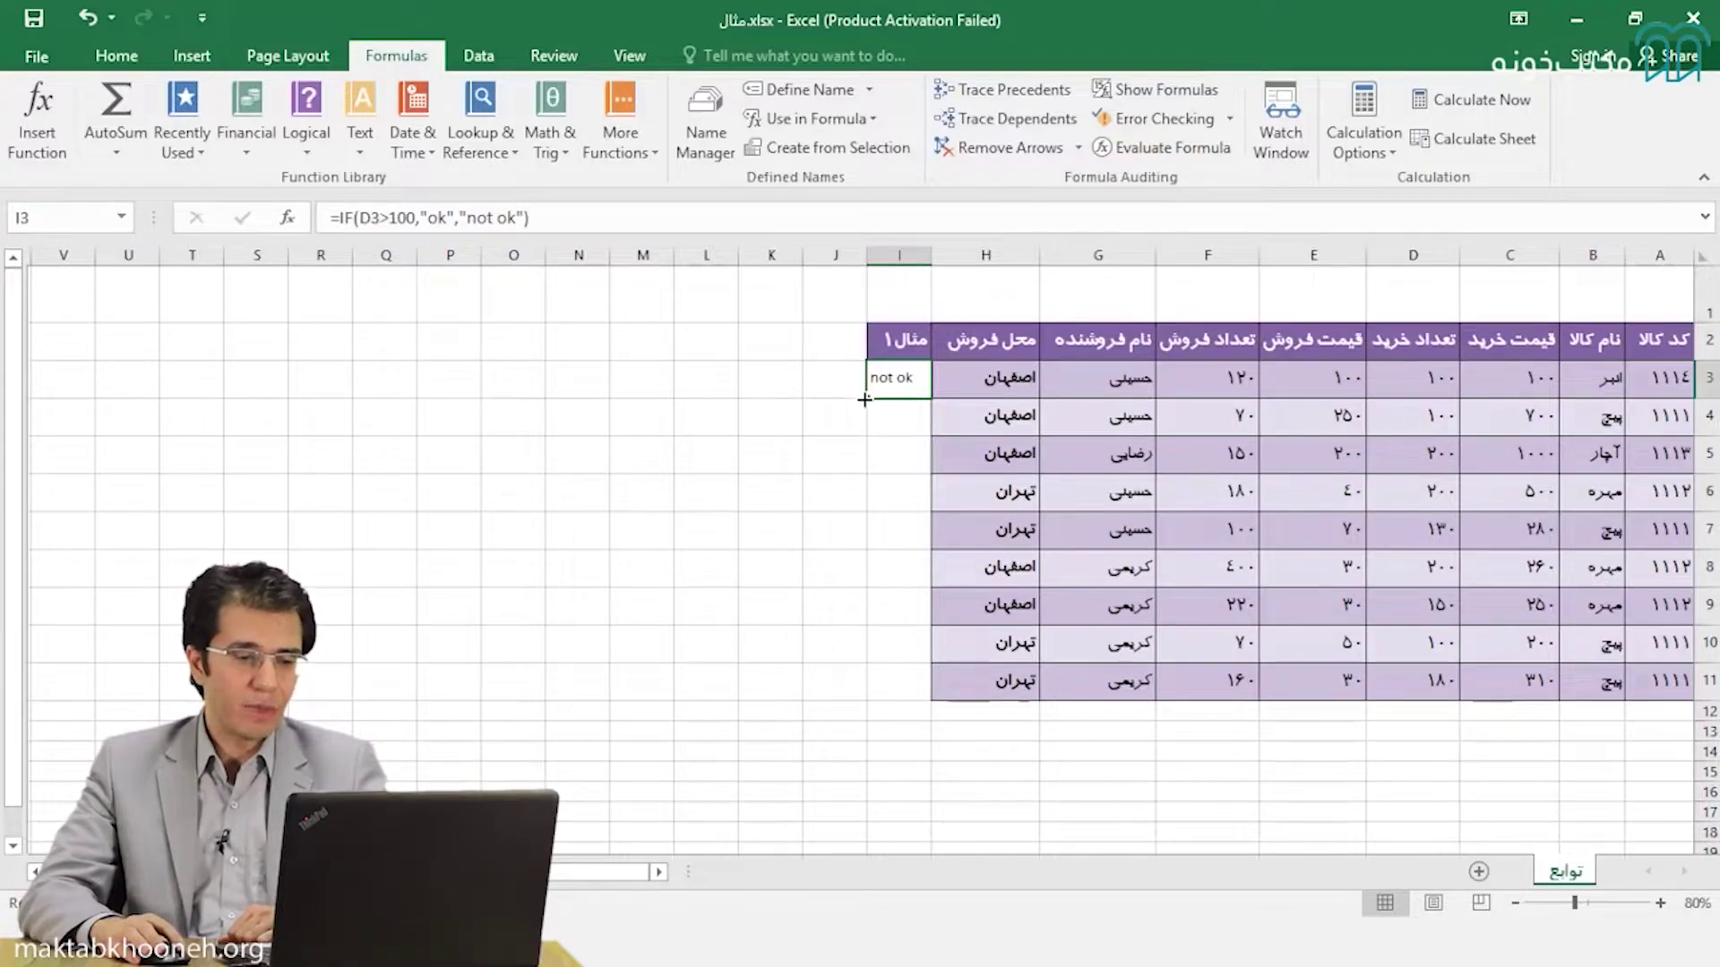
pyautogui.moveTo(865, 408); pyautogui.dragTo(840, 695)
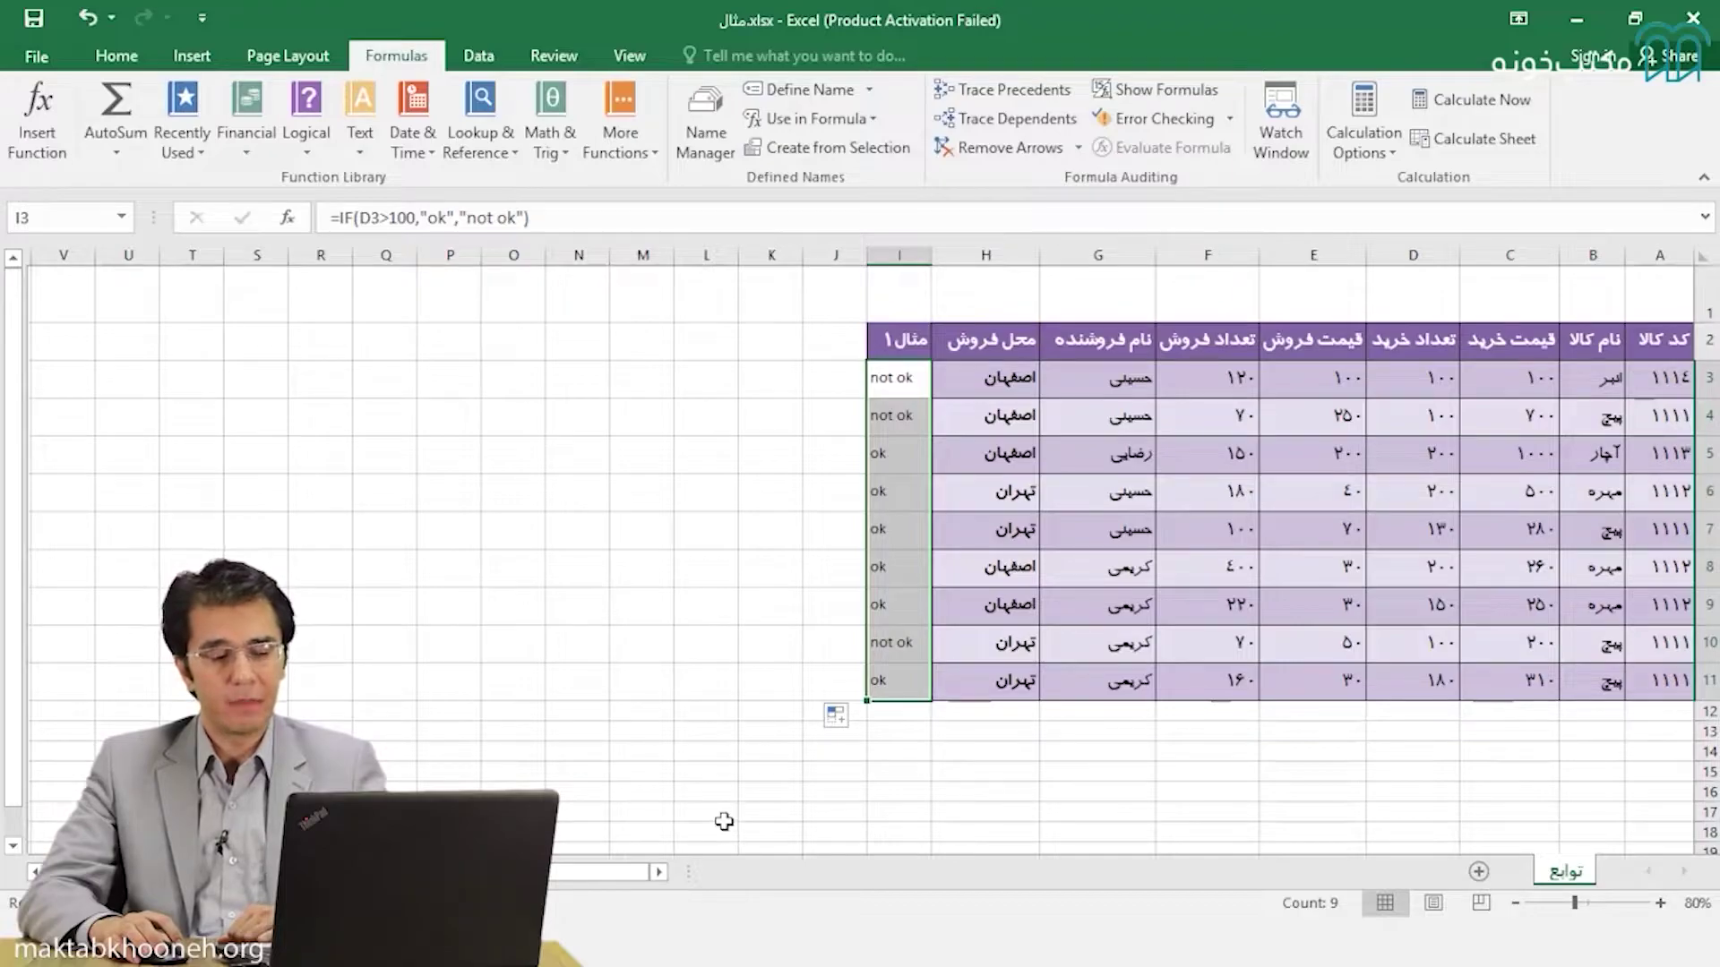
pyautogui.hotkey('ctrl', 'z')
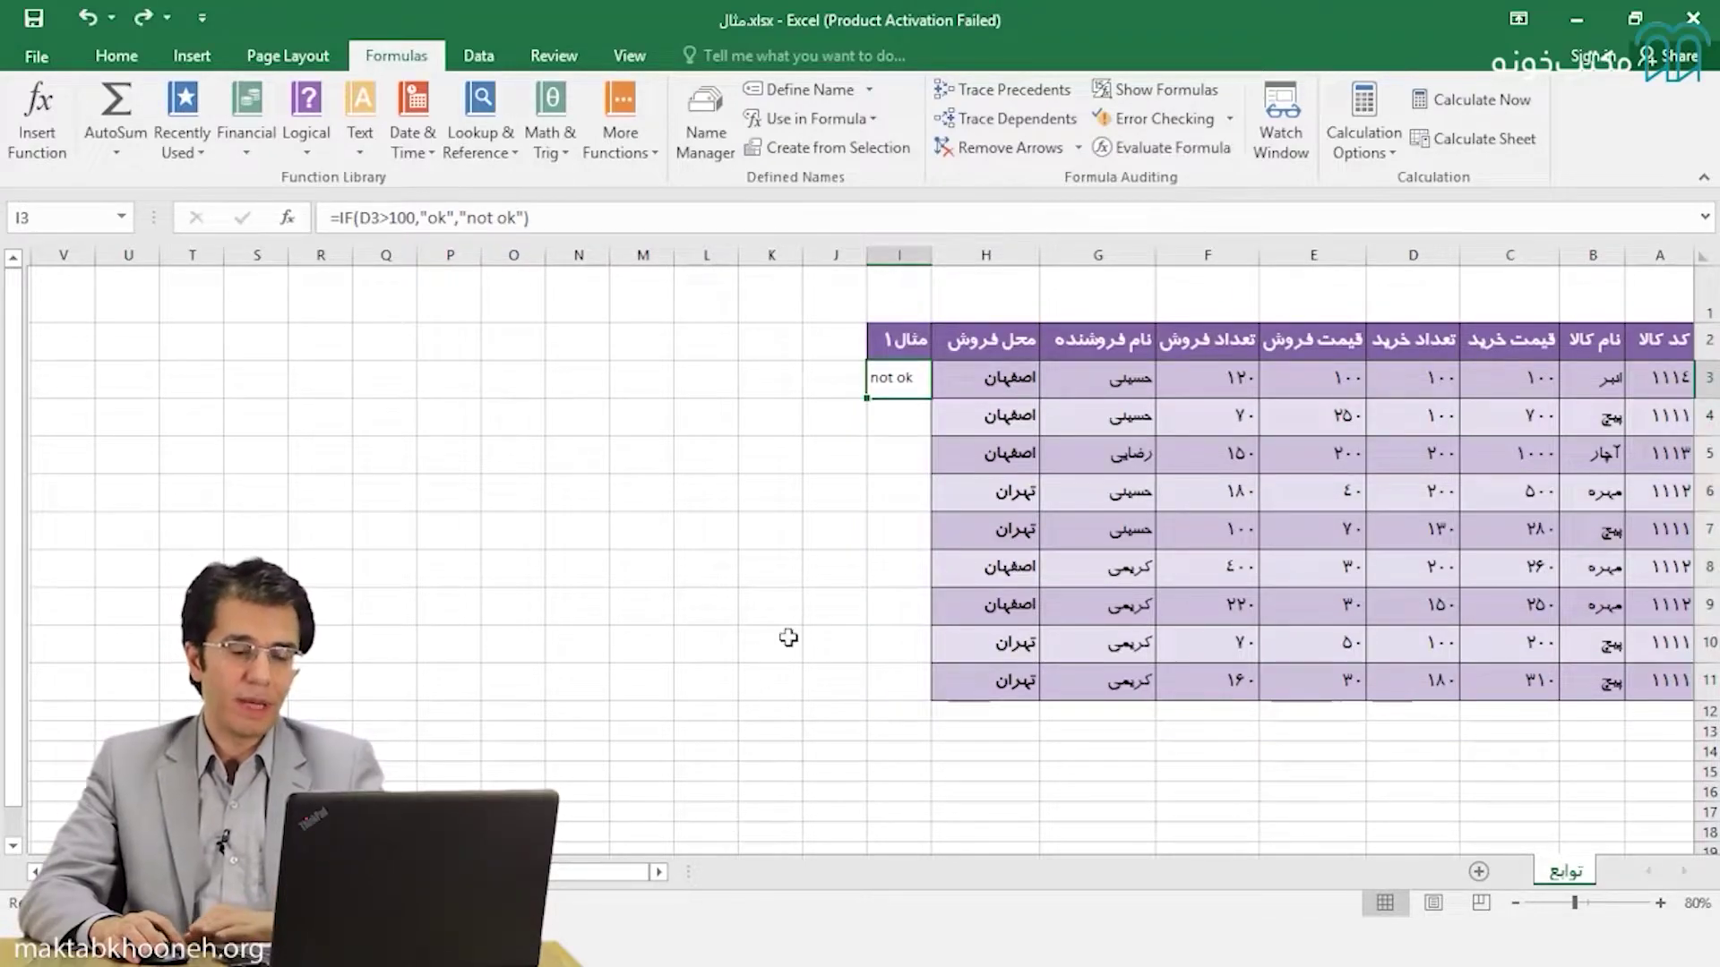
pyautogui.click(786, 636)
pyautogui.click(896, 388)
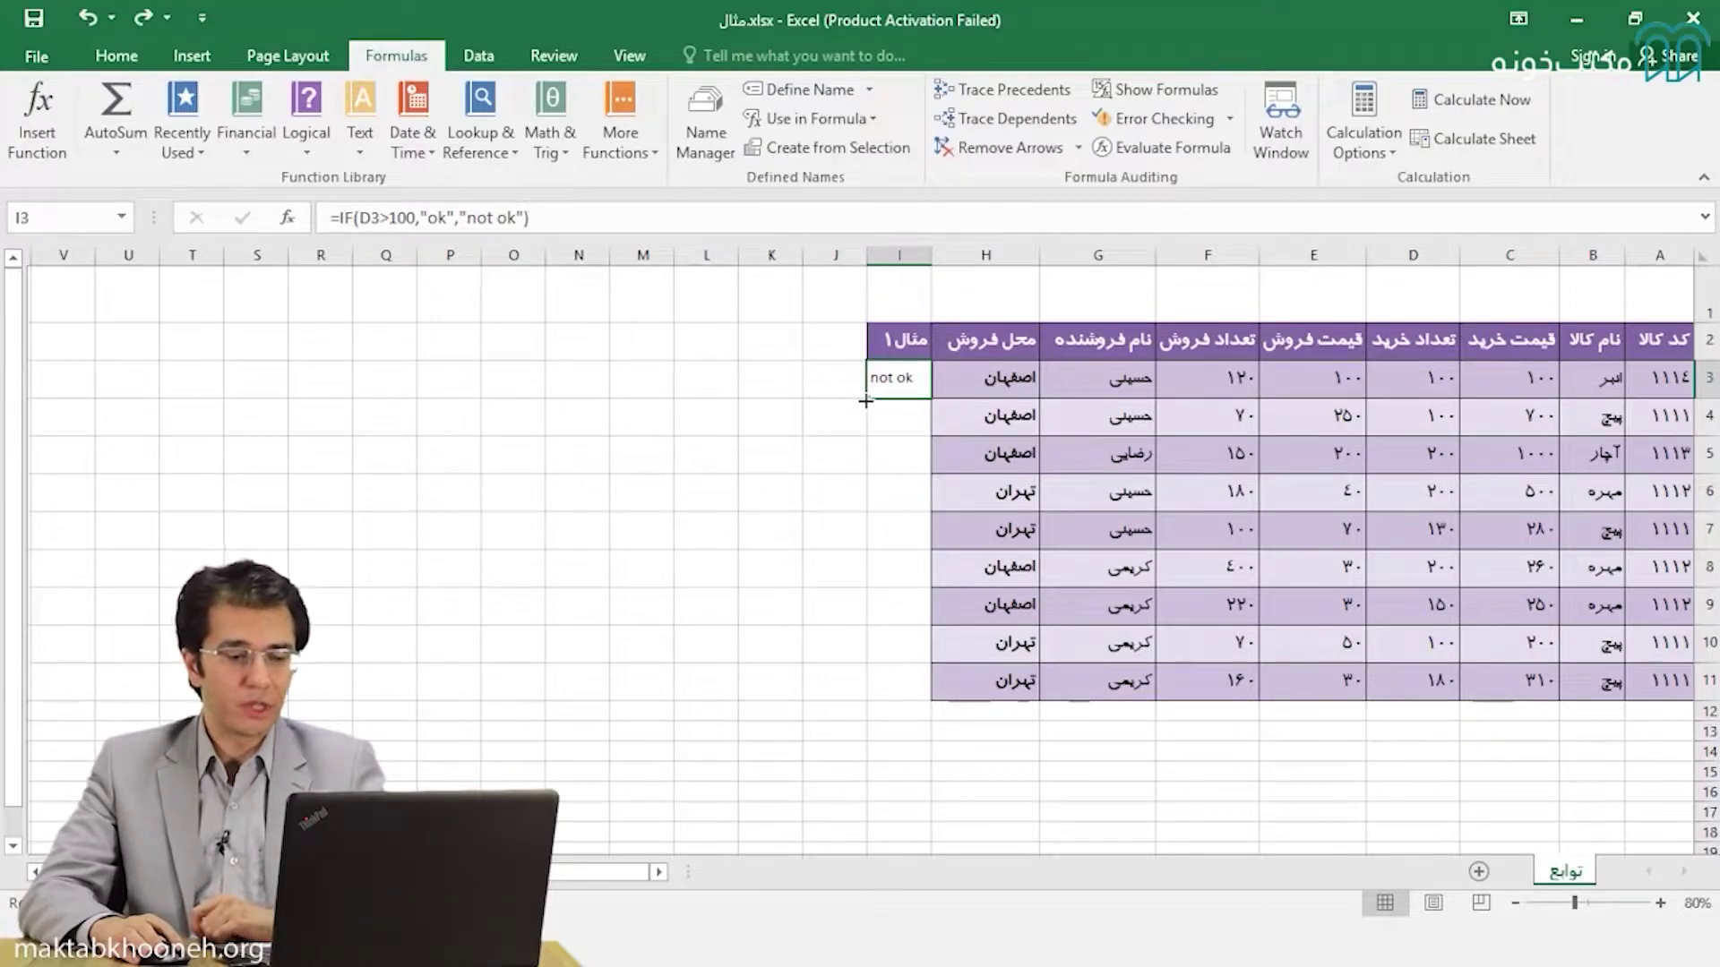
pyautogui.doubleClick(866, 400)
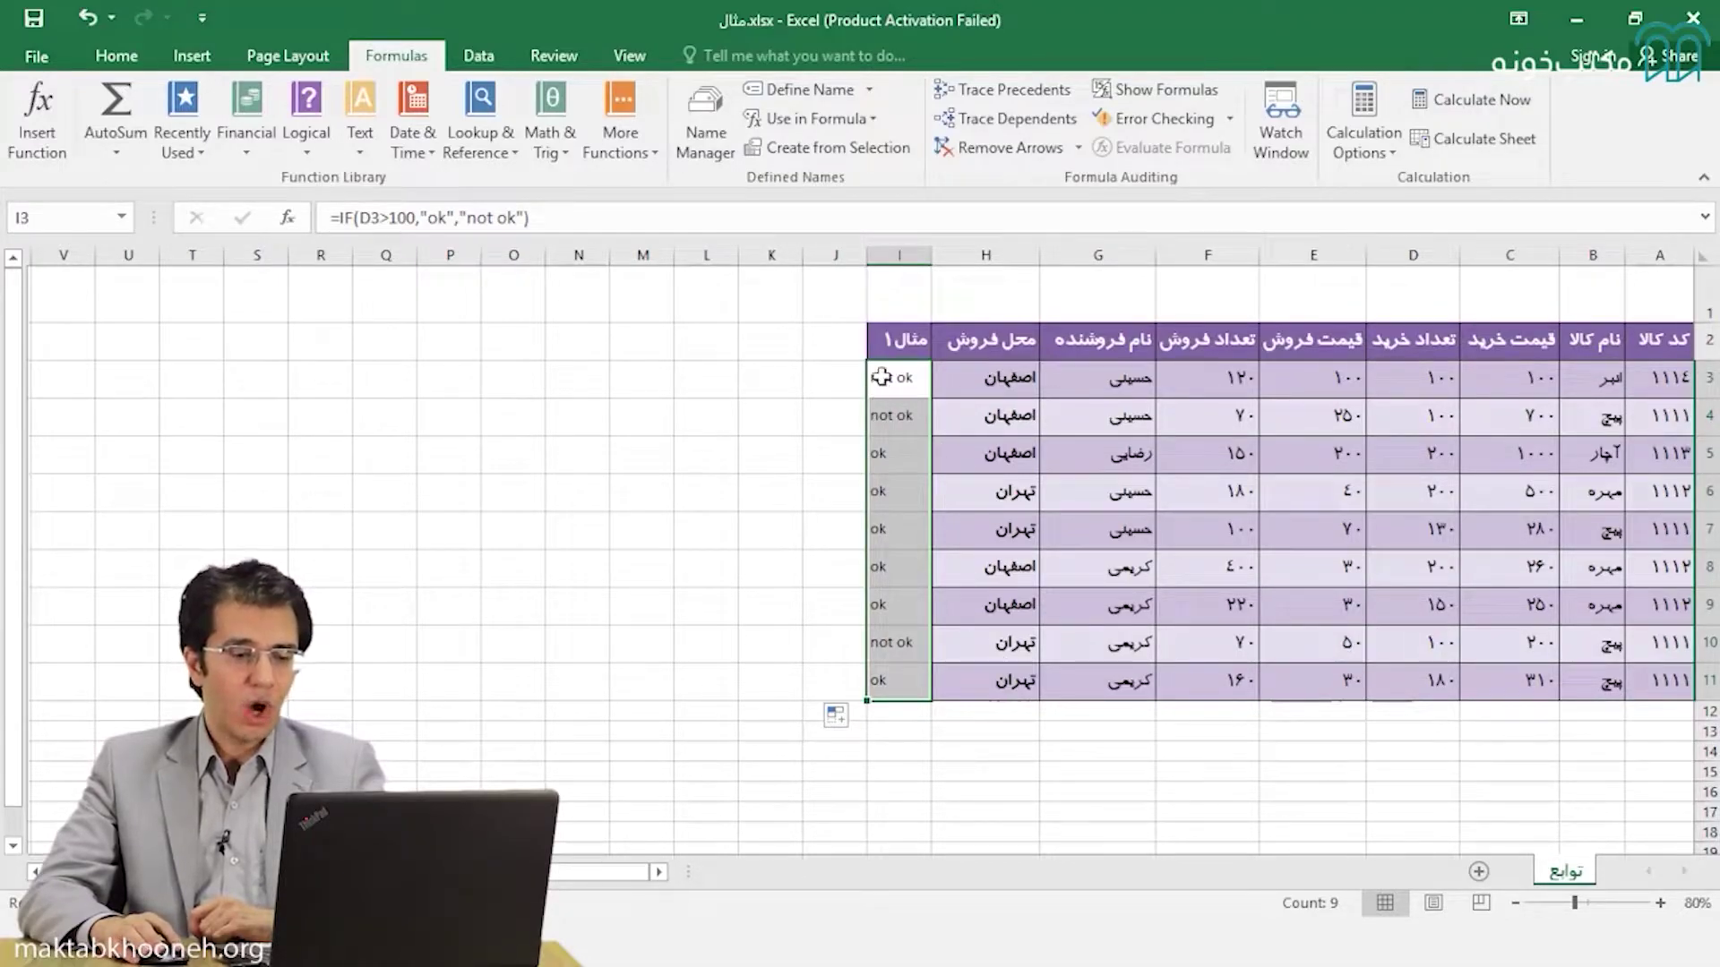
pyautogui.moveTo(881, 377); pyautogui.dragTo(884, 676)
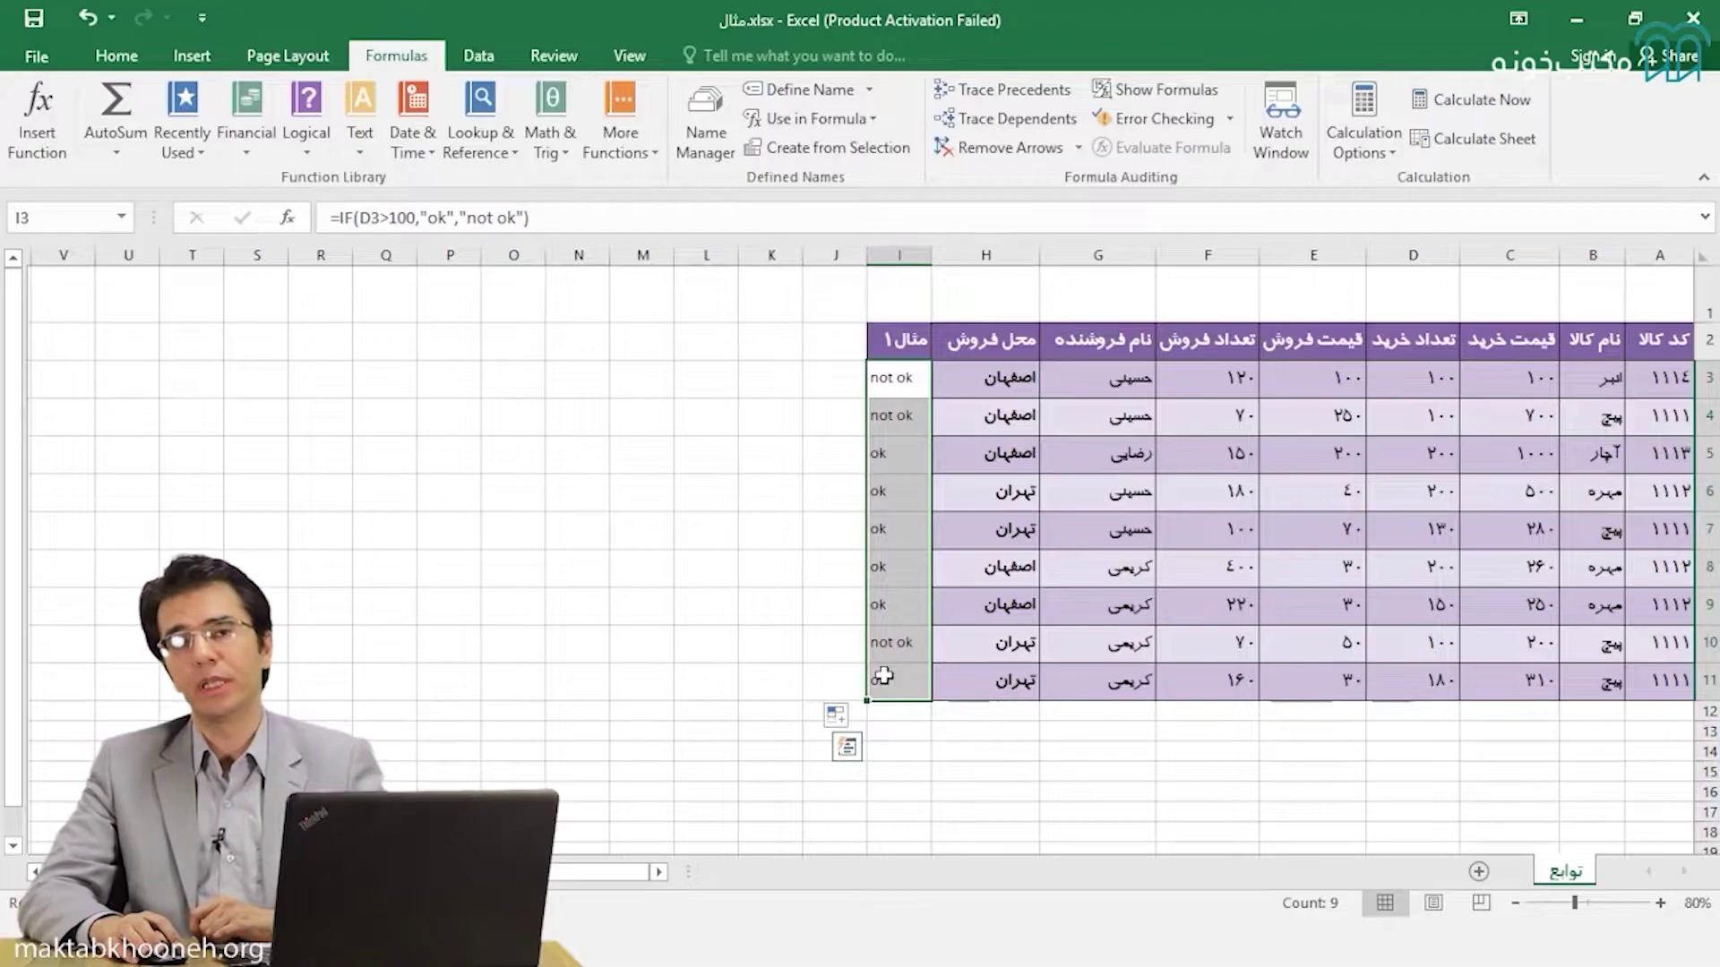
pyautogui.click(808, 605)
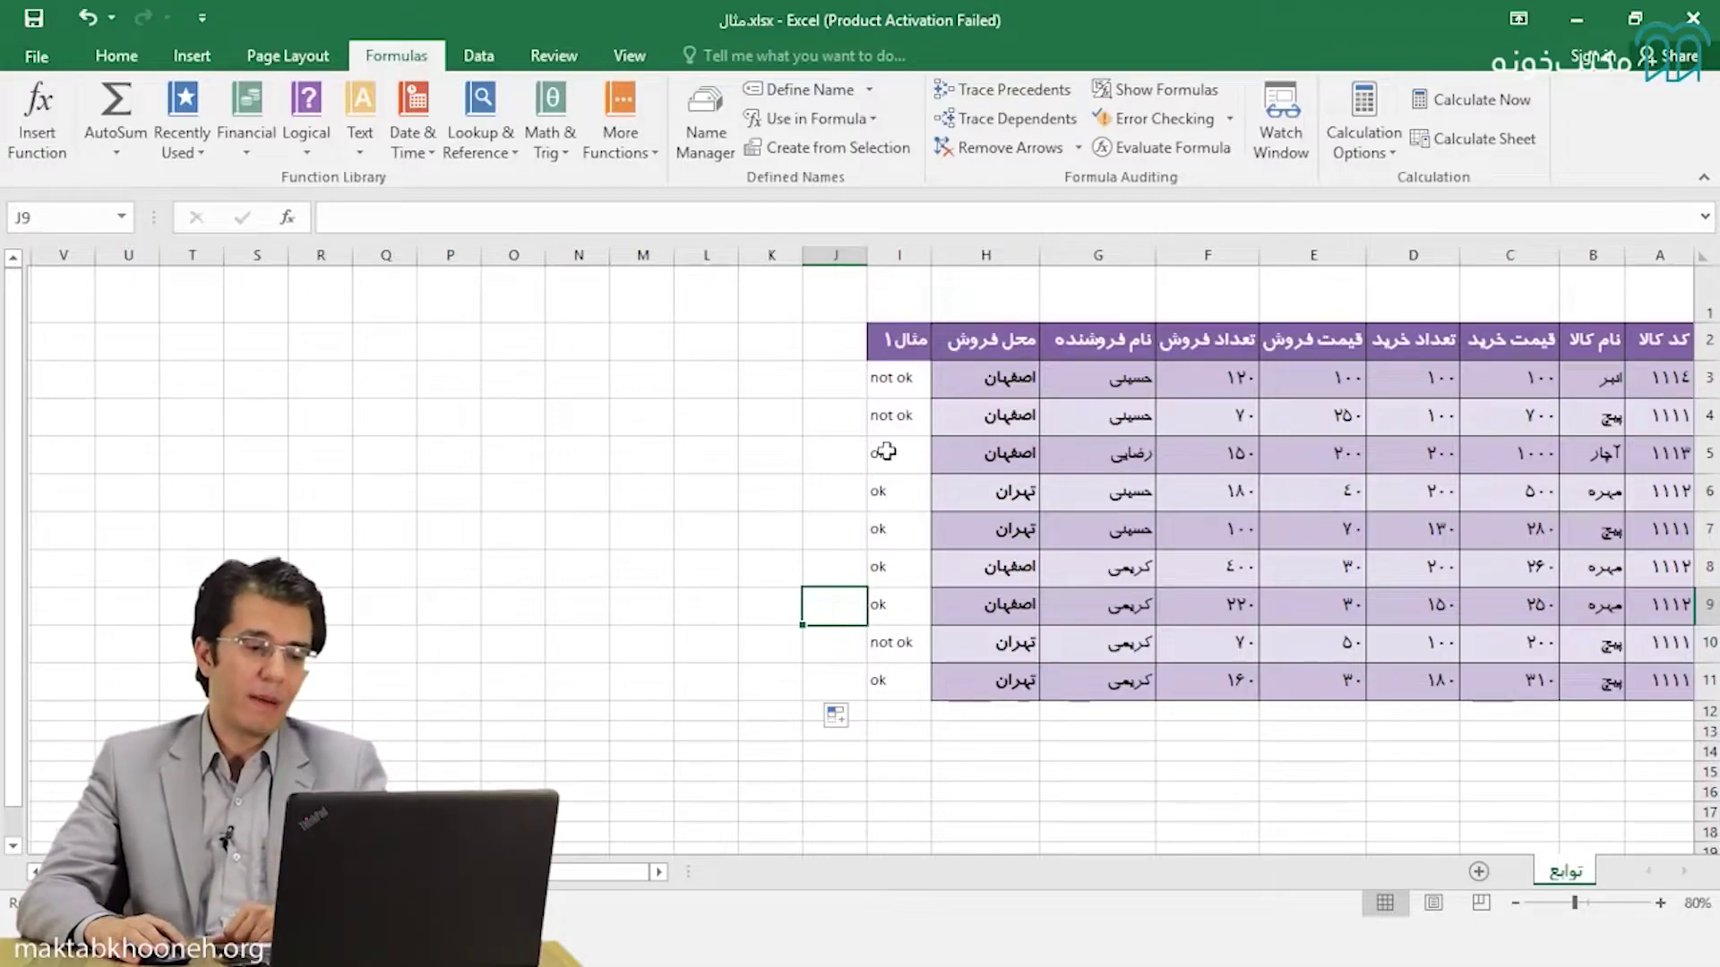
pyautogui.moveTo(887, 388); pyautogui.dragTo(882, 672)
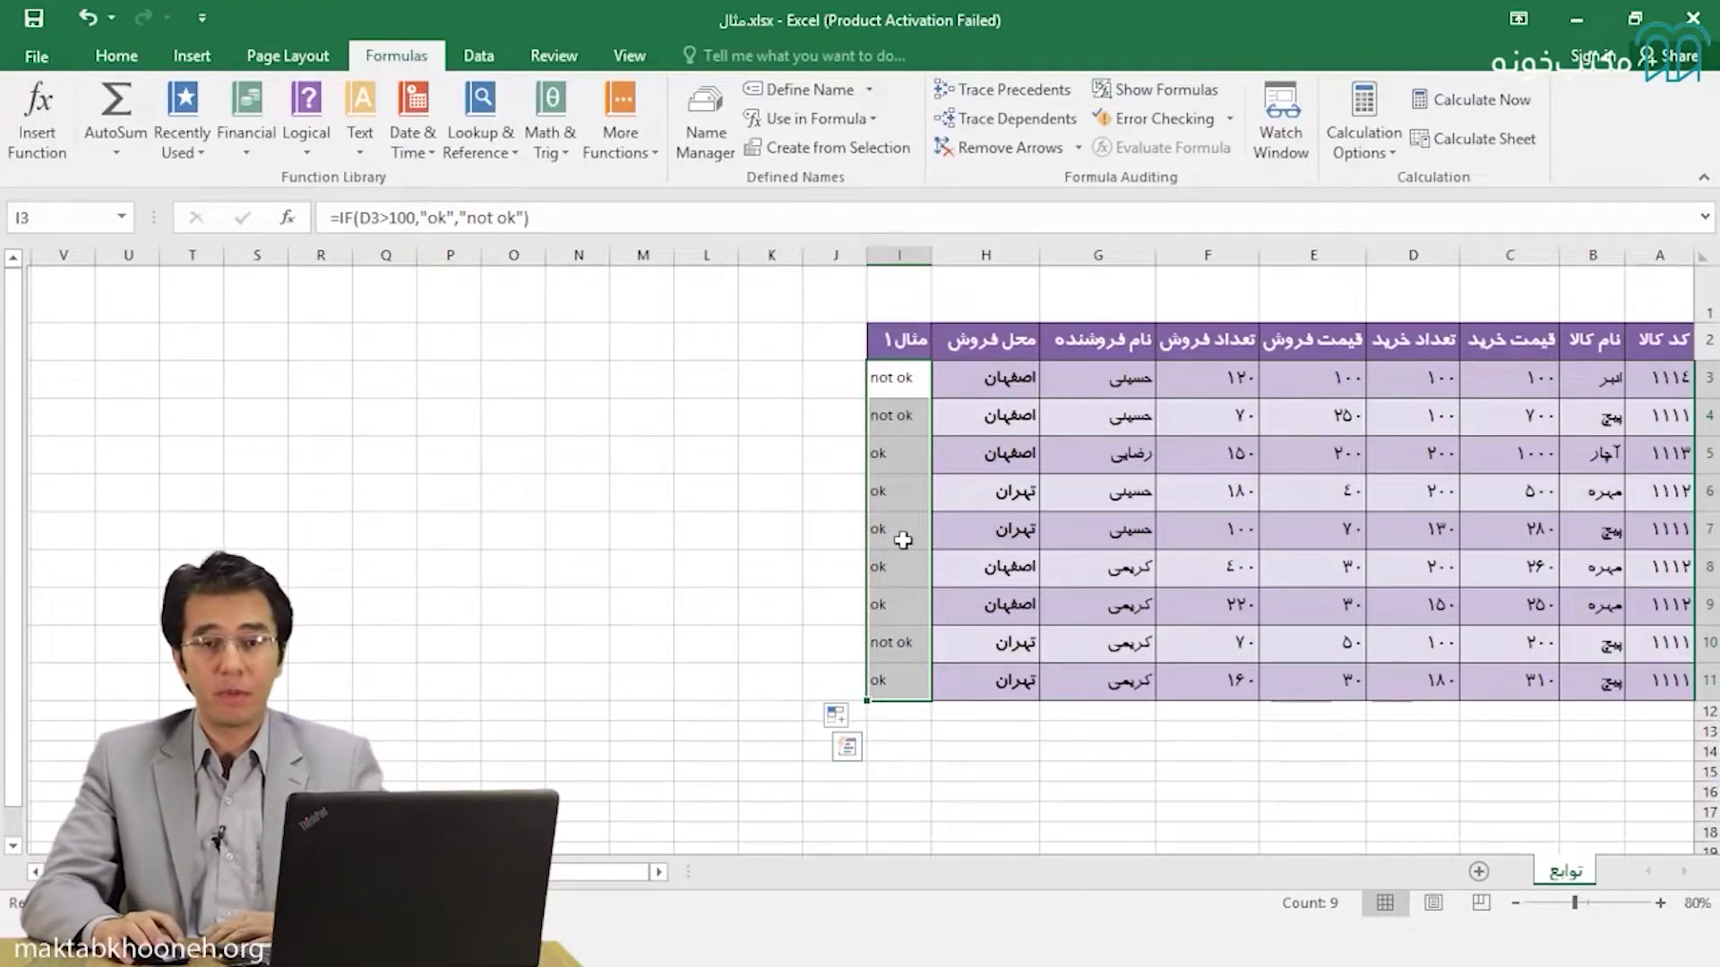
# Change the 100 in I3's IF formula to 120 and review the results in I3:I11
pyautogui.doubleClick(891, 380)
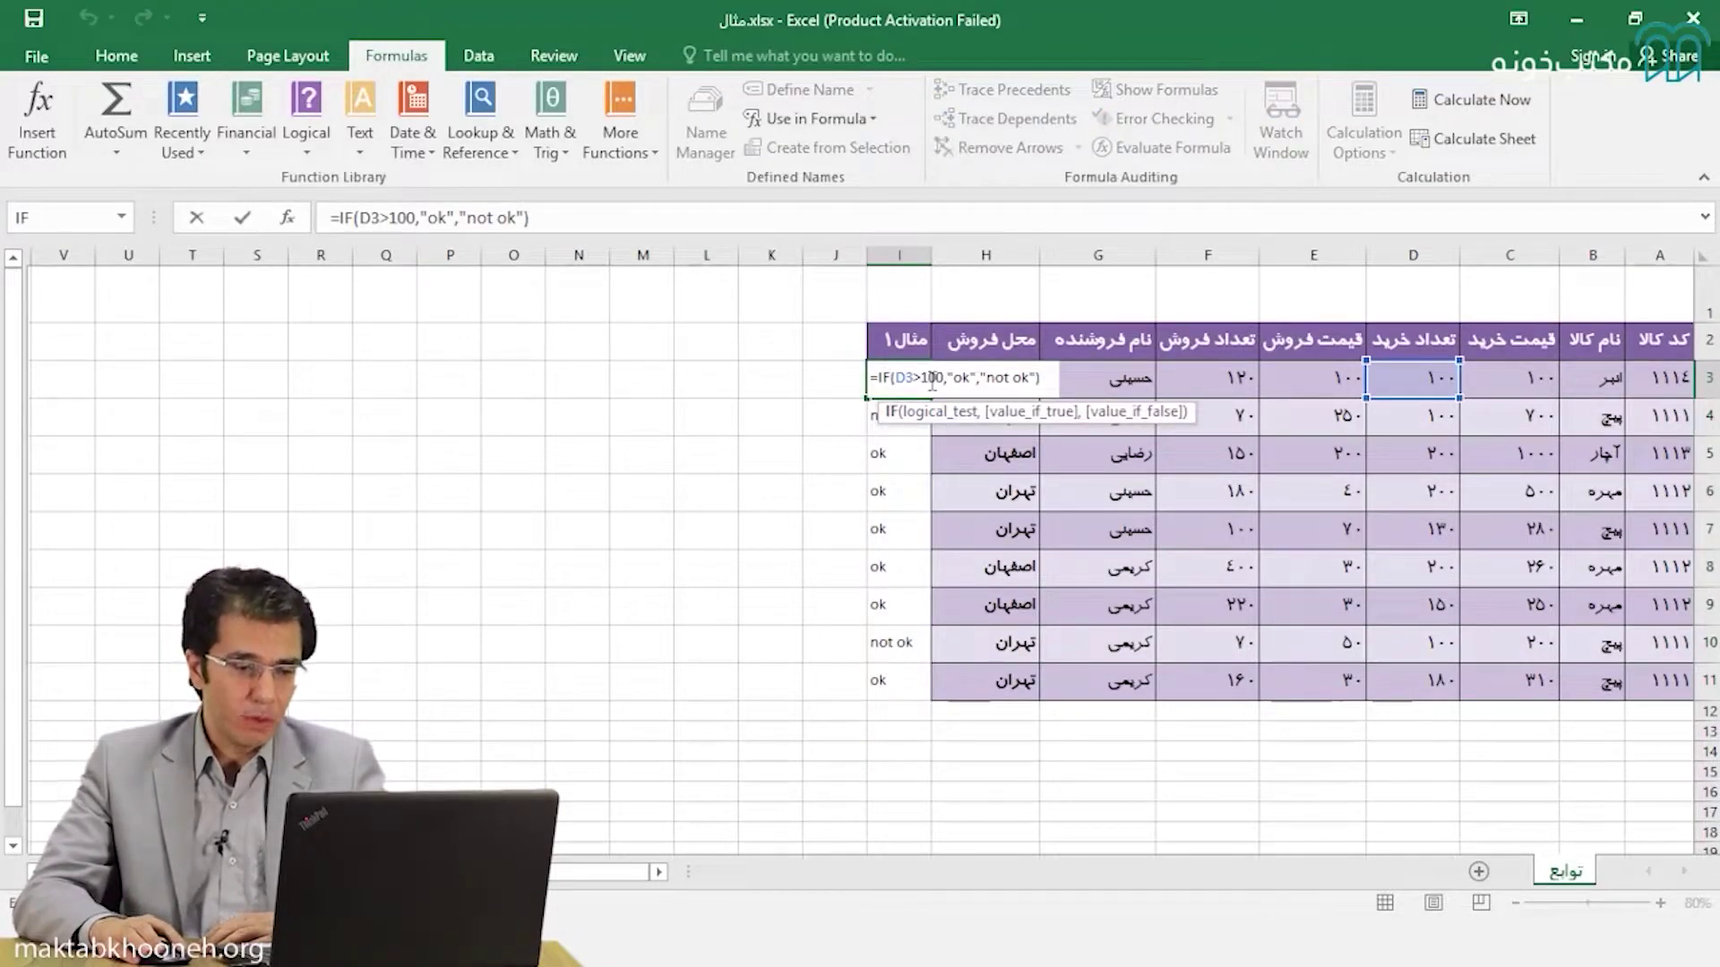
pyautogui.doubleClick(941, 378)
pyautogui.write('1')
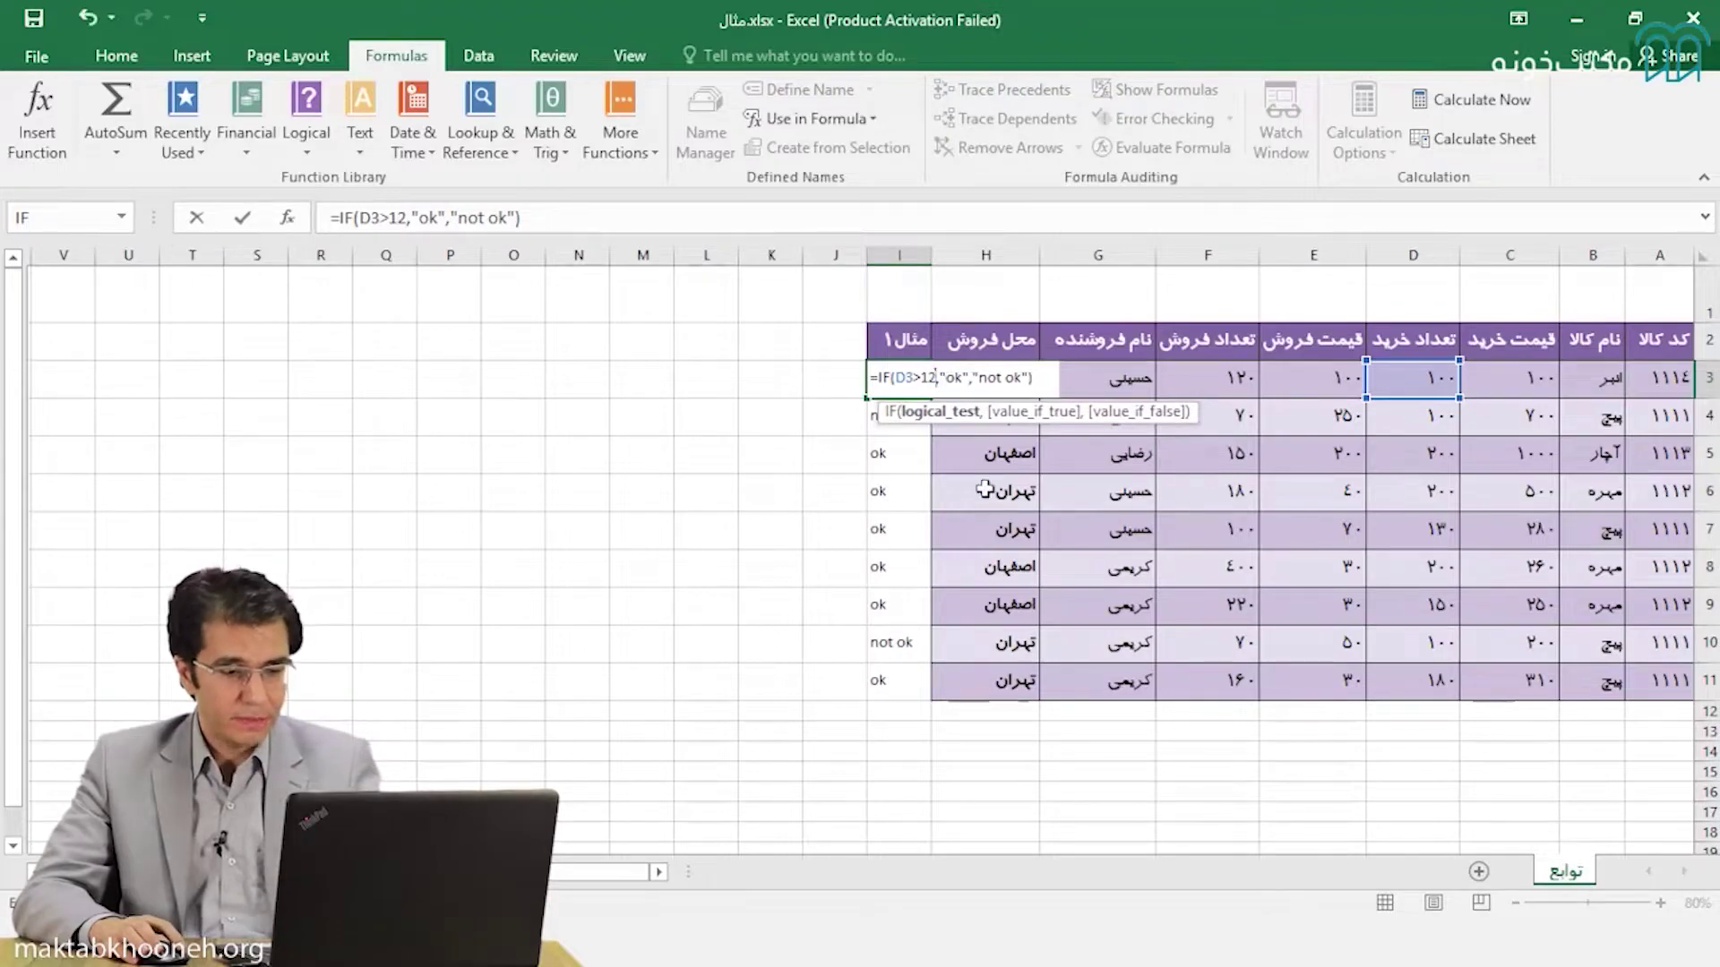
pyautogui.write('20')
pyautogui.press('Return')
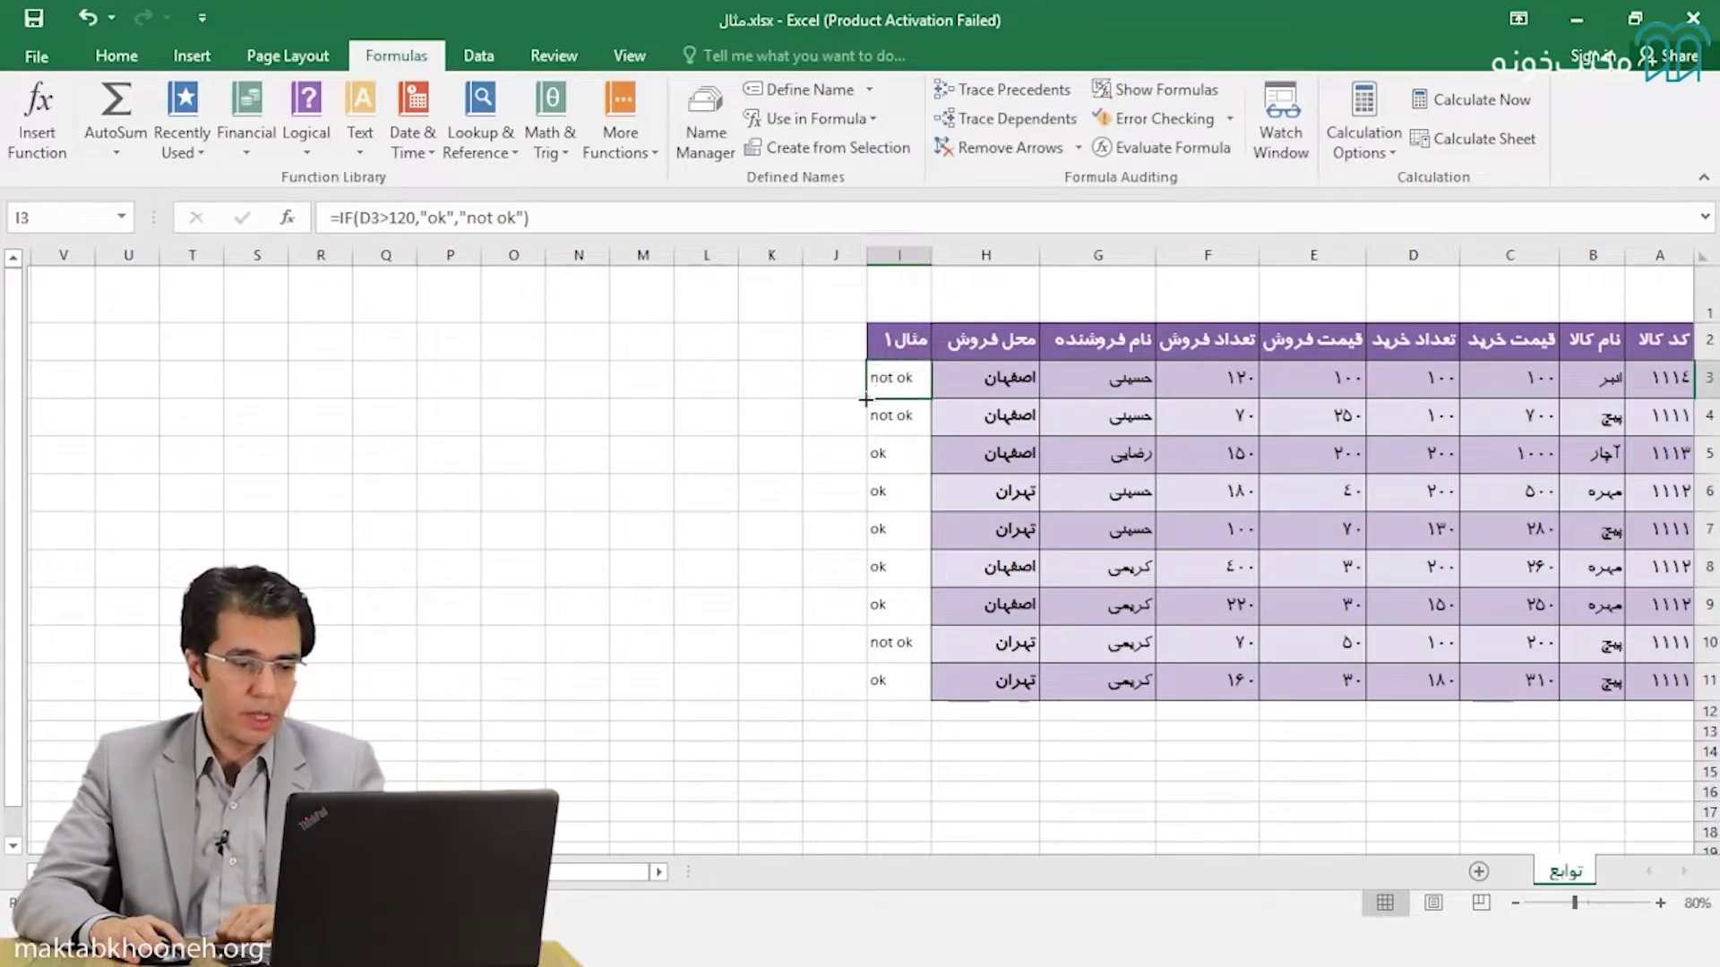
pyautogui.moveTo(899, 378); pyautogui.dragTo(867, 682)
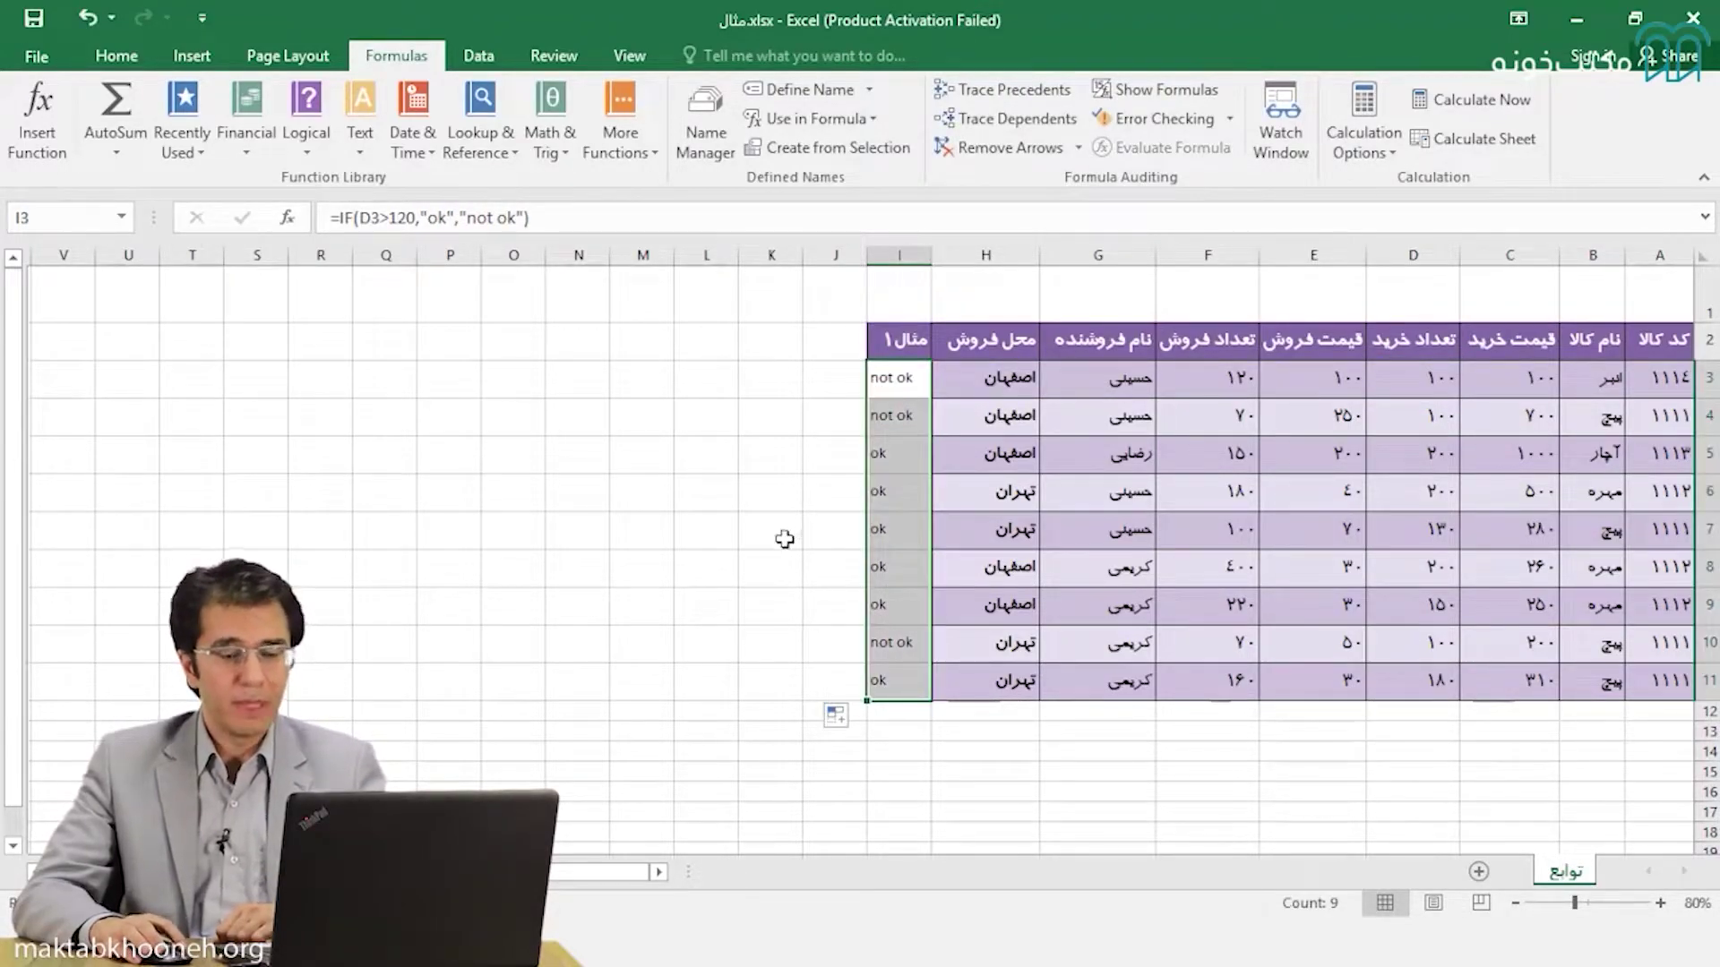
pyautogui.click(785, 538)
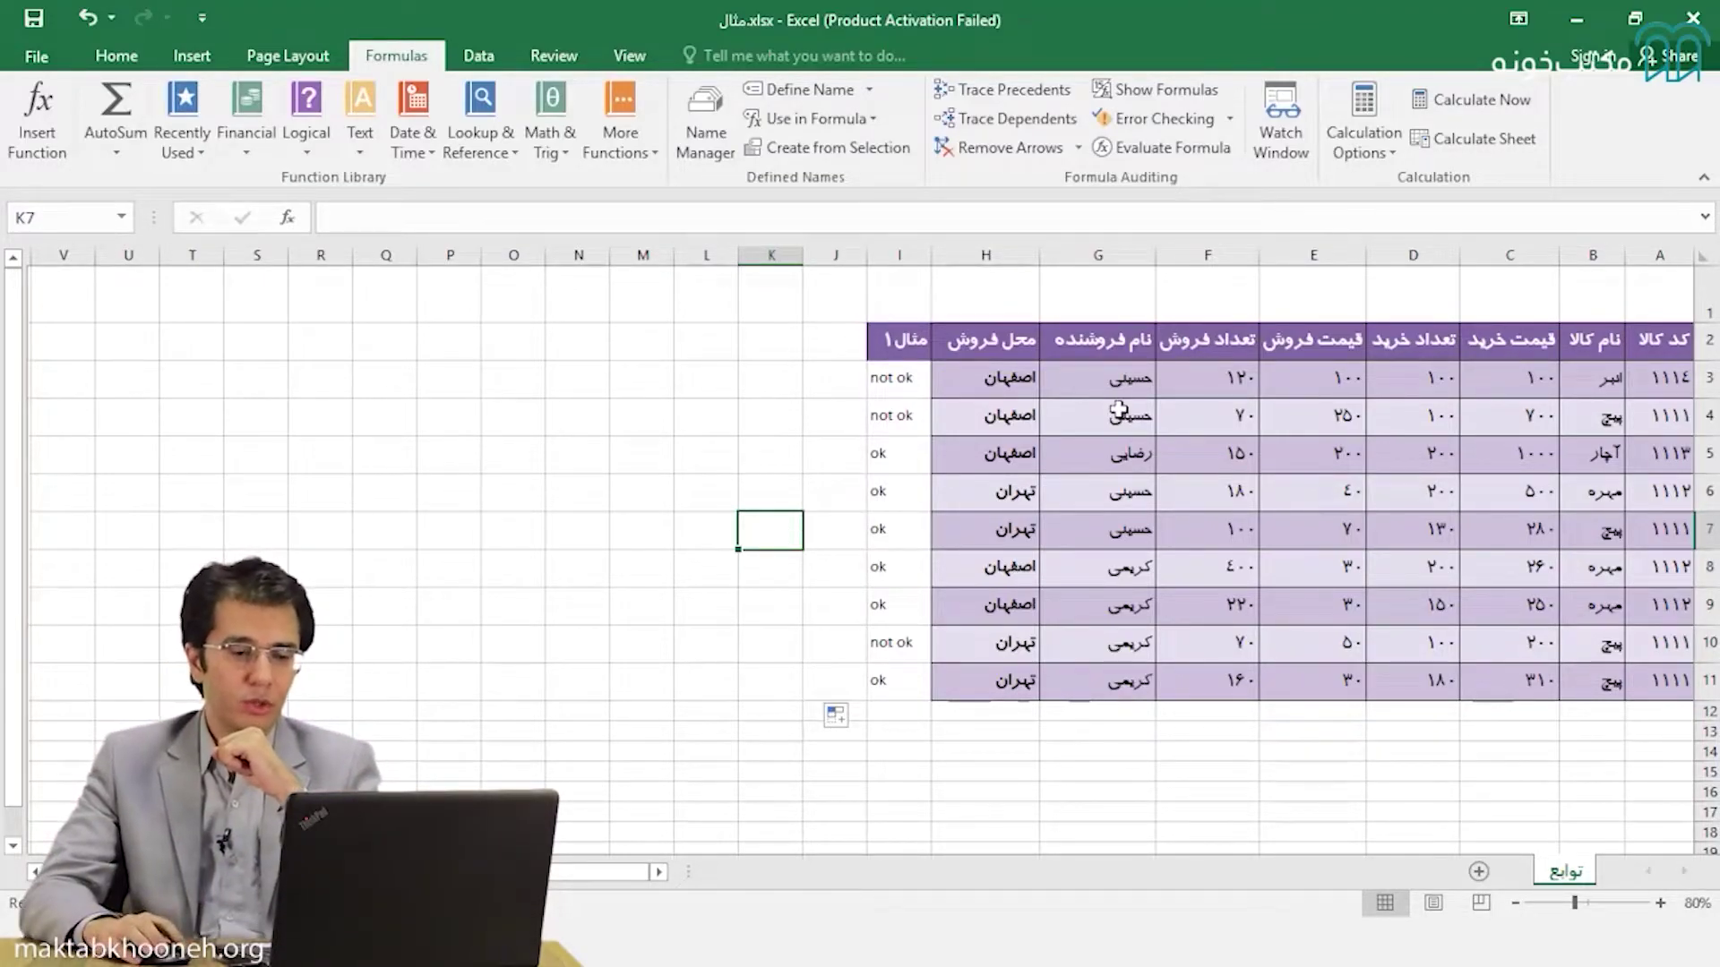
# Enter the header 'مثال ۲' in J2
pyautogui.click(822, 336)
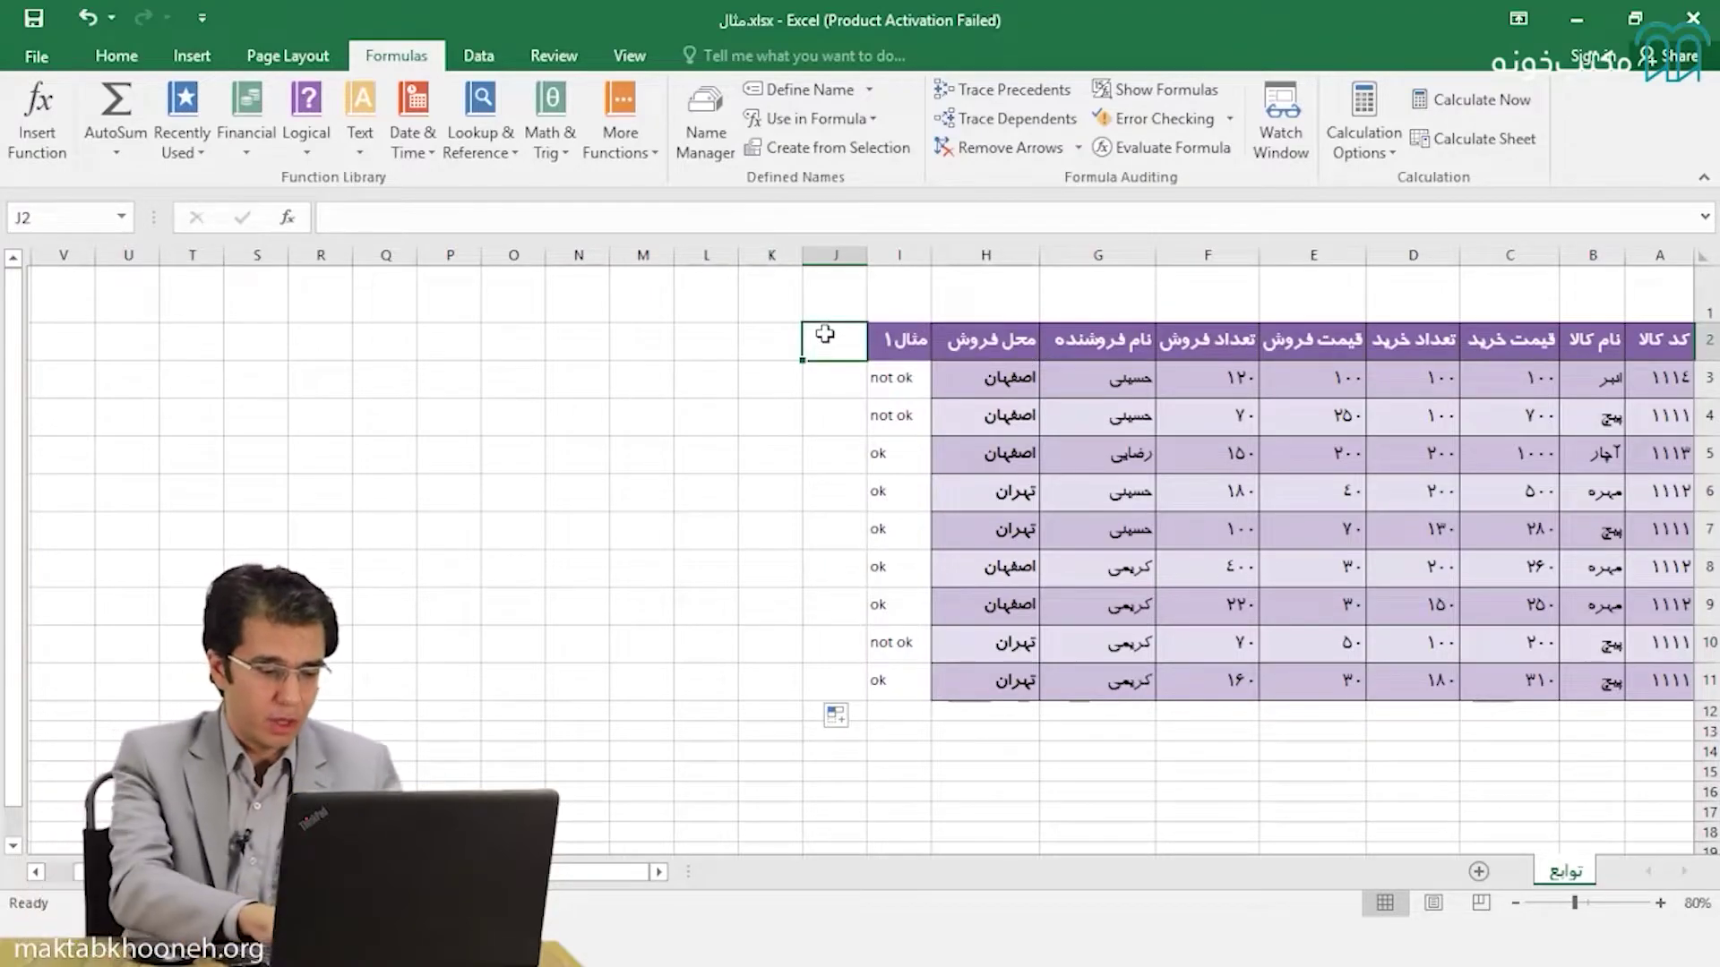
pyautogui.write('ا')
pyautogui.press('BackSpace')
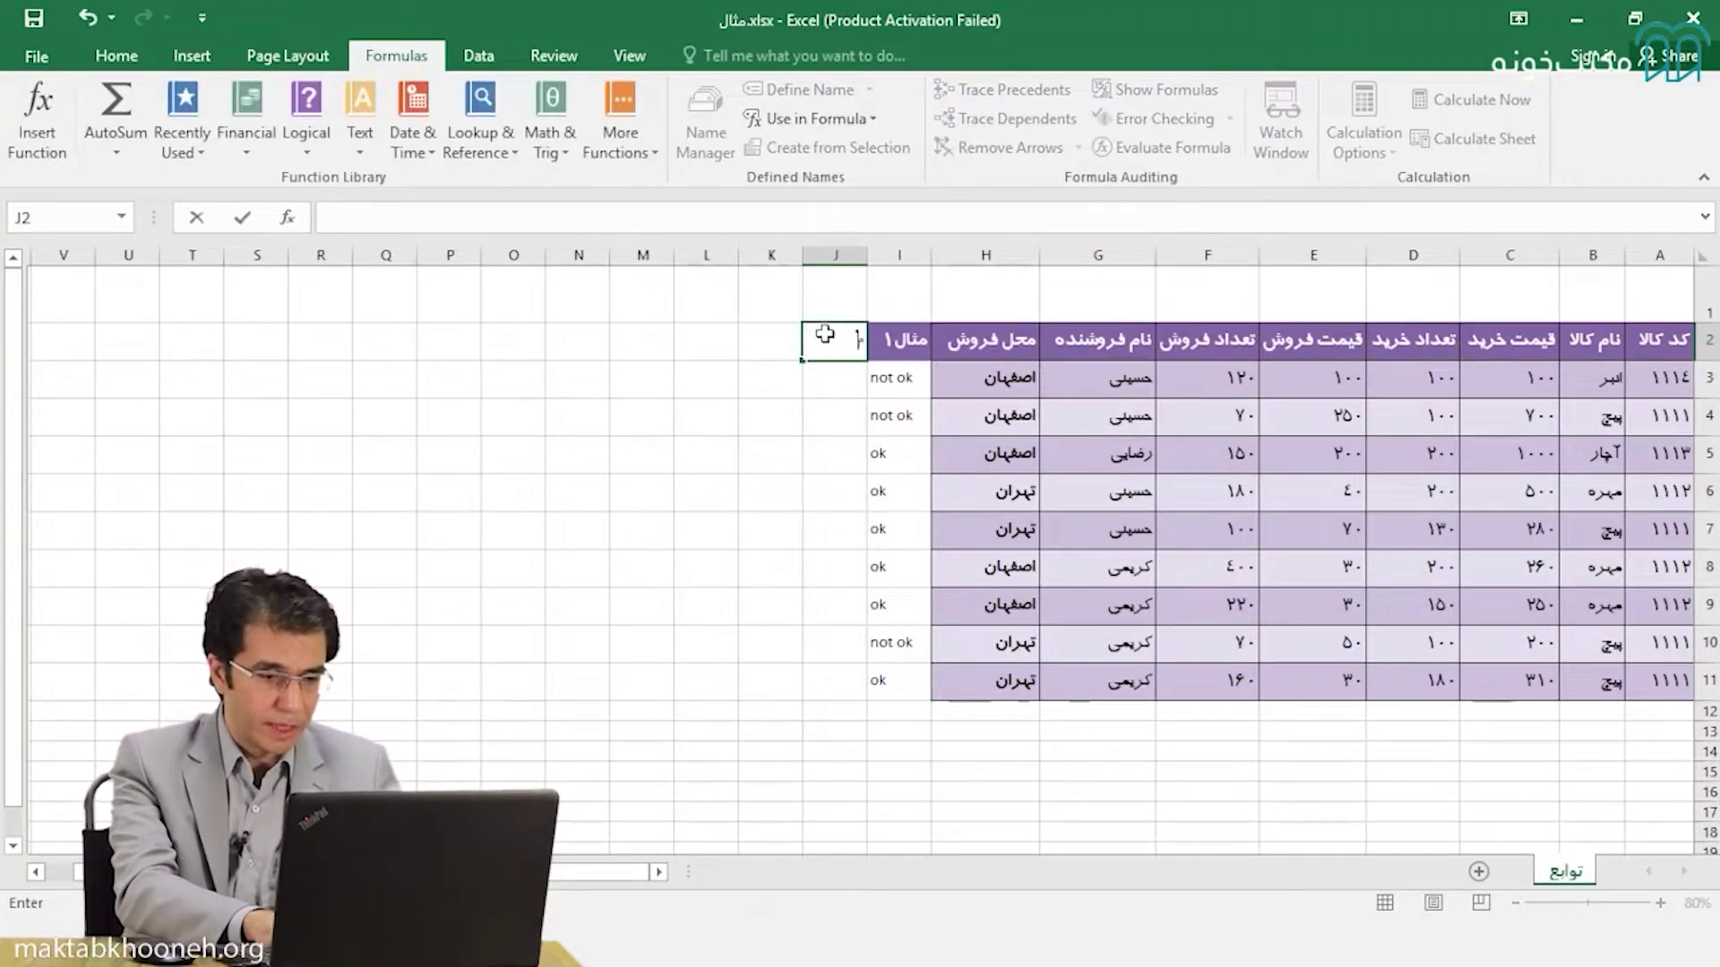
pyautogui.write('مثال')
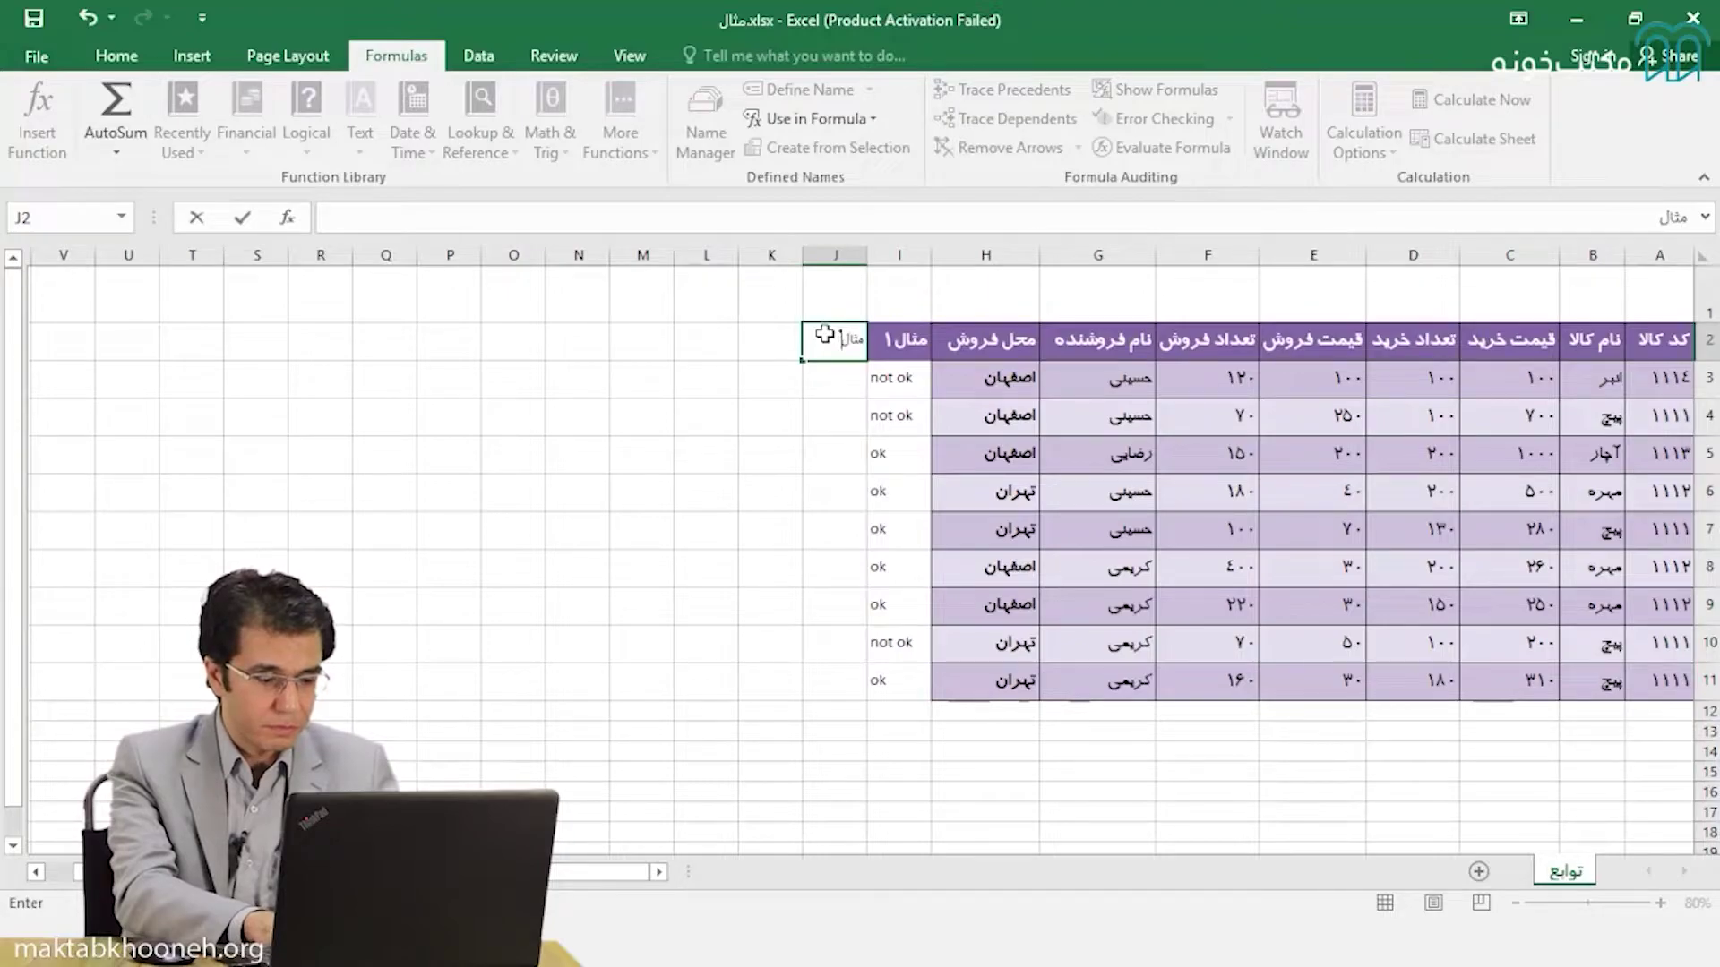
pyautogui.write(' ۲')
pyautogui.press('Return')
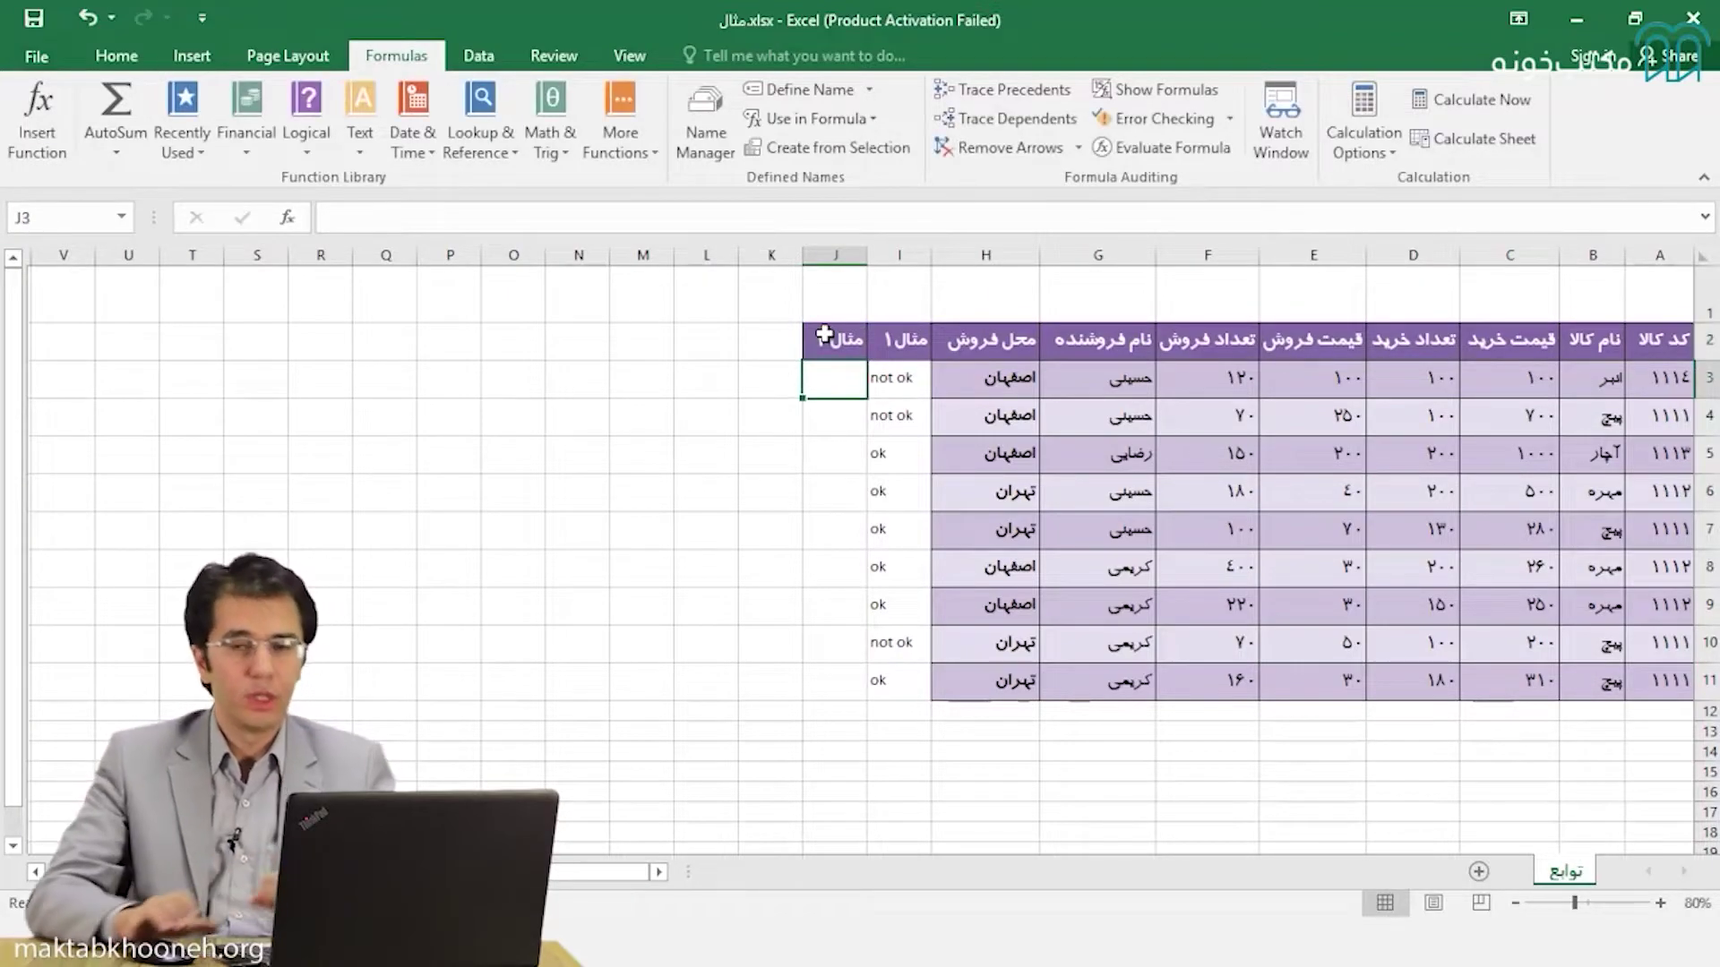
# Fill J1 with yellow and label I1 'تعداد مورد نظر'
pyautogui.click(827, 292)
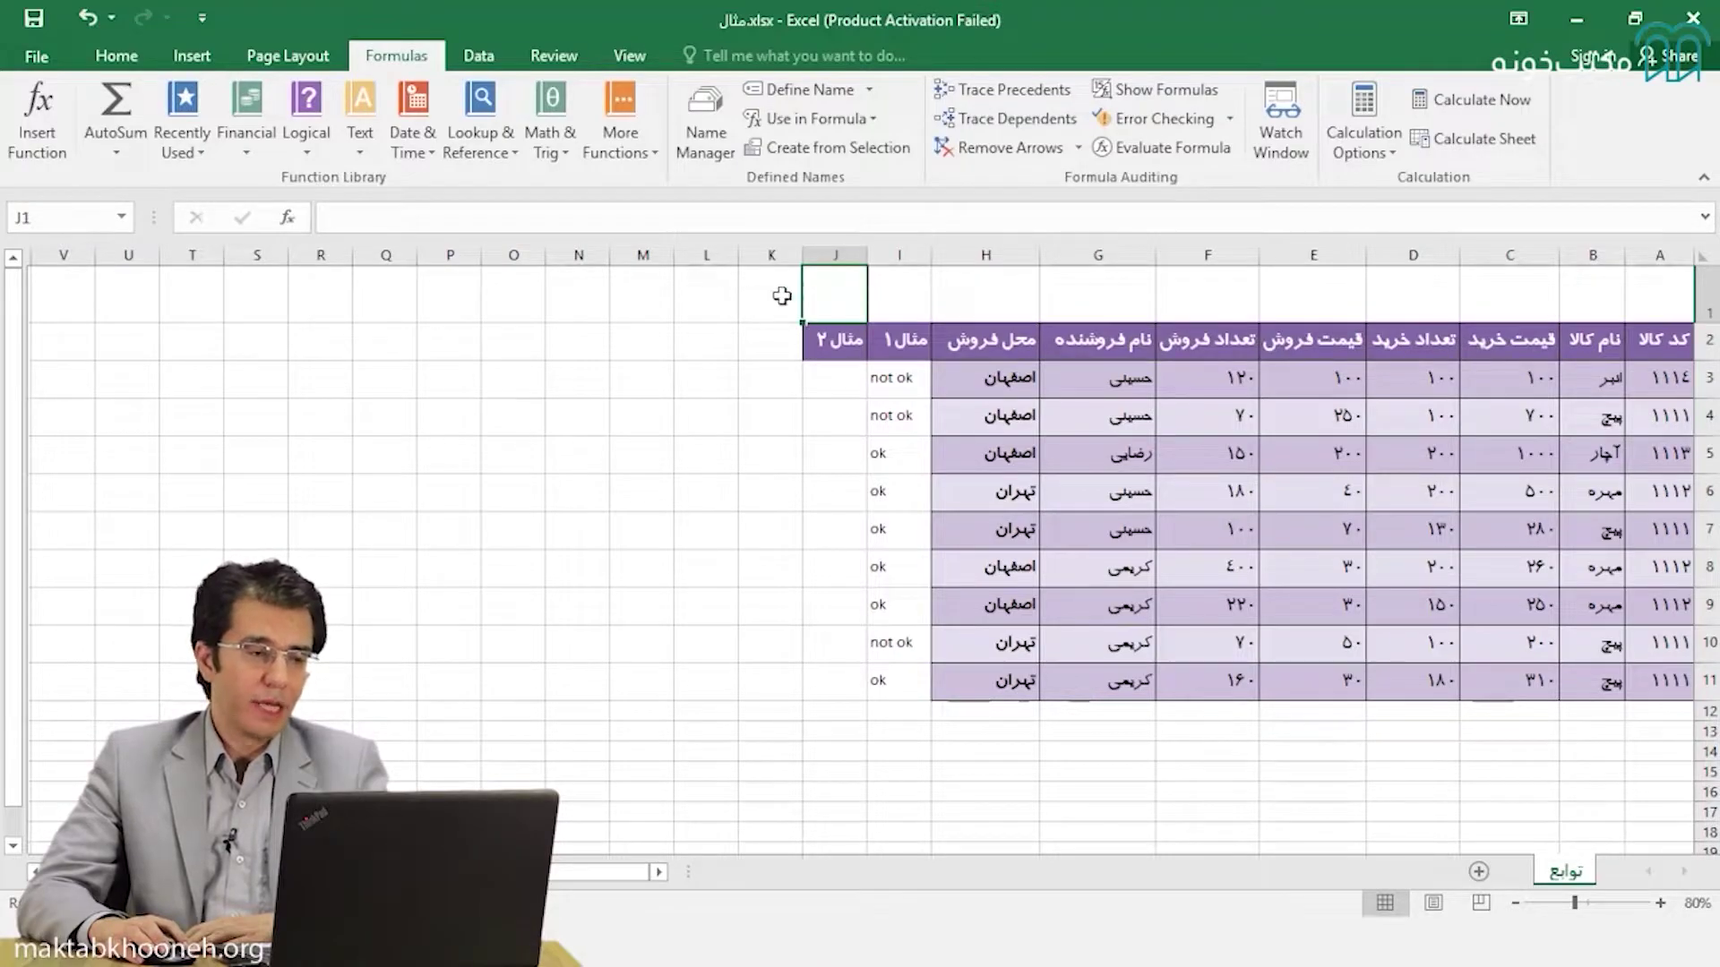
pyautogui.click(106, 70)
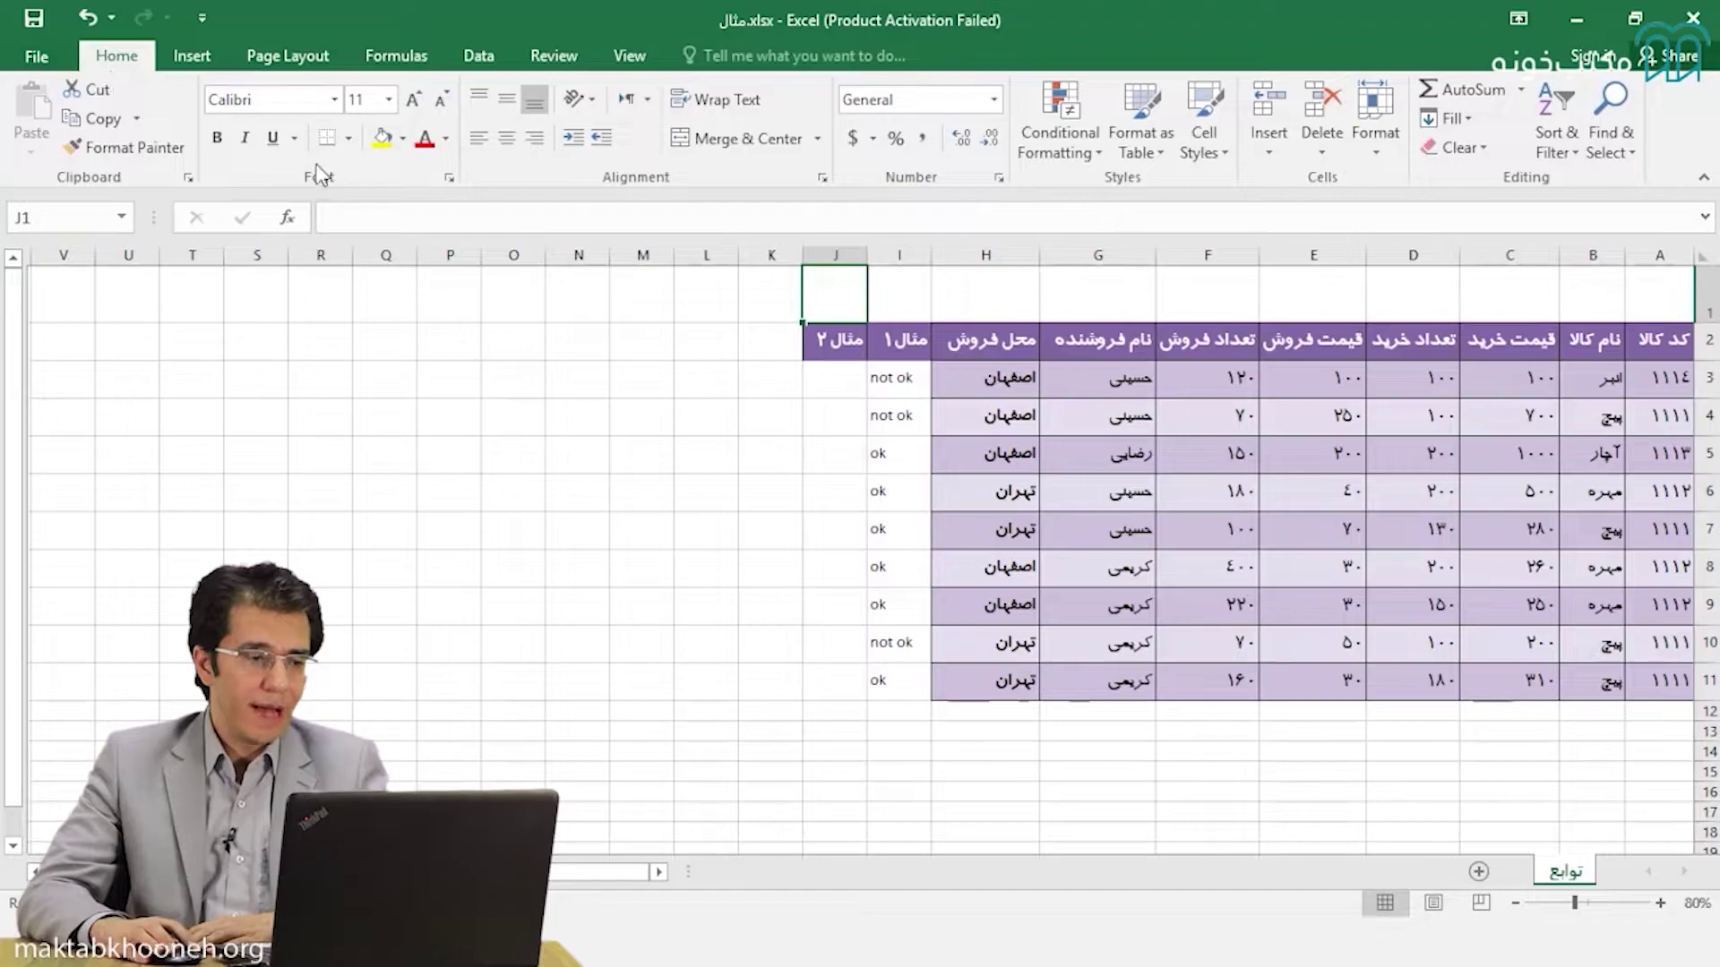
pyautogui.click(402, 141)
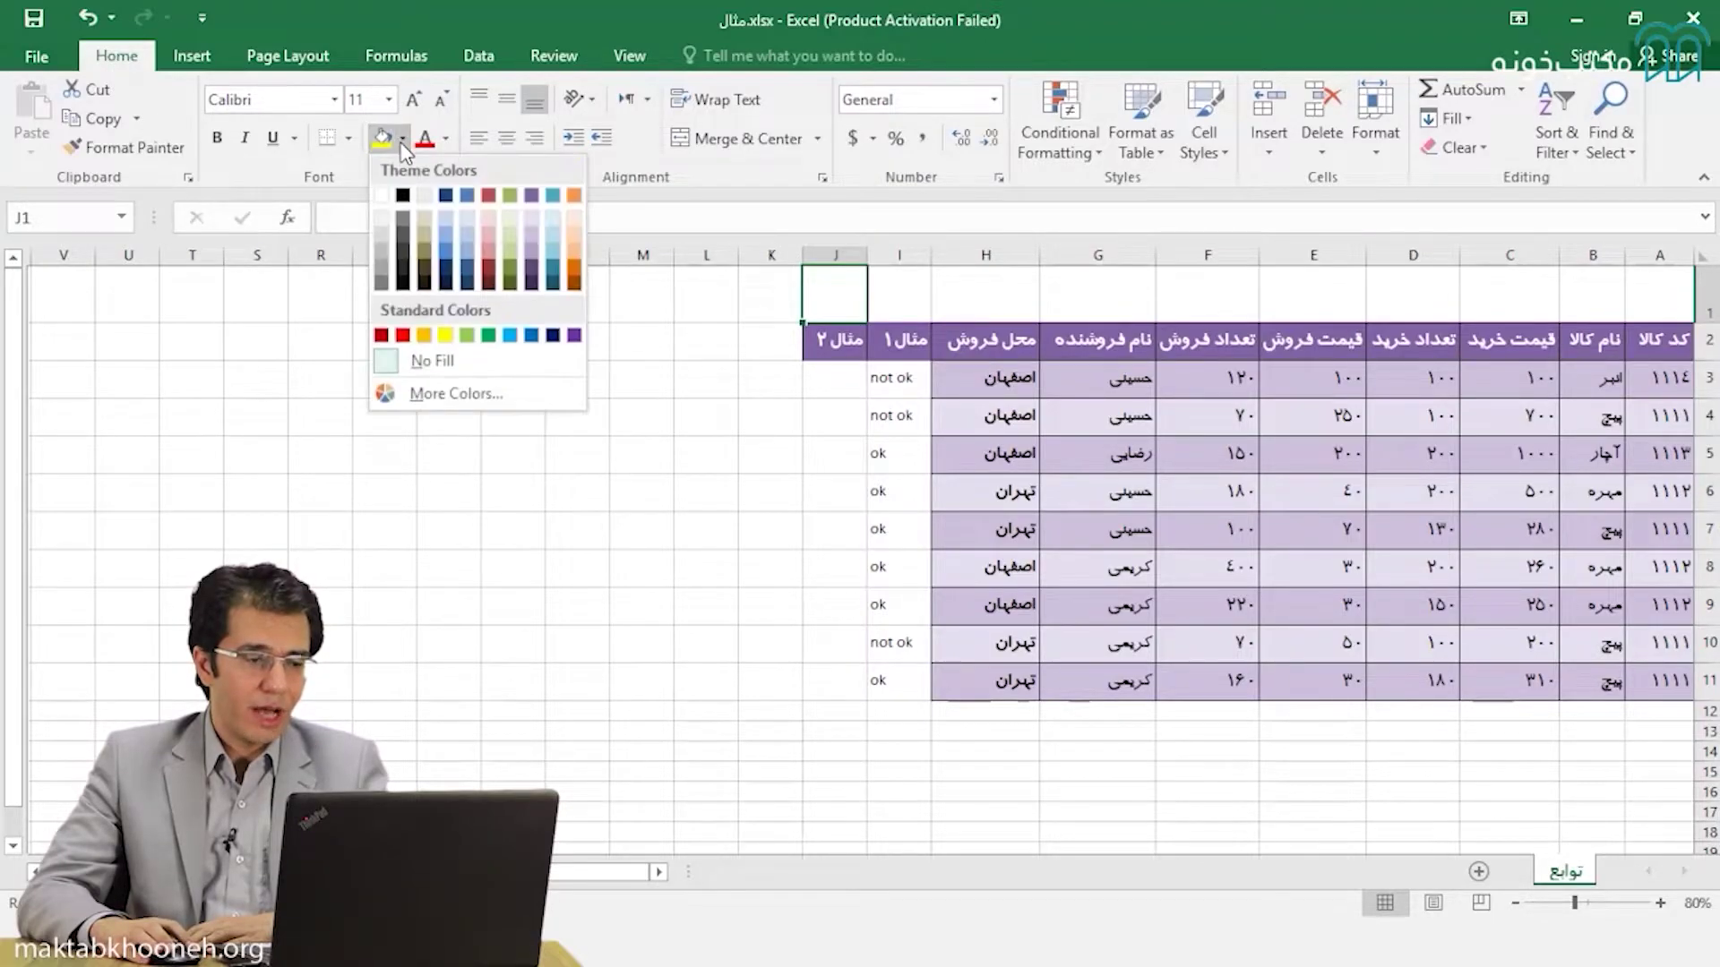
pyautogui.click(445, 335)
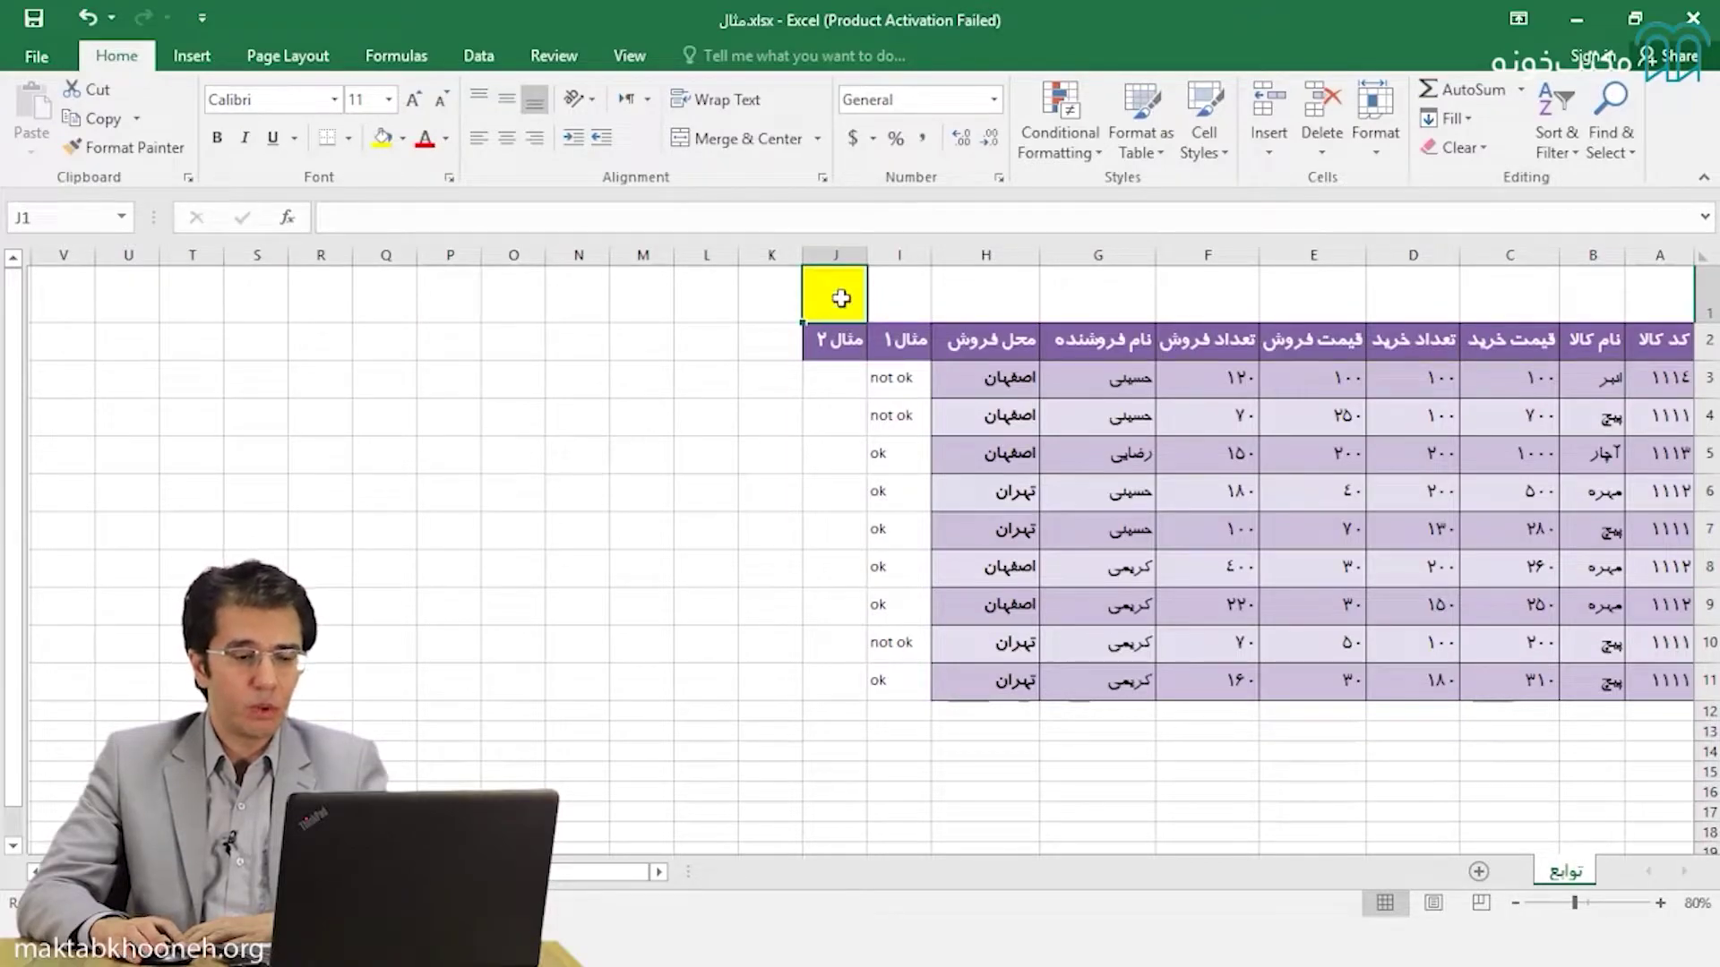
pyautogui.click(896, 294)
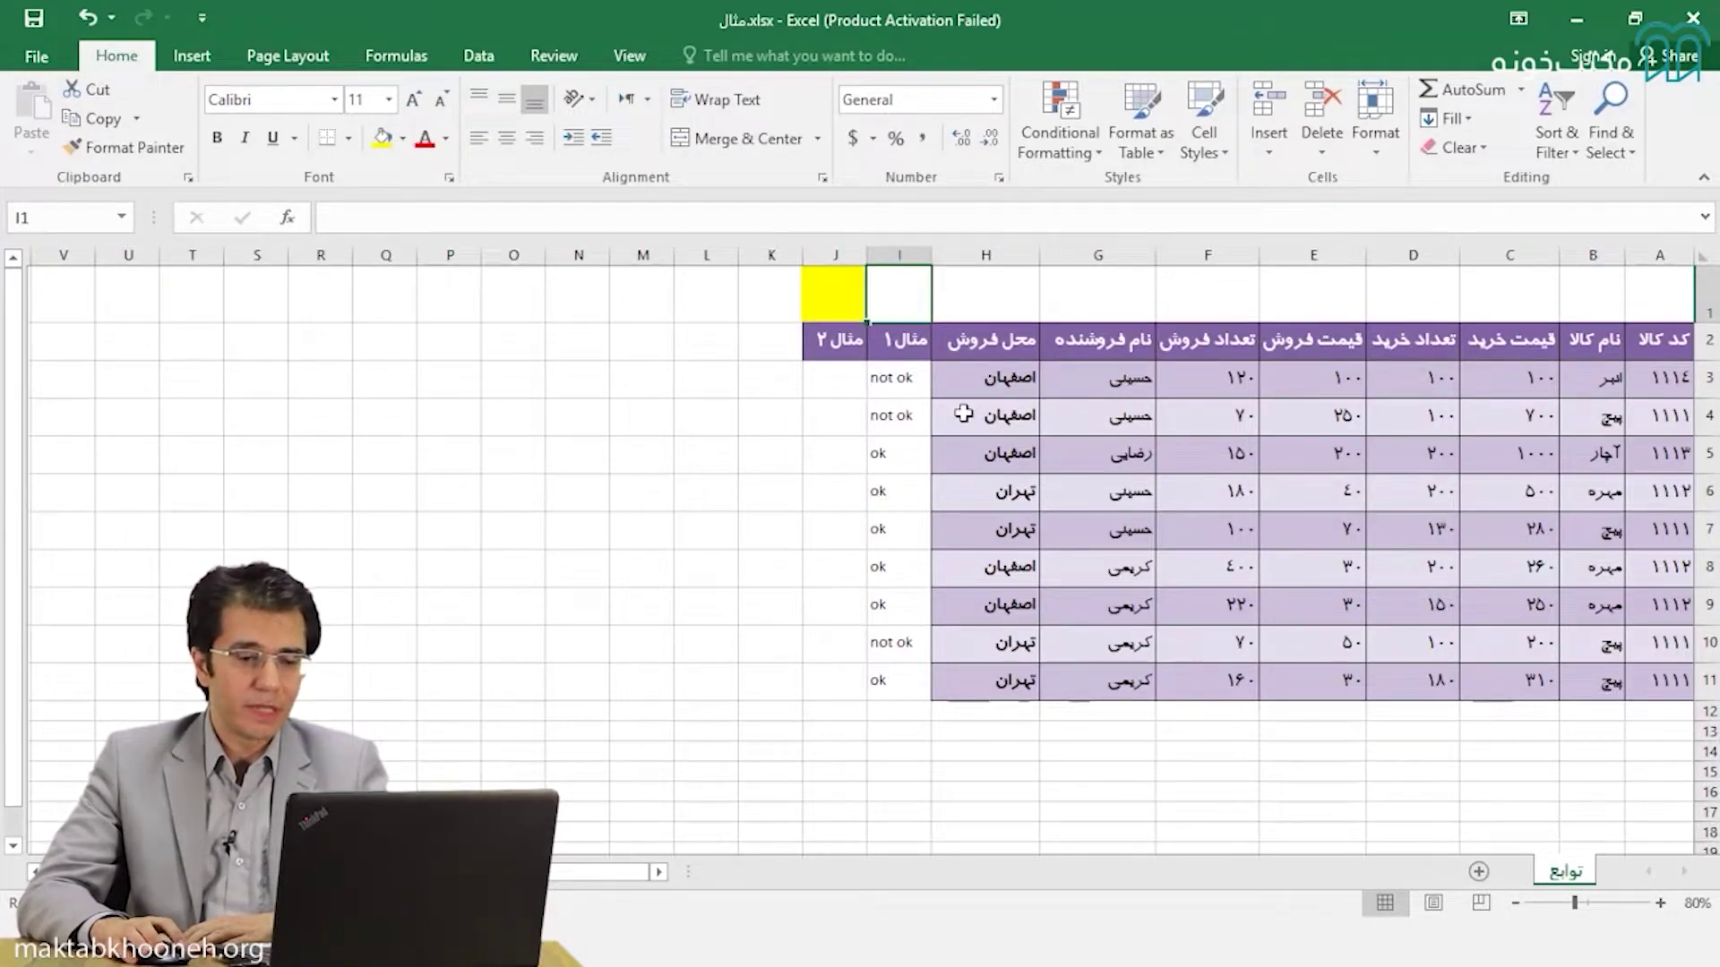
pyautogui.write('تعداد')
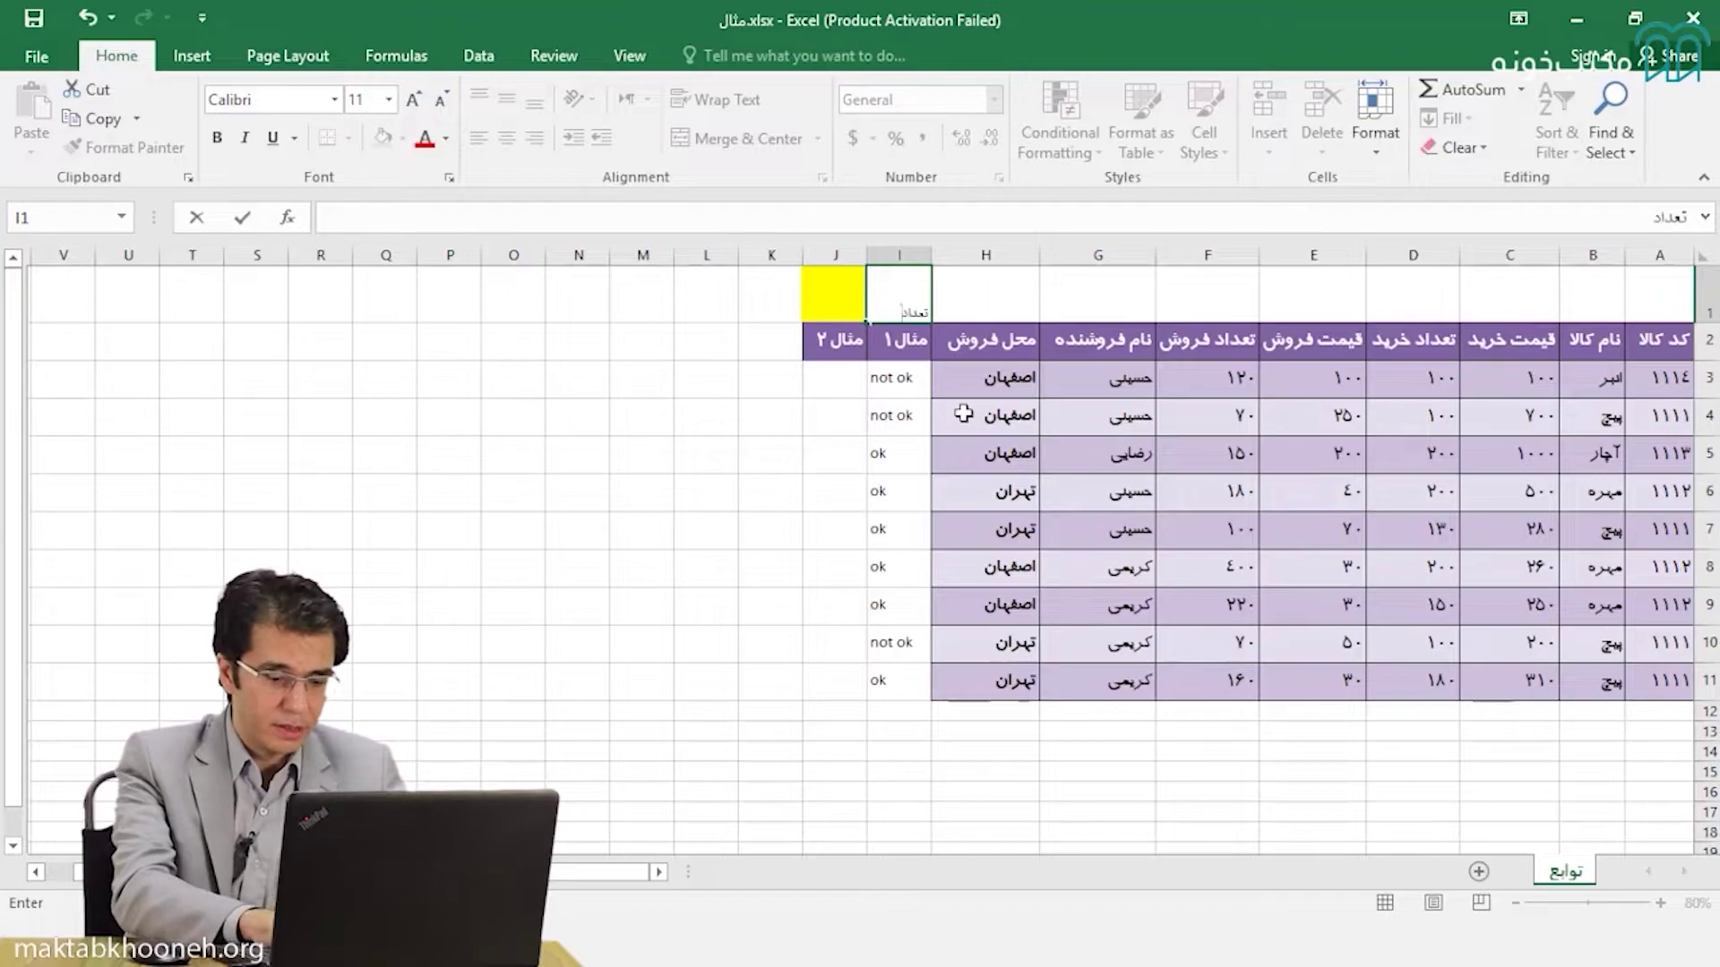
pyautogui.write(' مورد نظر')
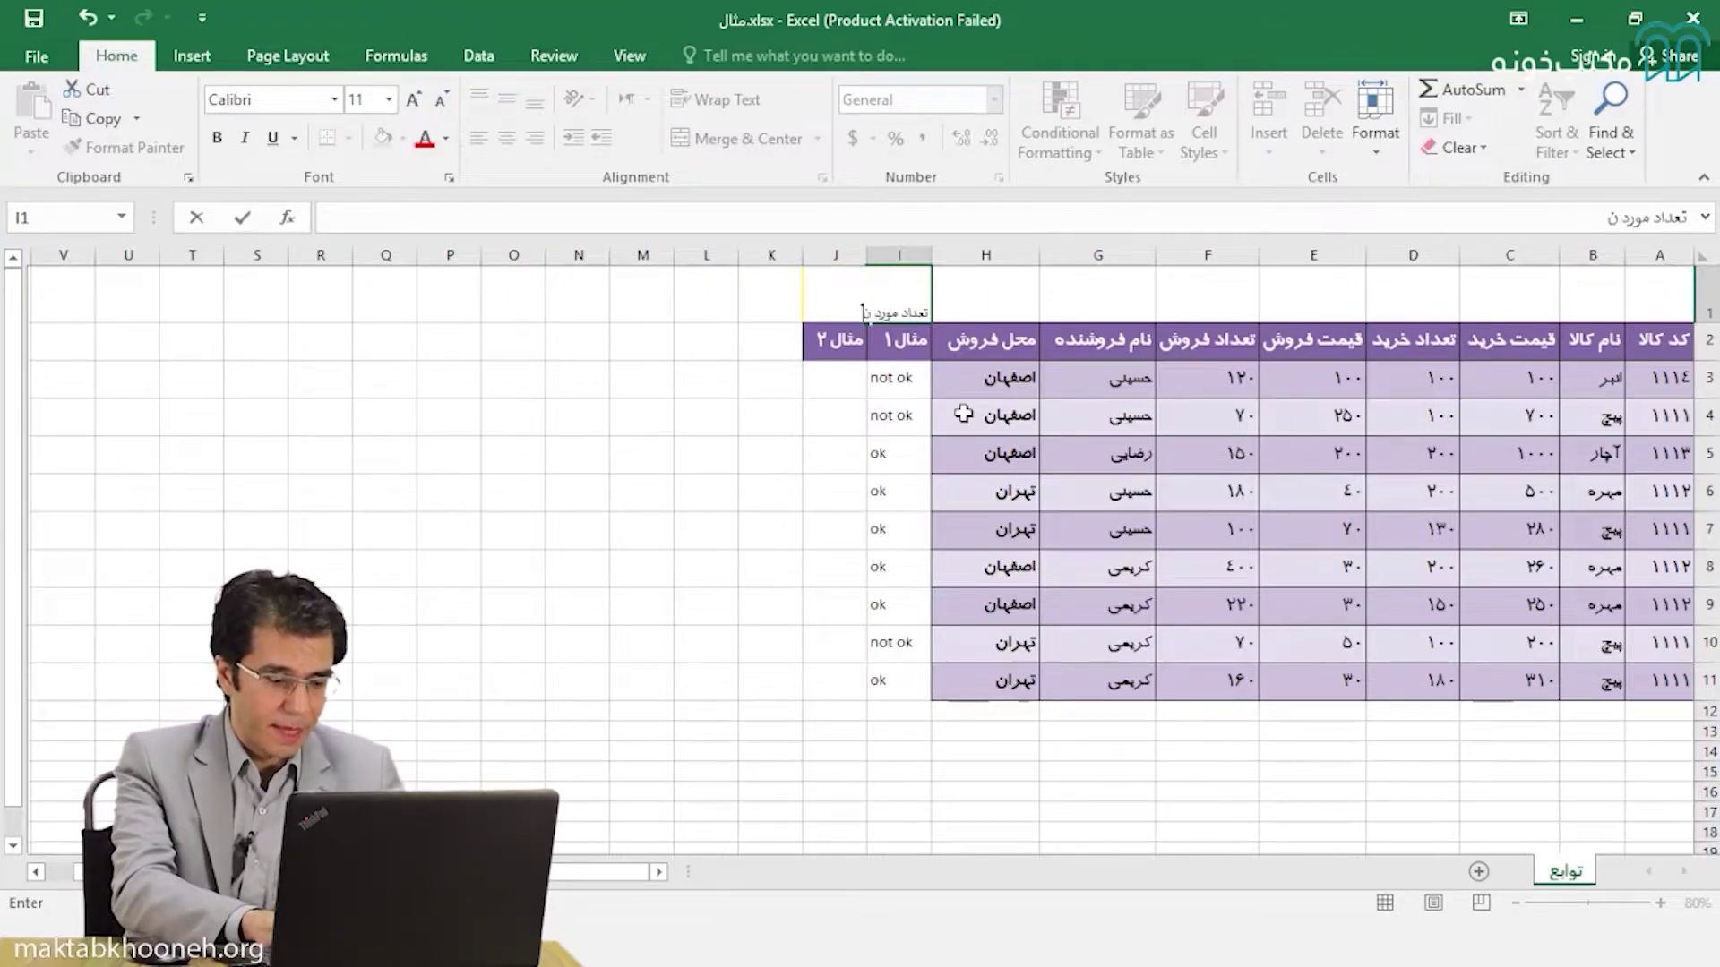
pyautogui.press('Return')
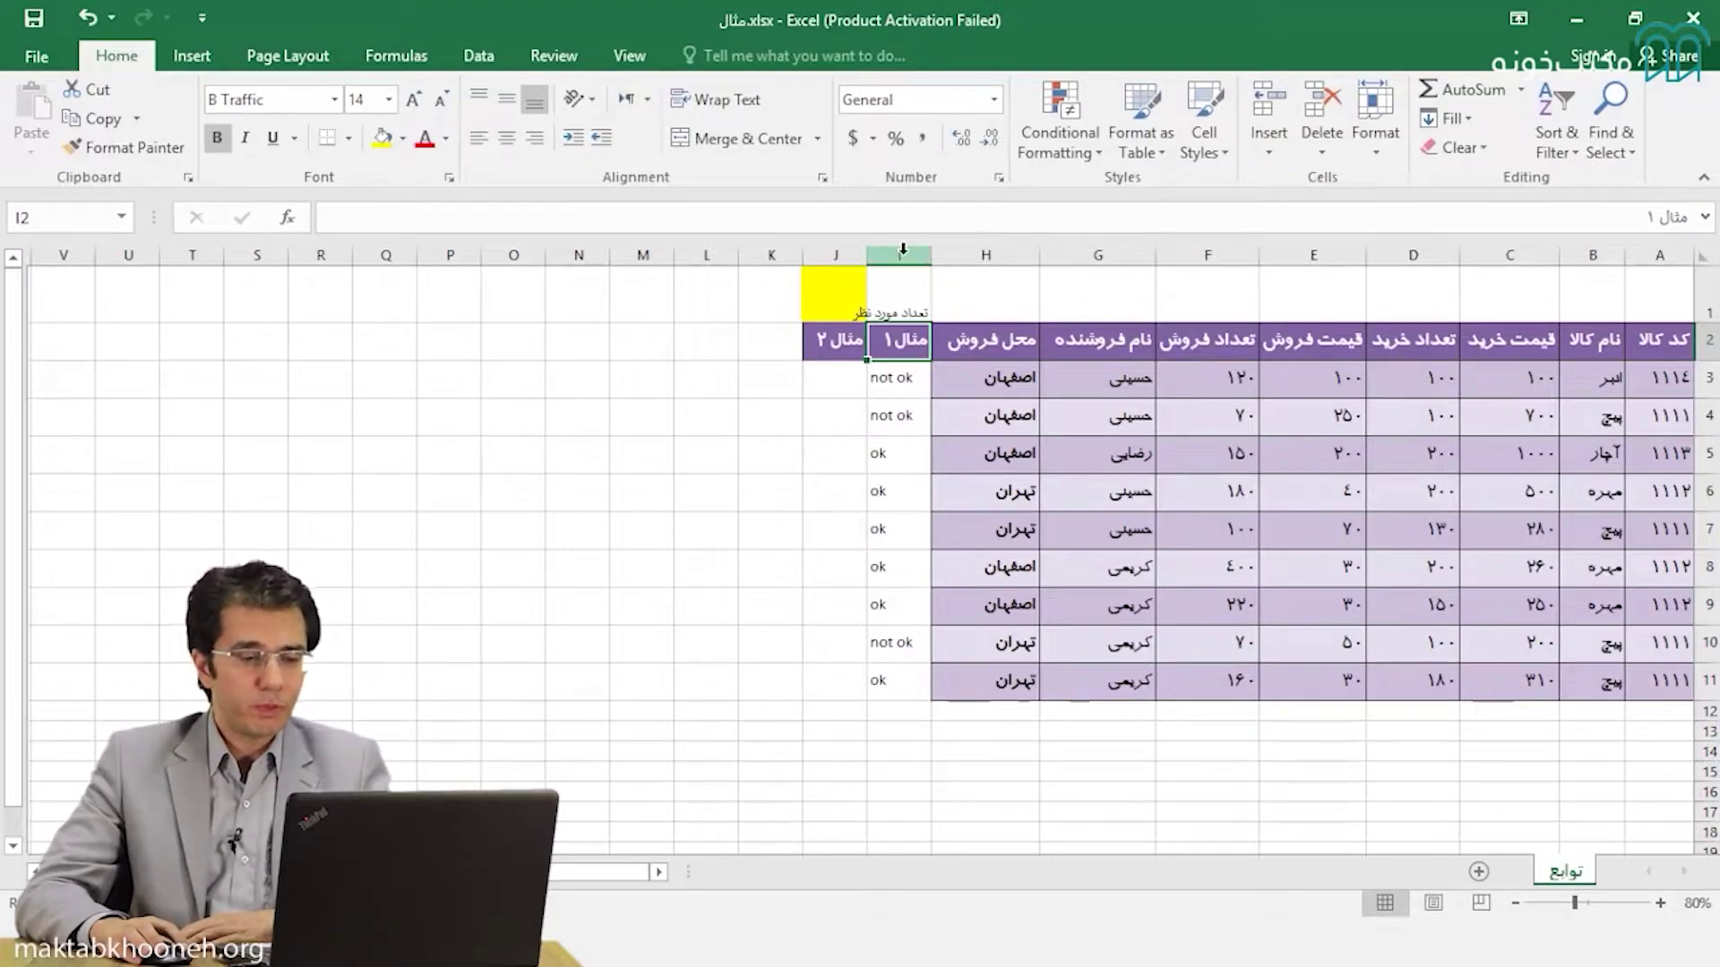
# Widen column I
pyautogui.click(833, 255)
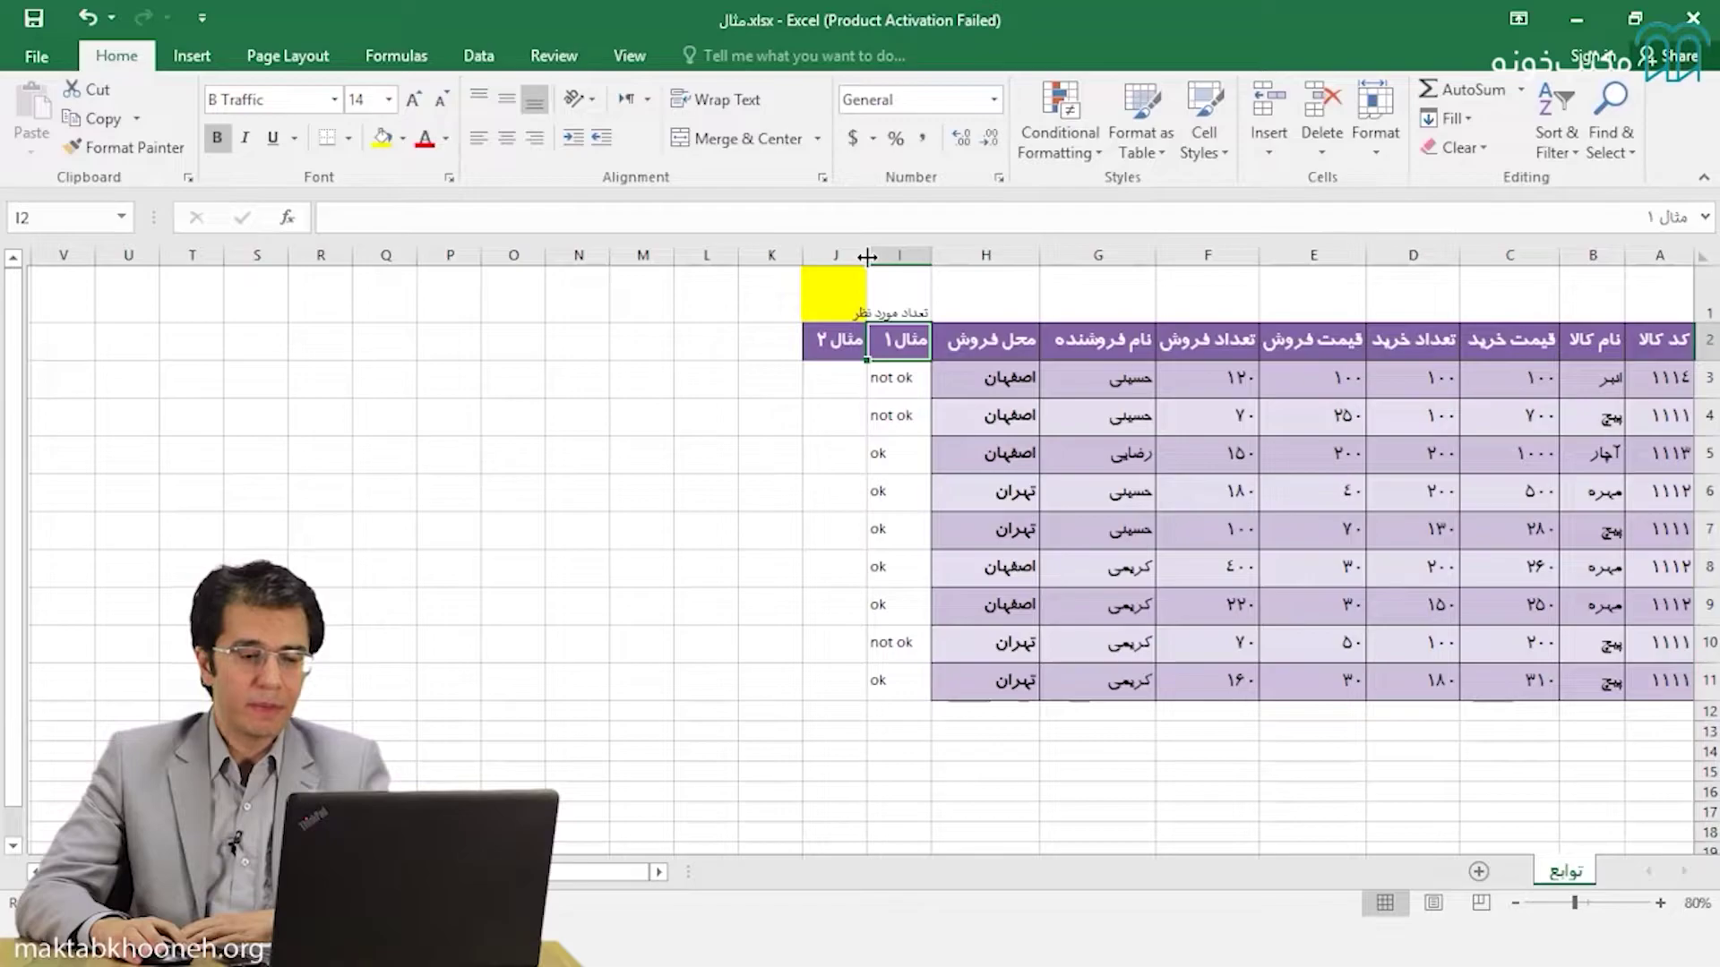
pyautogui.moveTo(867, 257); pyautogui.dragTo(846, 257)
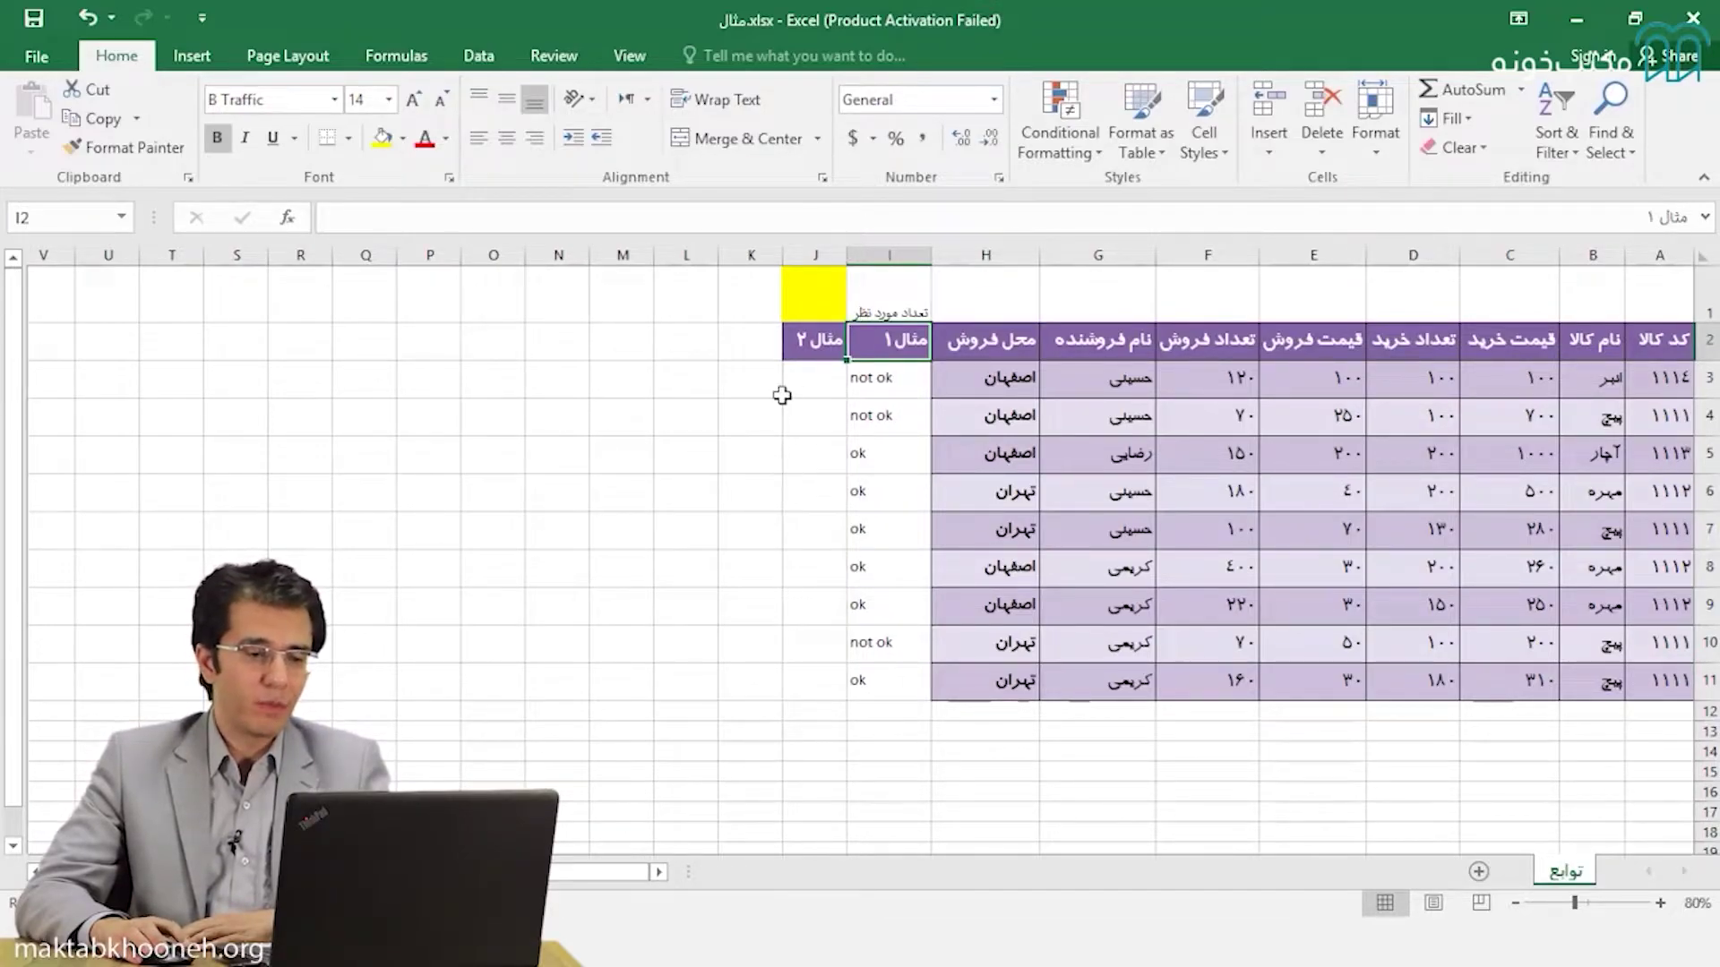
pyautogui.click(812, 299)
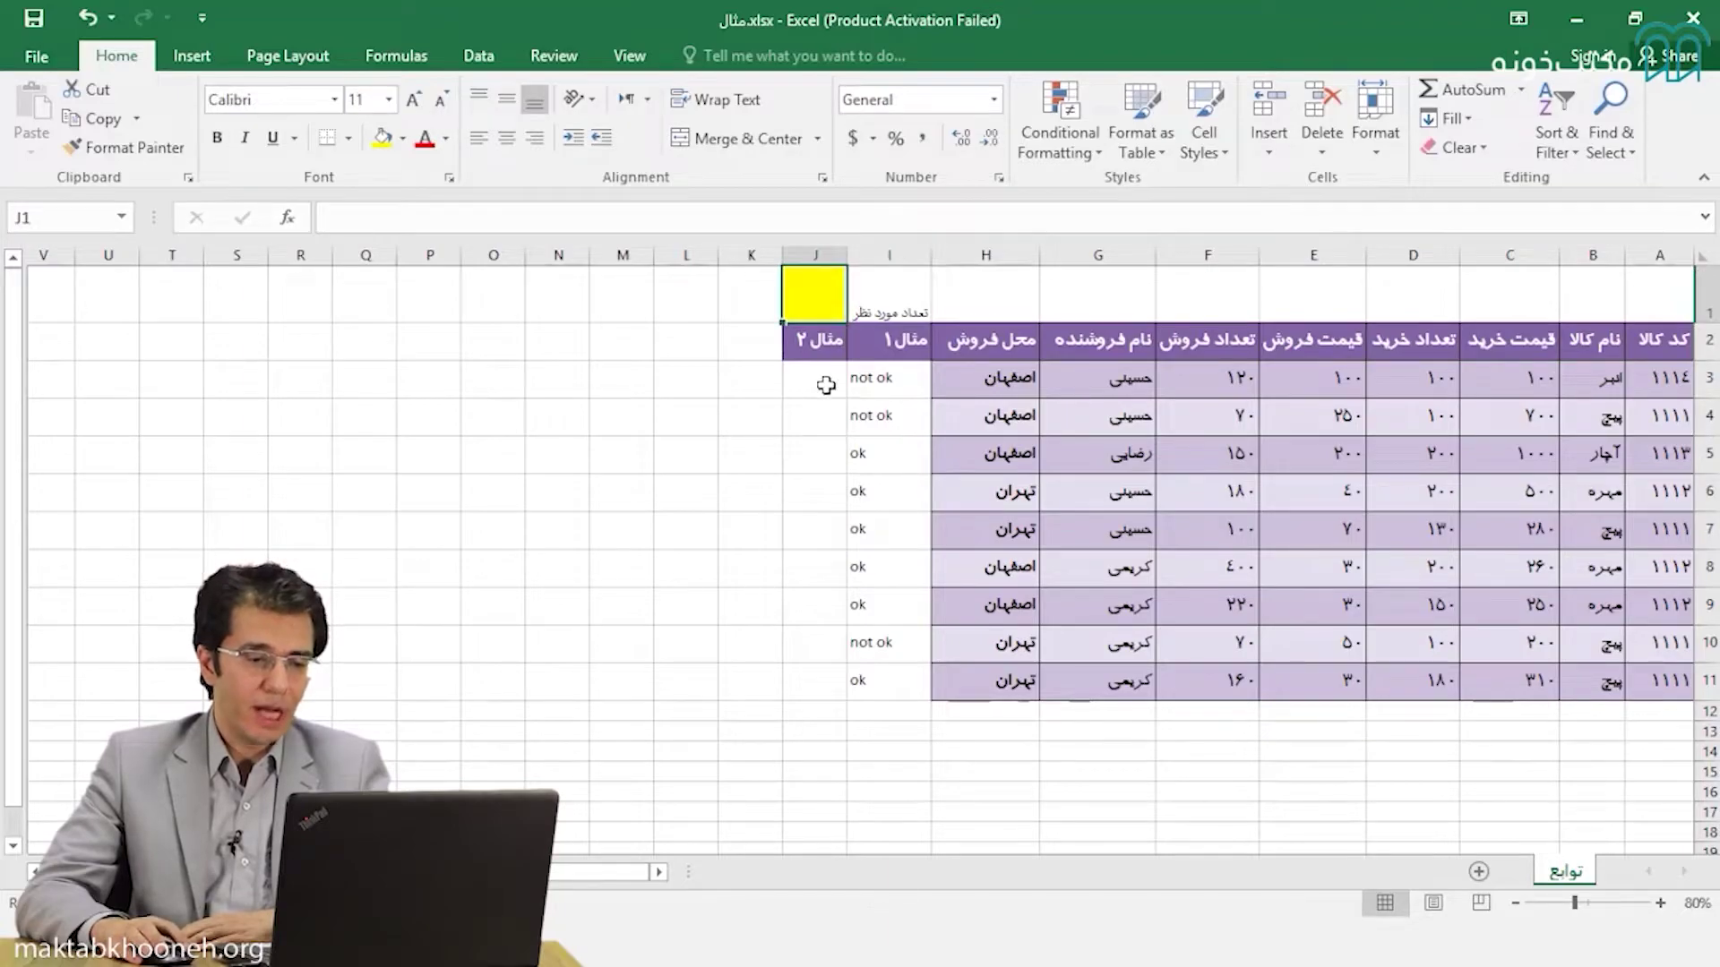
pyautogui.moveTo(825, 385); pyautogui.dragTo(812, 686)
# Enter 100 in J1, then change it to the threshold 120
pyautogui.click(826, 309)
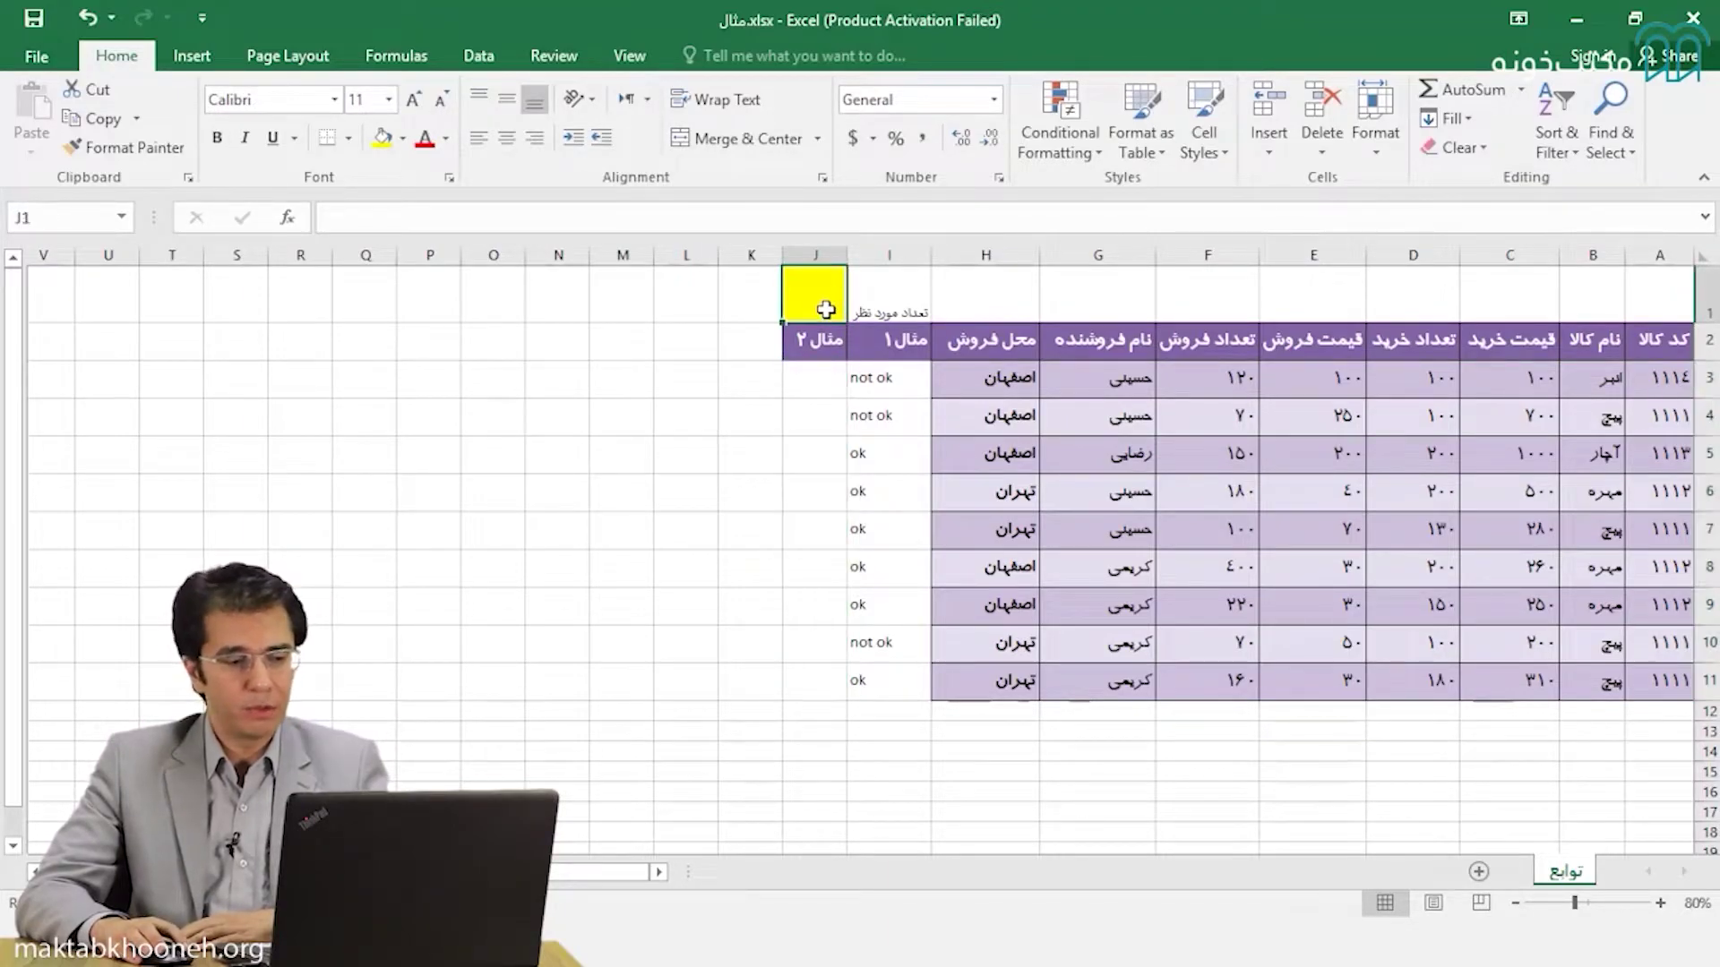
pyautogui.write('100')
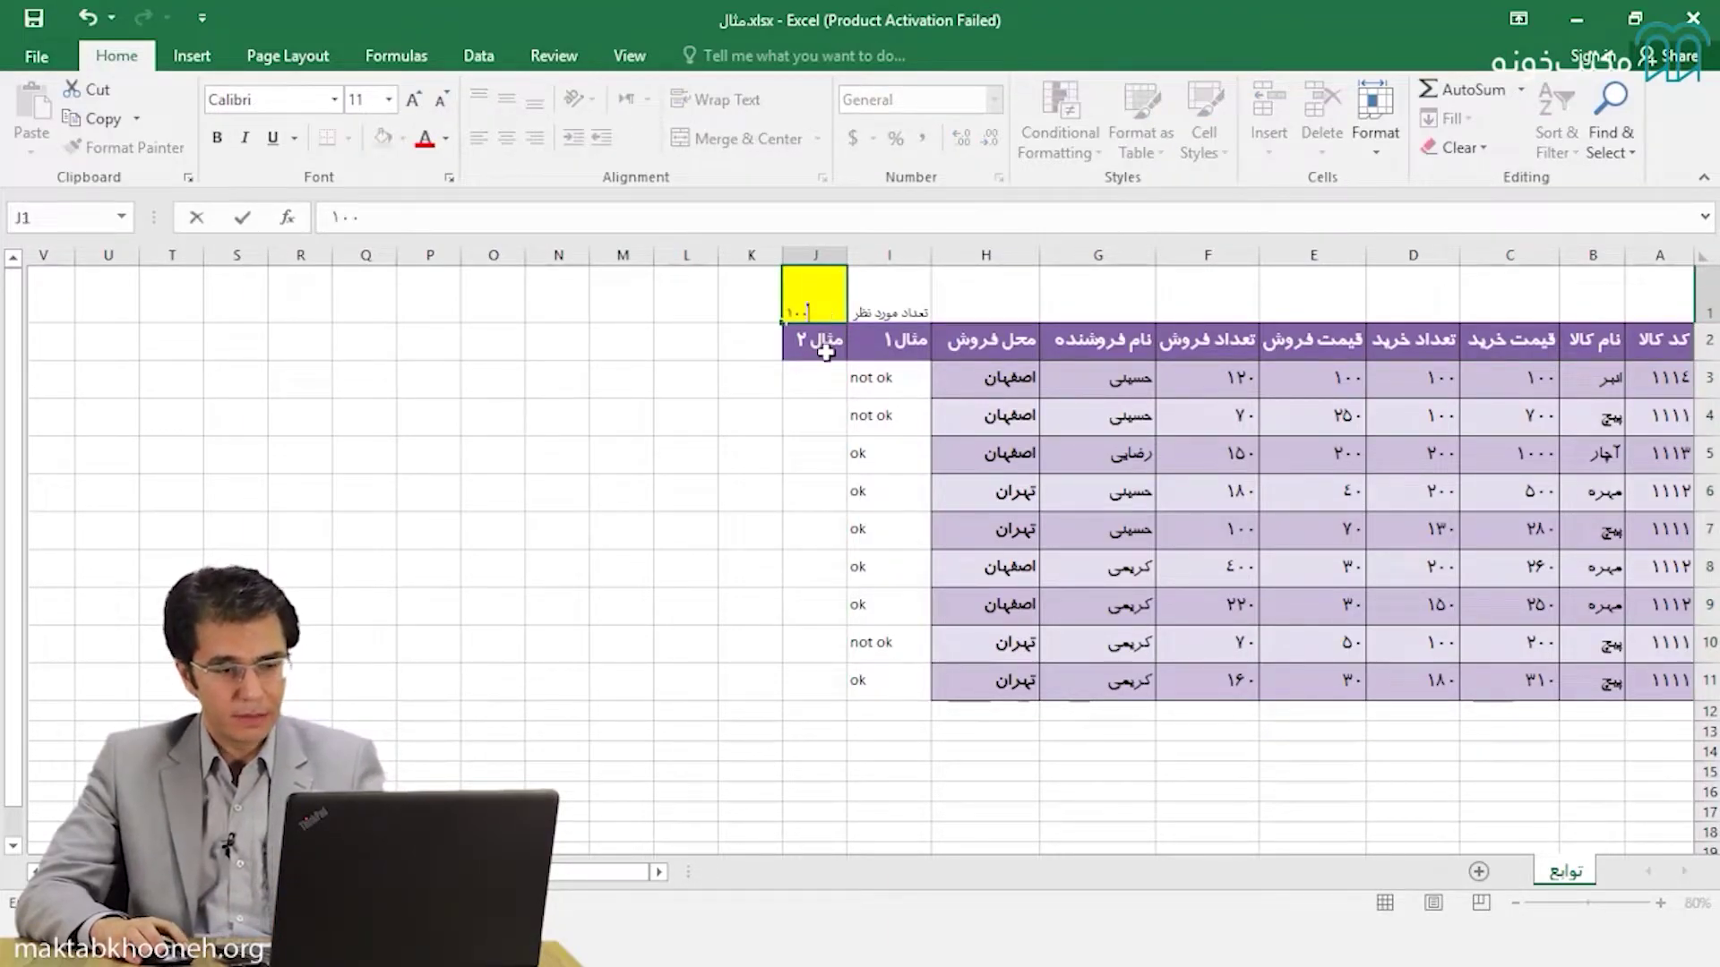
pyautogui.press('Return')
pyautogui.click(822, 291)
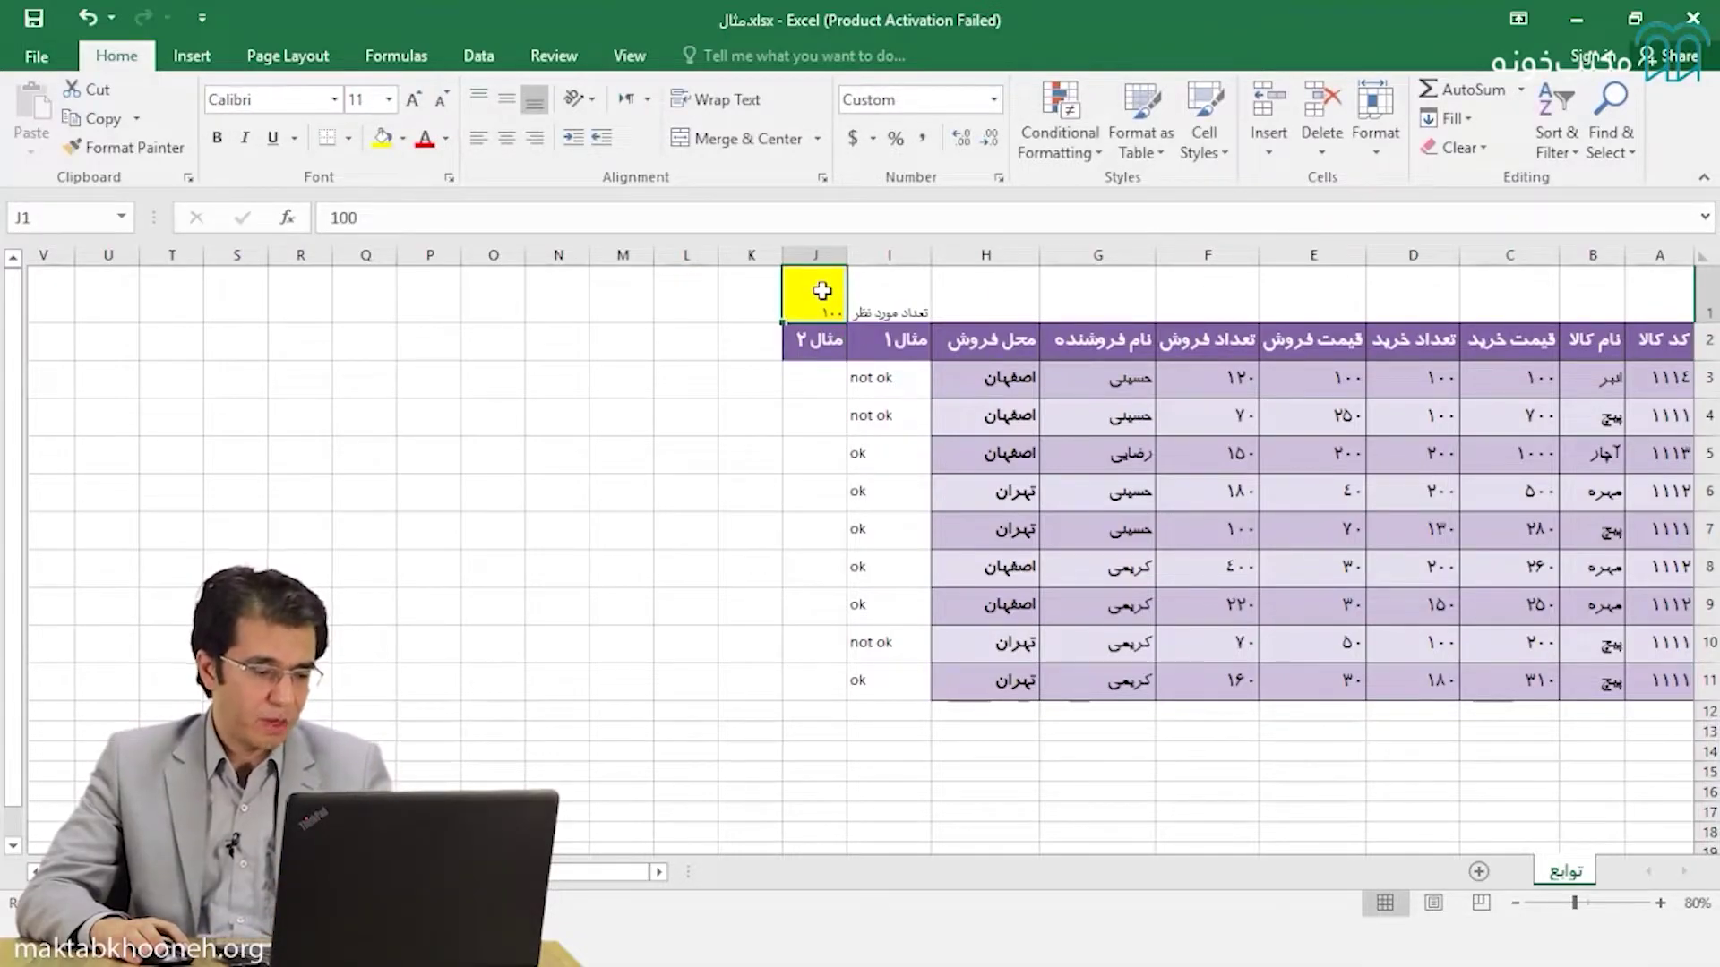
pyautogui.write('12')
pyautogui.press('Return')
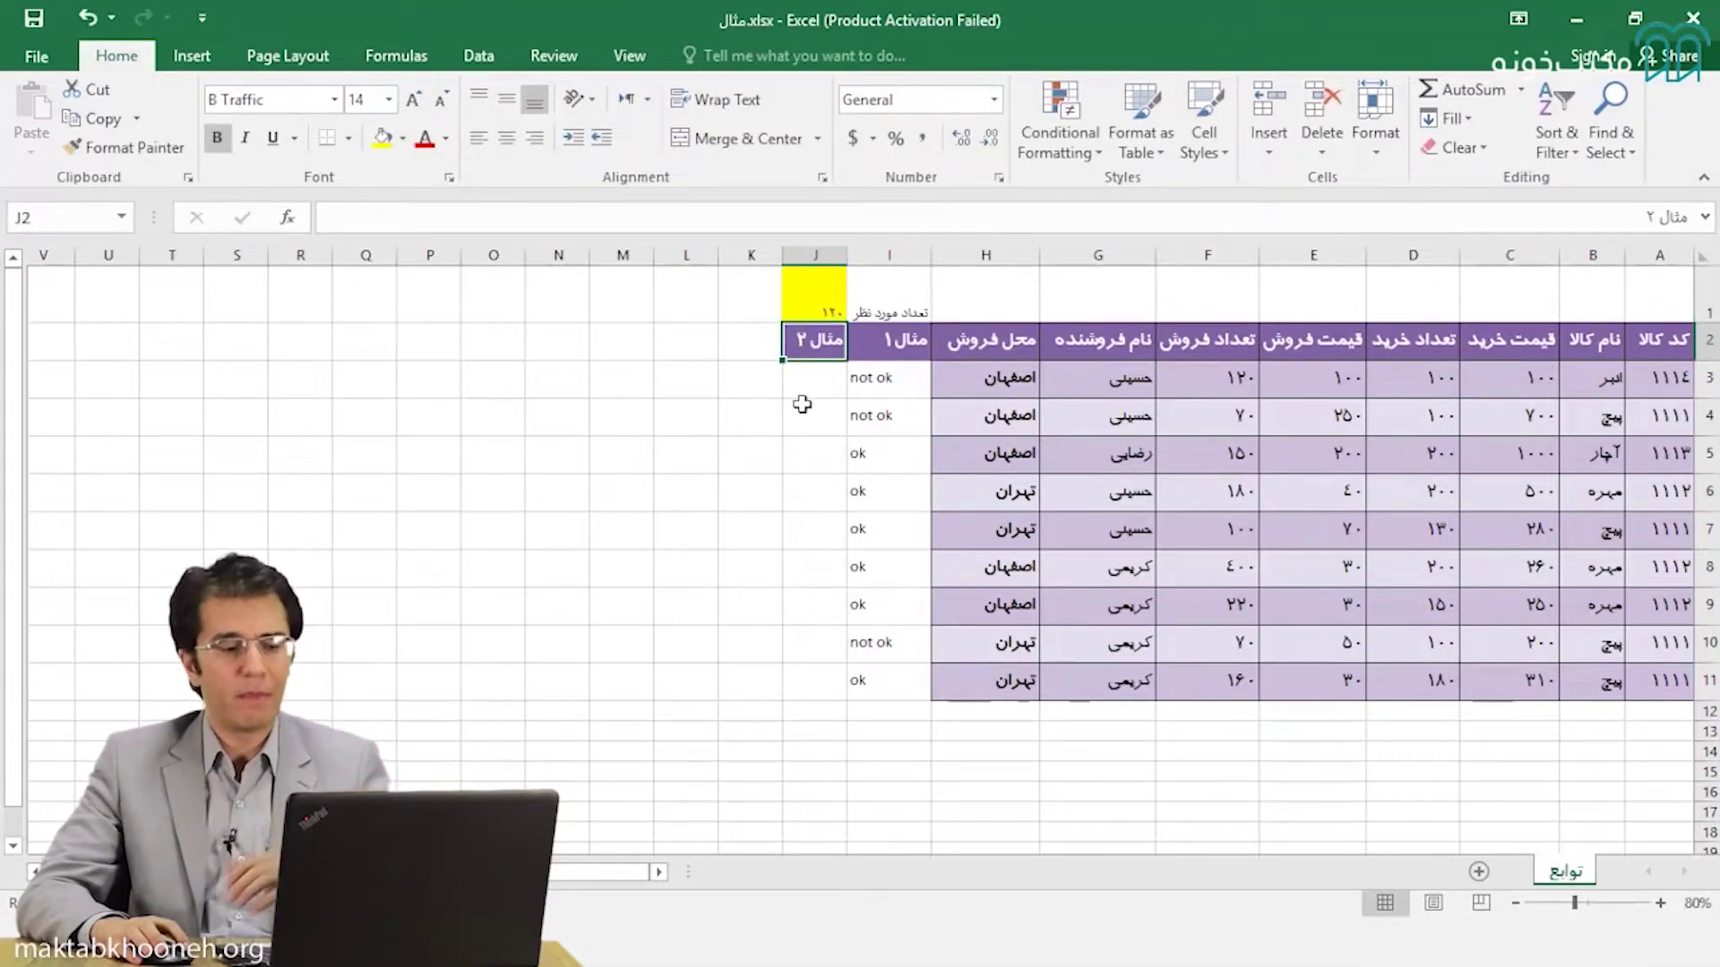
# Enter =IF(D3>J1,"ok","not ok") in J3 and review its D3 and J1 references
pyautogui.click(829, 386)
pyautogui.write('=')
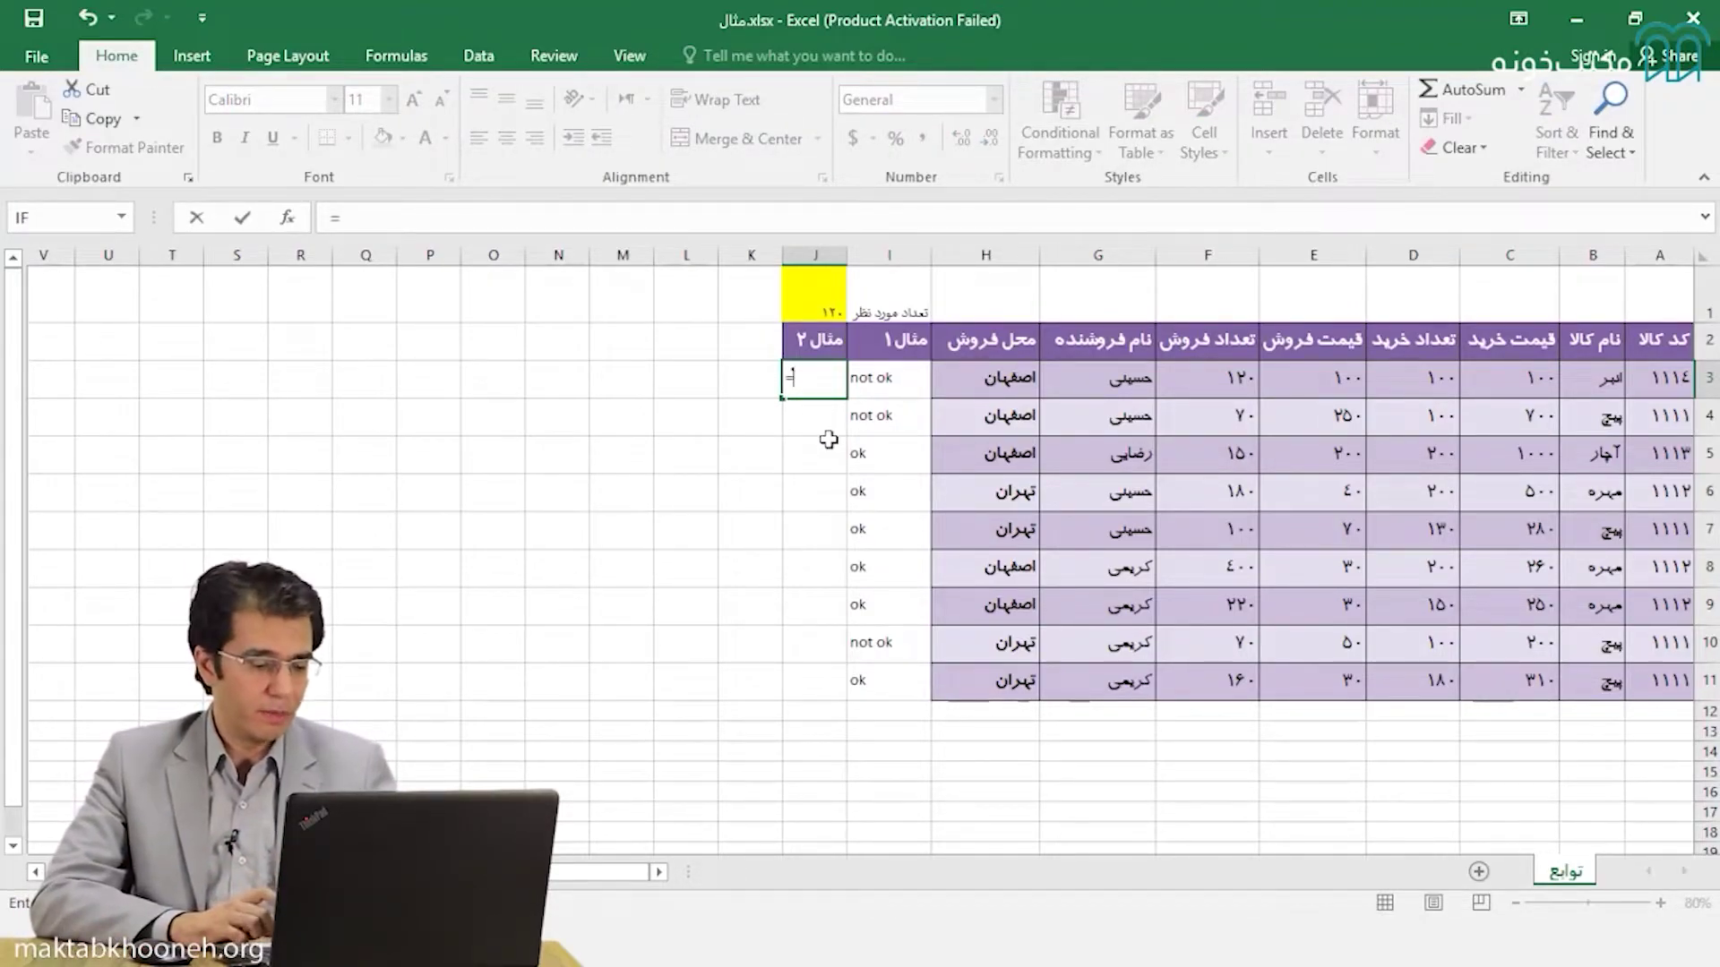
pyautogui.write('if')
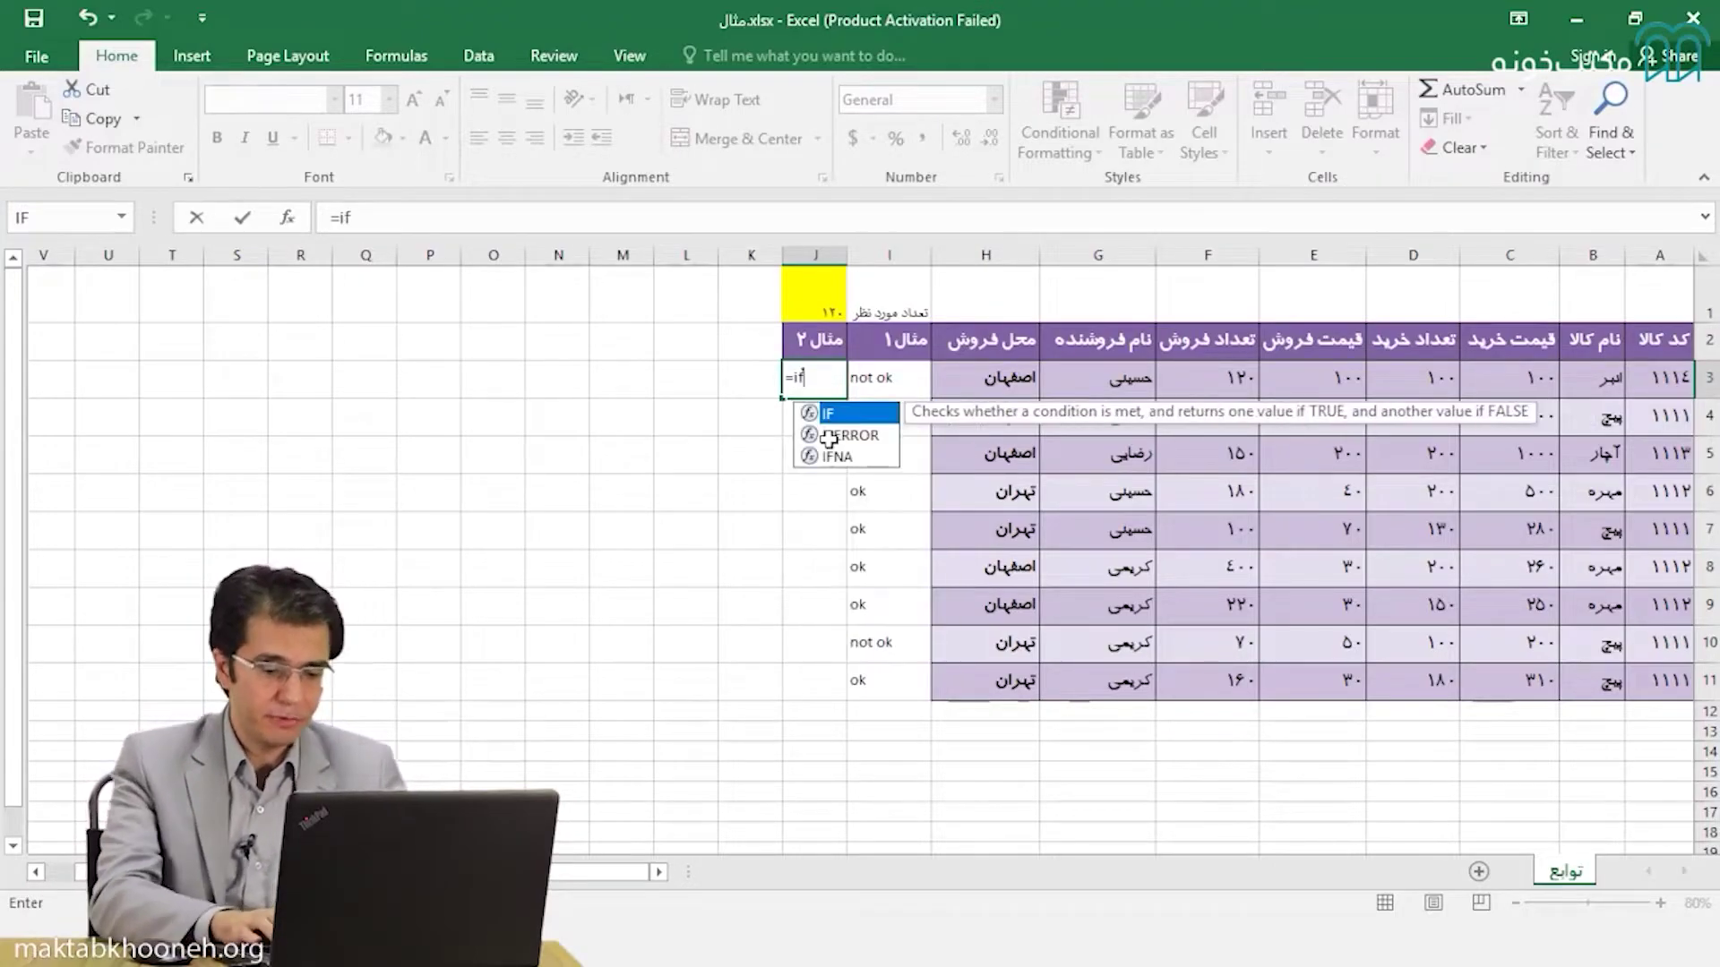
pyautogui.write('(')
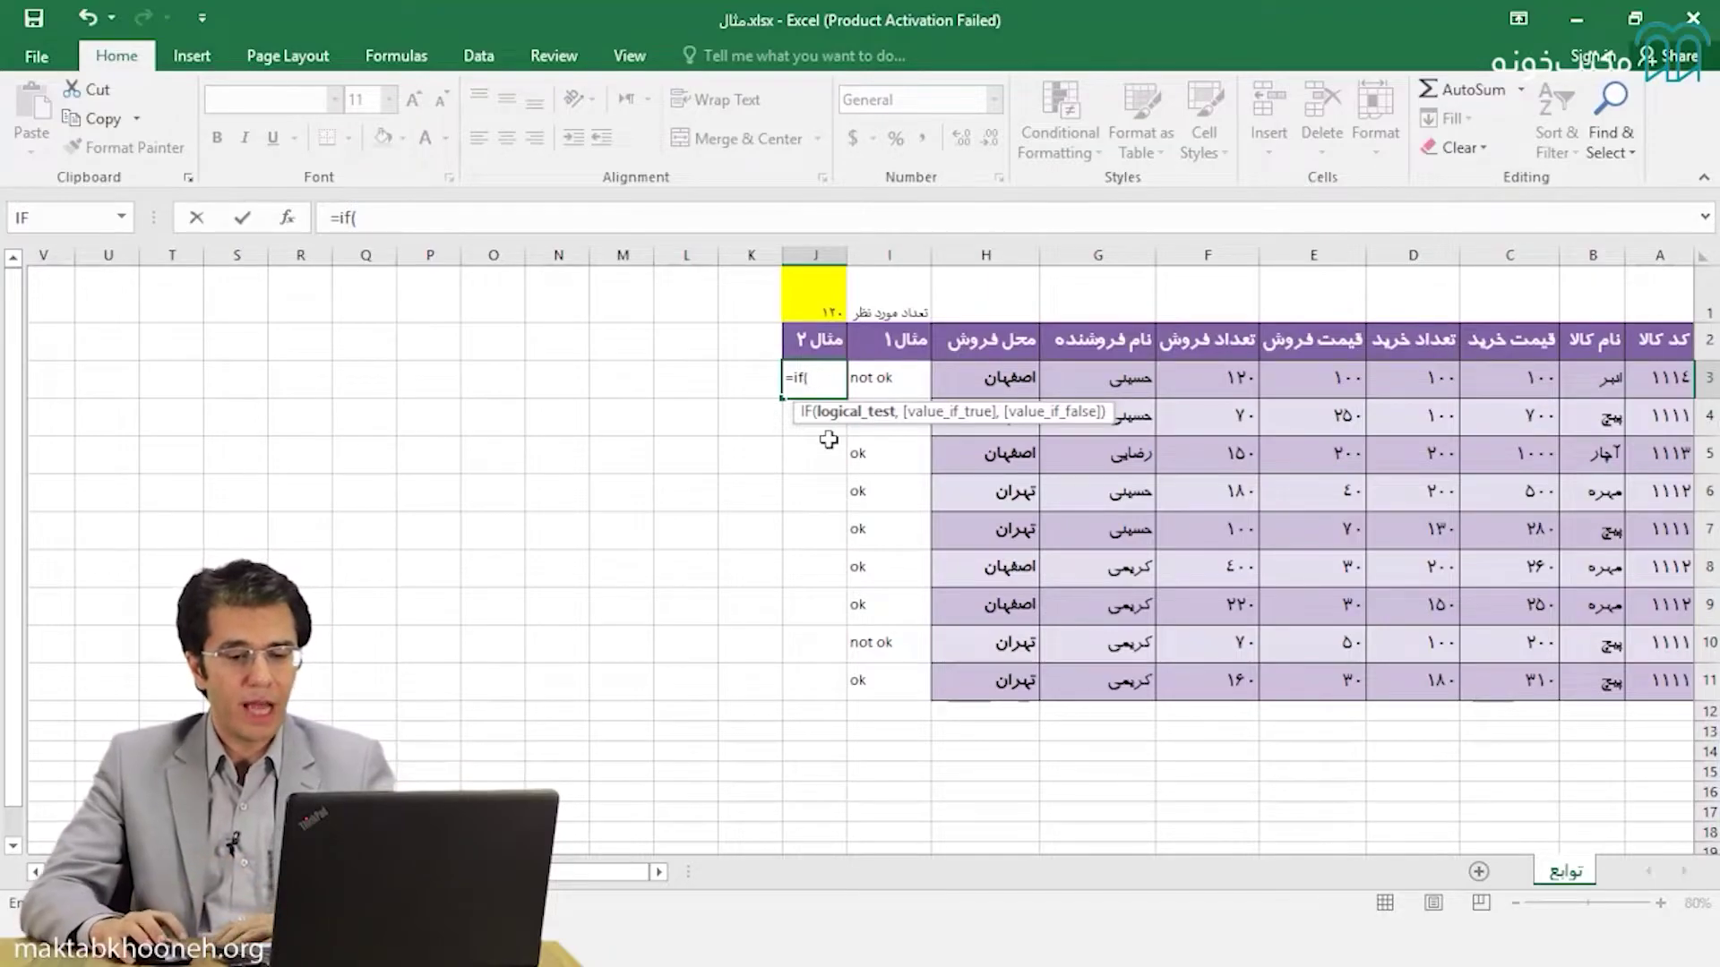
pyautogui.click(1416, 382)
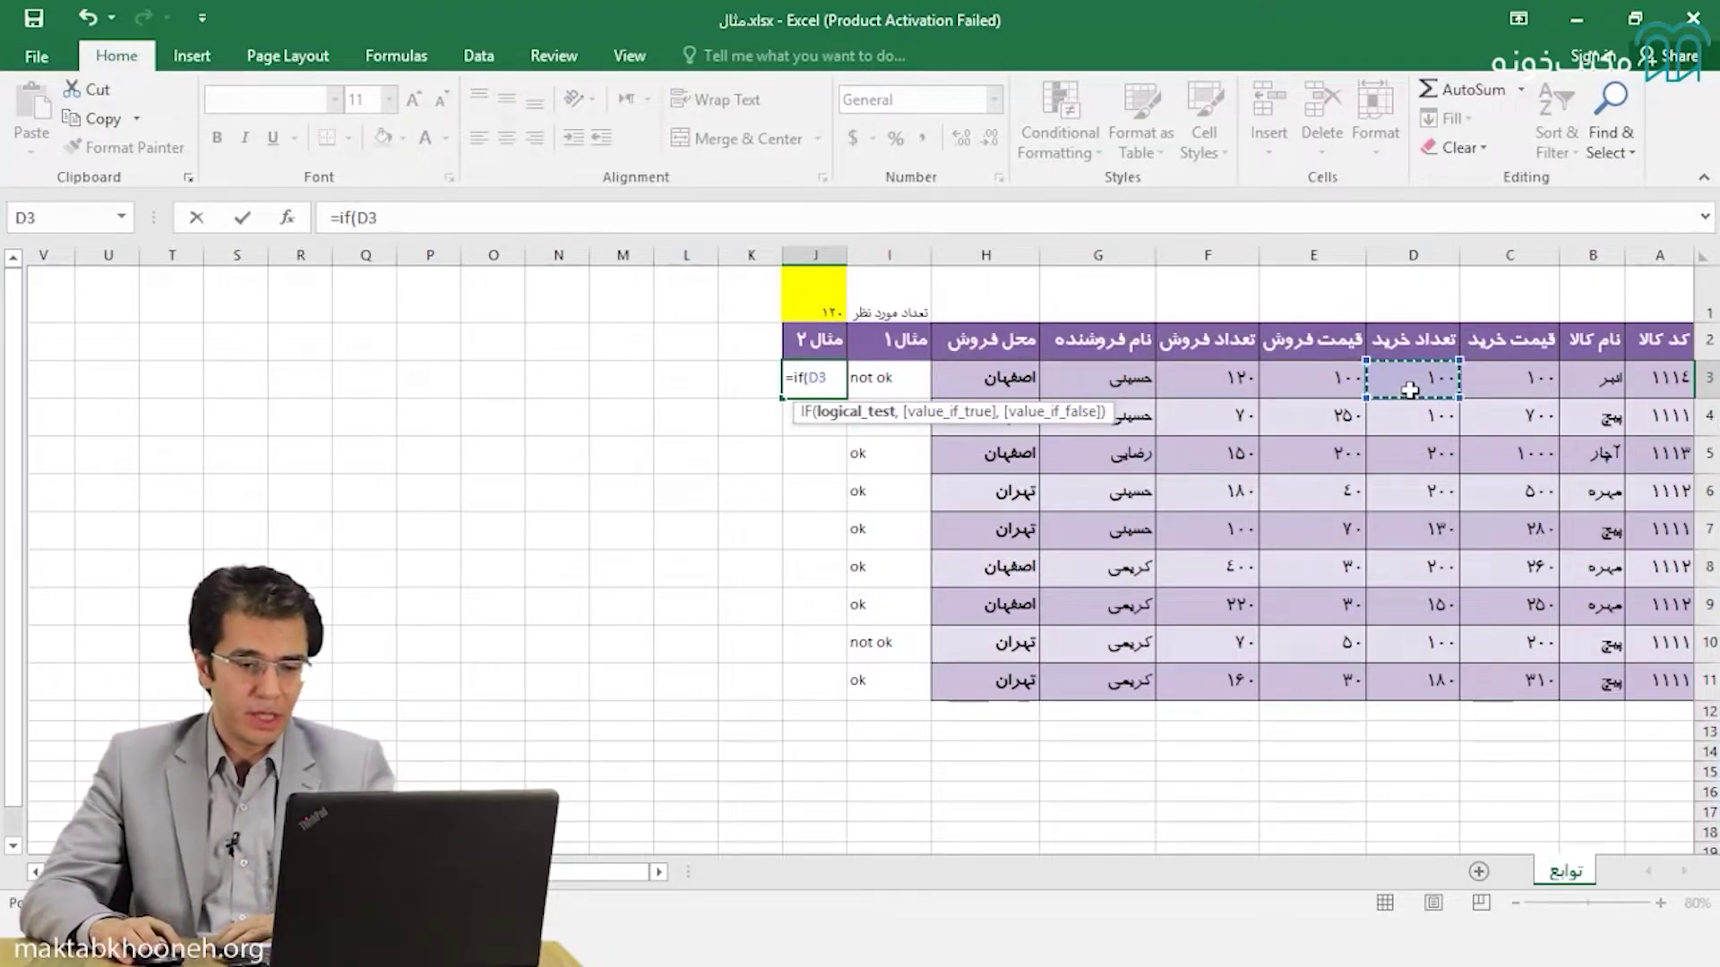
pyautogui.write('>')
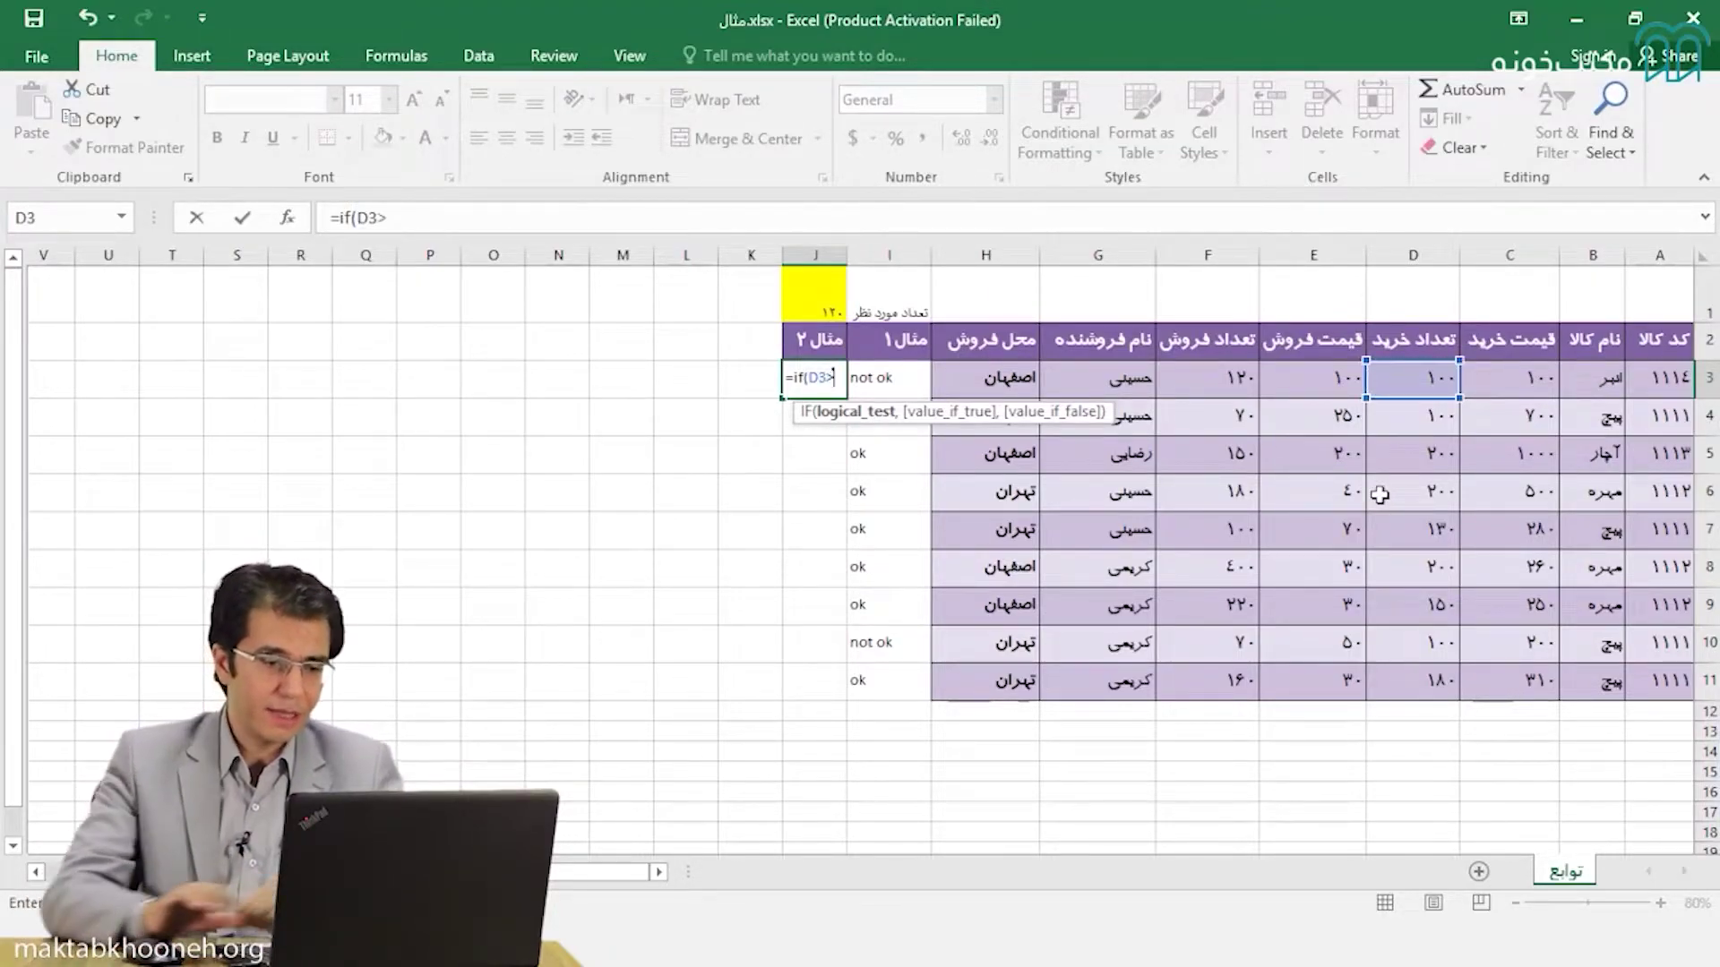
pyautogui.click(815, 297)
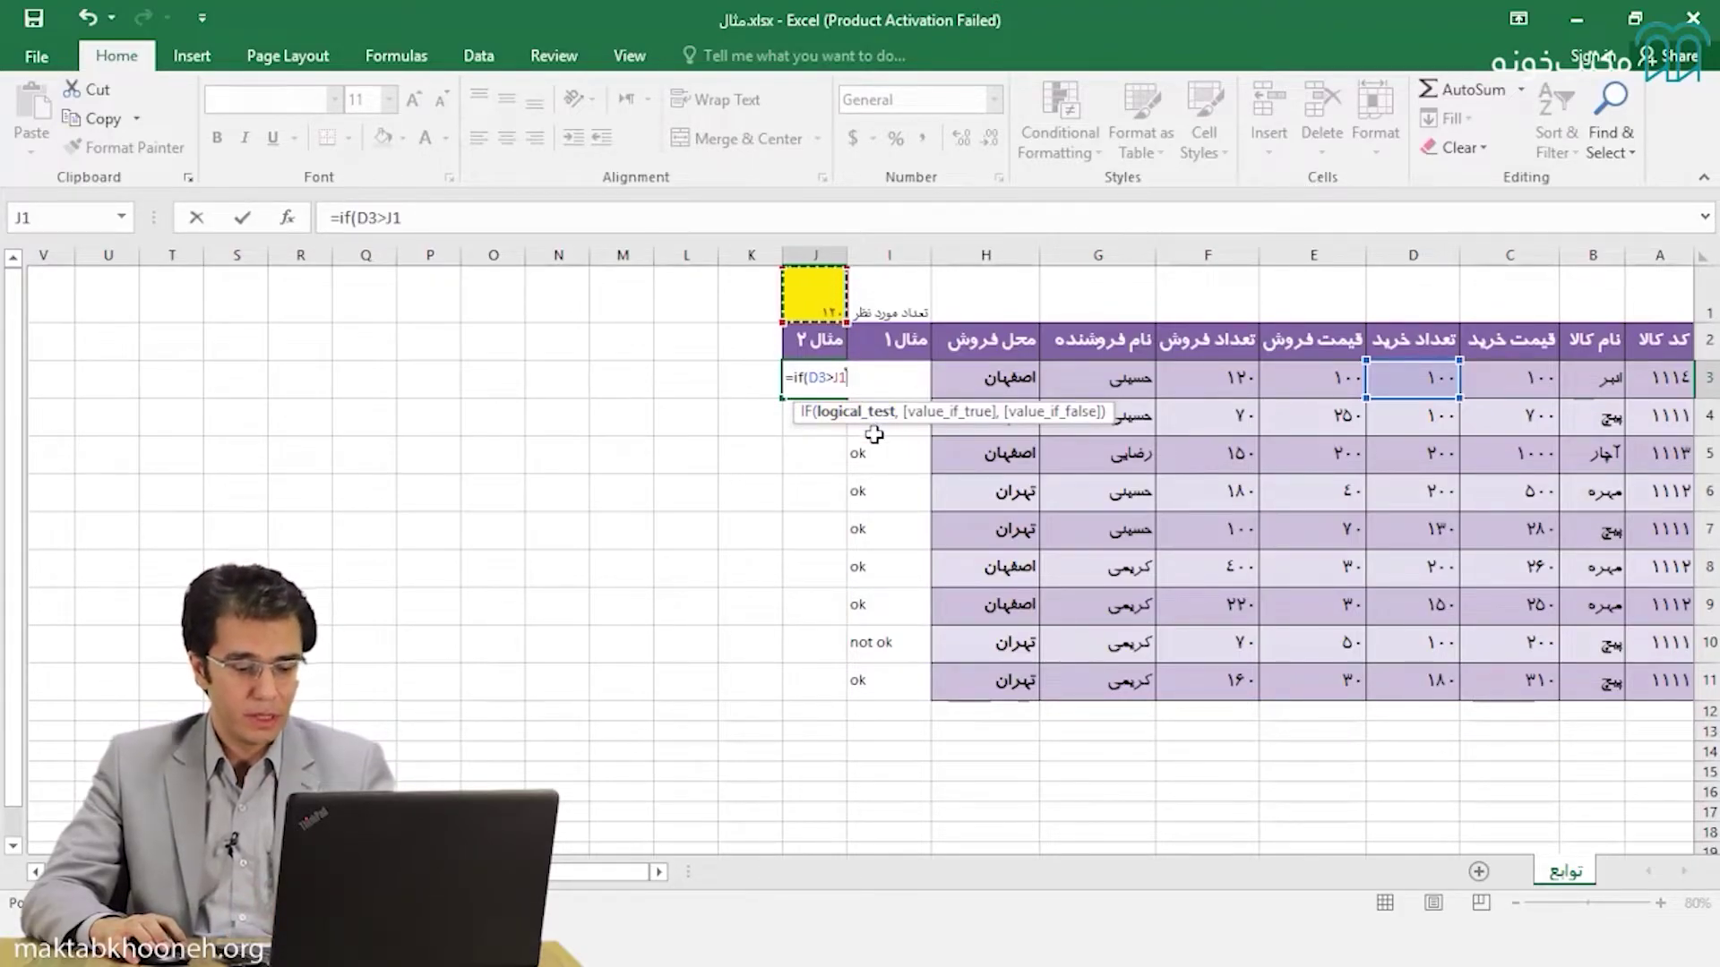
pyautogui.write(',')
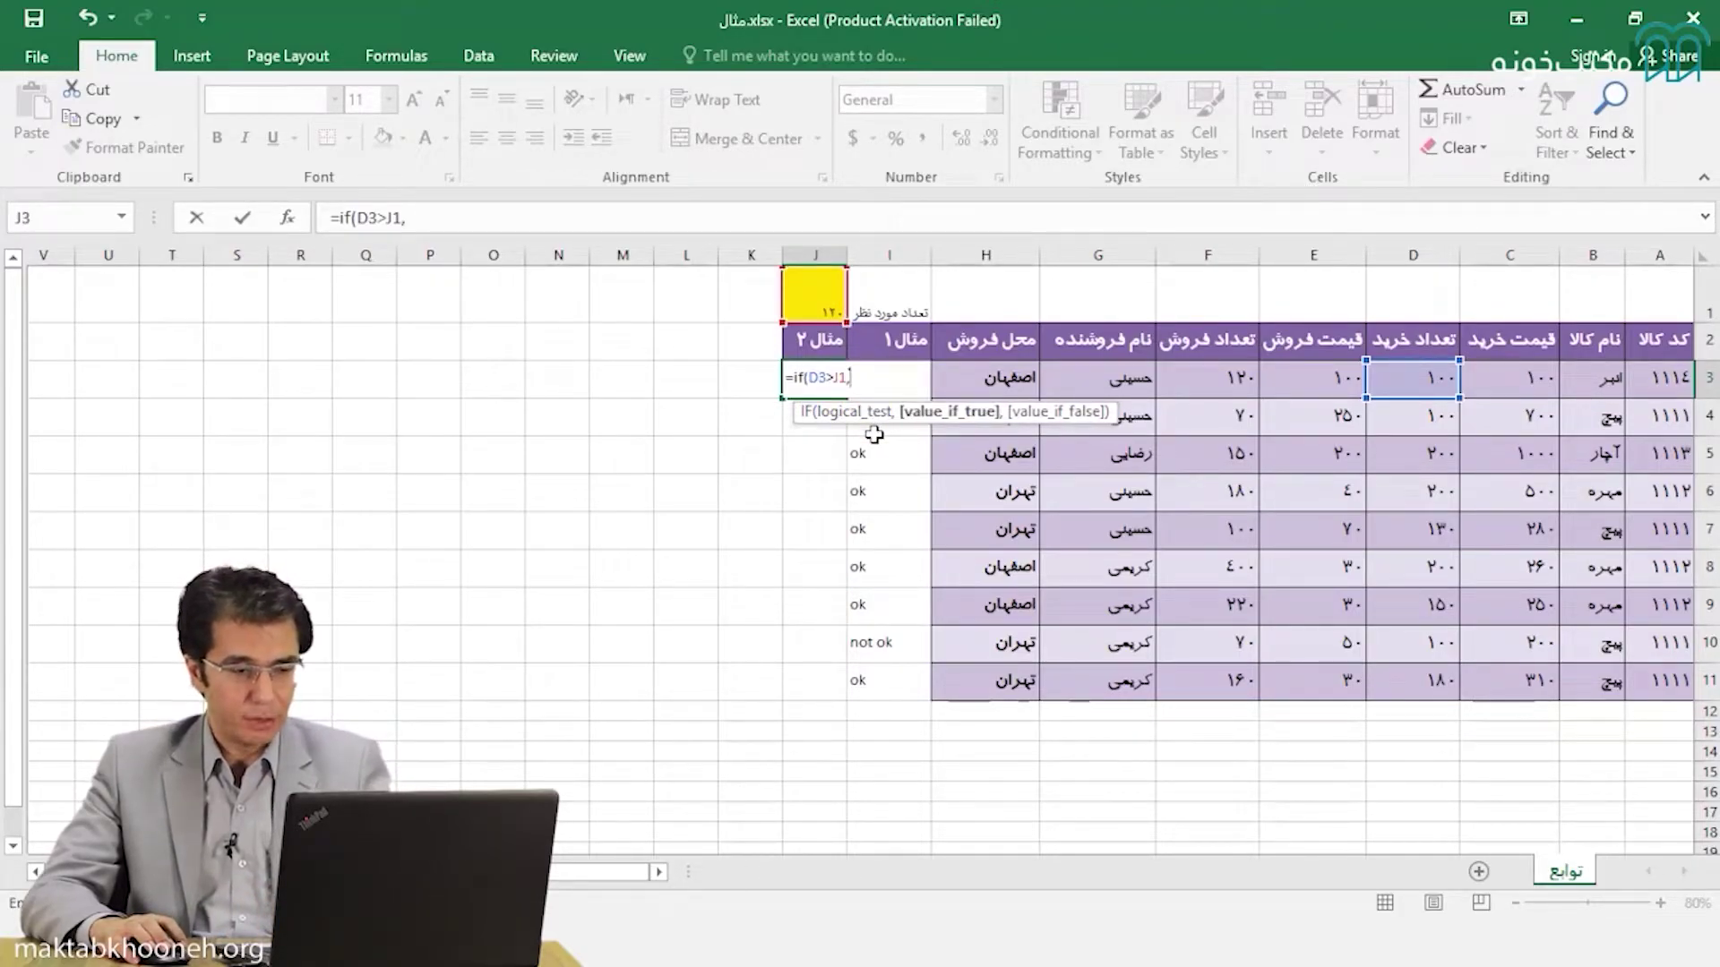
pyautogui.write('"ok')
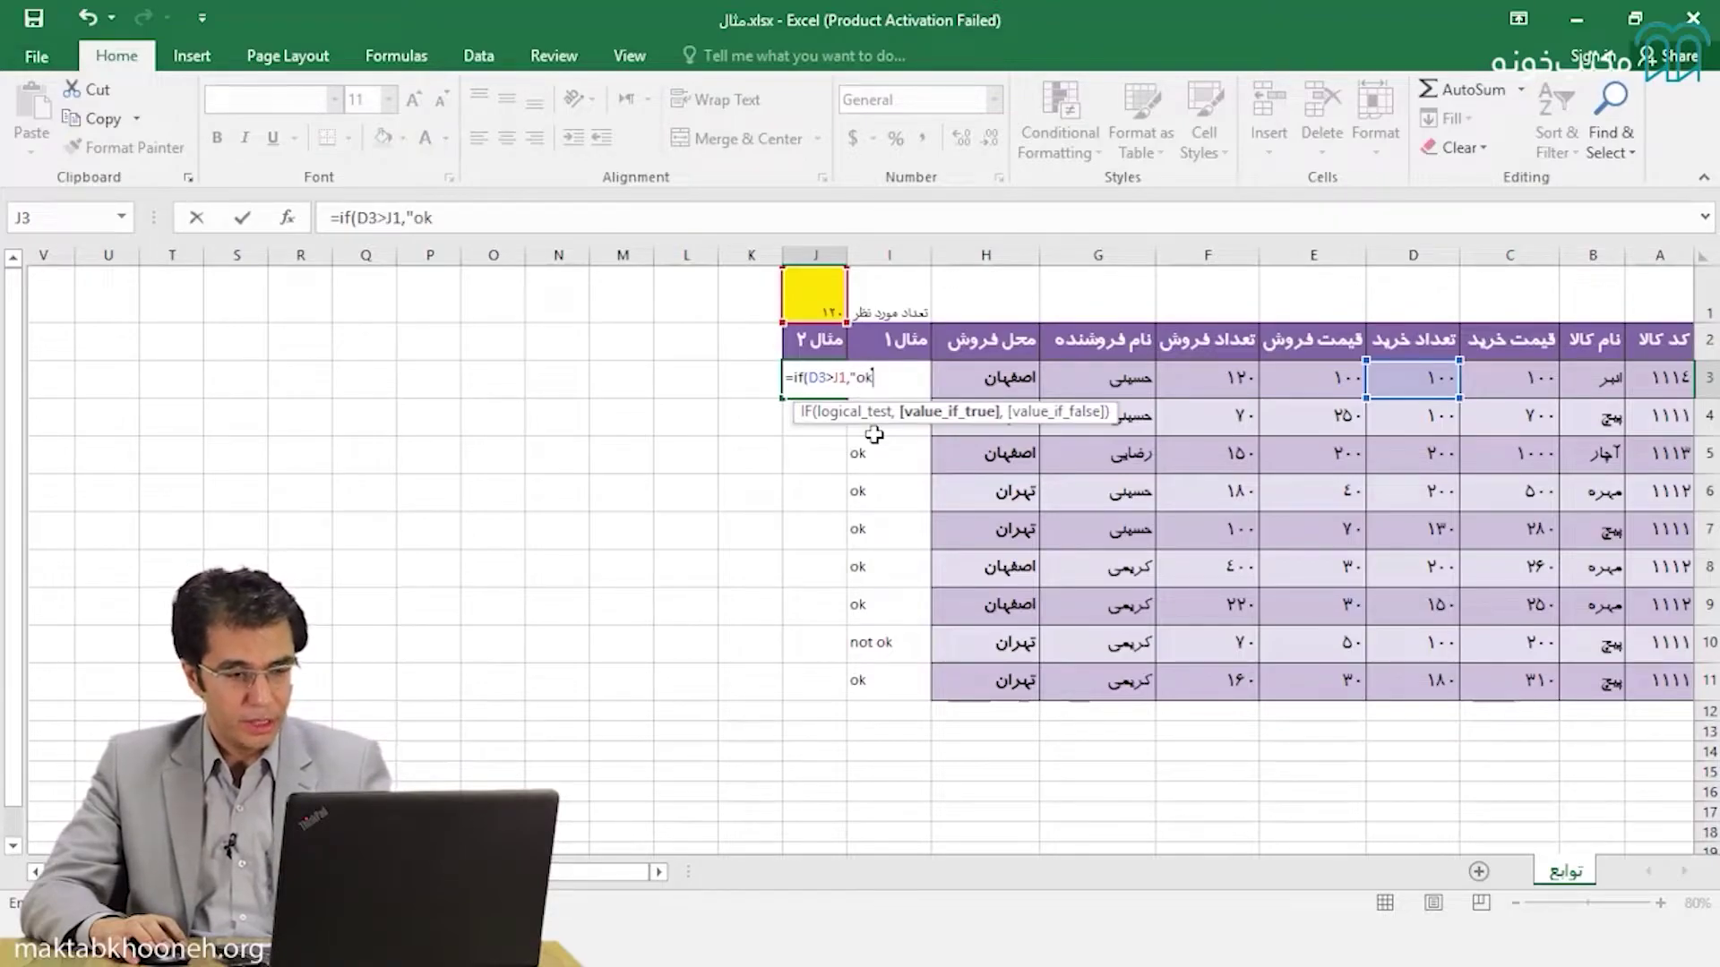
pyautogui.write('",')
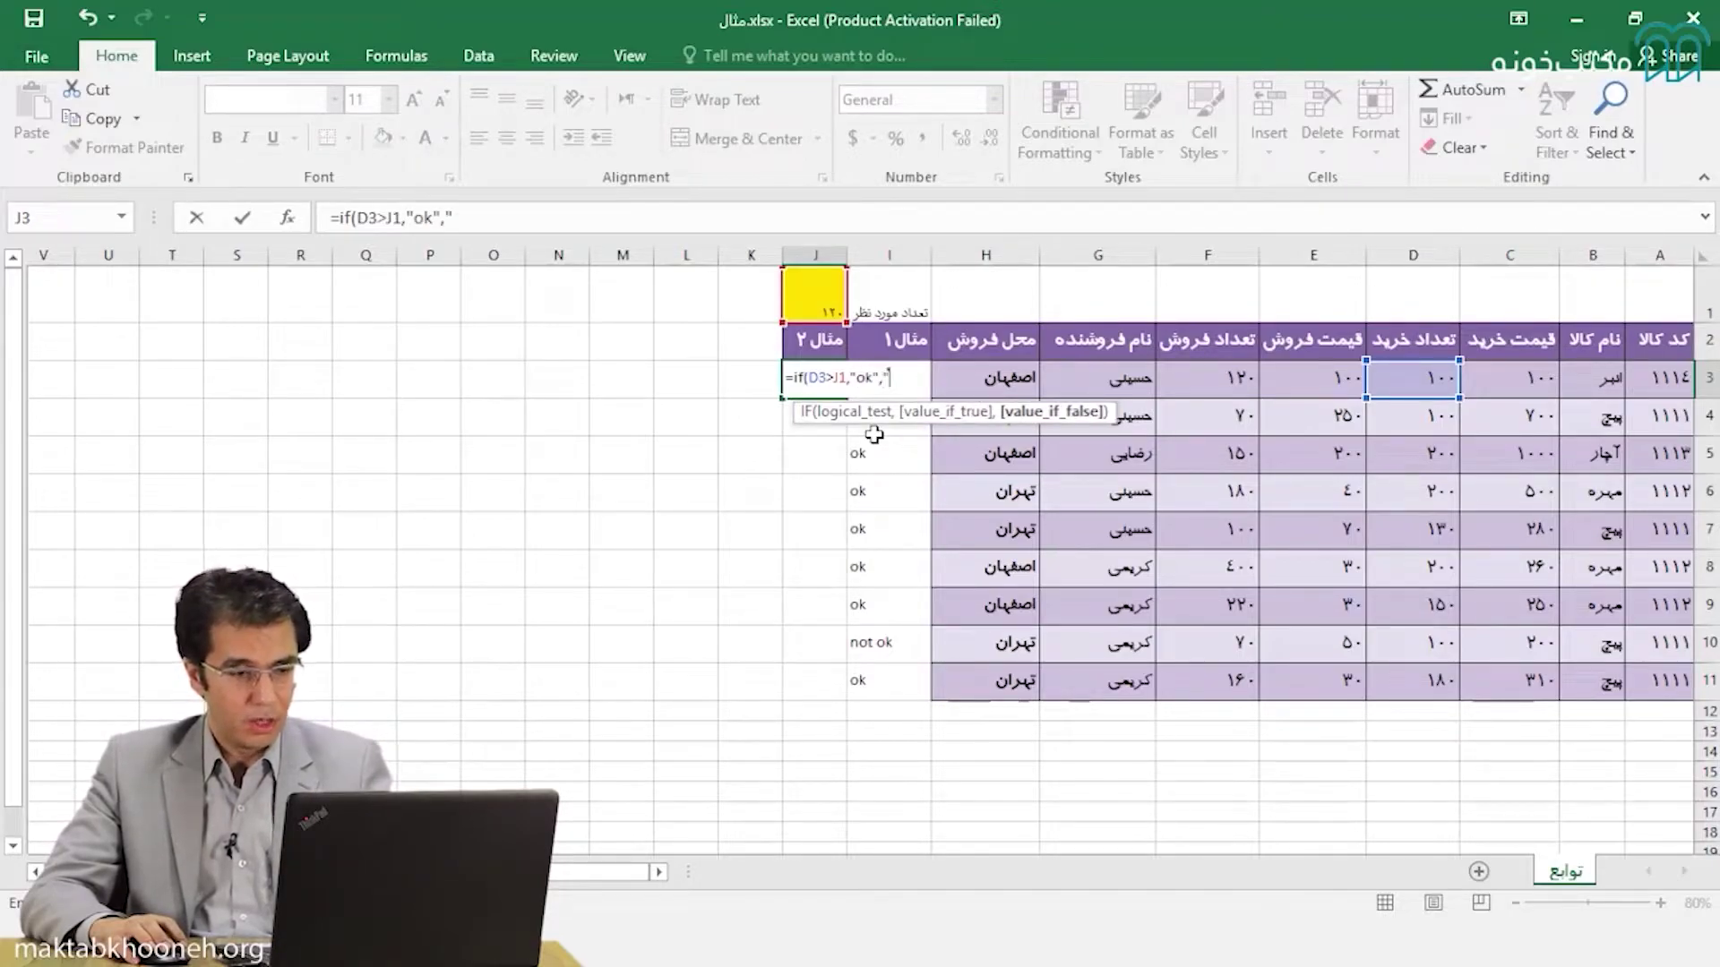
pyautogui.write('t ok')
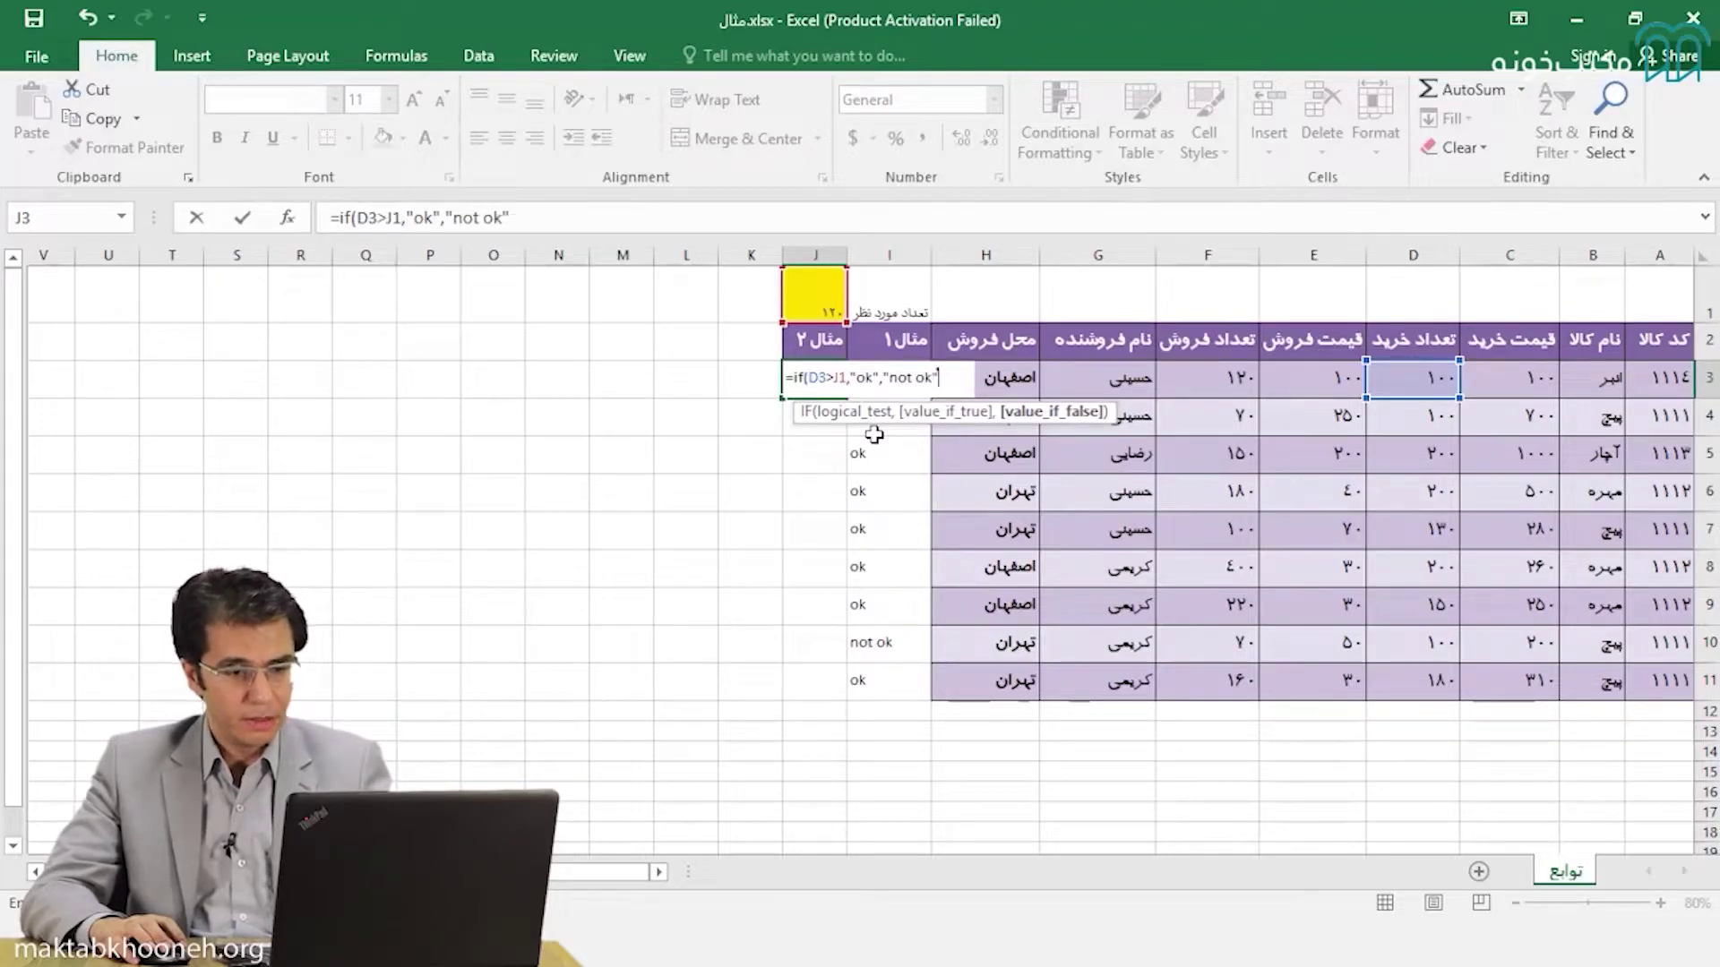
pyautogui.write(')')
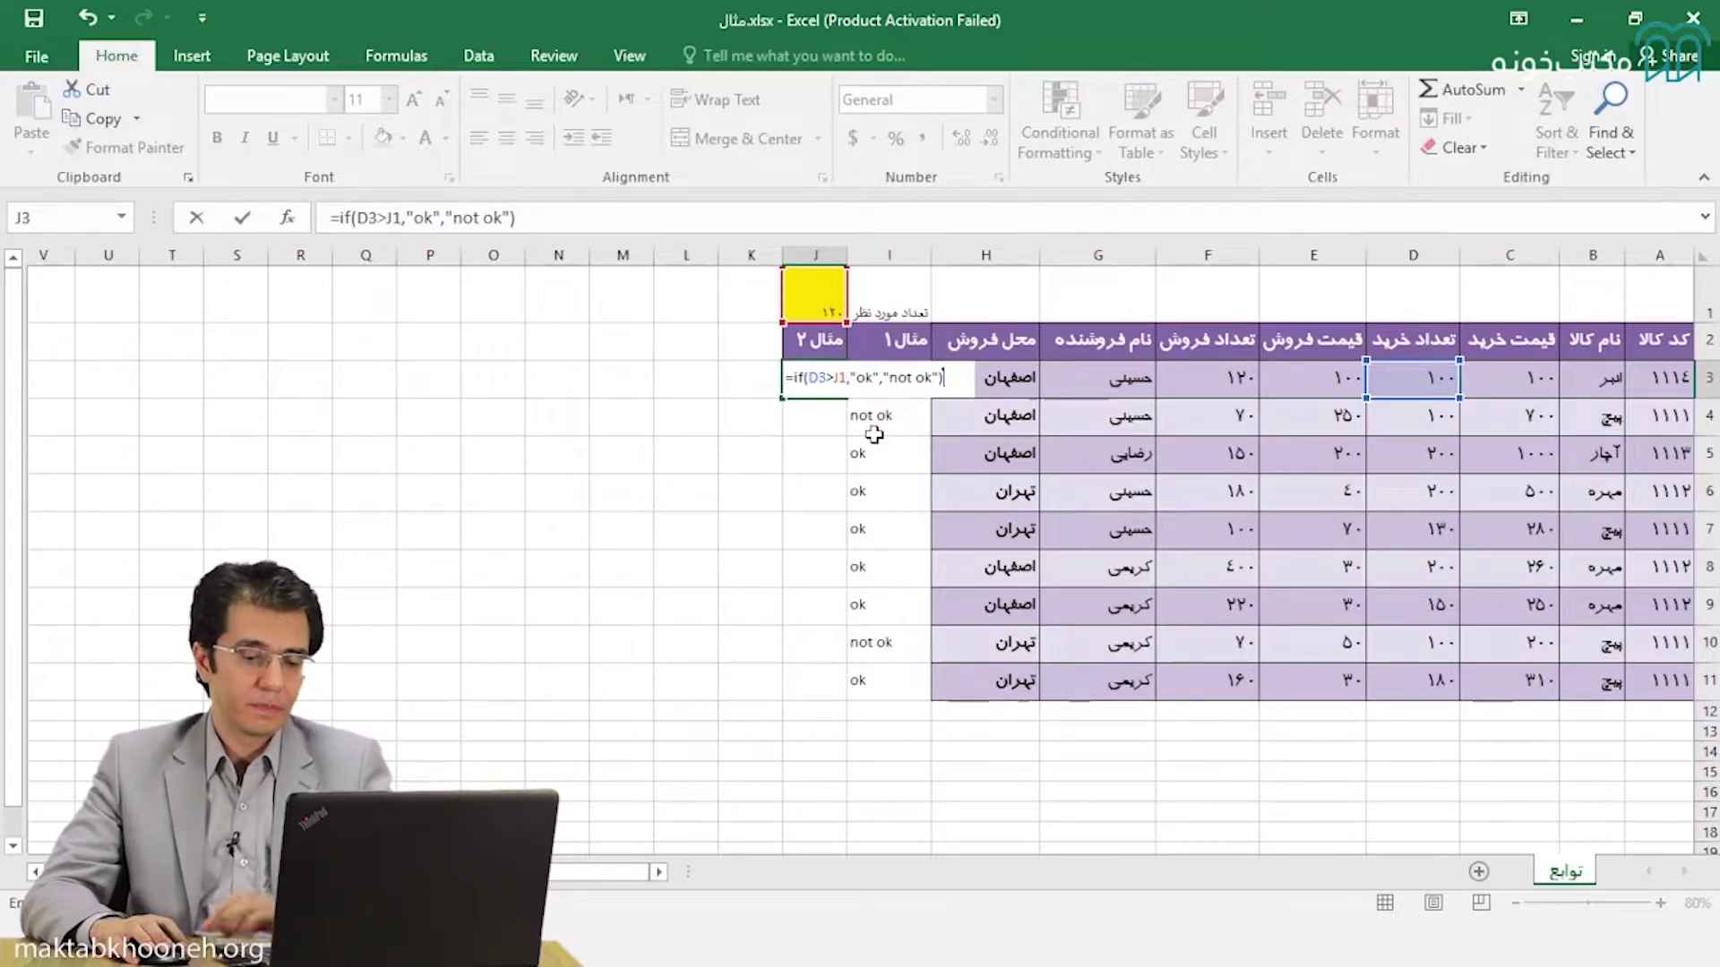
pyautogui.press('Return')
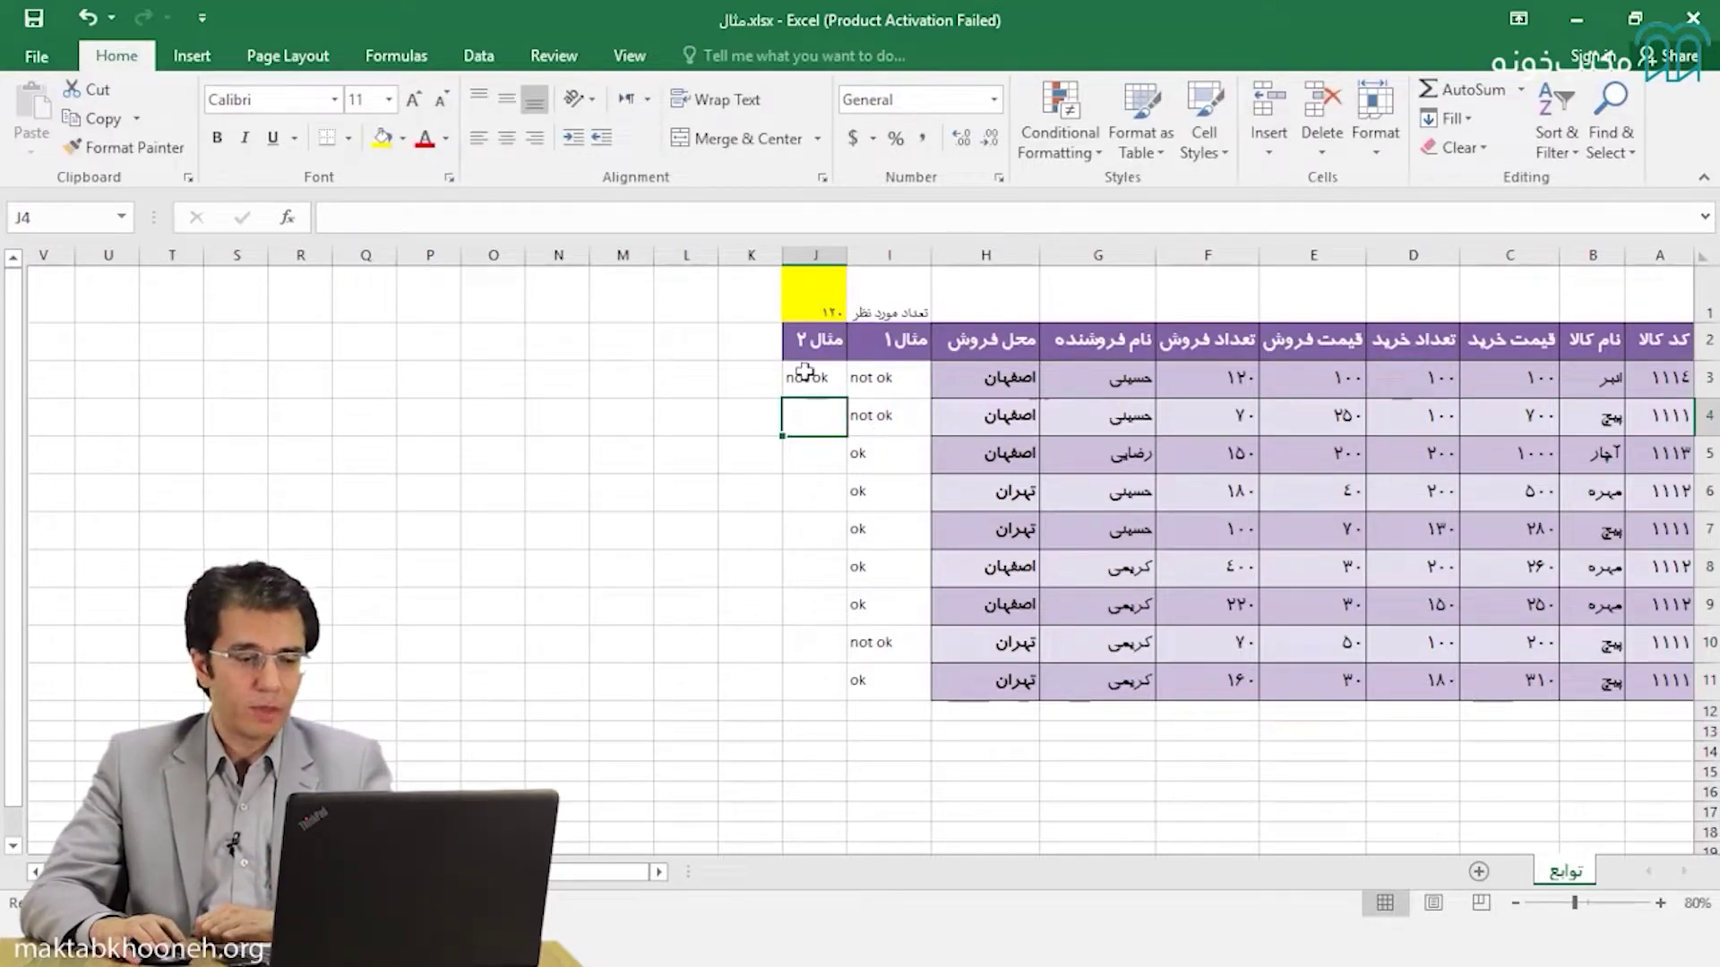
pyautogui.click(820, 378)
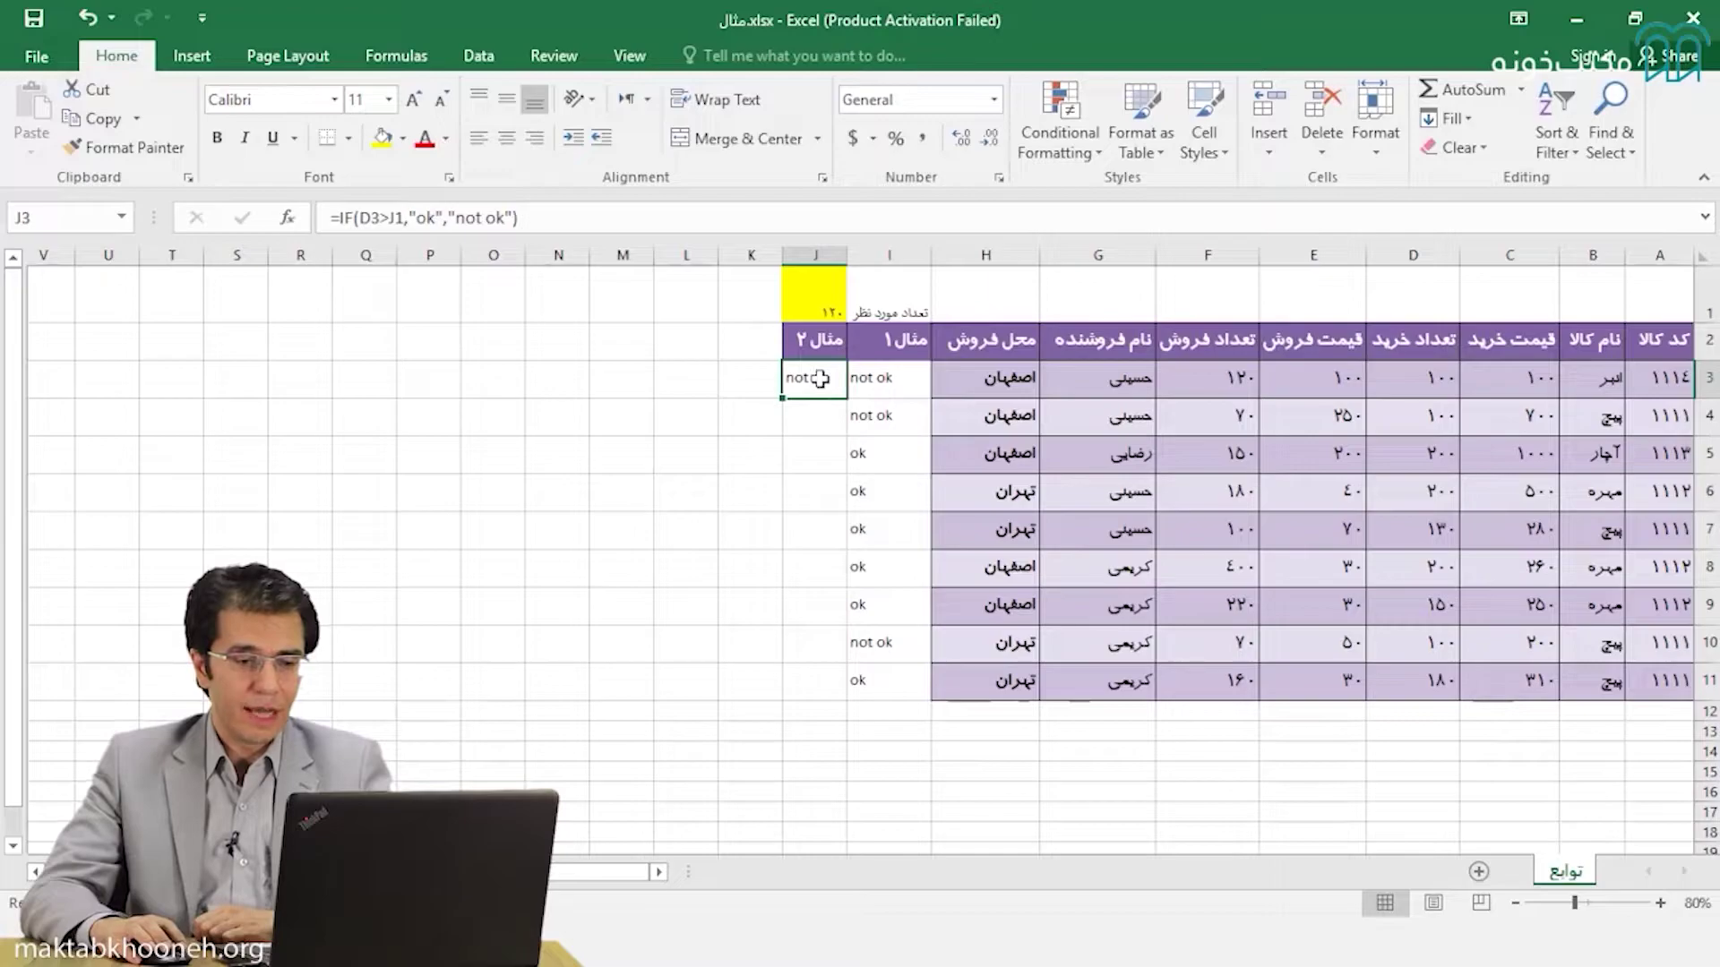
pyautogui.doubleClick(821, 378)
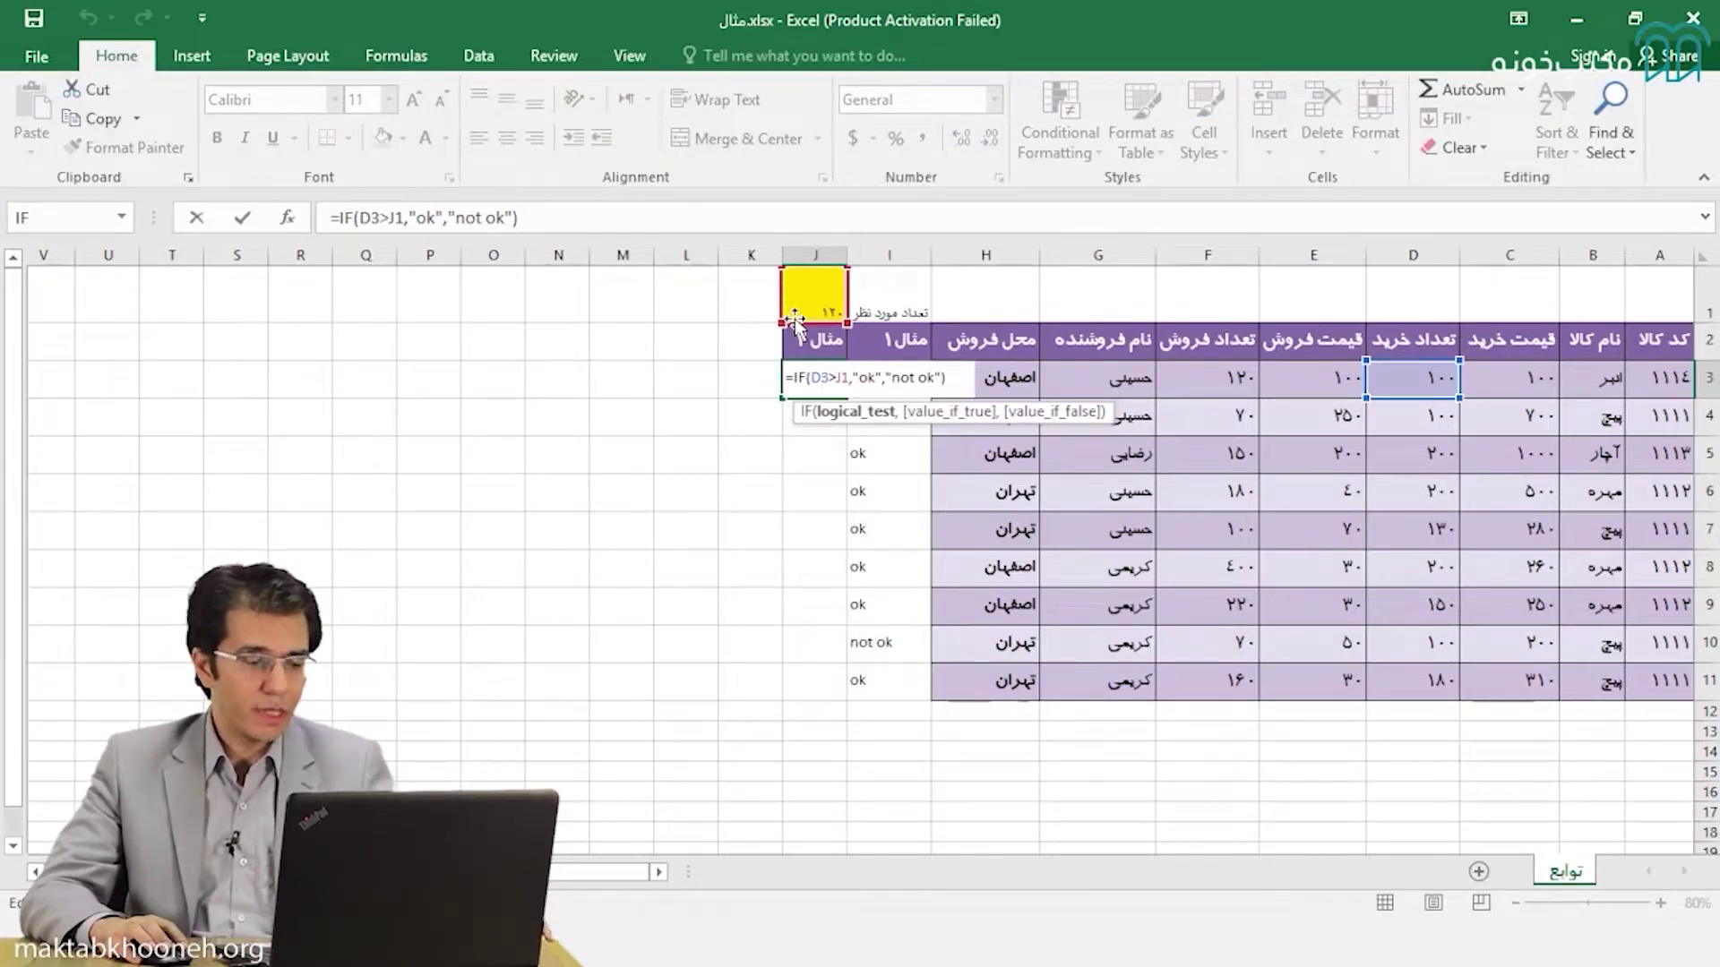
# Set the J1 threshold to 90 and check J3's result
pyautogui.press('Escape')
pyautogui.click(816, 297)
pyautogui.write('90')
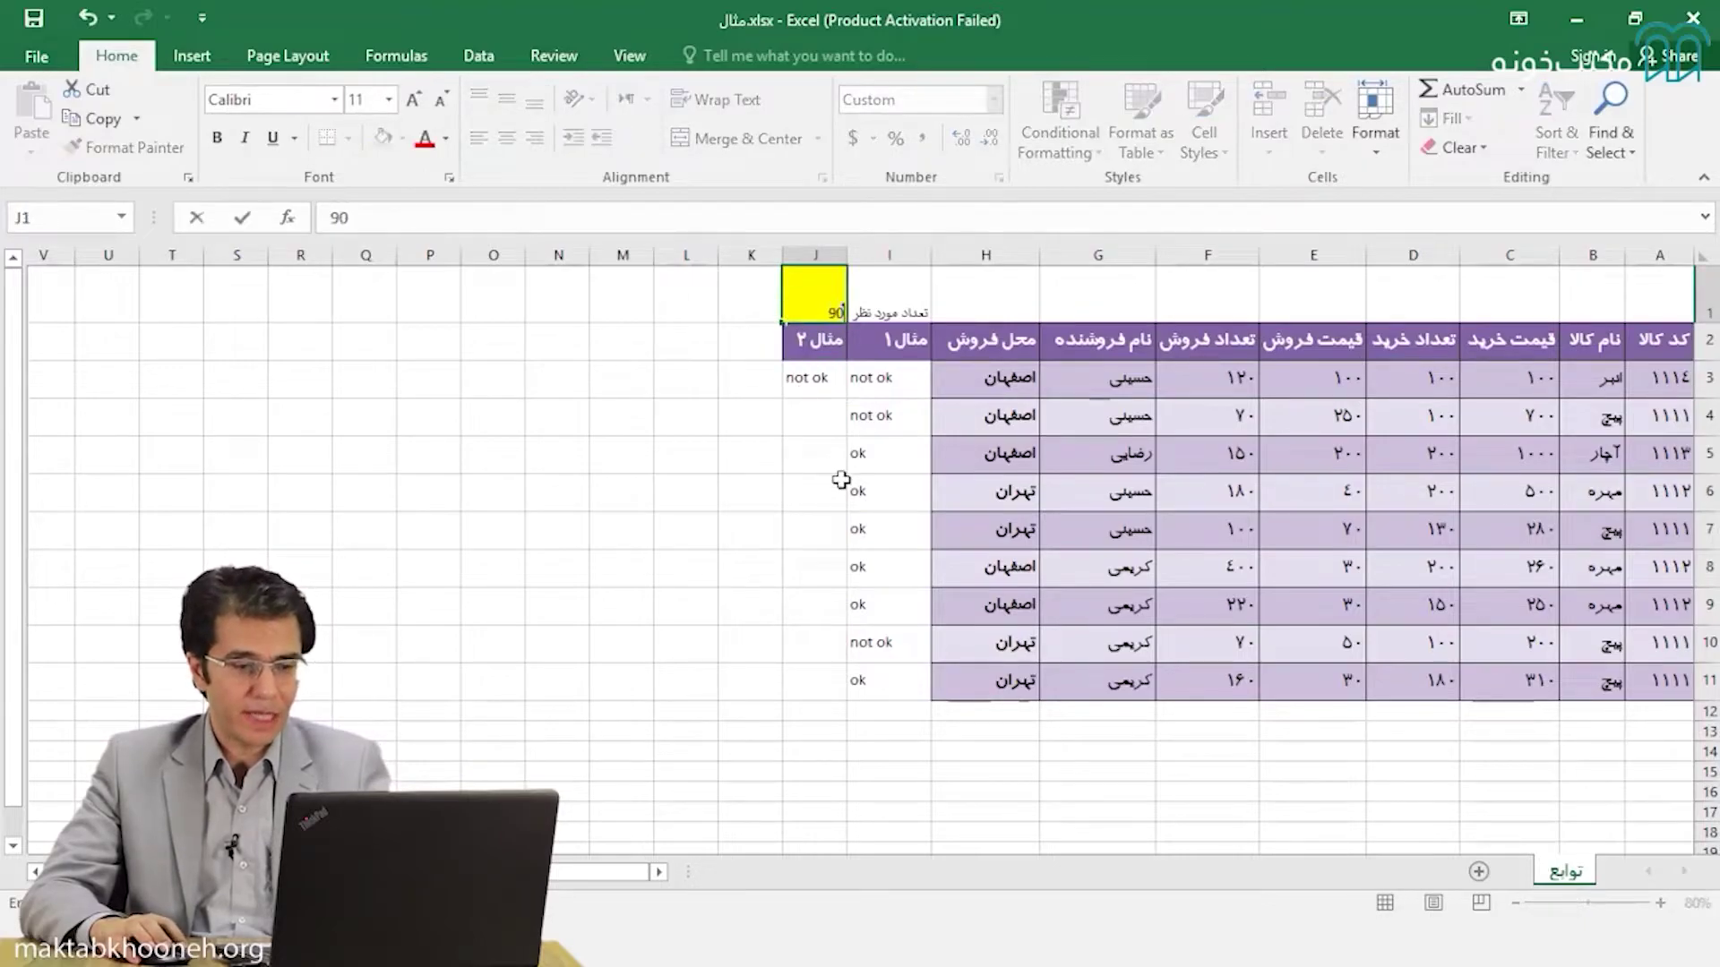
pyautogui.press('Return')
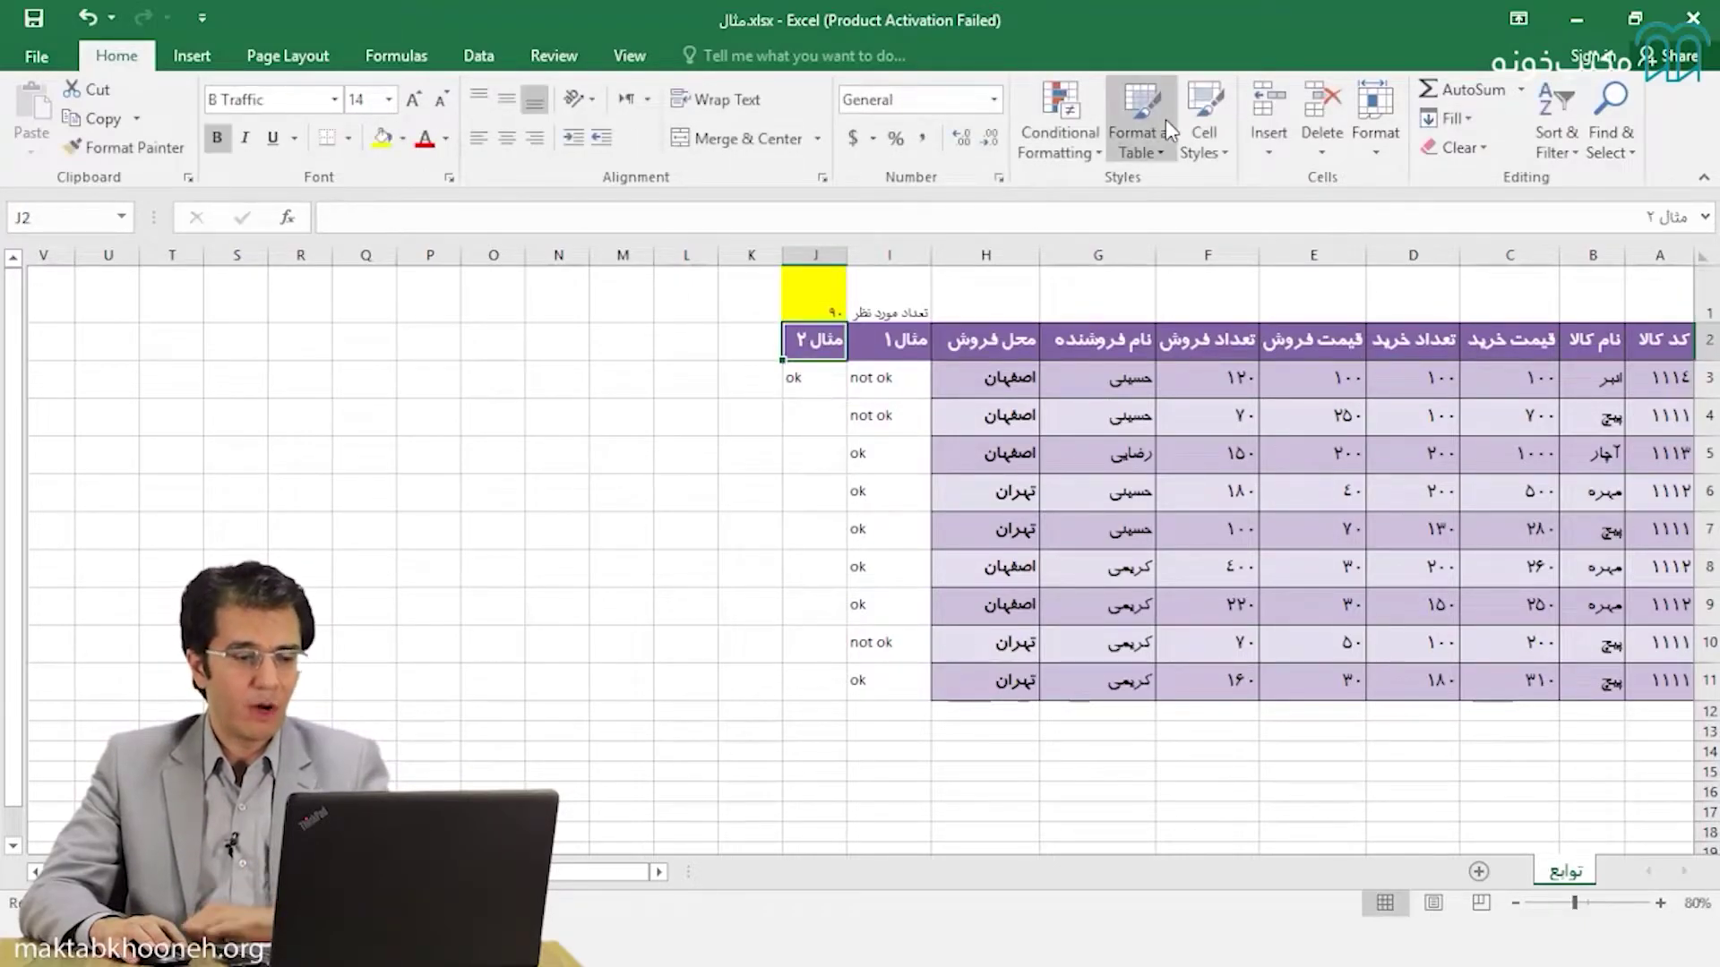
pyautogui.doubleClick(801, 381)
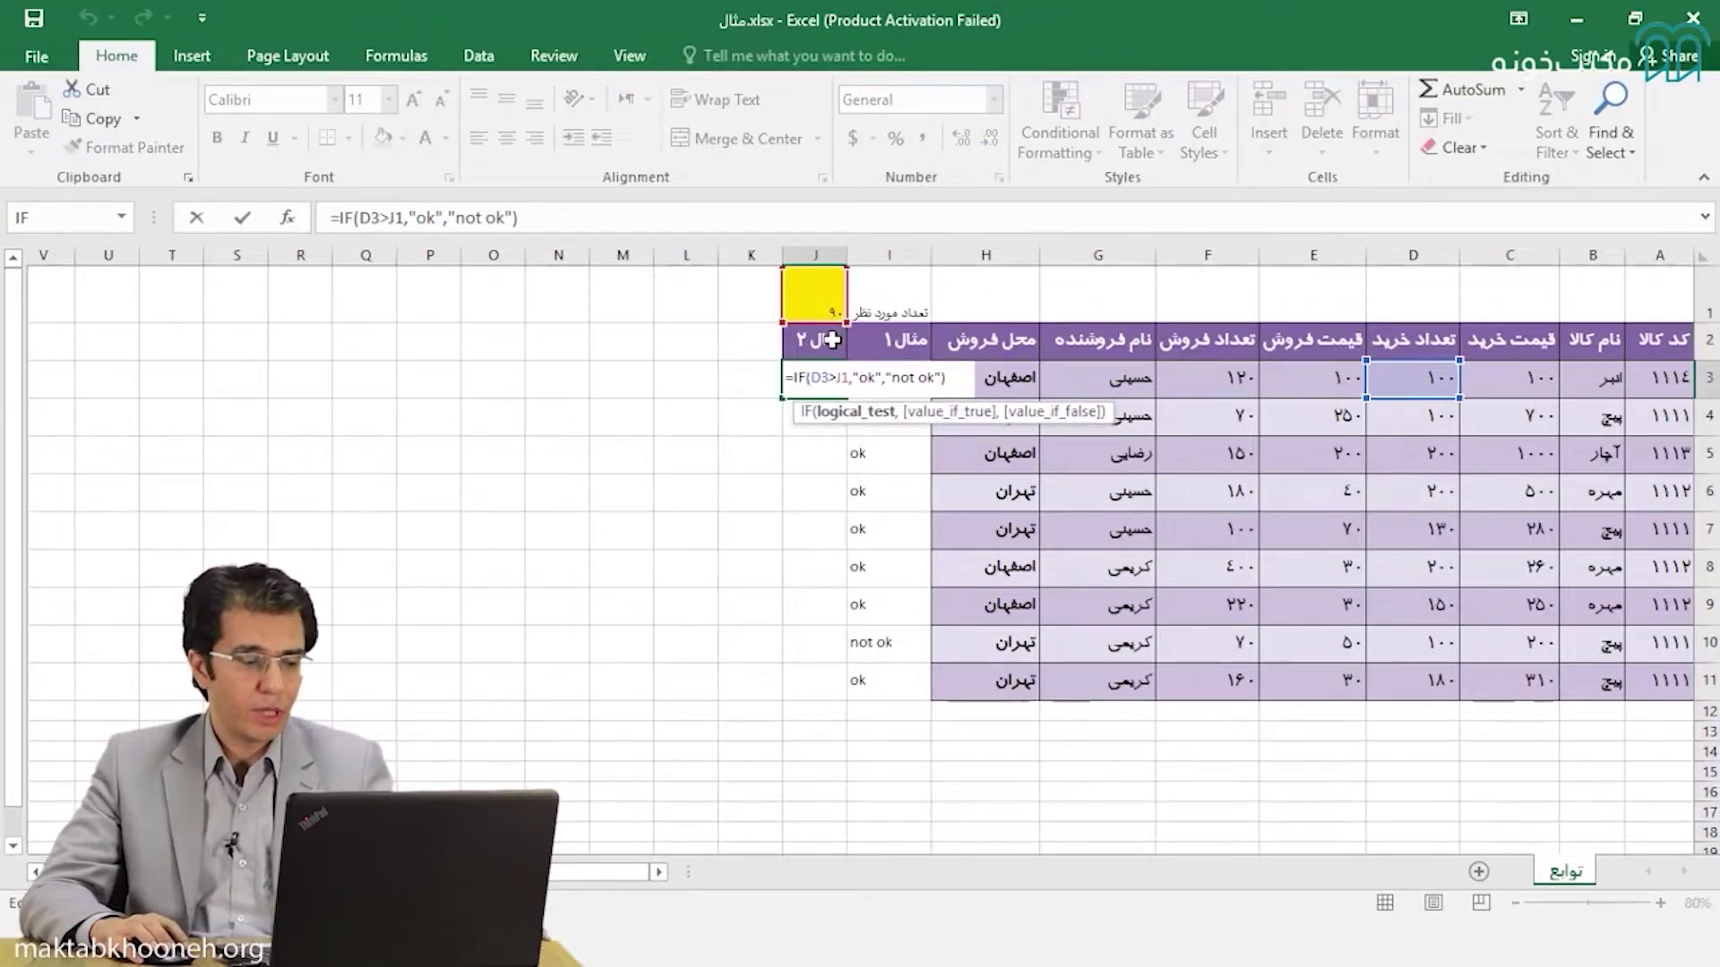
pyautogui.press('Return')
# Change the J1 threshold to 100
pyautogui.click(824, 301)
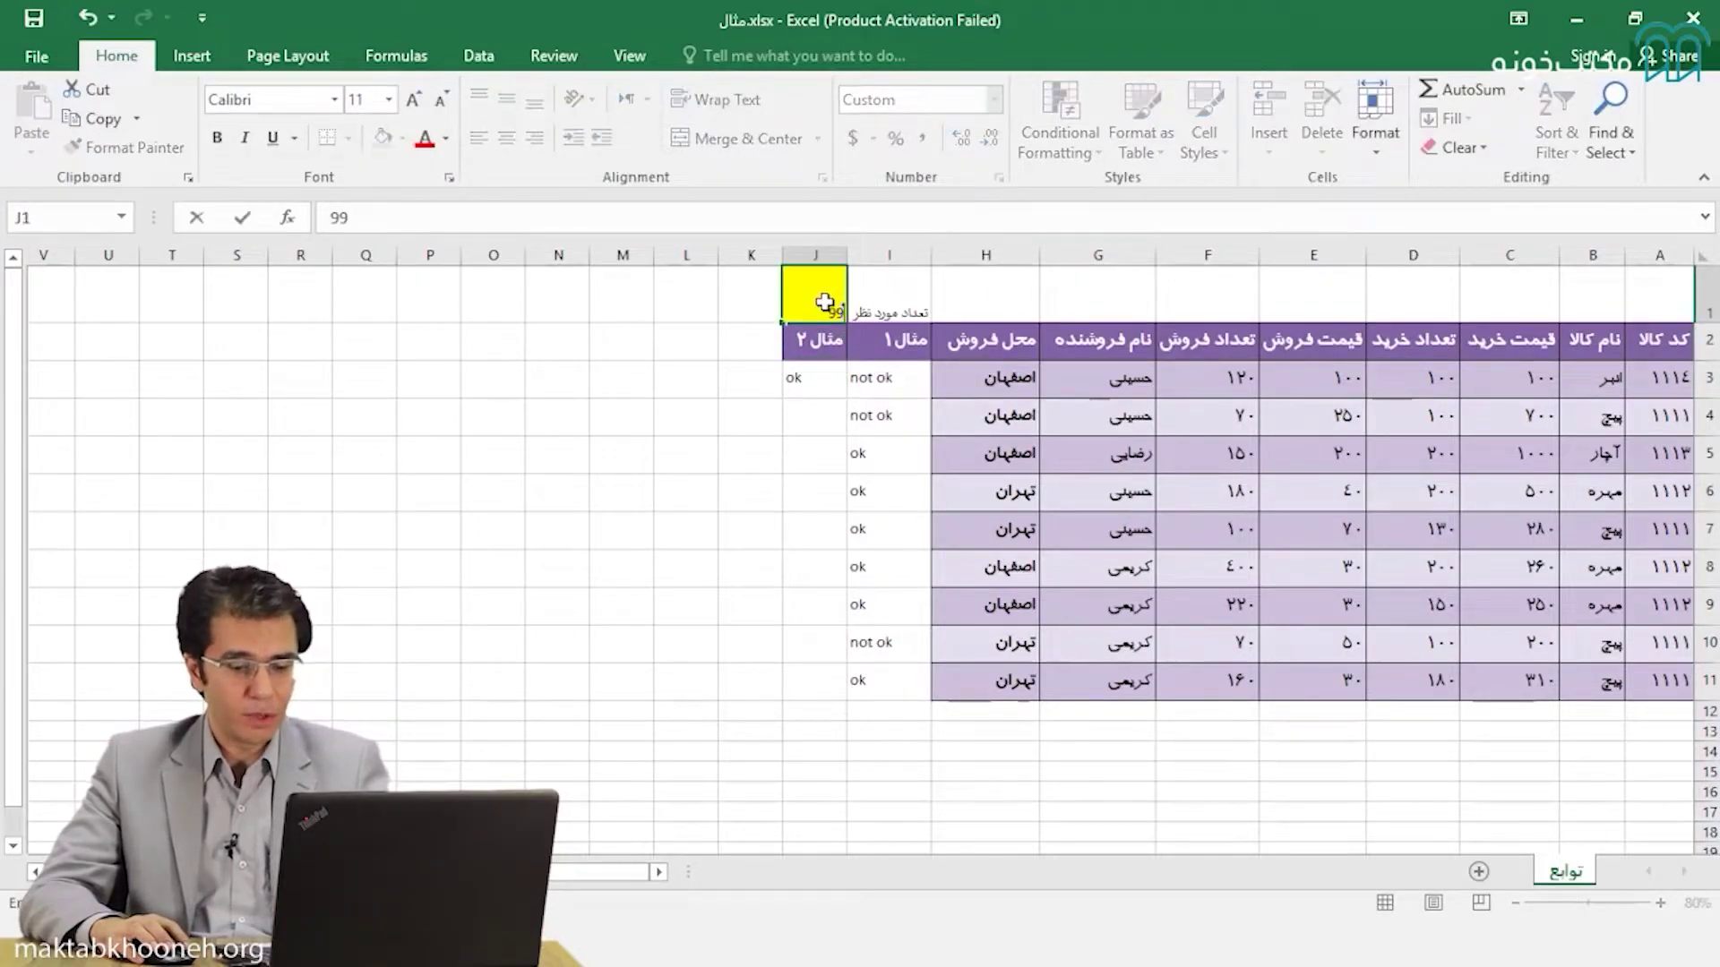
pyautogui.write('100')
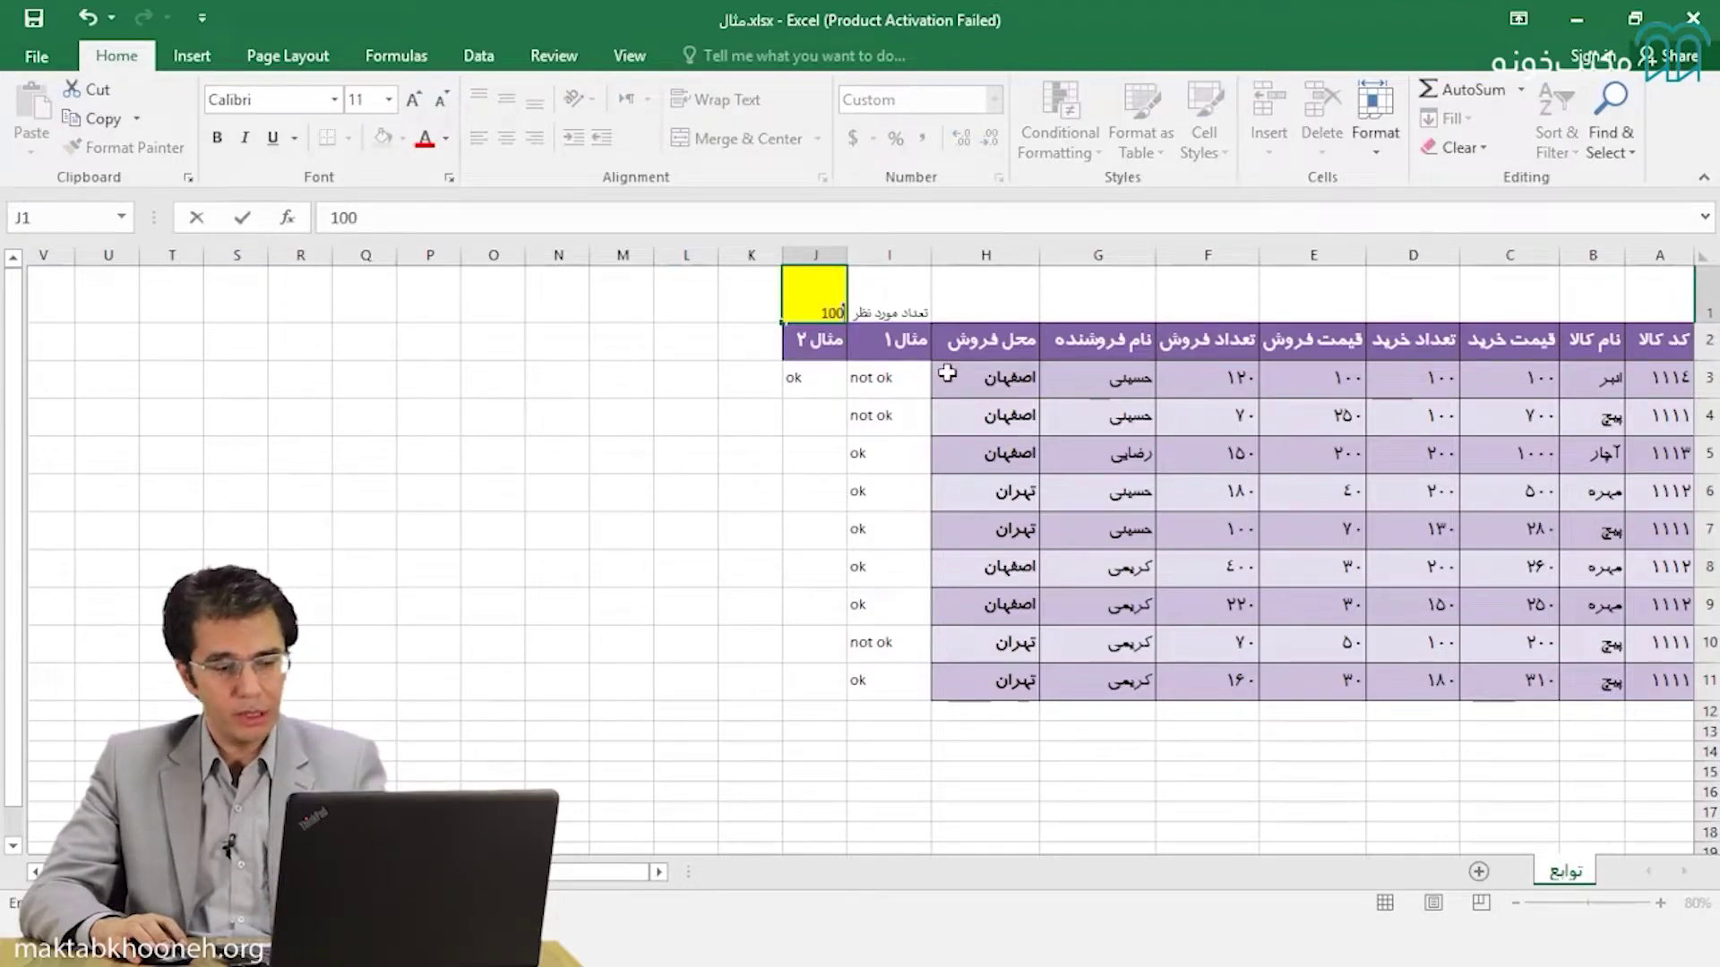
pyautogui.press('Return')
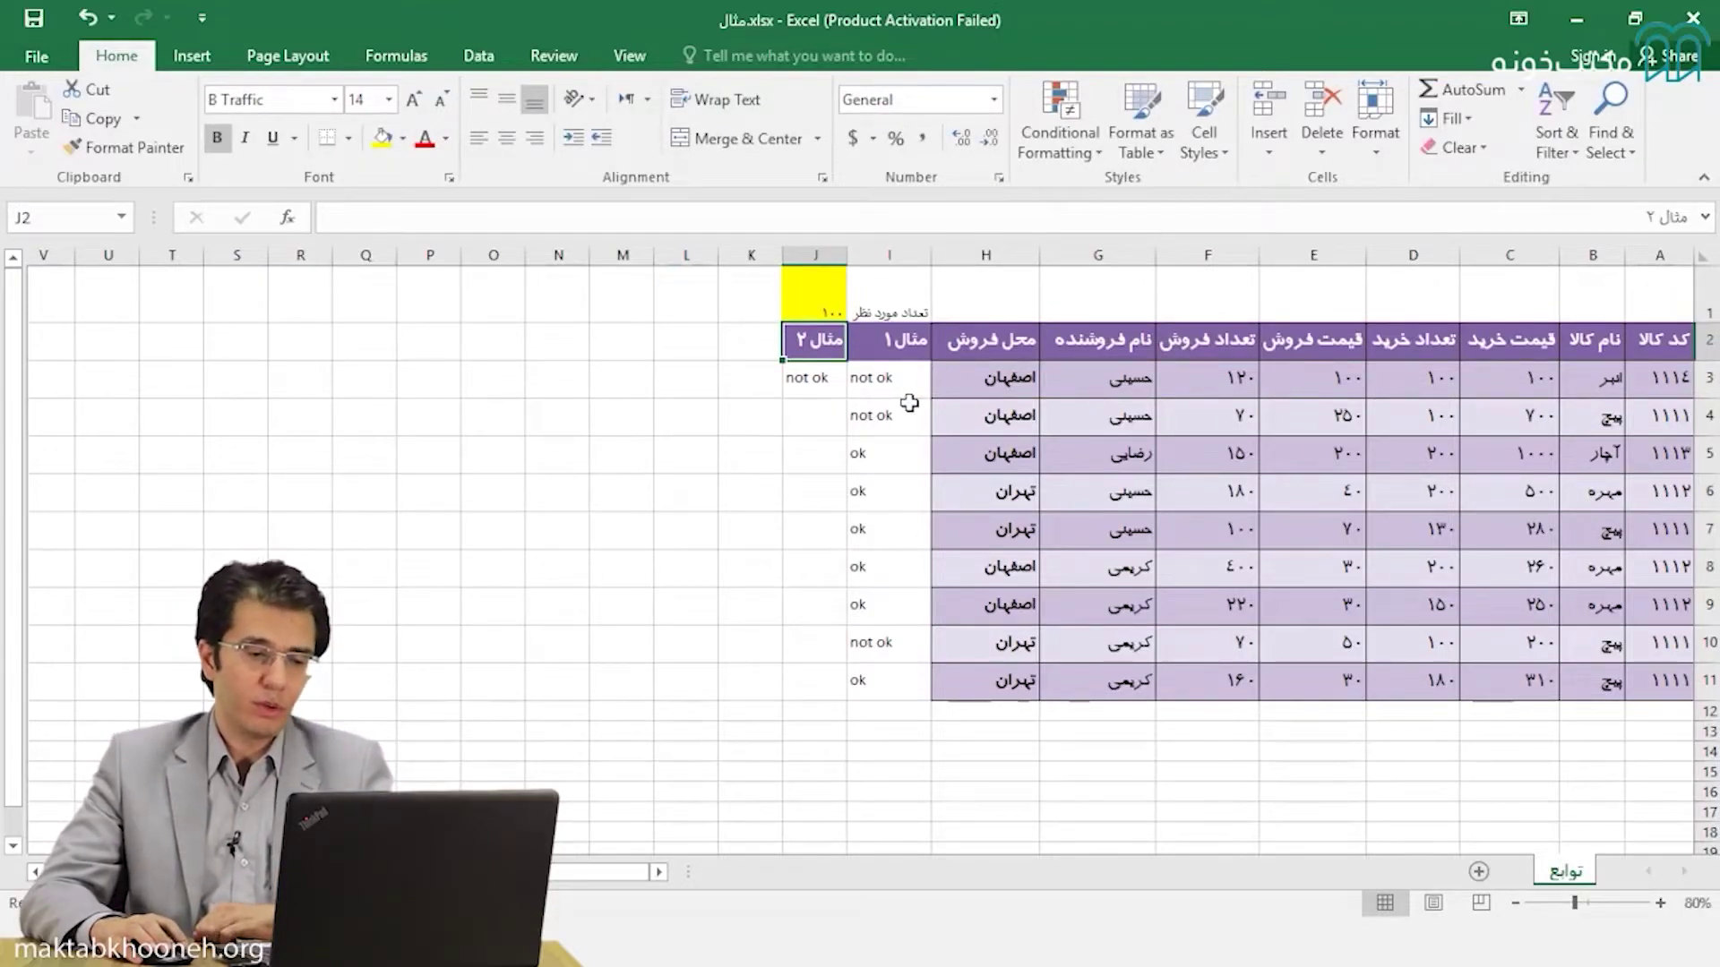
pyautogui.click(816, 385)
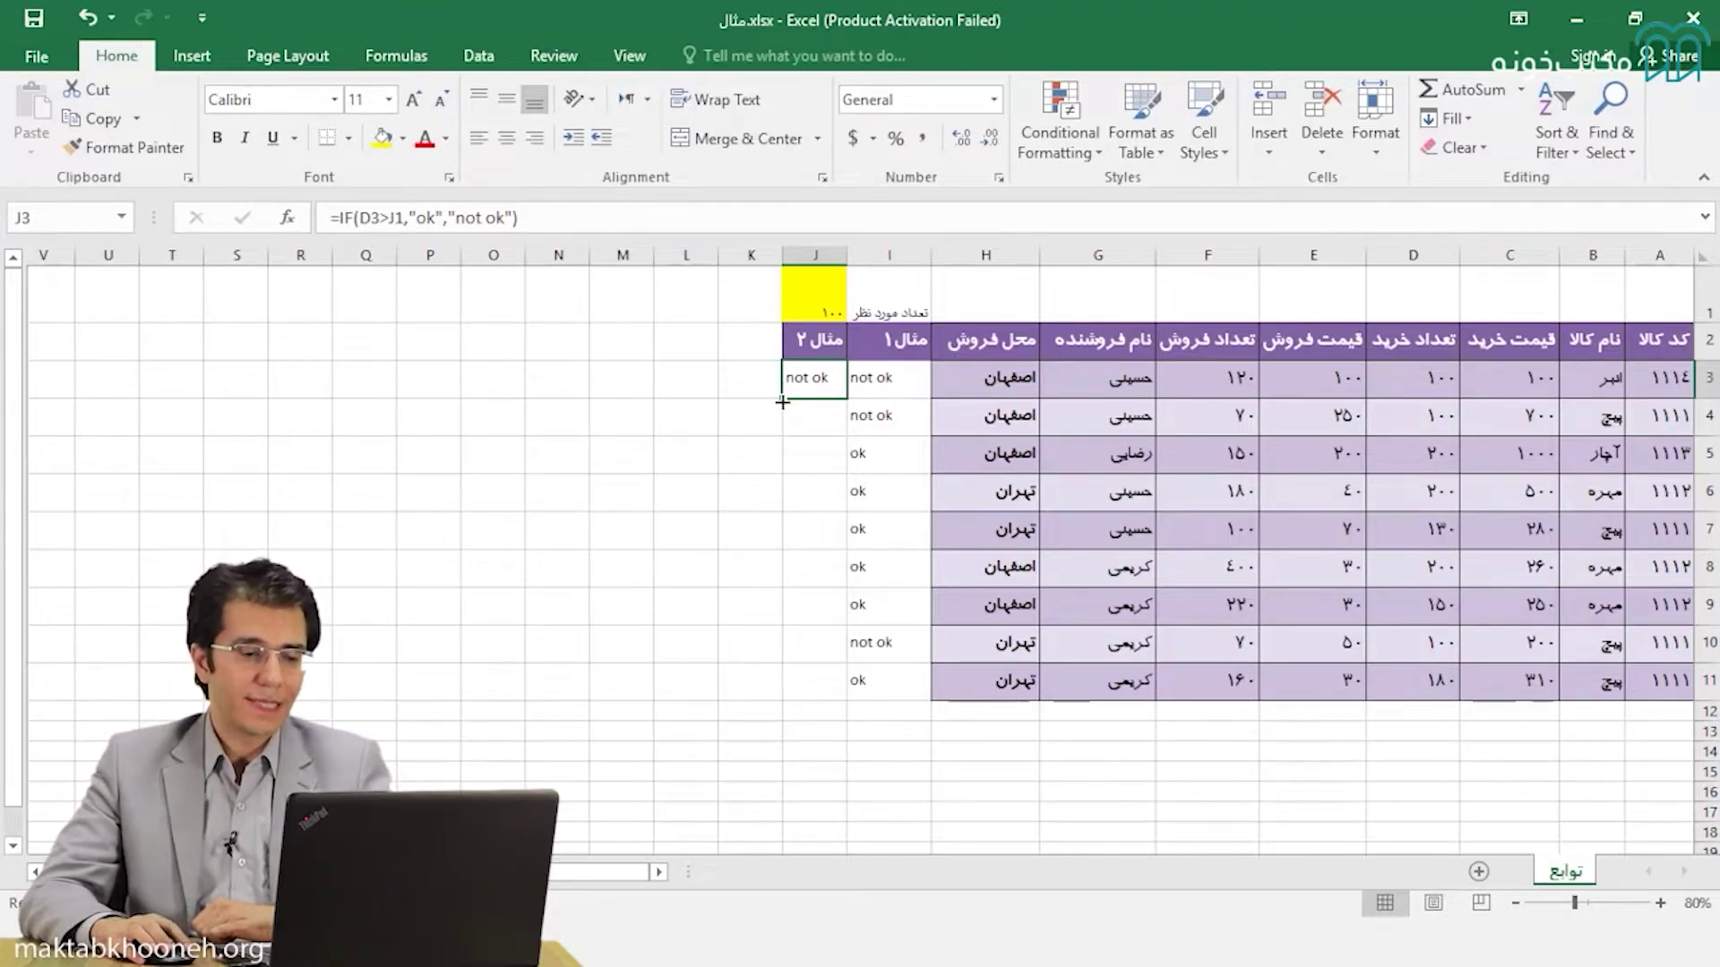
# Fill J3's formula down to J11 and inspect J6, which now compares D6 against J4
pyautogui.moveTo(782, 403); pyautogui.dragTo(772, 692)
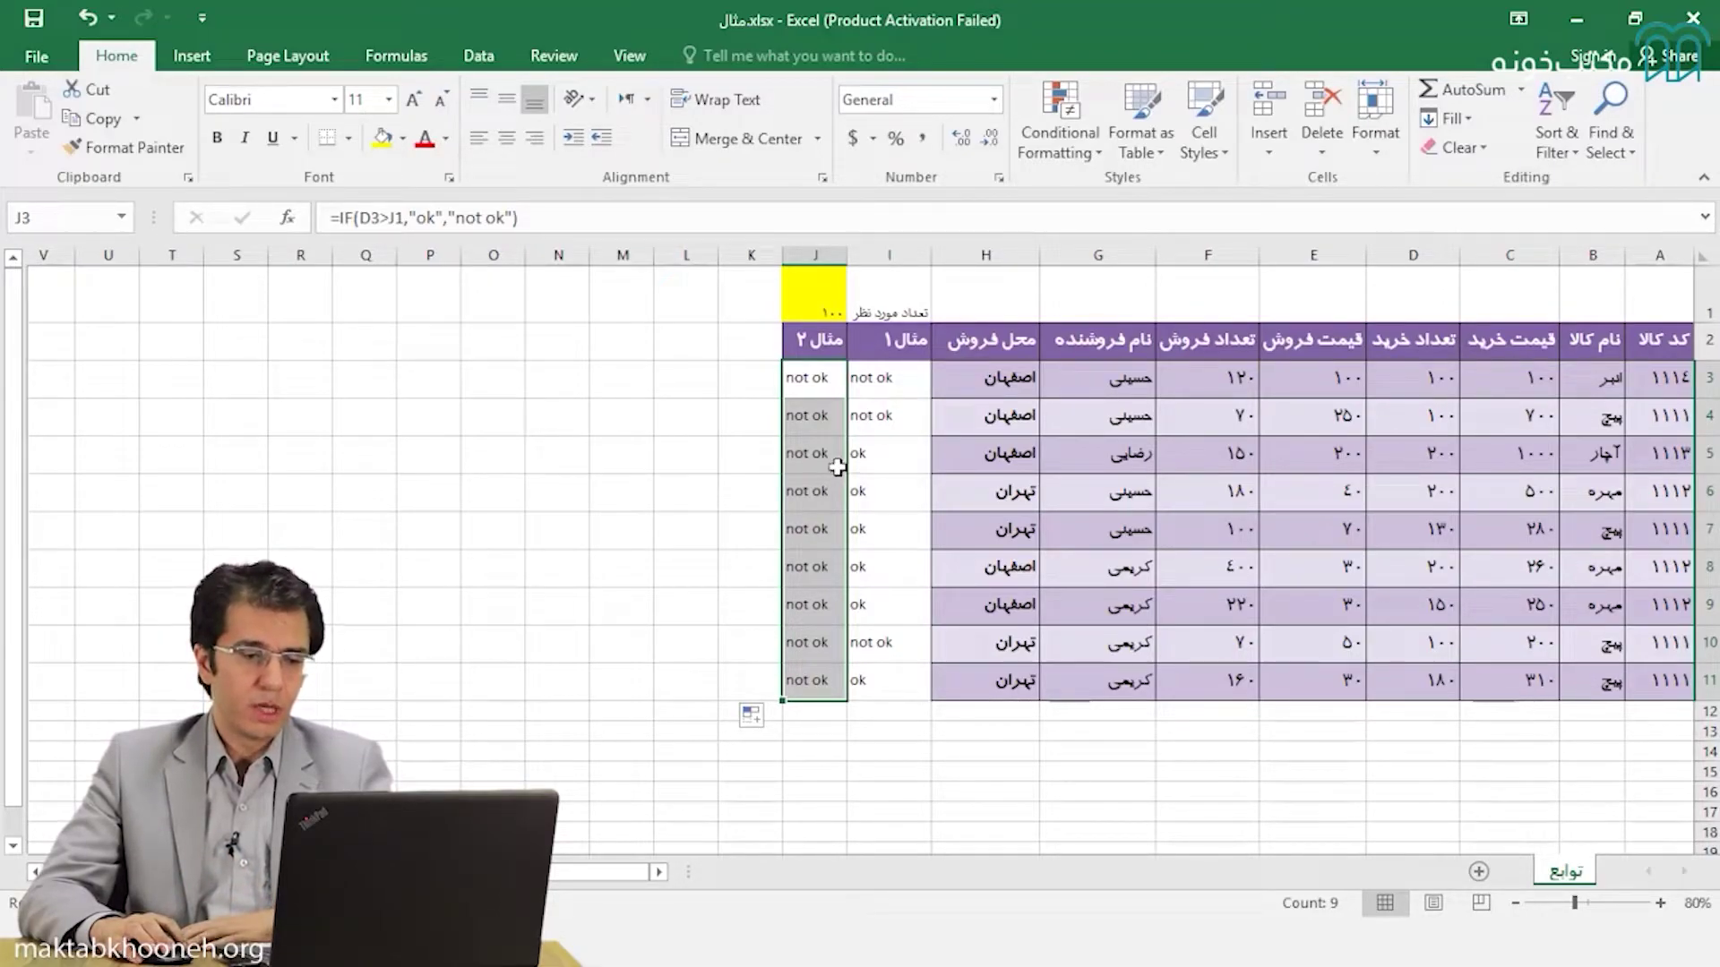
pyautogui.doubleClick(878, 383)
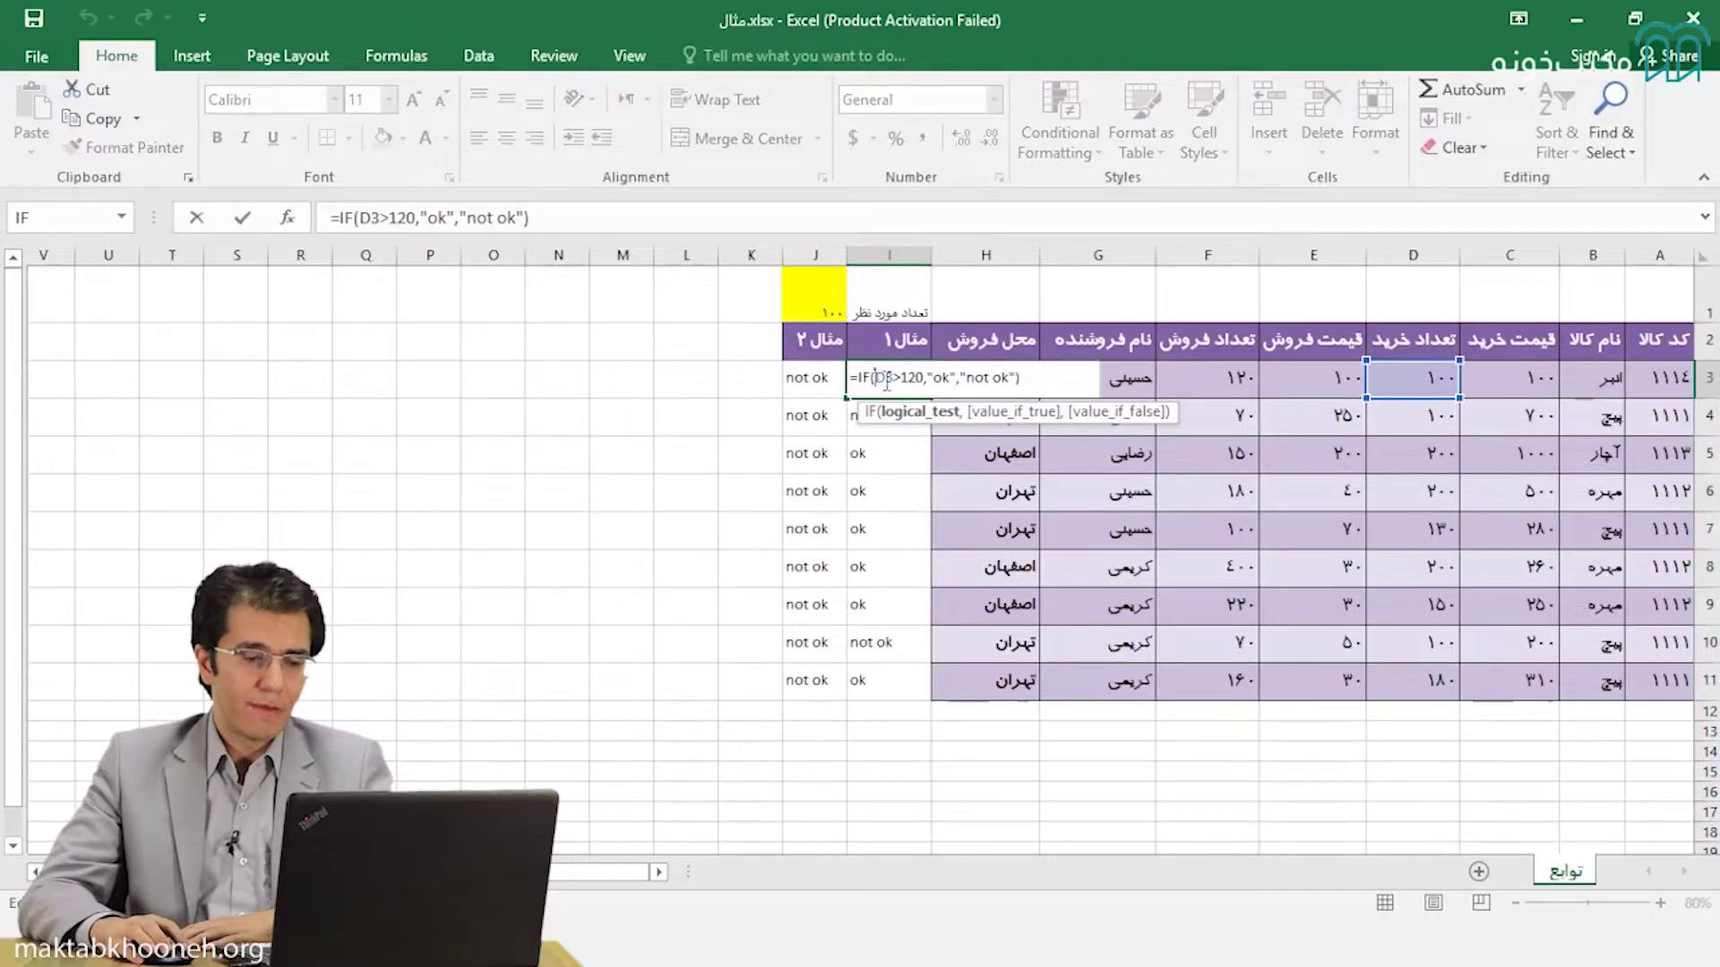
pyautogui.press('Escape')
pyautogui.doubleClick(814, 375)
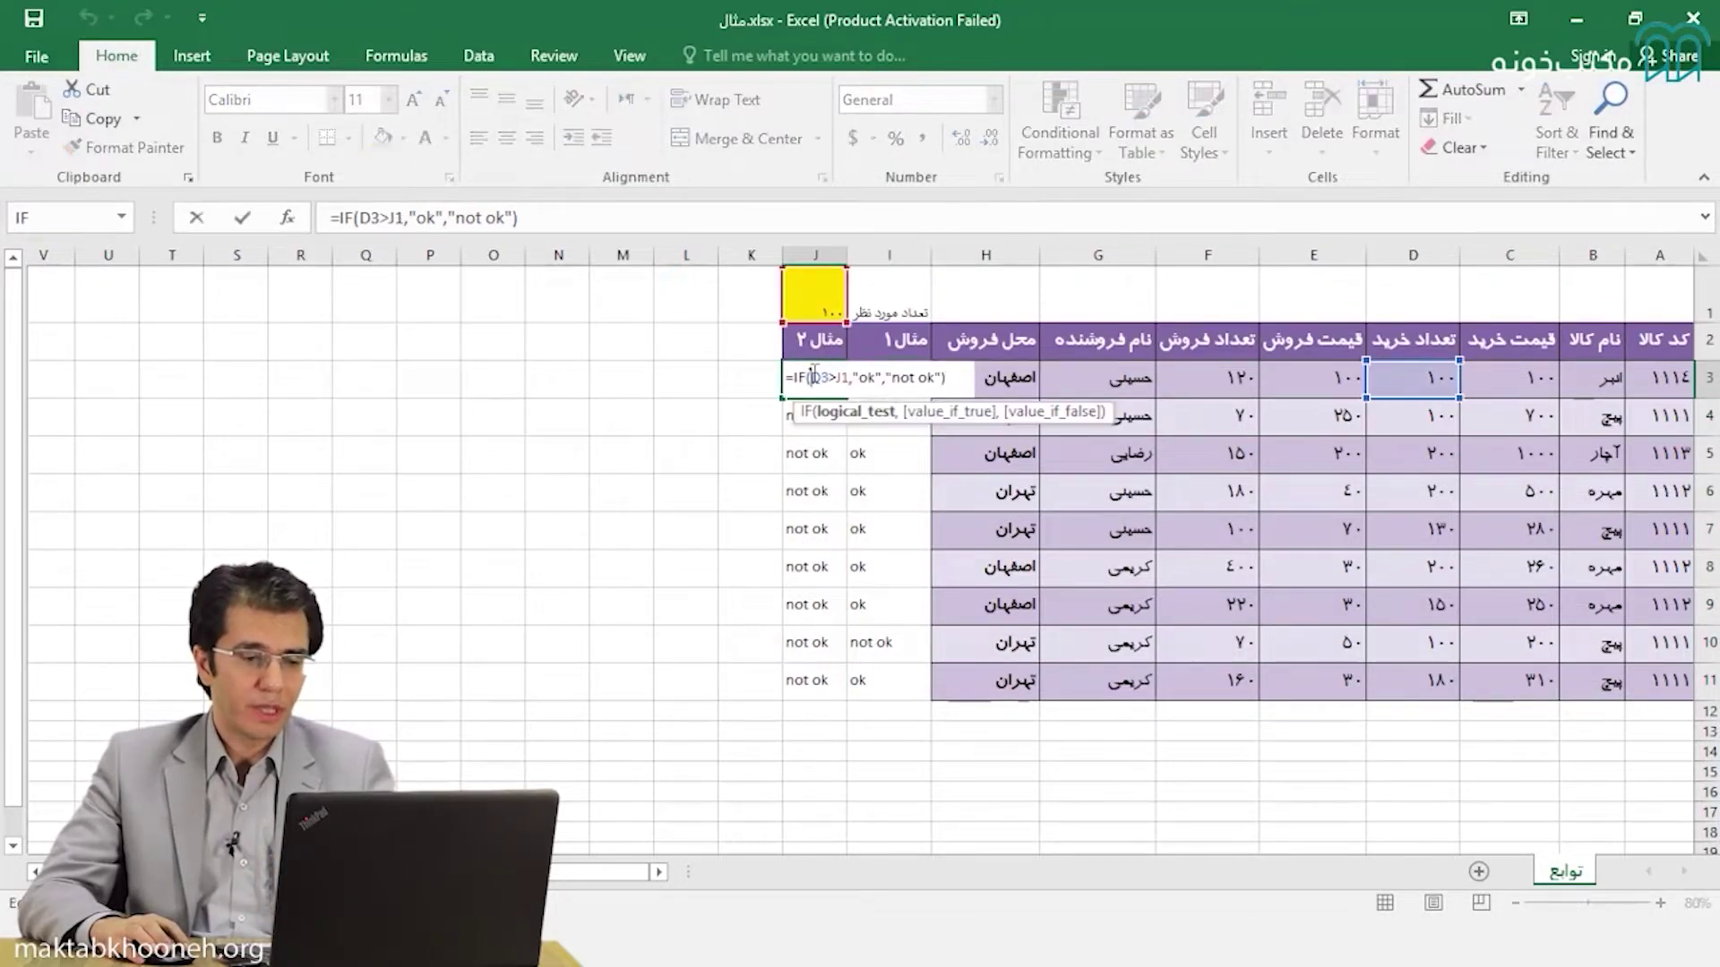
pyautogui.hotkey('ctrl', 'Return')
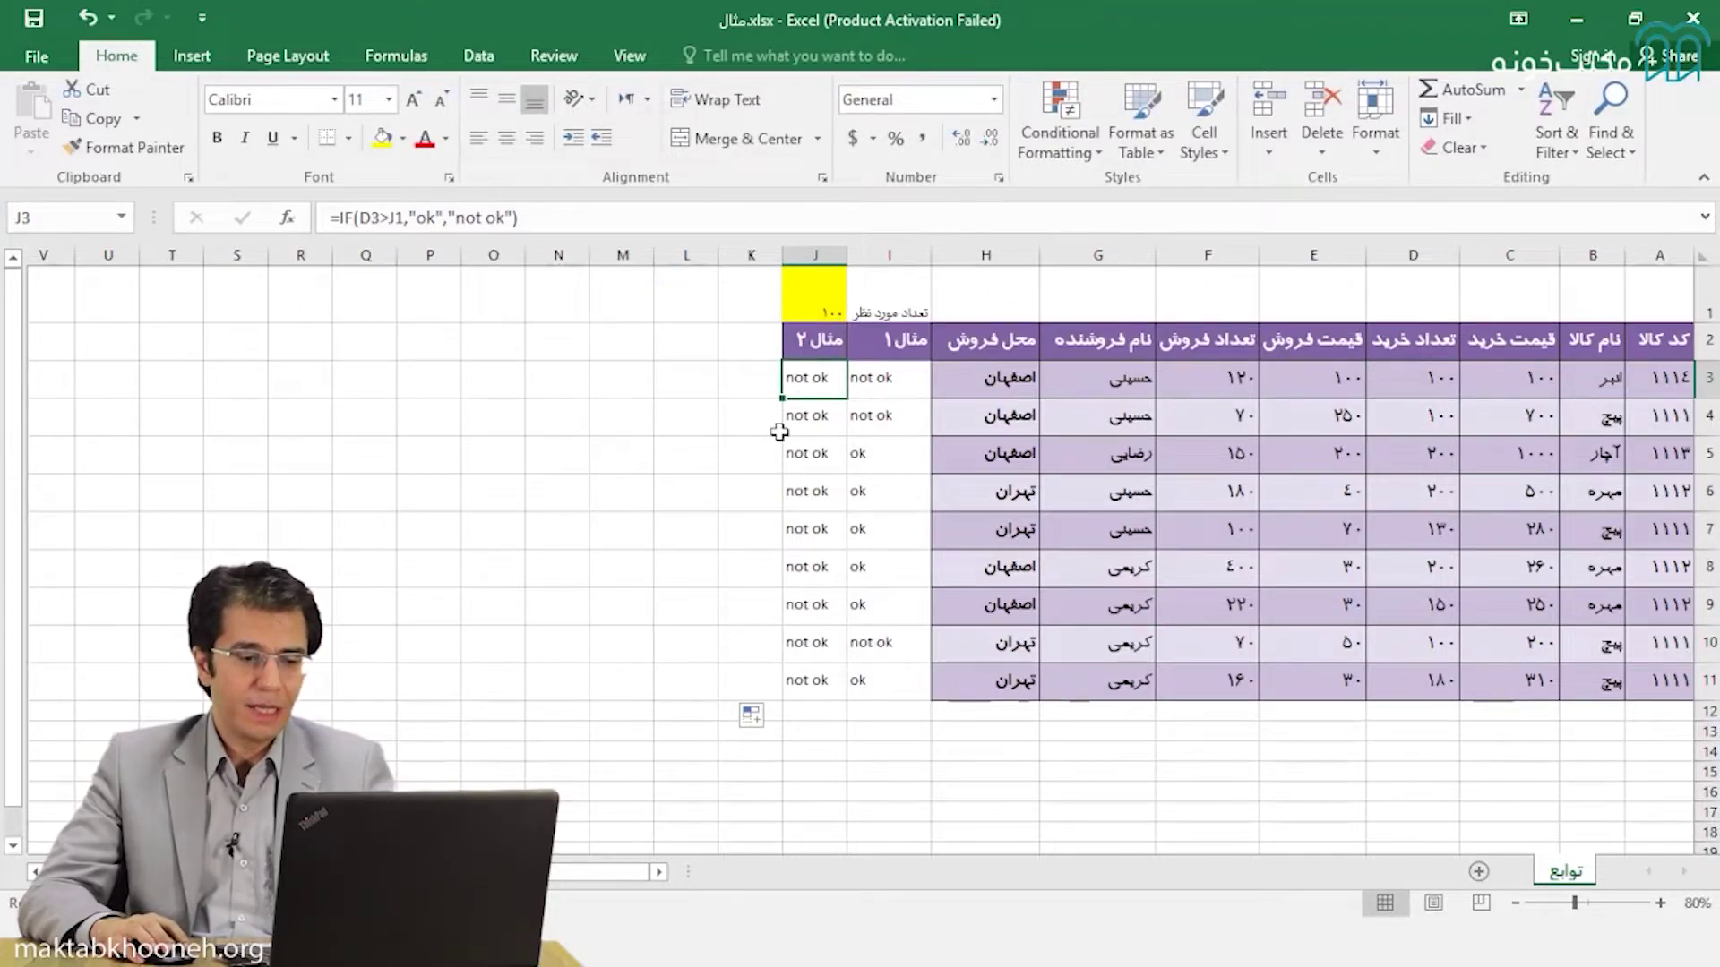
pyautogui.moveTo(825, 380); pyautogui.dragTo(820, 676)
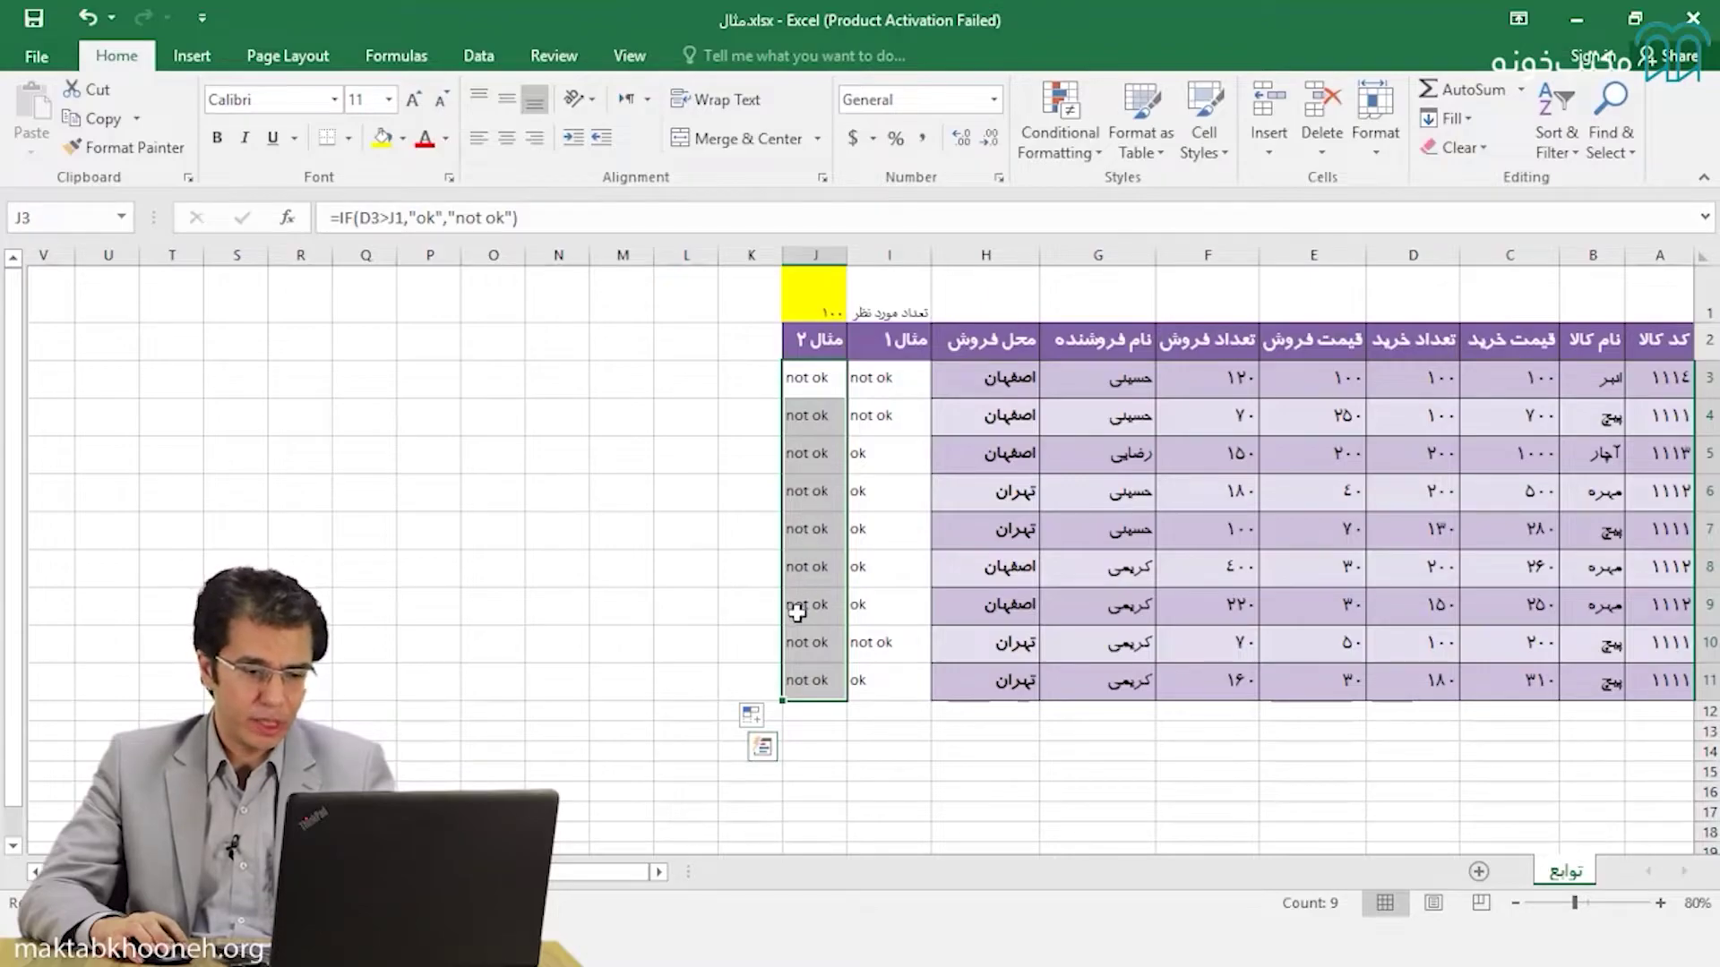
pyautogui.click(807, 498)
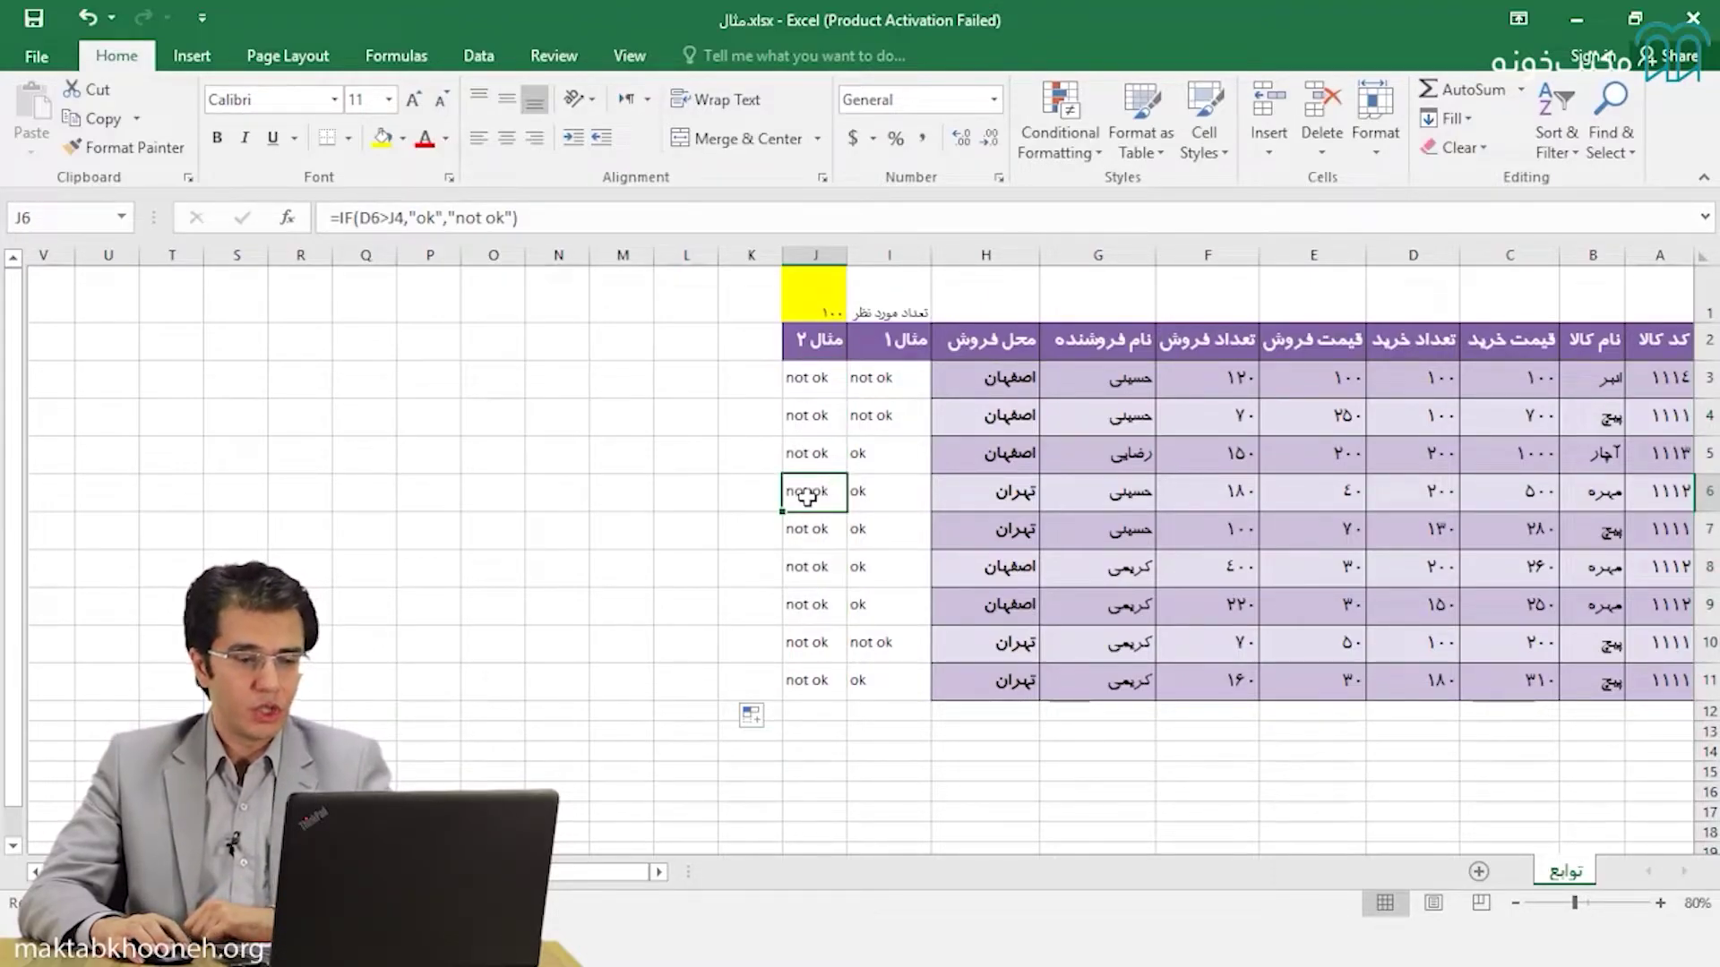
# Repoint the comparisons in J6 and J7 from J4 and J5 to J1
pyautogui.doubleClick(807, 498)
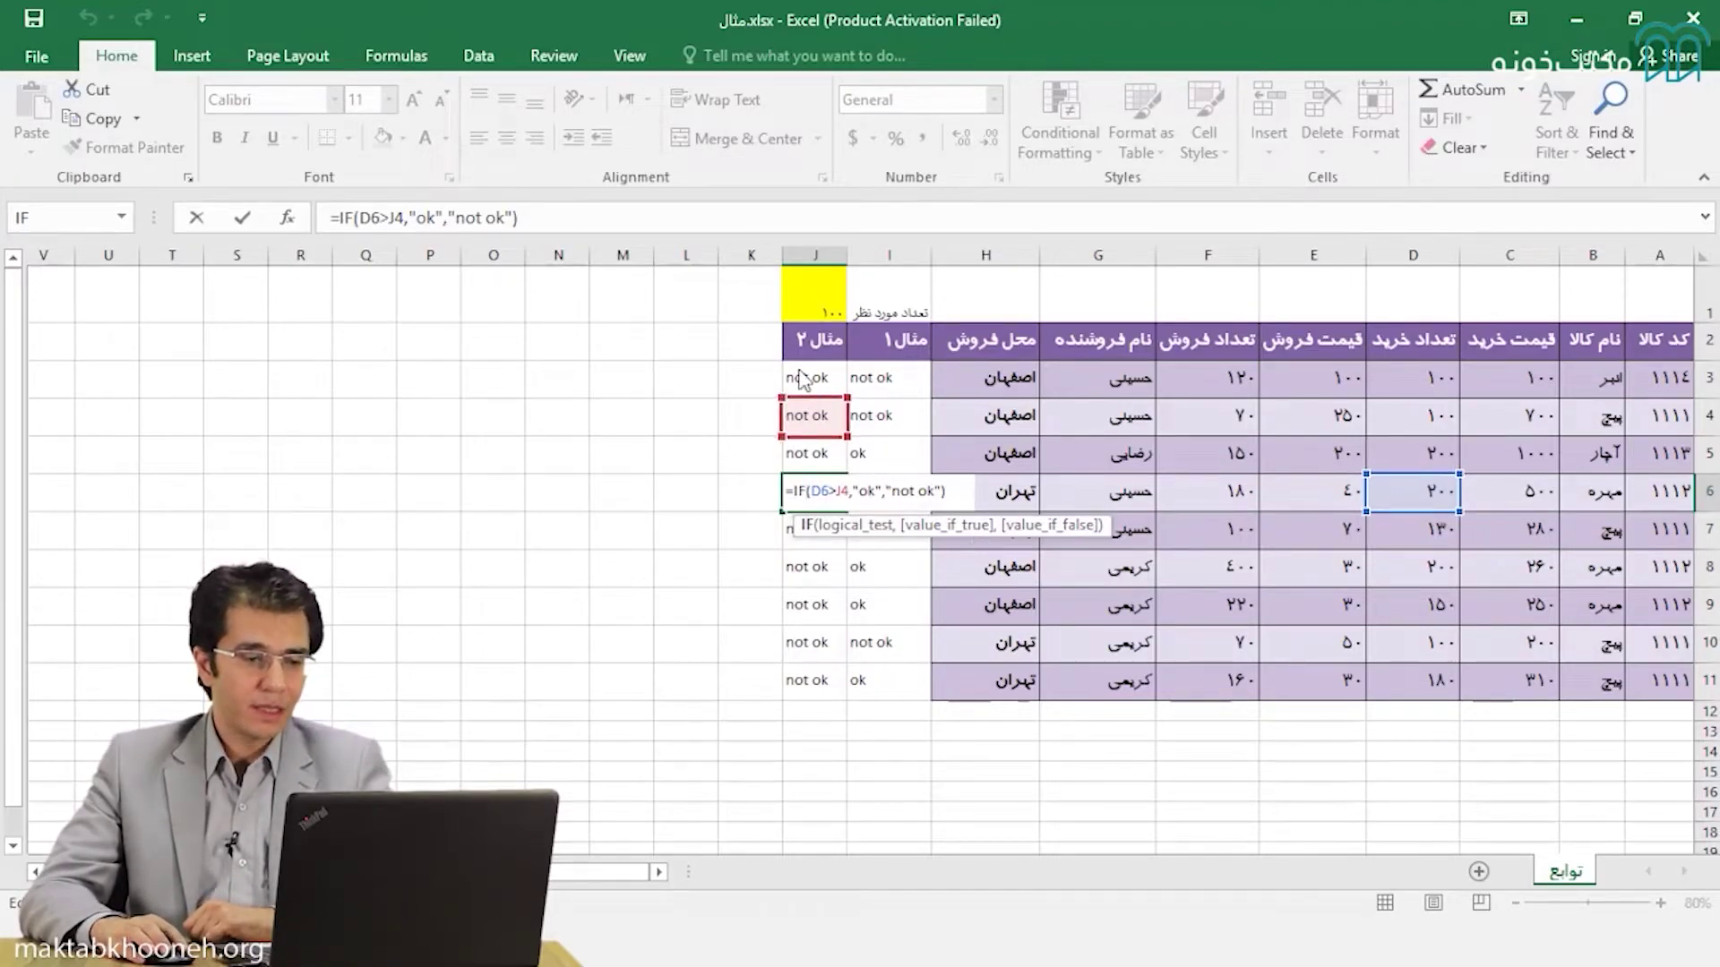
pyautogui.moveTo(806, 399)
pyautogui.mouseDown()
pyautogui.moveTo(798, 296)
pyautogui.moveTo(816, 434)
pyautogui.mouseUp()
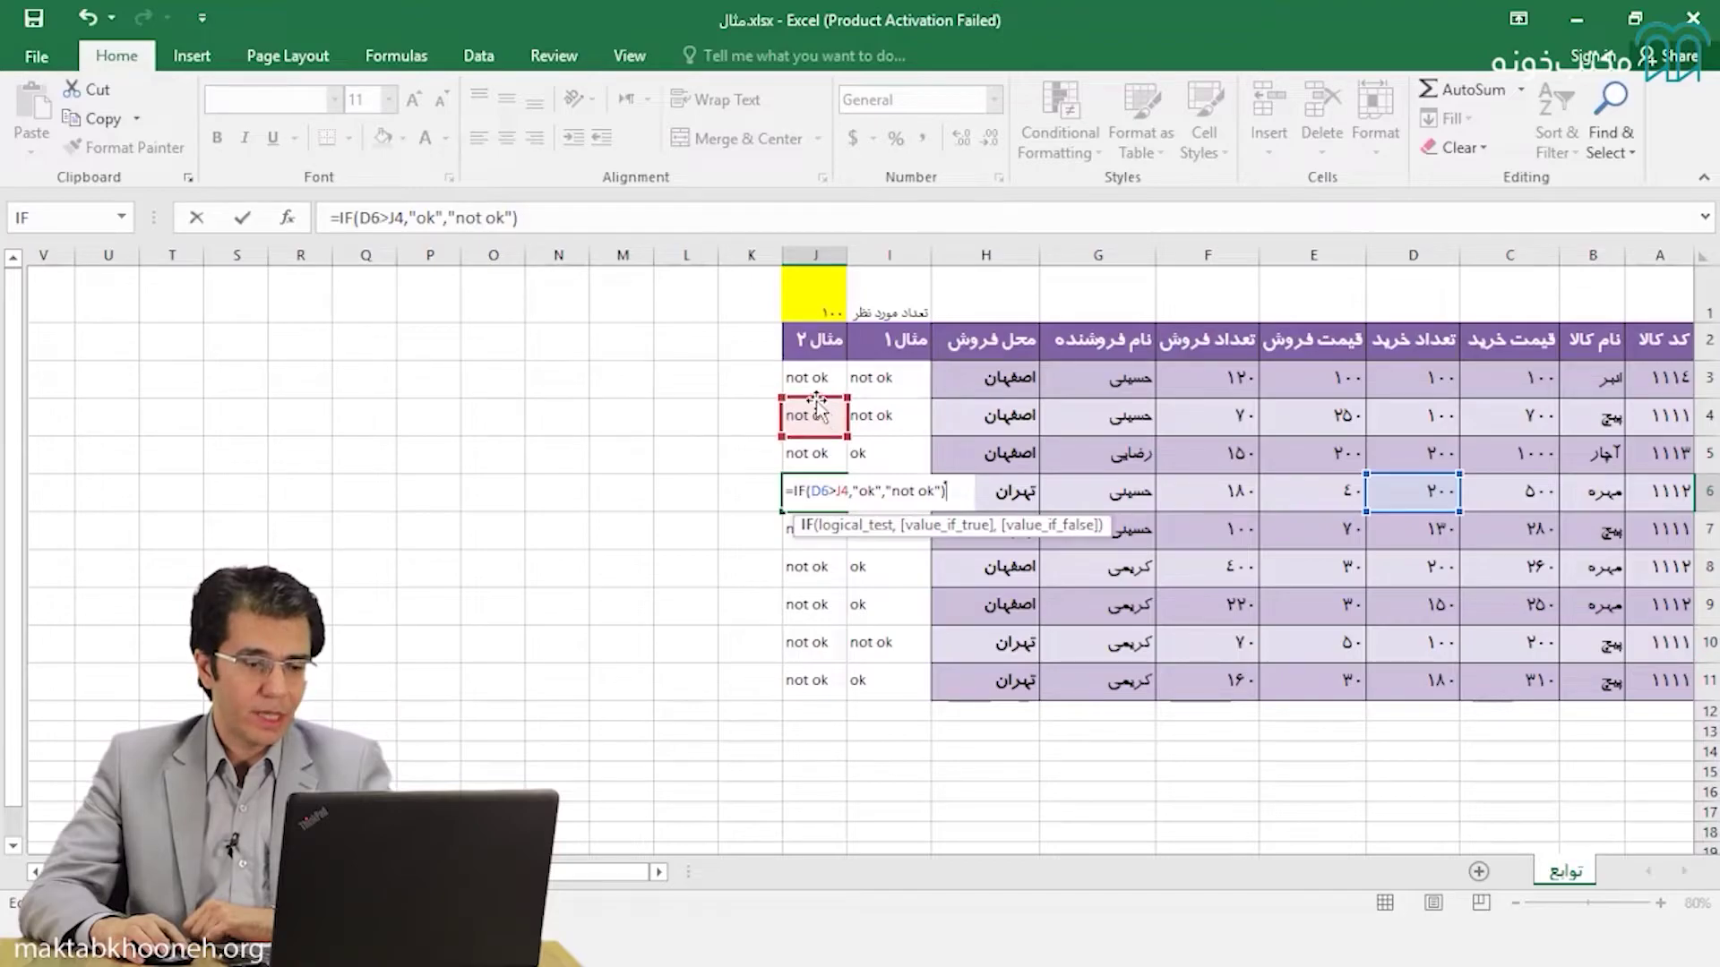
pyautogui.moveTo(818, 405); pyautogui.dragTo(820, 313)
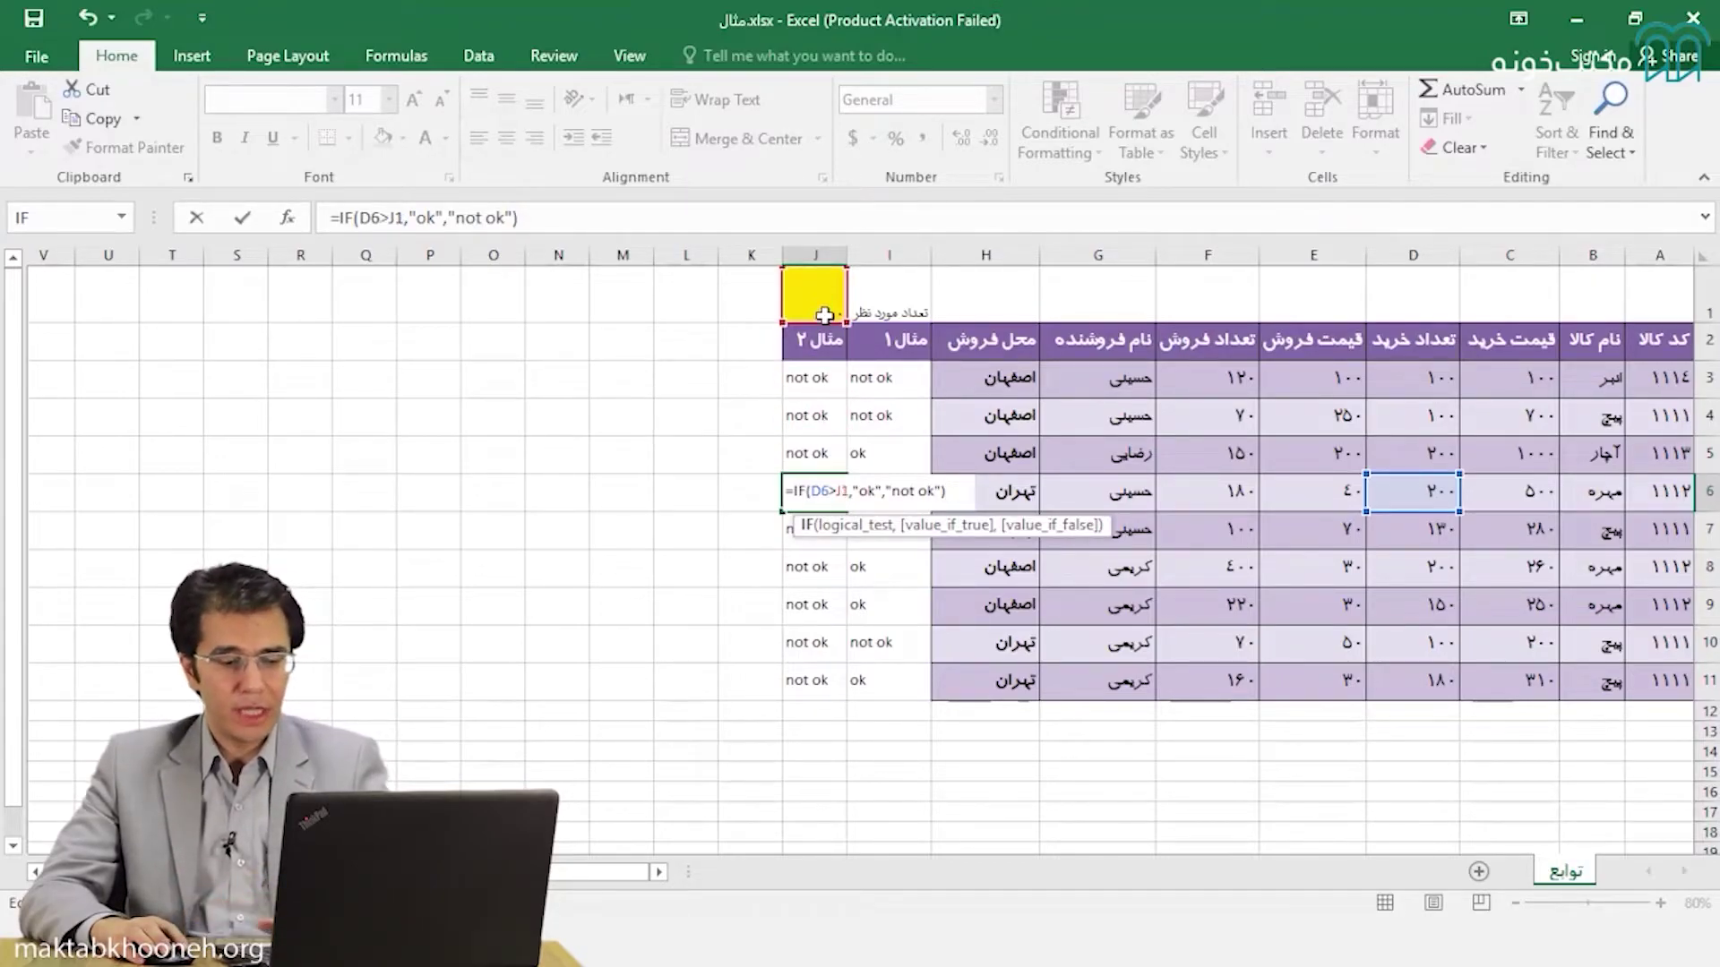
pyautogui.press('Return')
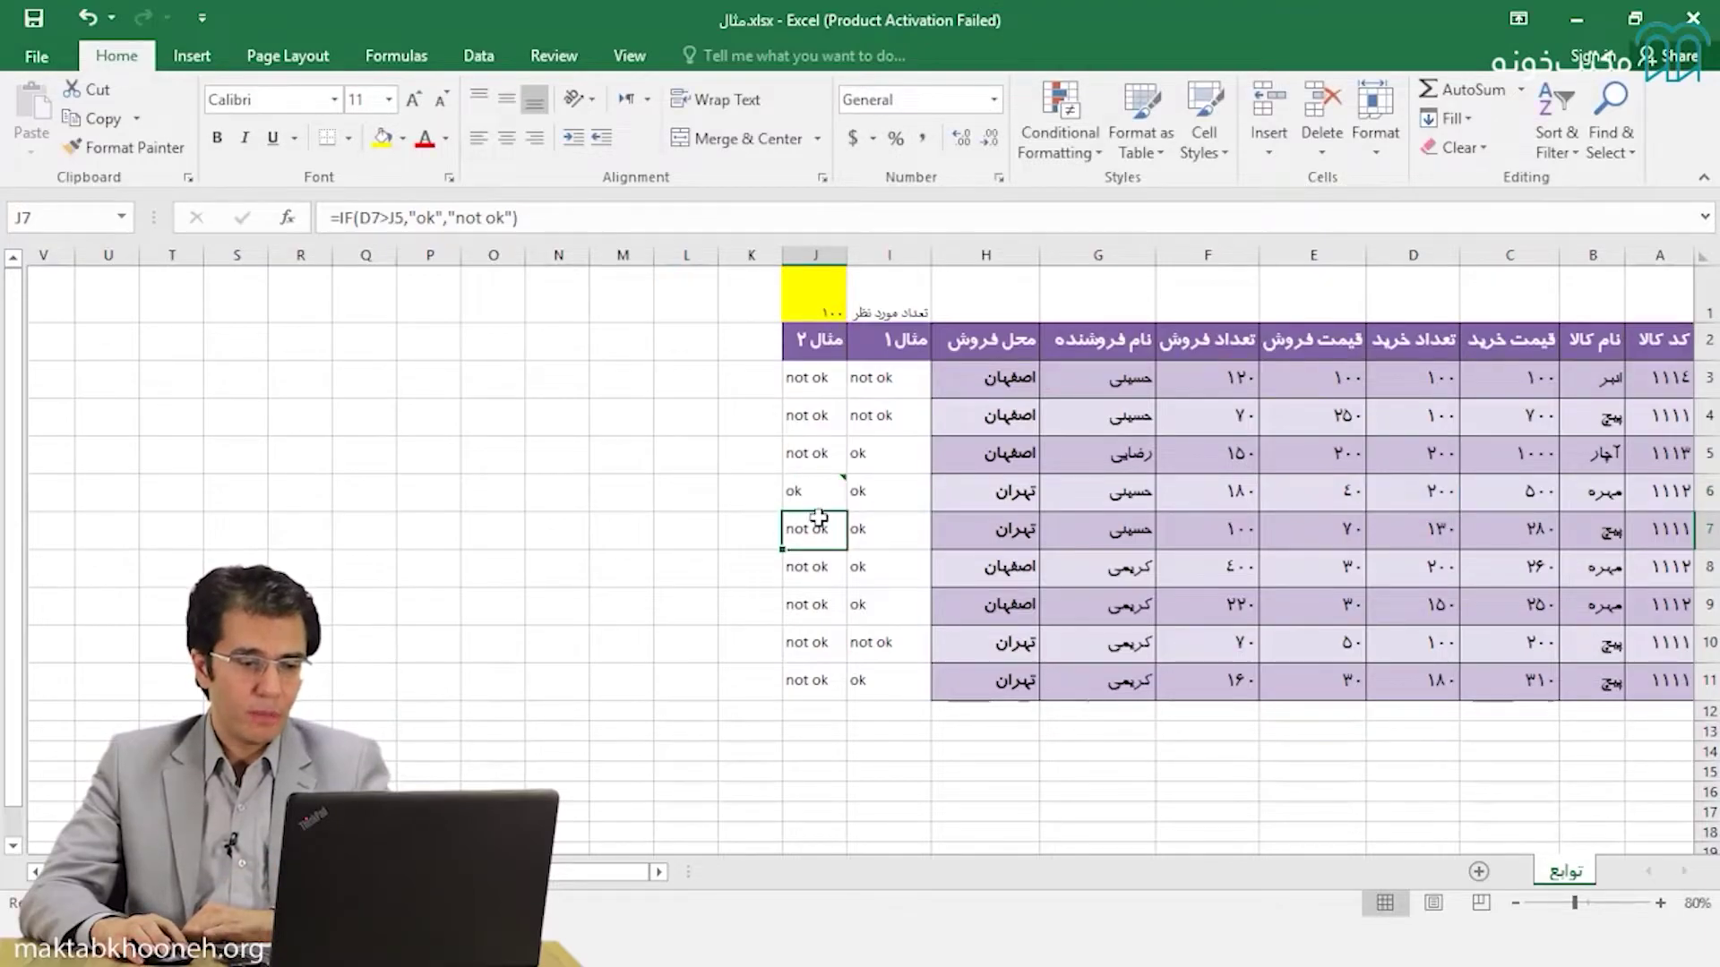
pyautogui.doubleClick(816, 535)
pyautogui.write('4')
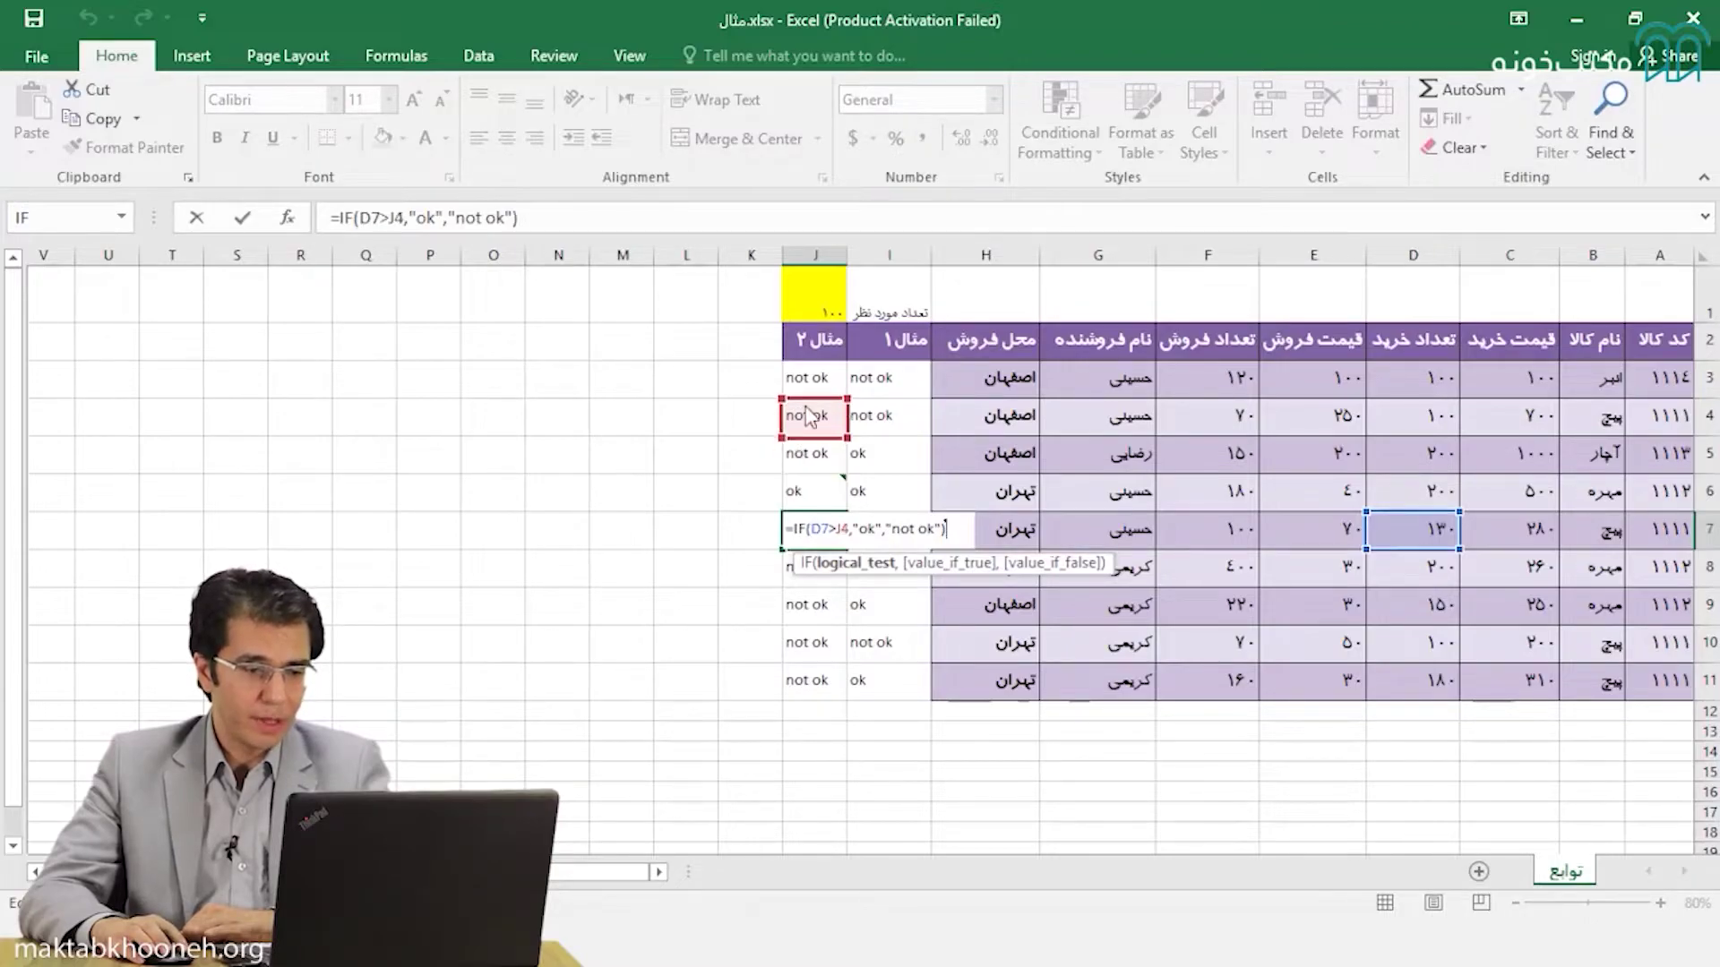
pyautogui.moveTo(806, 436); pyautogui.dragTo(810, 288)
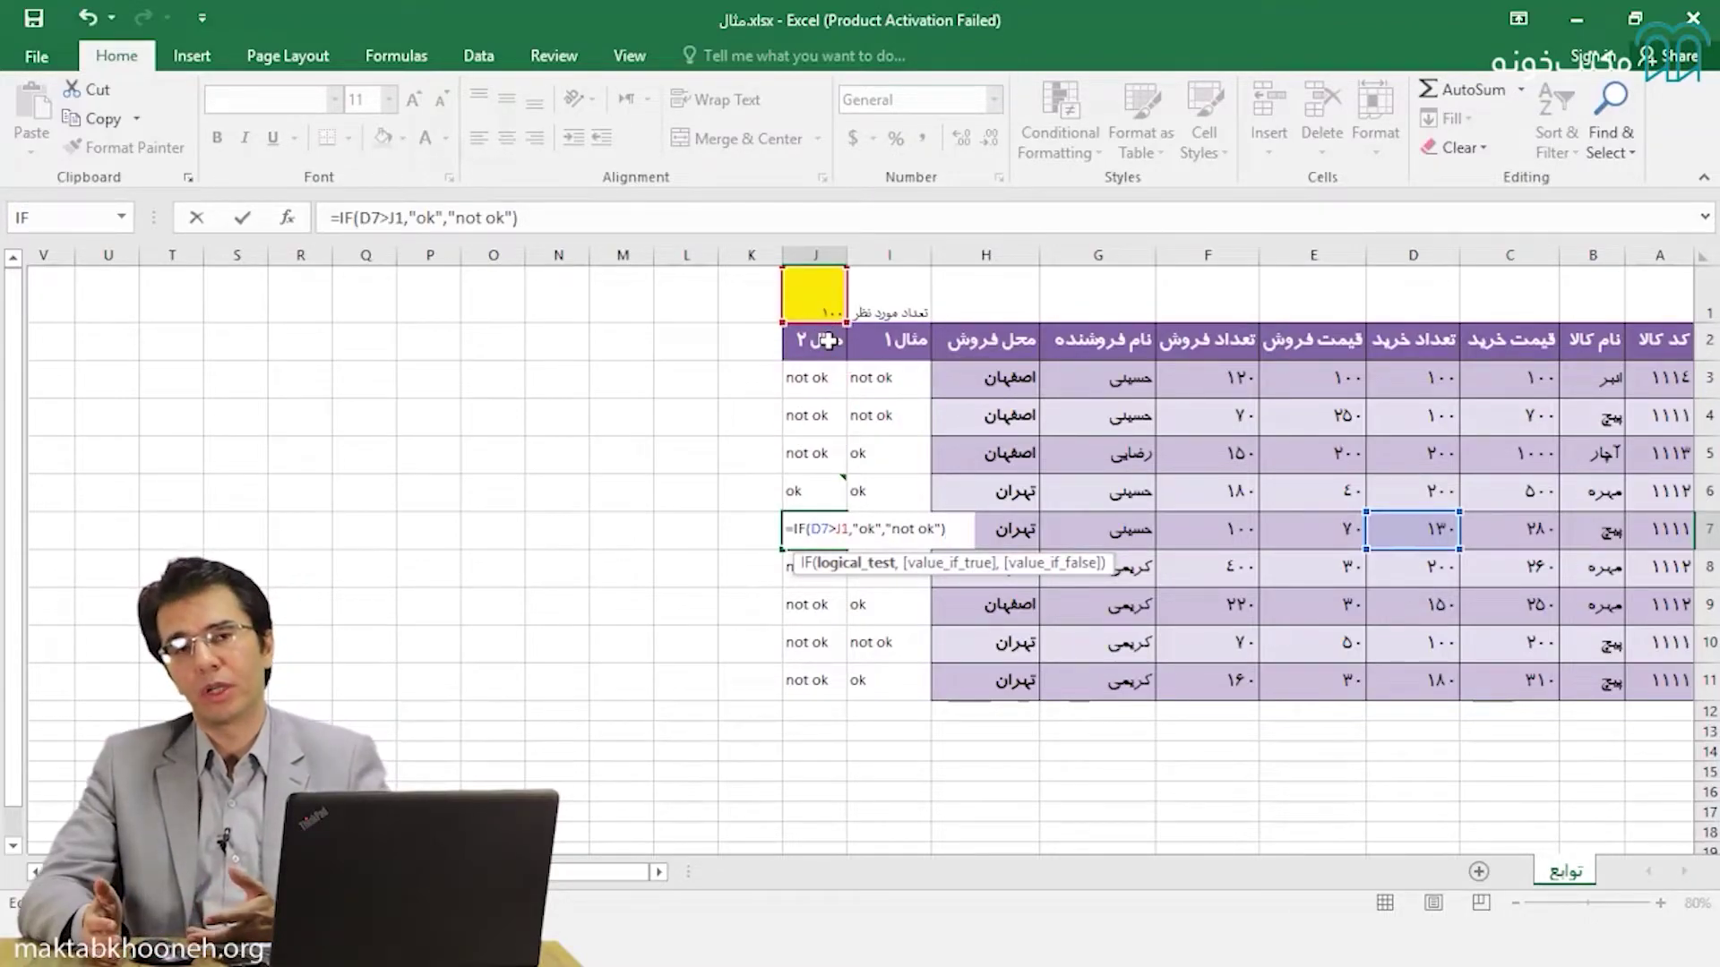
pyautogui.press('Return')
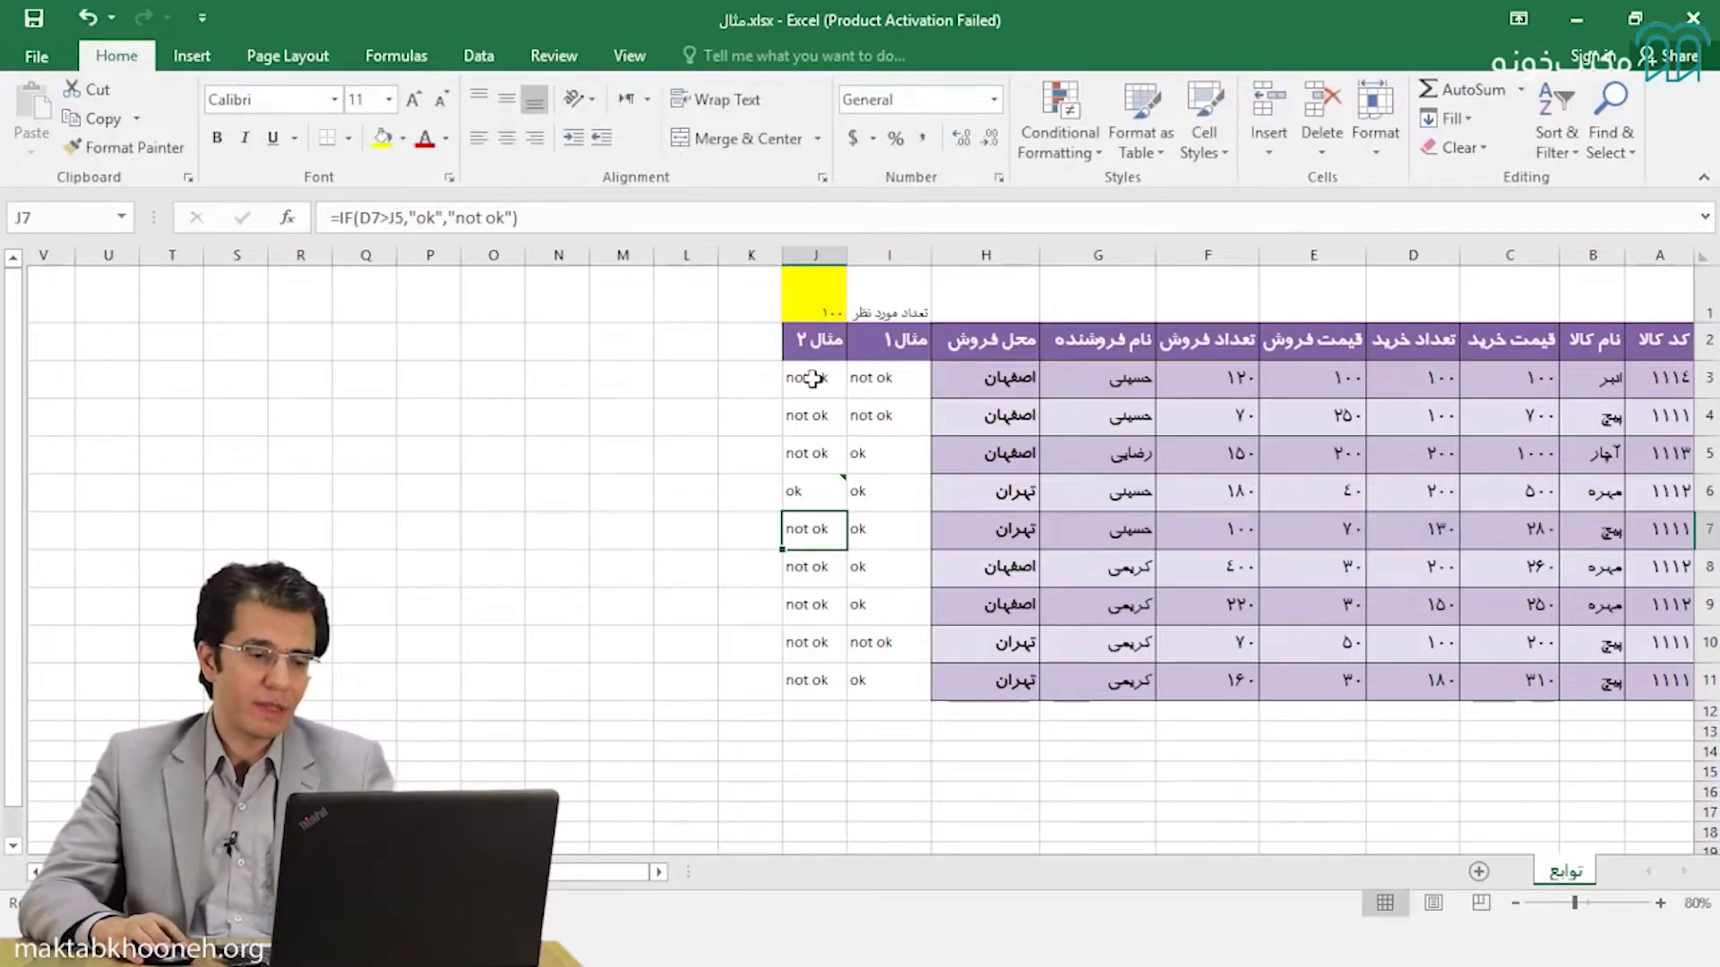
# Refill J3's formula down to J11 and repoint J11's comparison from J9 to J1
pyautogui.doubleClick(816, 377)
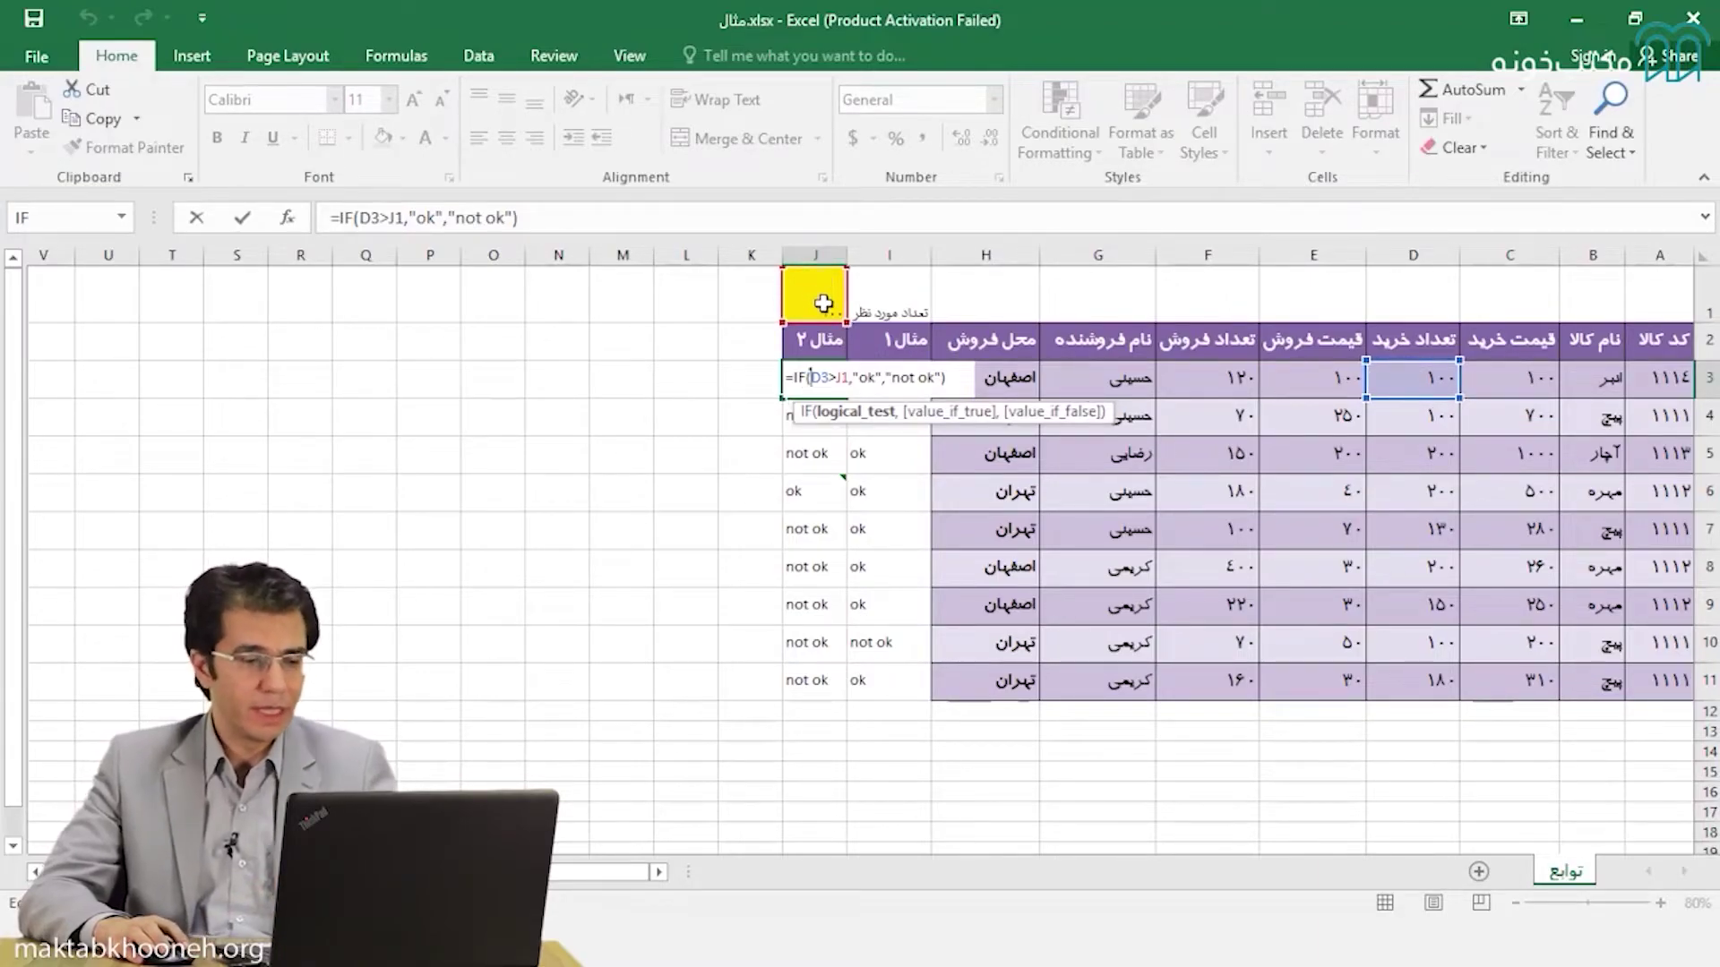
pyautogui.press('Return')
pyautogui.click(827, 369)
pyautogui.moveTo(787, 394); pyautogui.dragTo(793, 690)
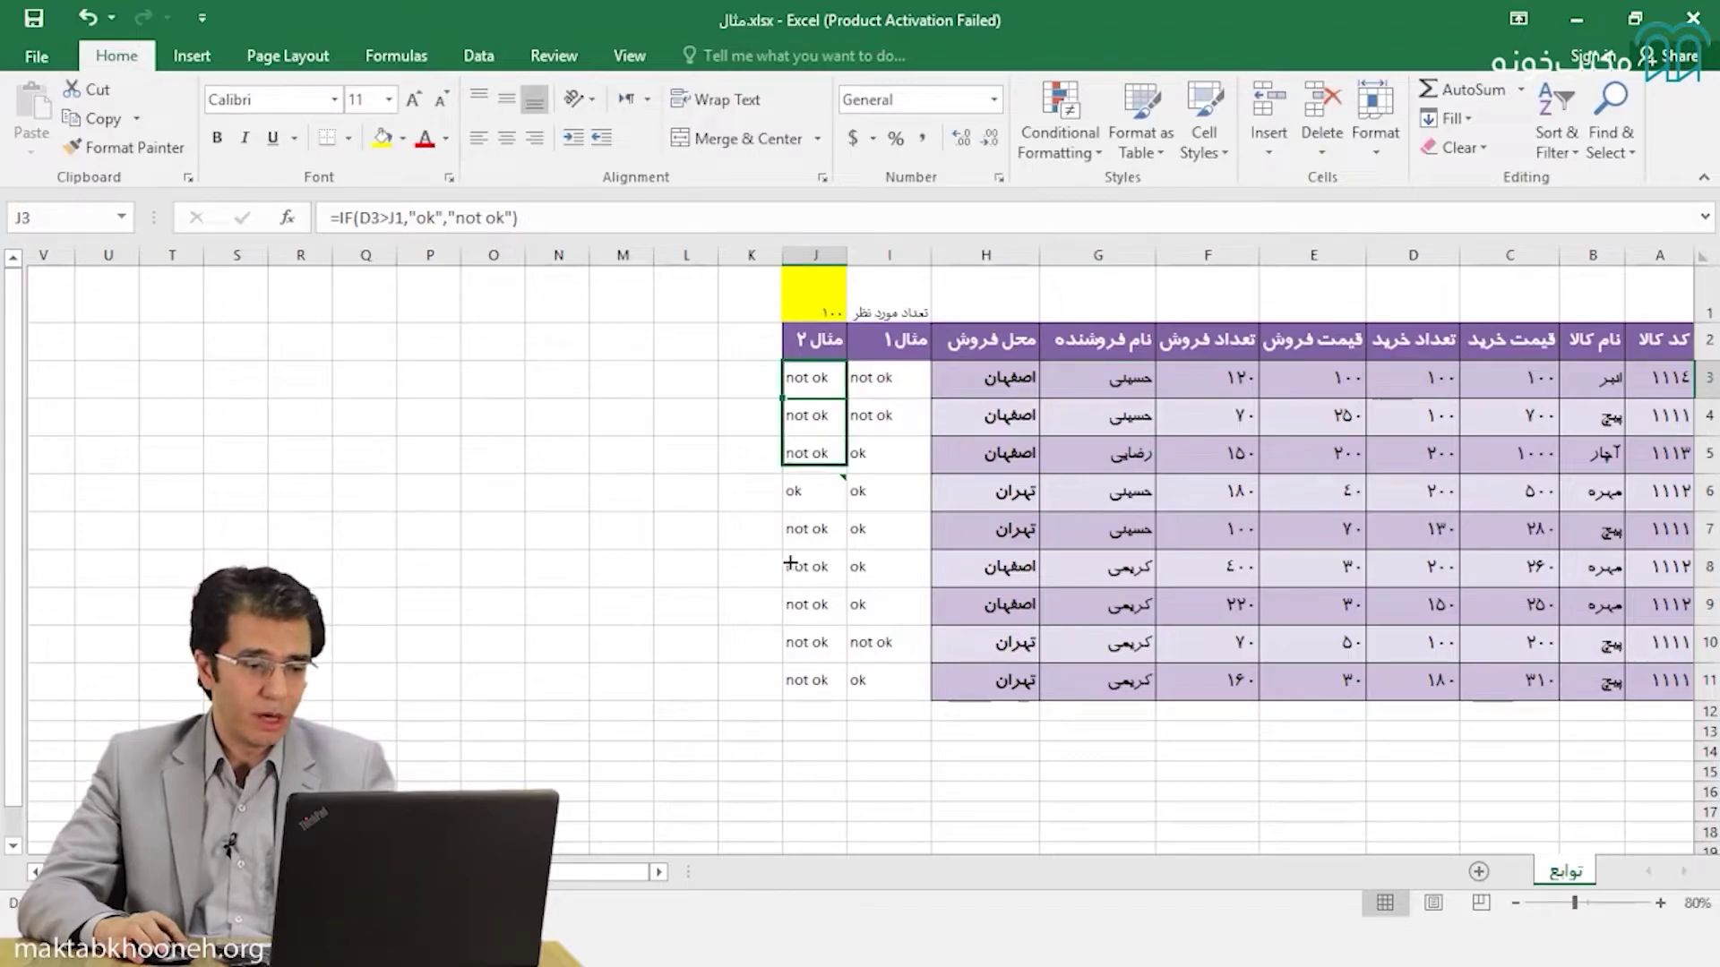
pyautogui.doubleClick(800, 687)
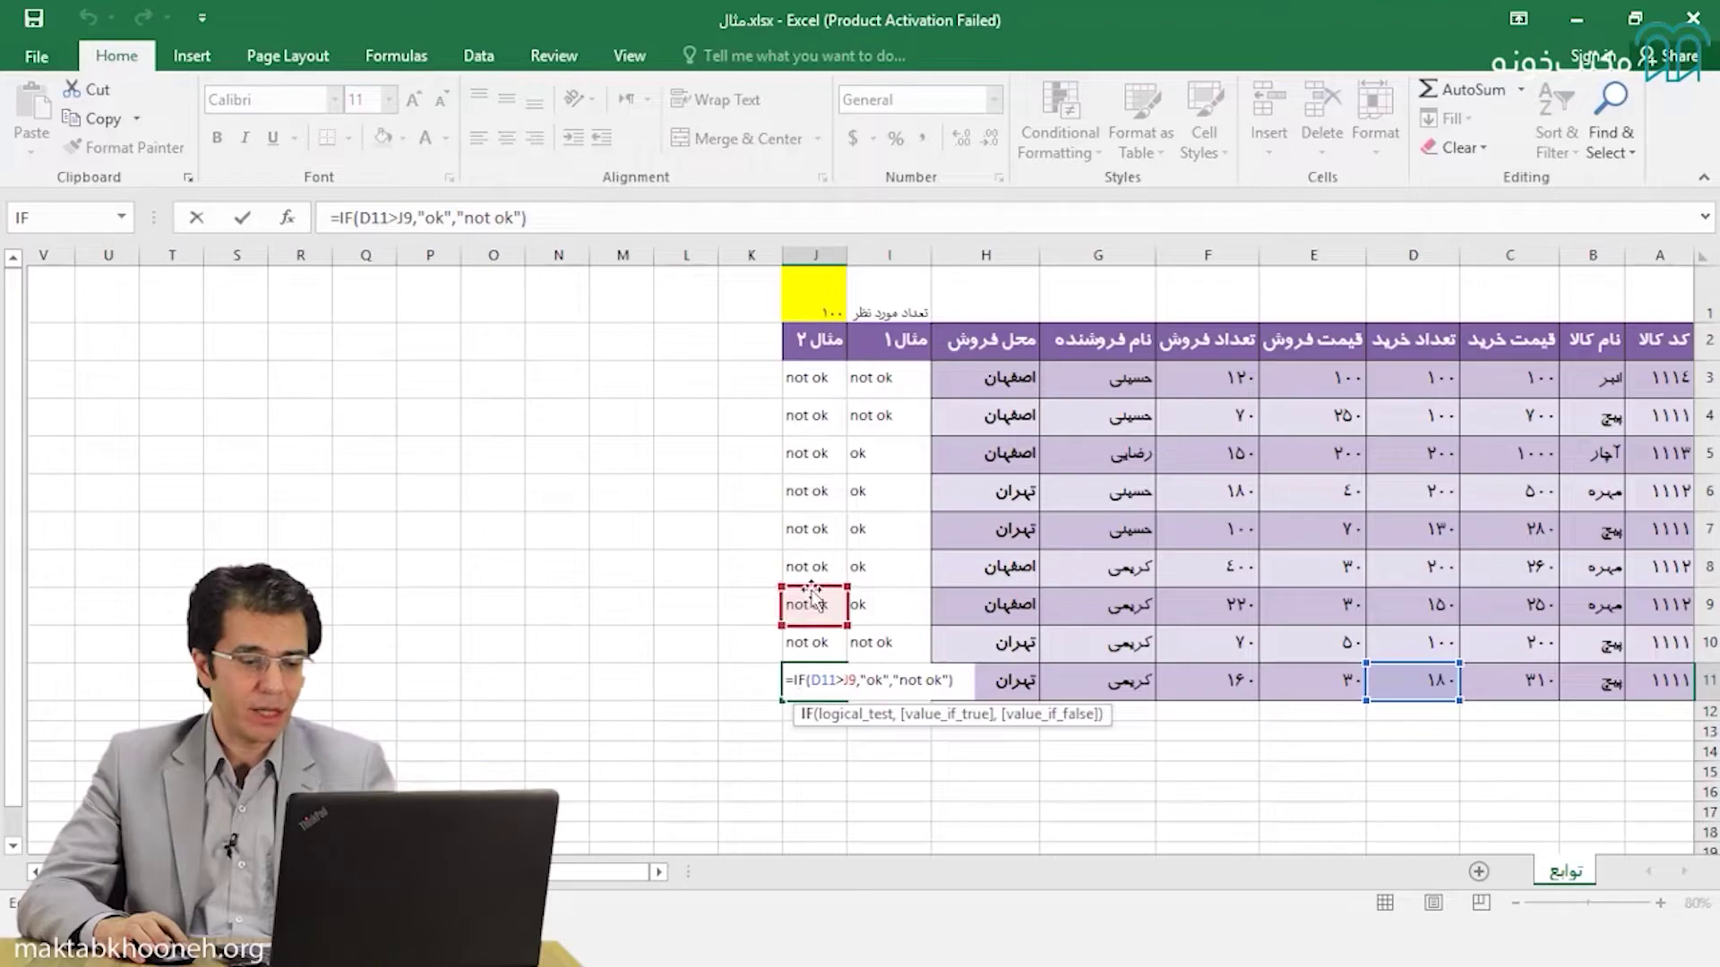
pyautogui.moveTo(815, 591); pyautogui.dragTo(815, 273)
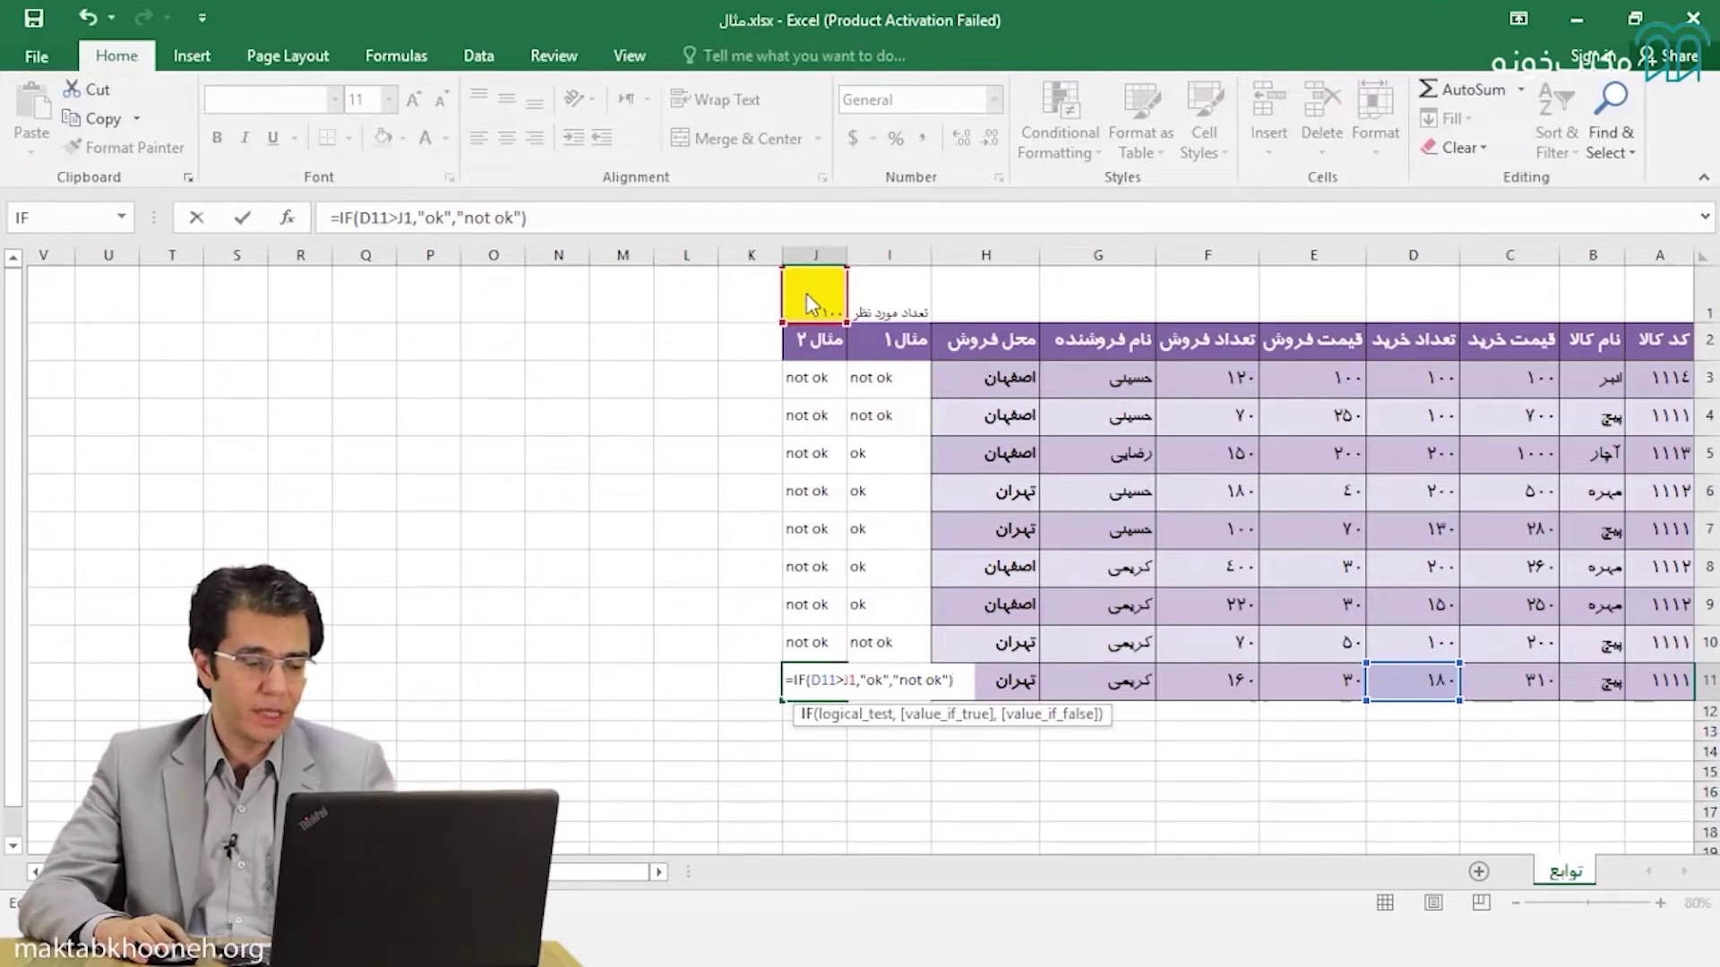
# Clear the copied formulas from J4:J11
pyautogui.doubleClick(810, 377)
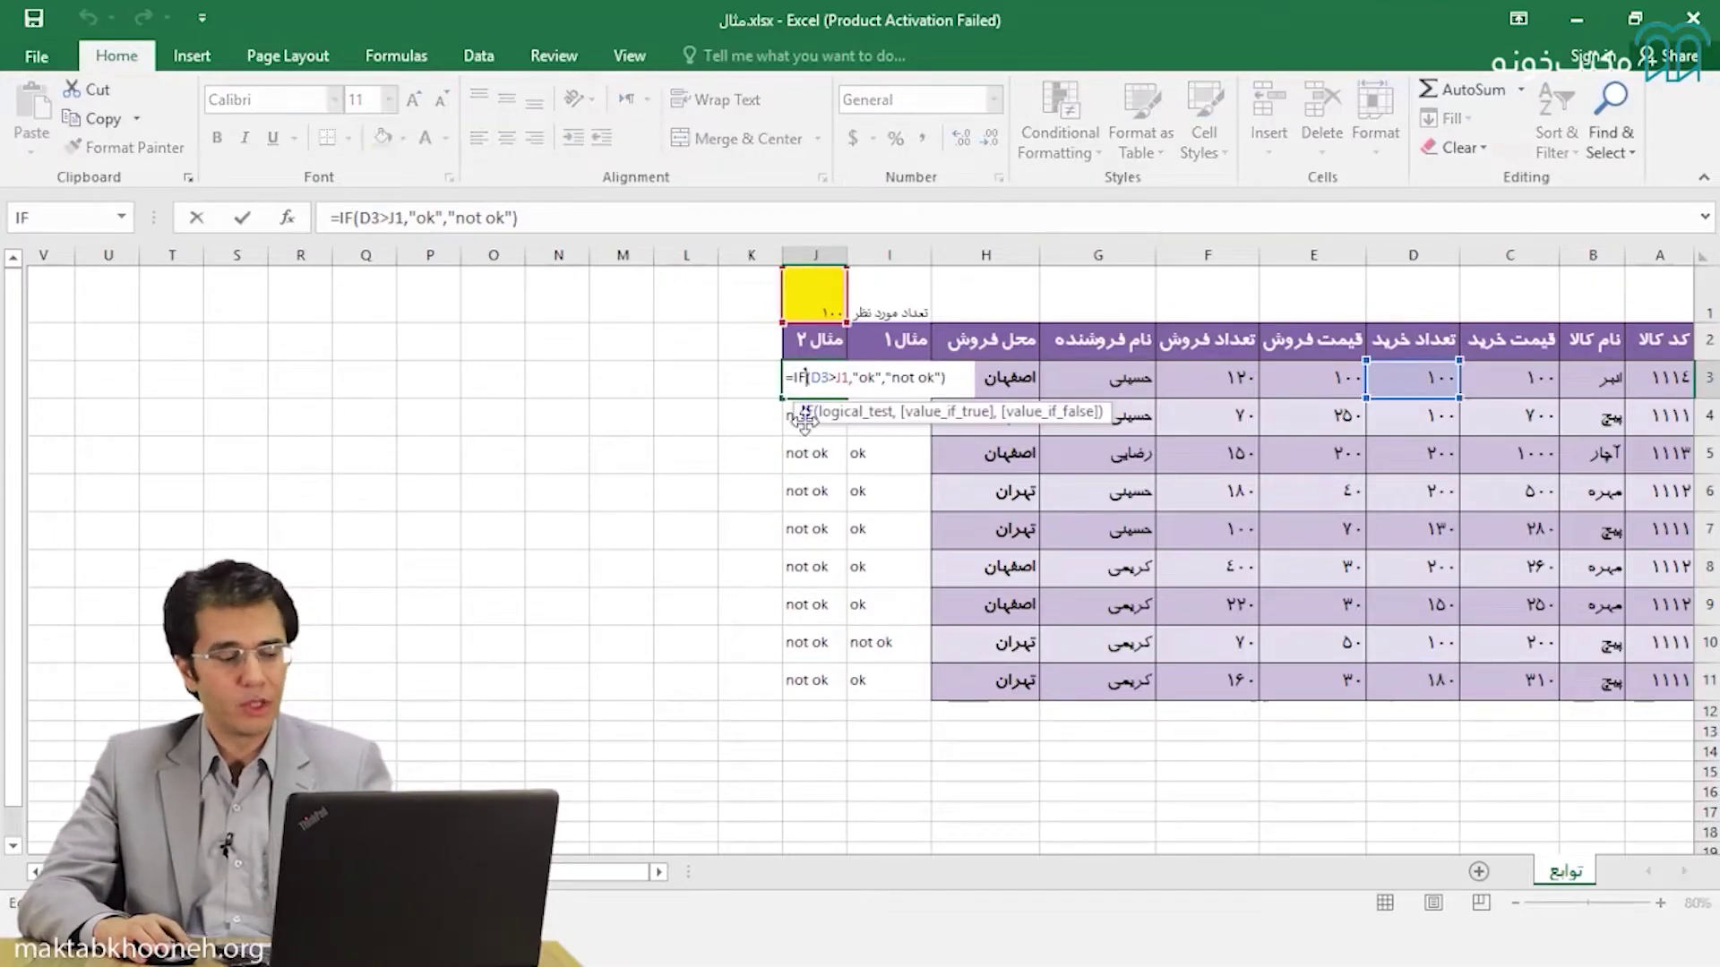
pyautogui.press('Return')
pyautogui.moveTo(802, 417); pyautogui.dragTo(800, 682)
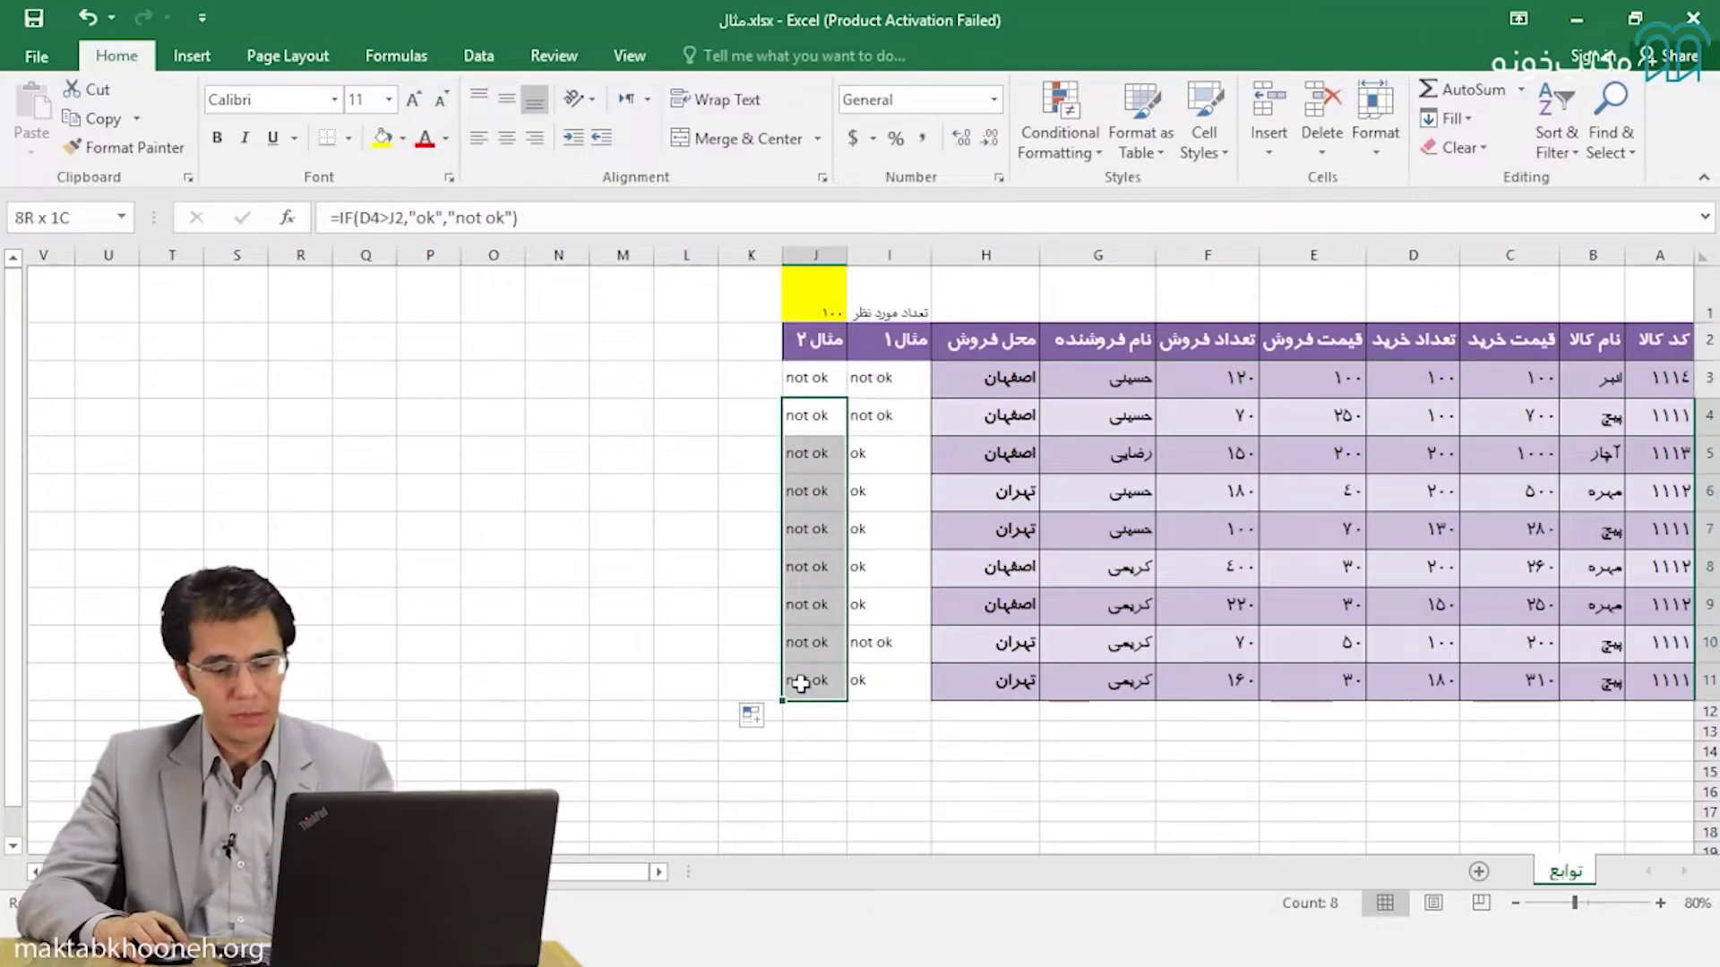
pyautogui.press('Delete')
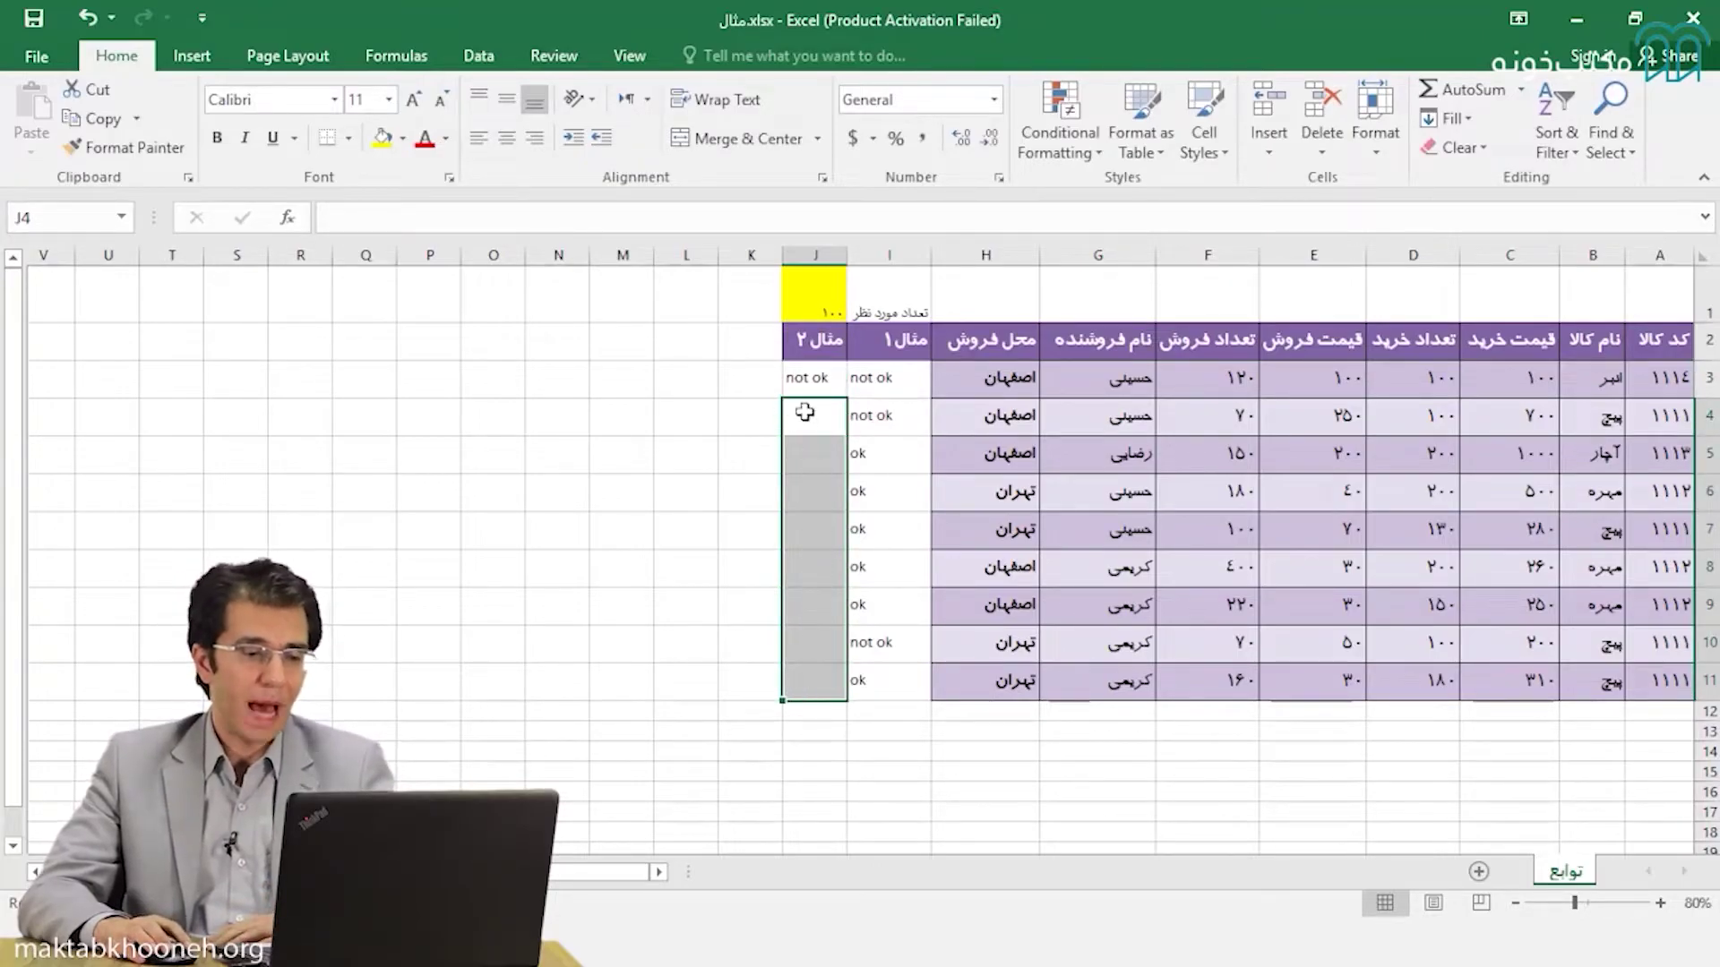
# Open =IF(D3>J1,"ok","not ok") in J3 with the cursor on the J1 reference
pyautogui.click(806, 377)
pyautogui.doubleClick(806, 377)
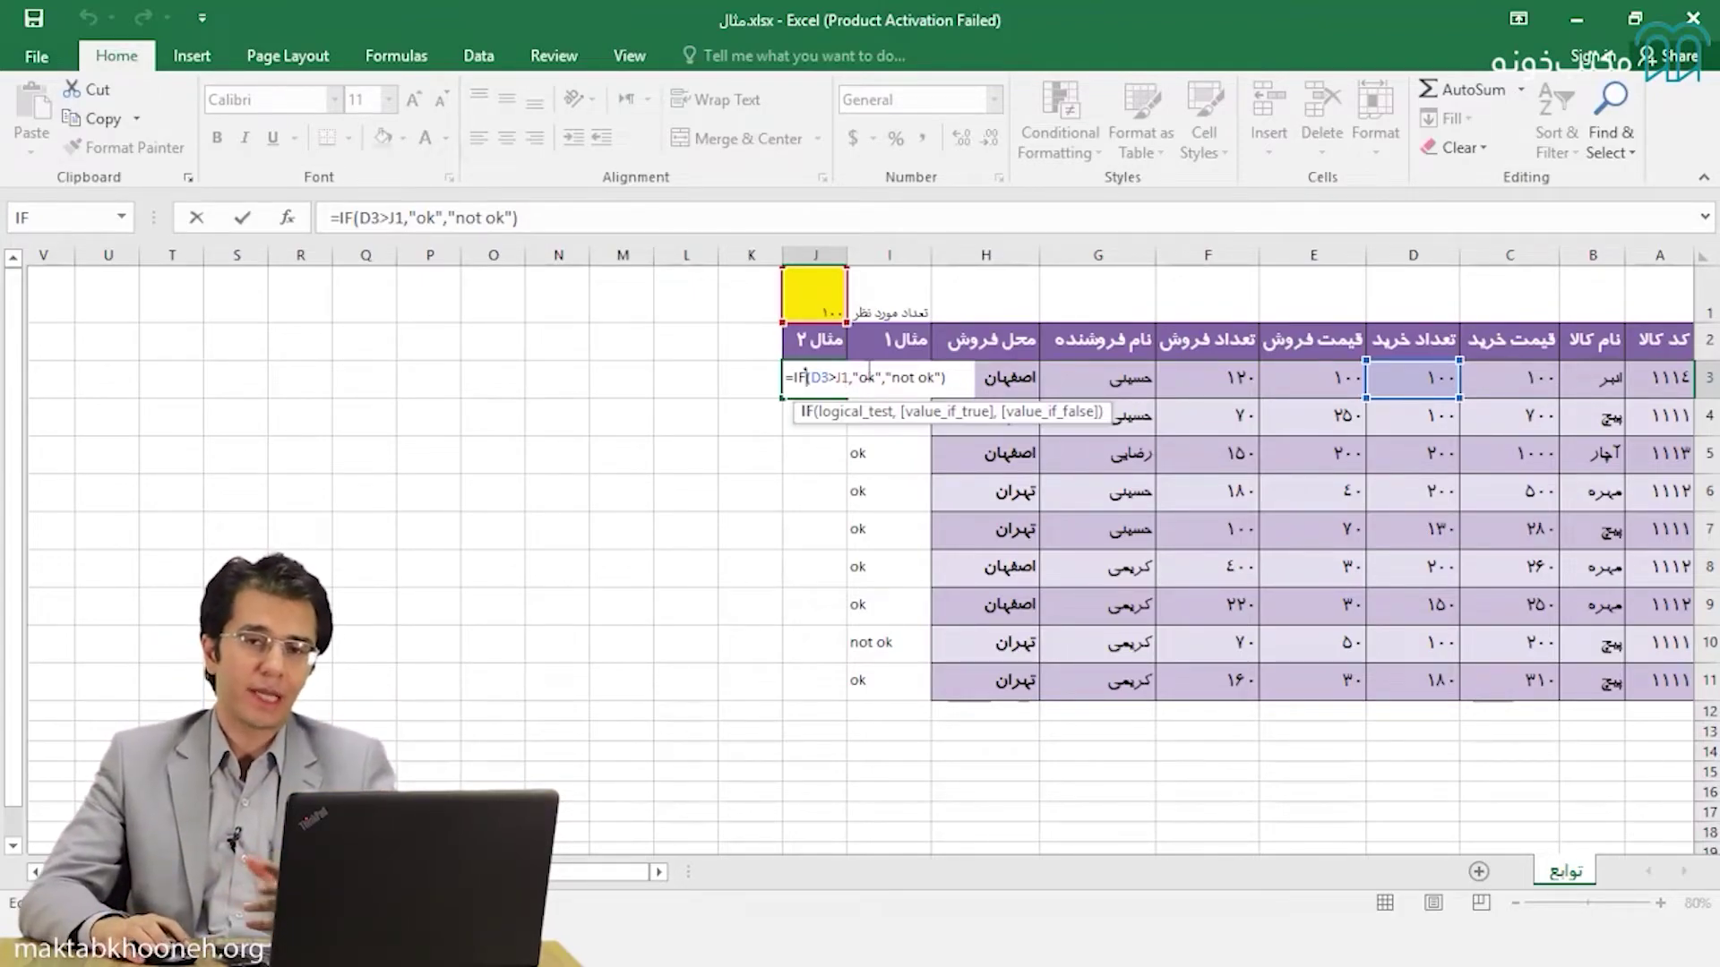
pyautogui.click(844, 377)
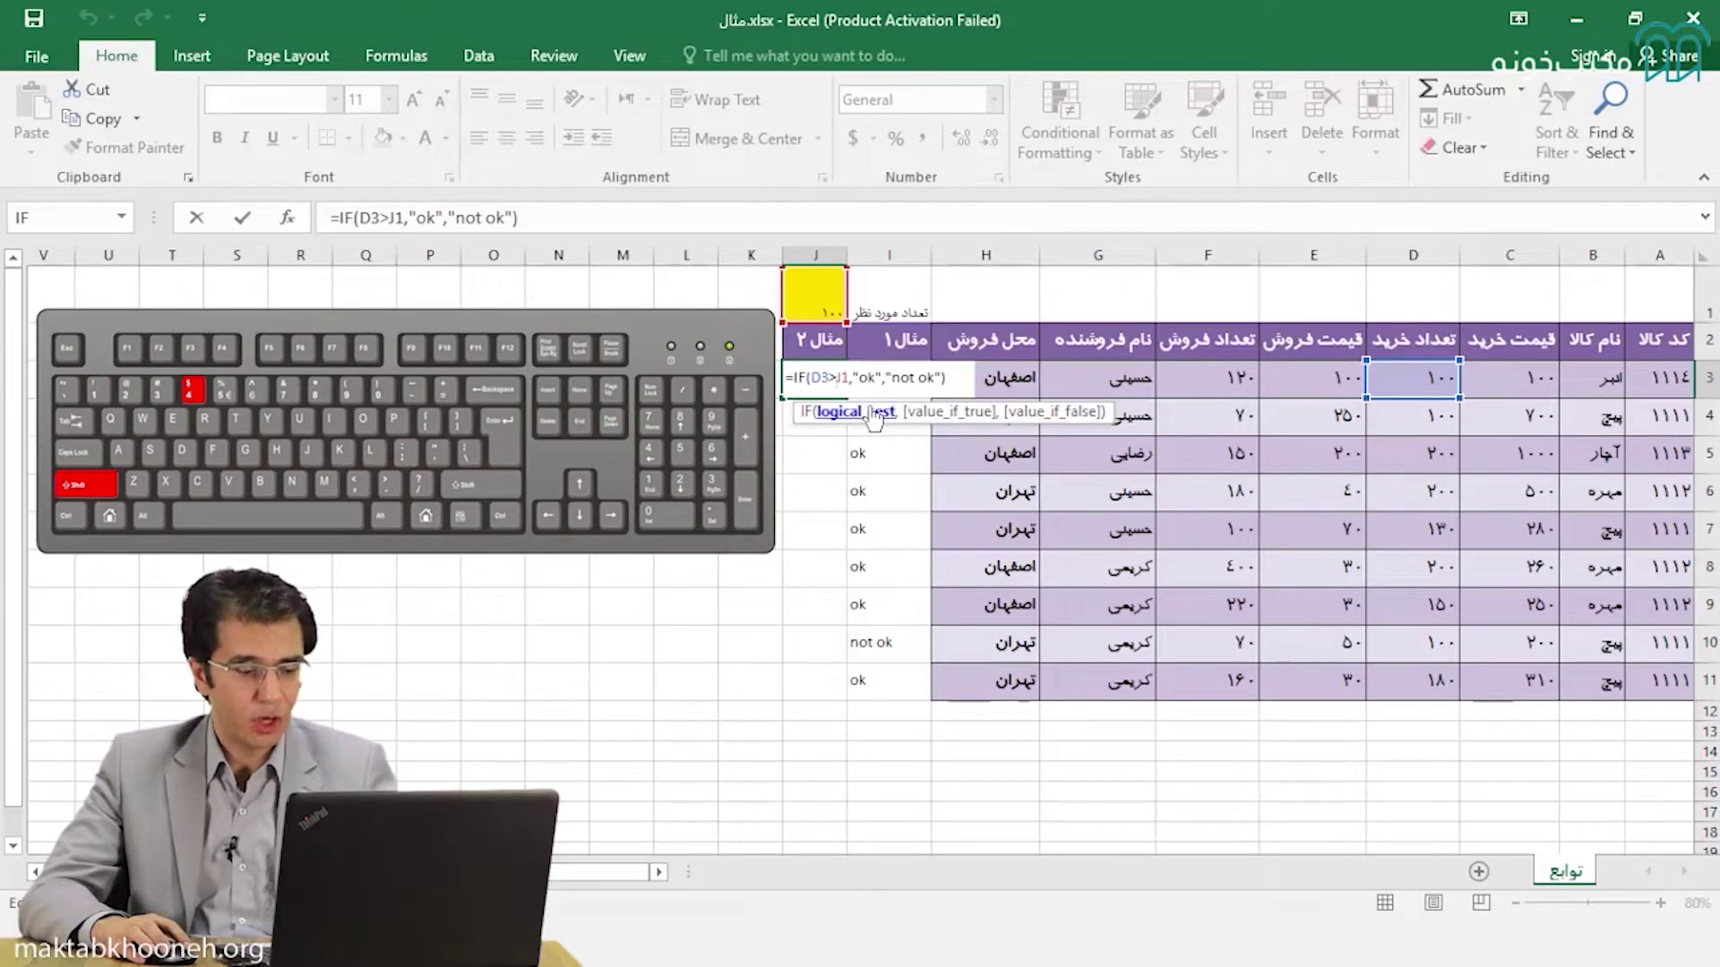
# Change J3's J1 reference to the absolute $J$1 and commit the formula
pyautogui.write('$J')
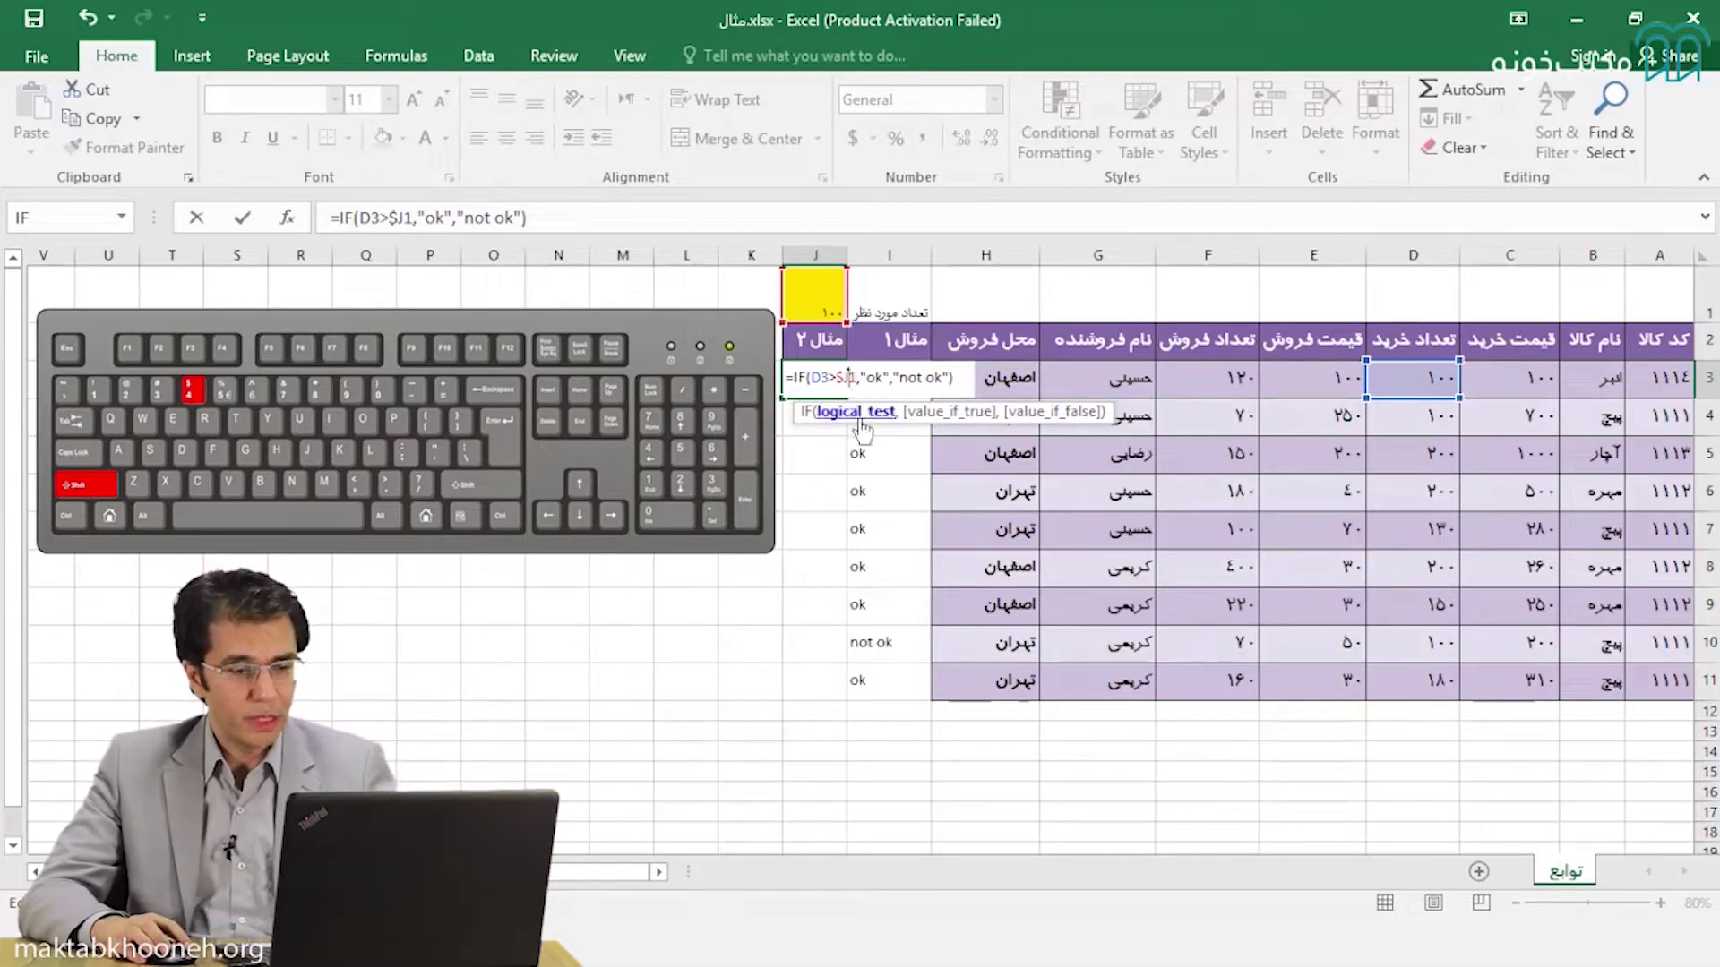
pyautogui.write('$')
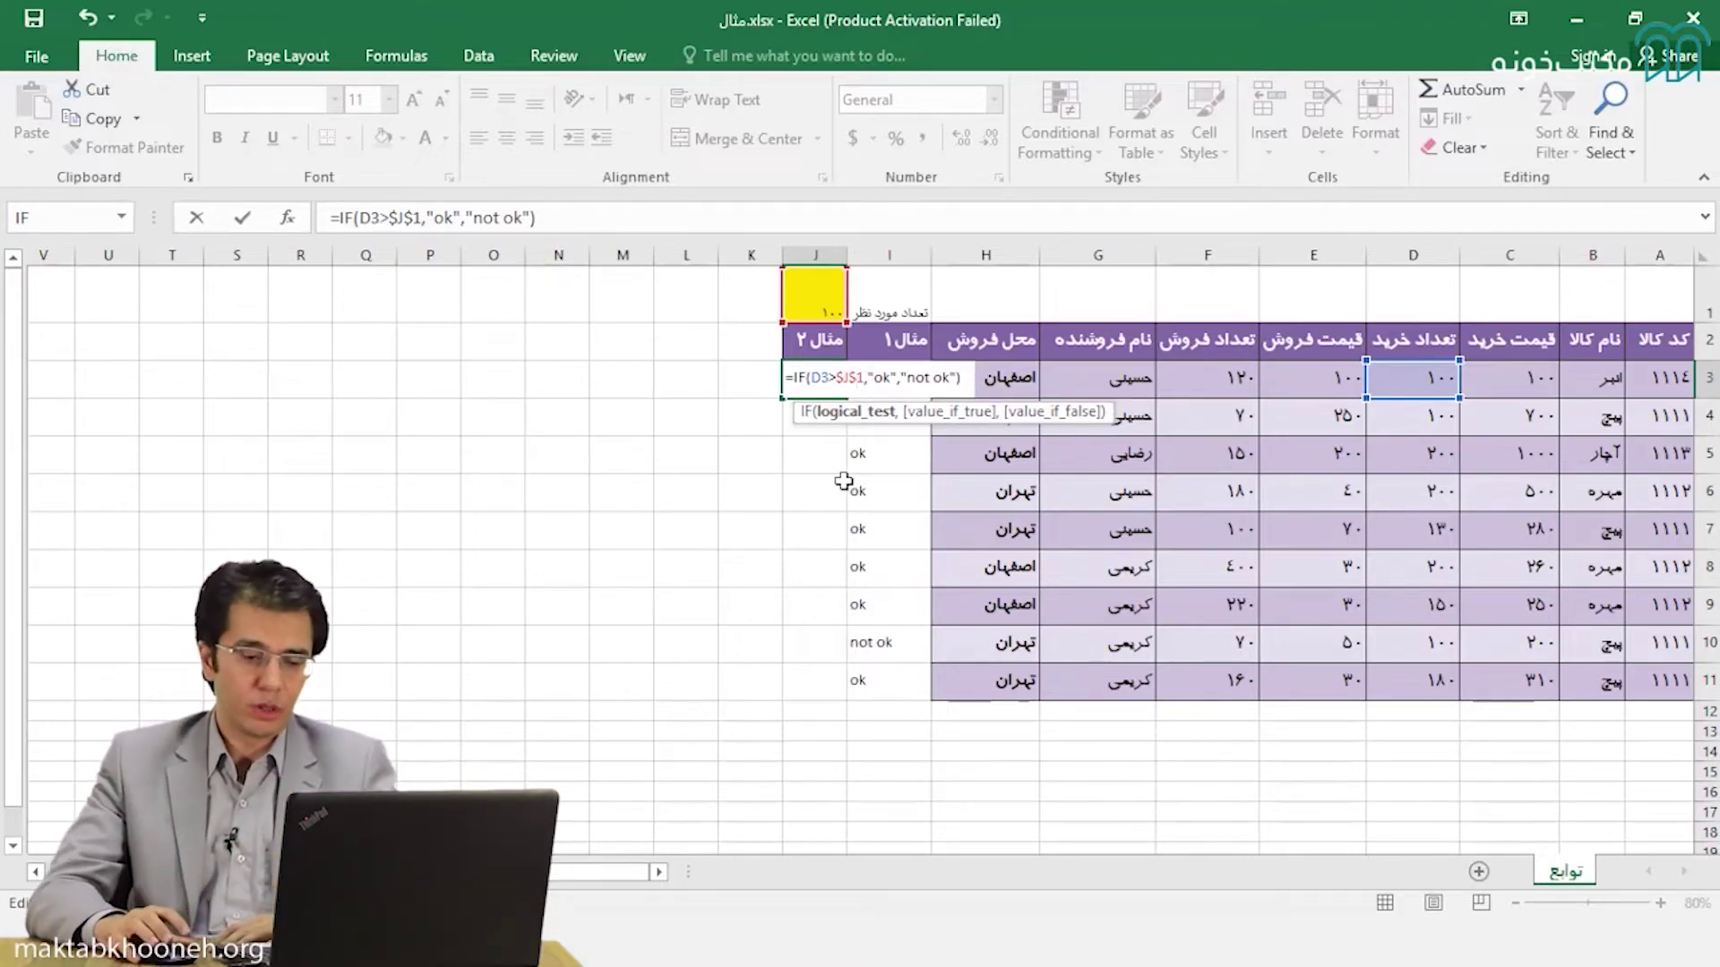
pyautogui.press('Return')
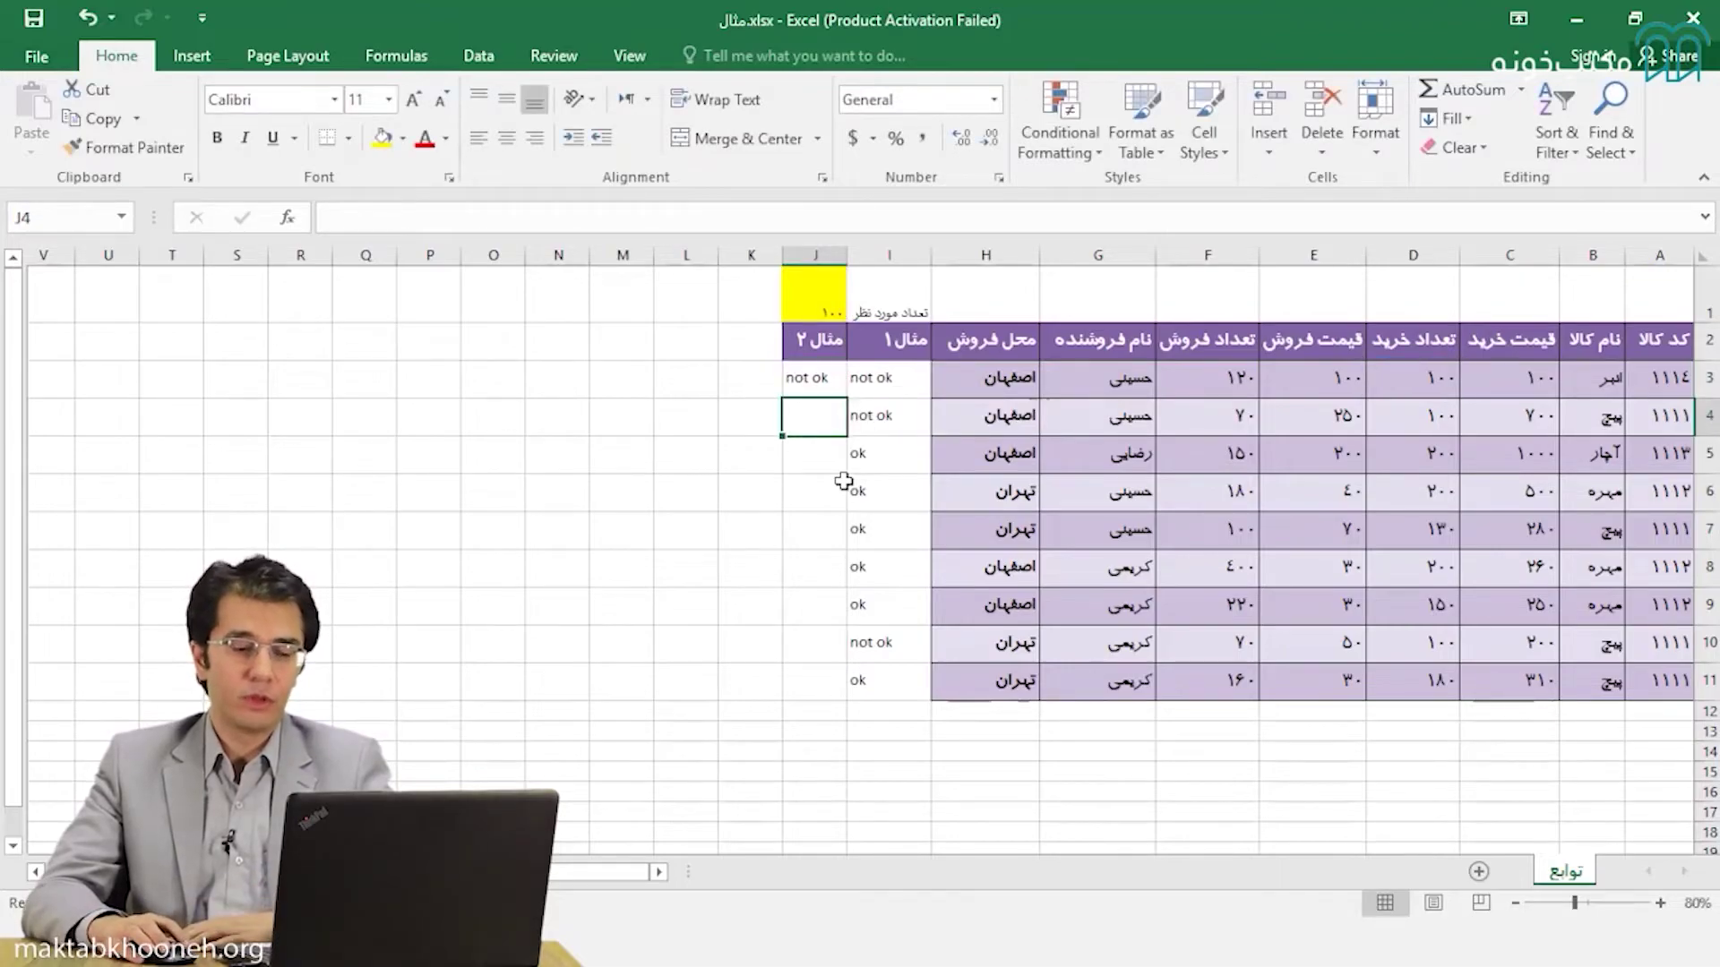
# Fill J3's $J$1 formula down through J11
pyautogui.click(809, 384)
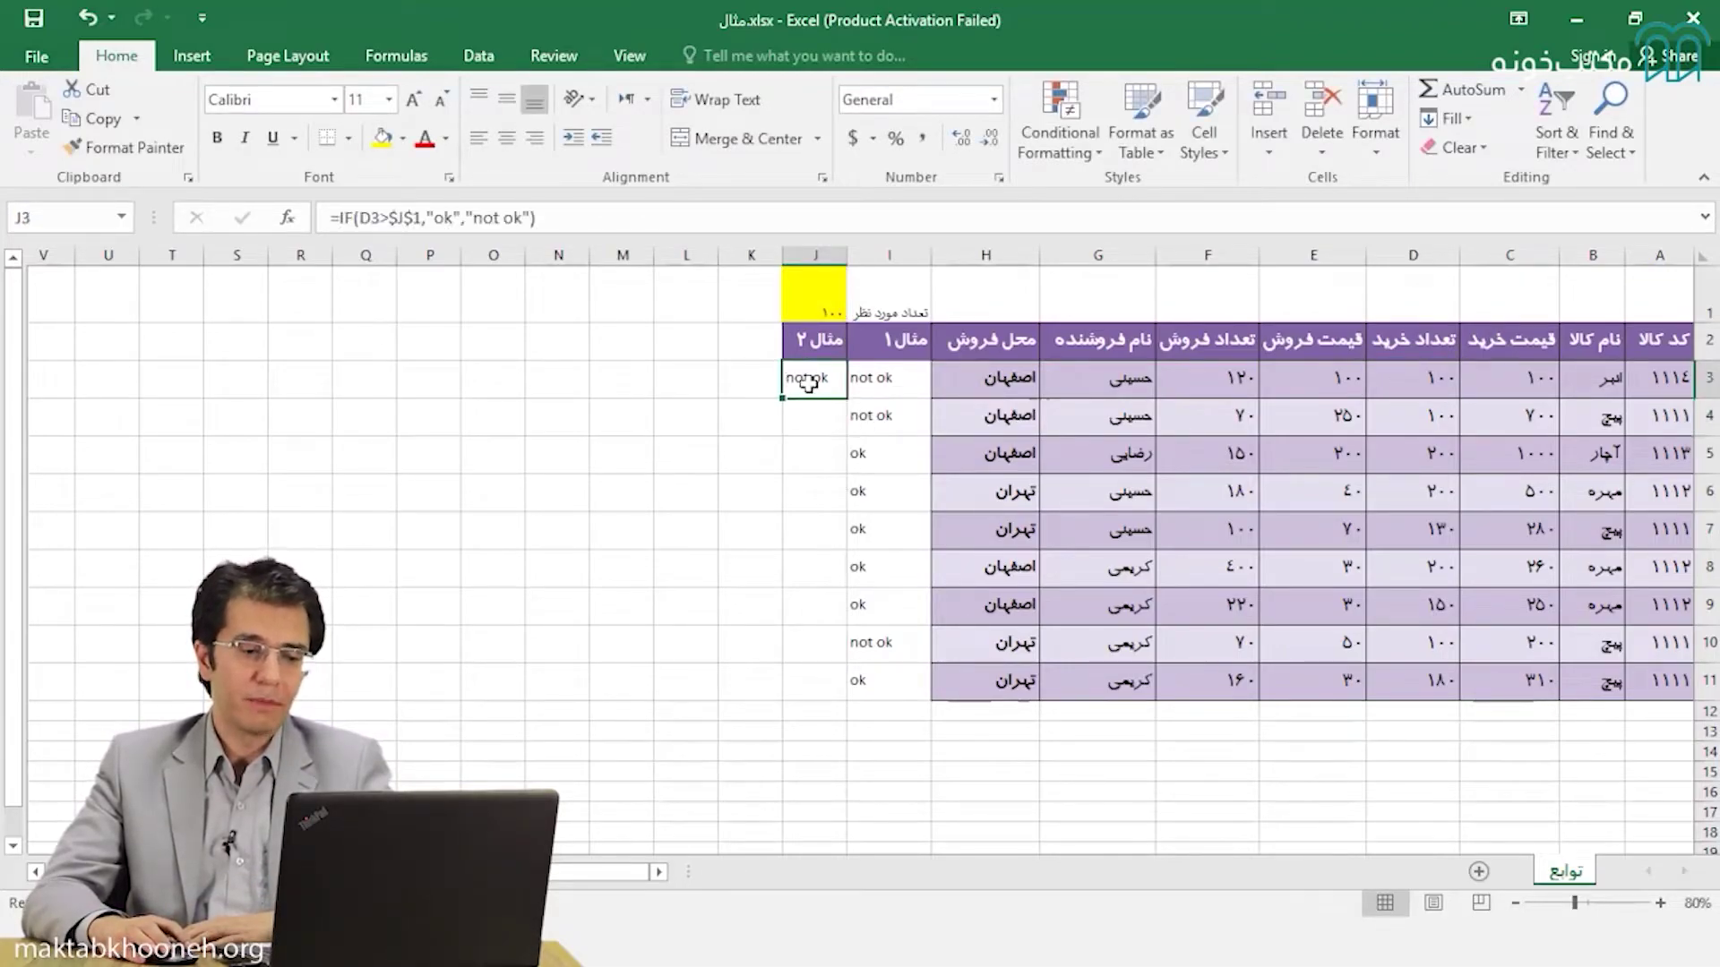
pyautogui.moveTo(788, 400); pyautogui.dragTo(776, 700)
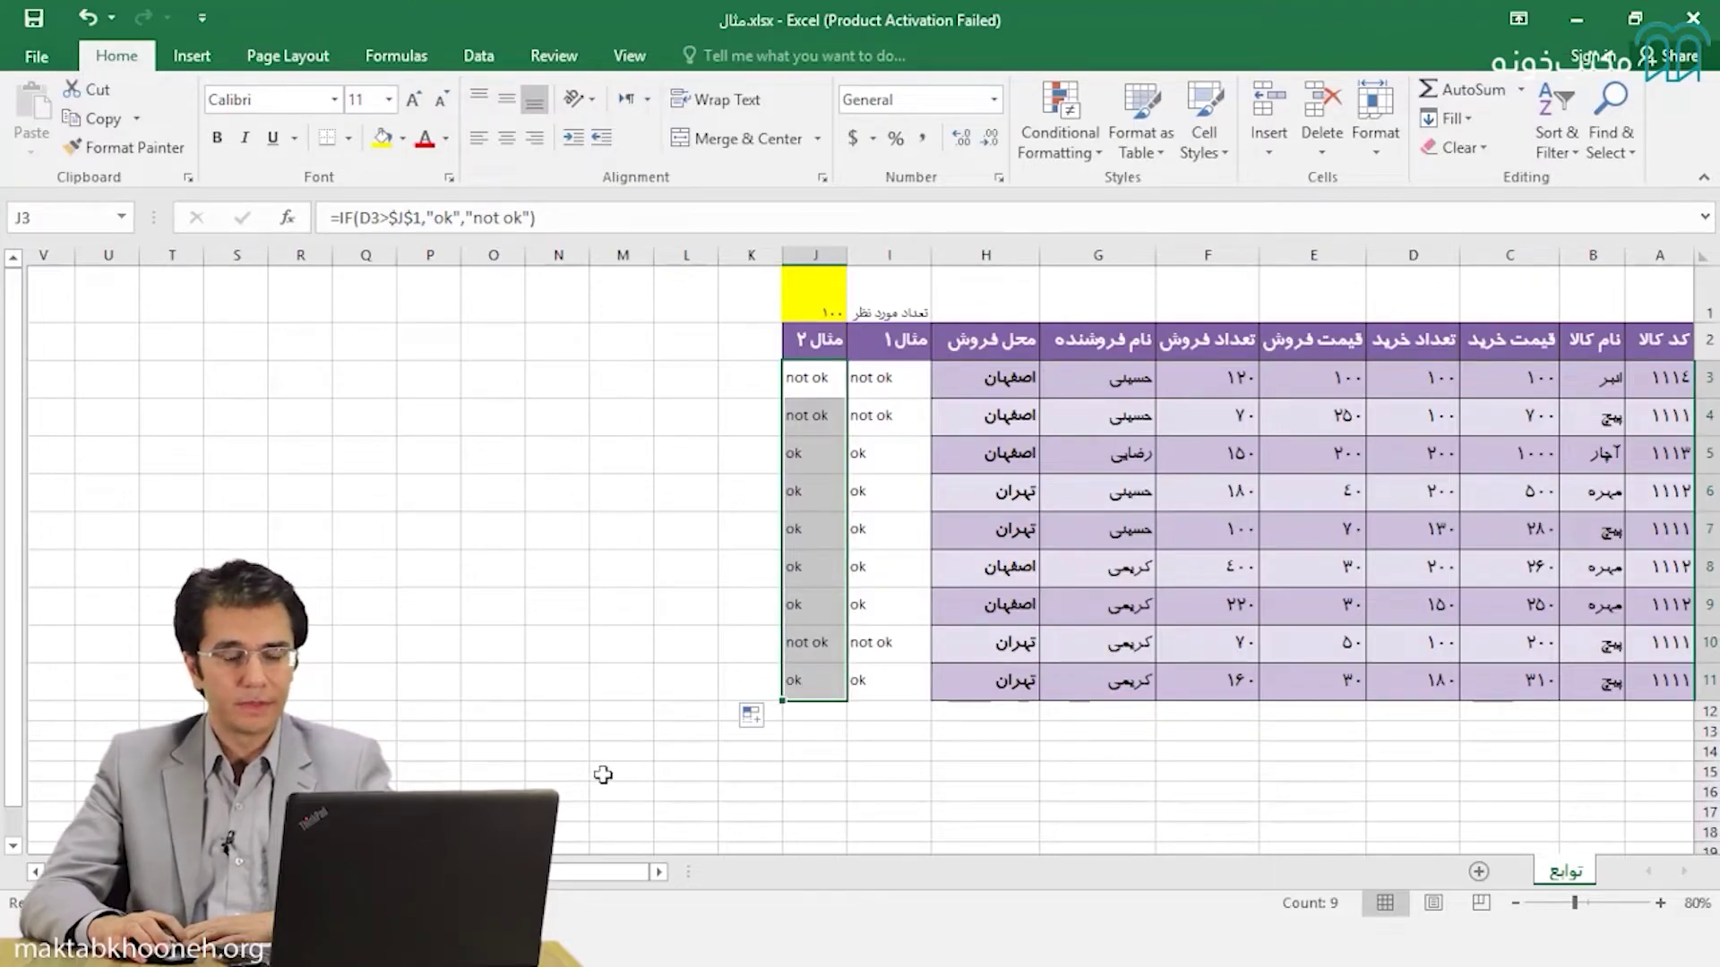
pyautogui.click(634, 712)
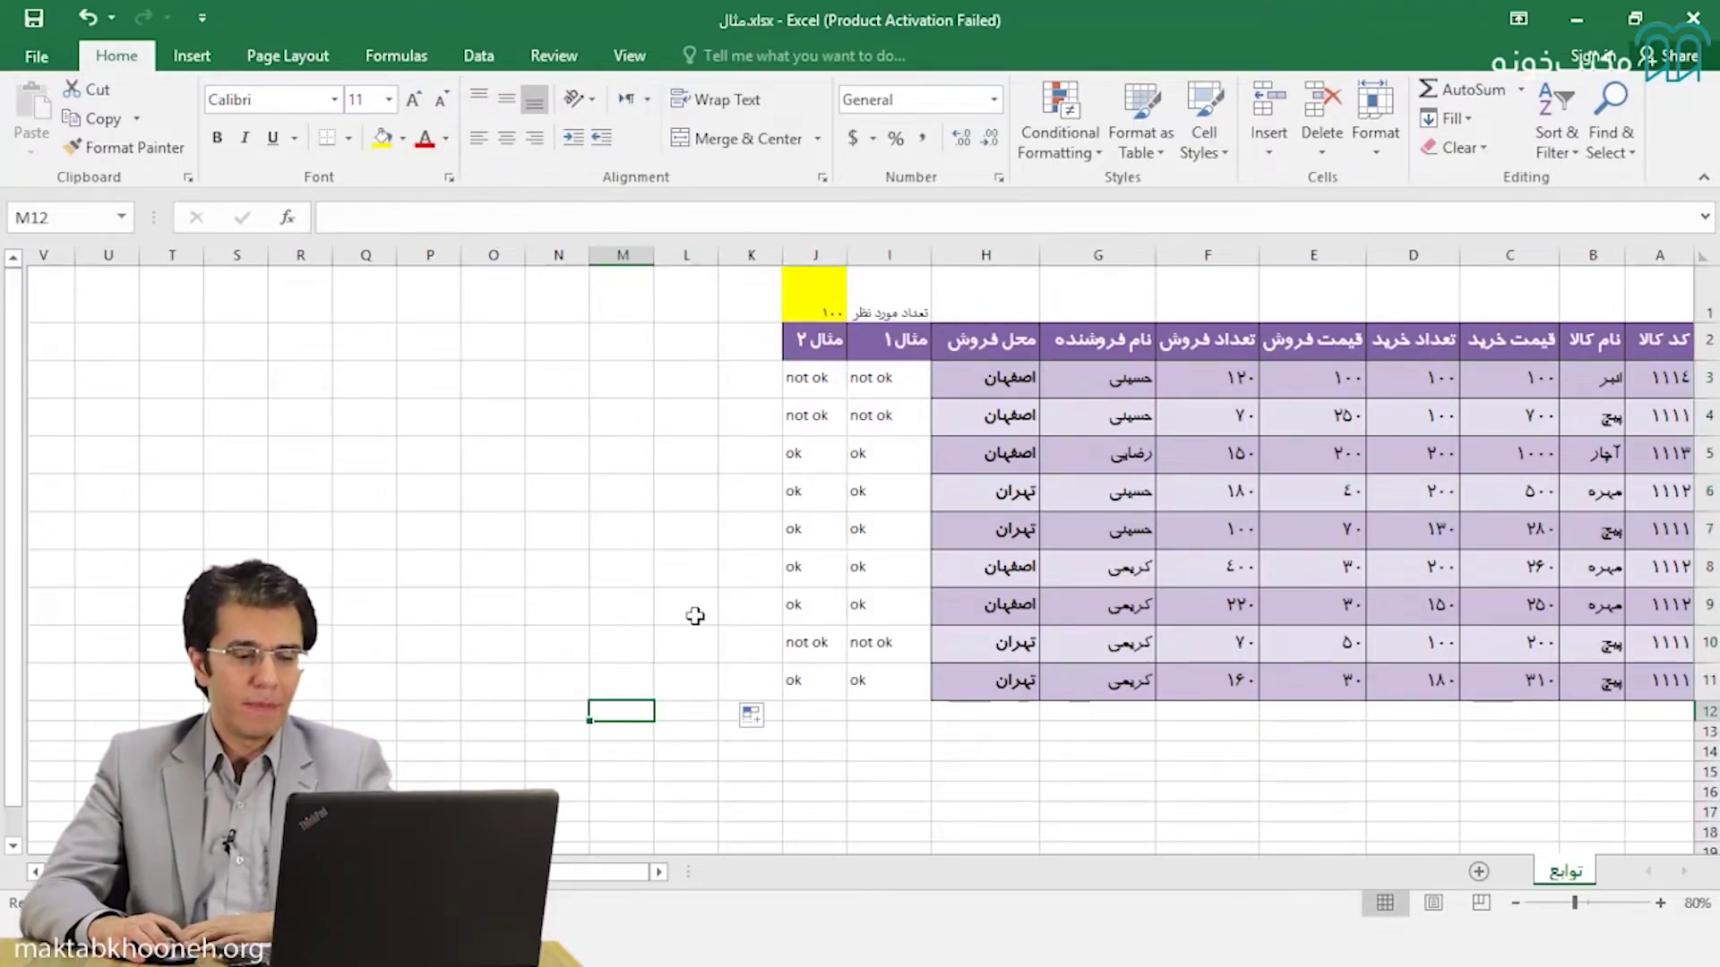
# Confirm J7's copy still references $J$1, then reopen J3's formula
pyautogui.doubleClick(797, 536)
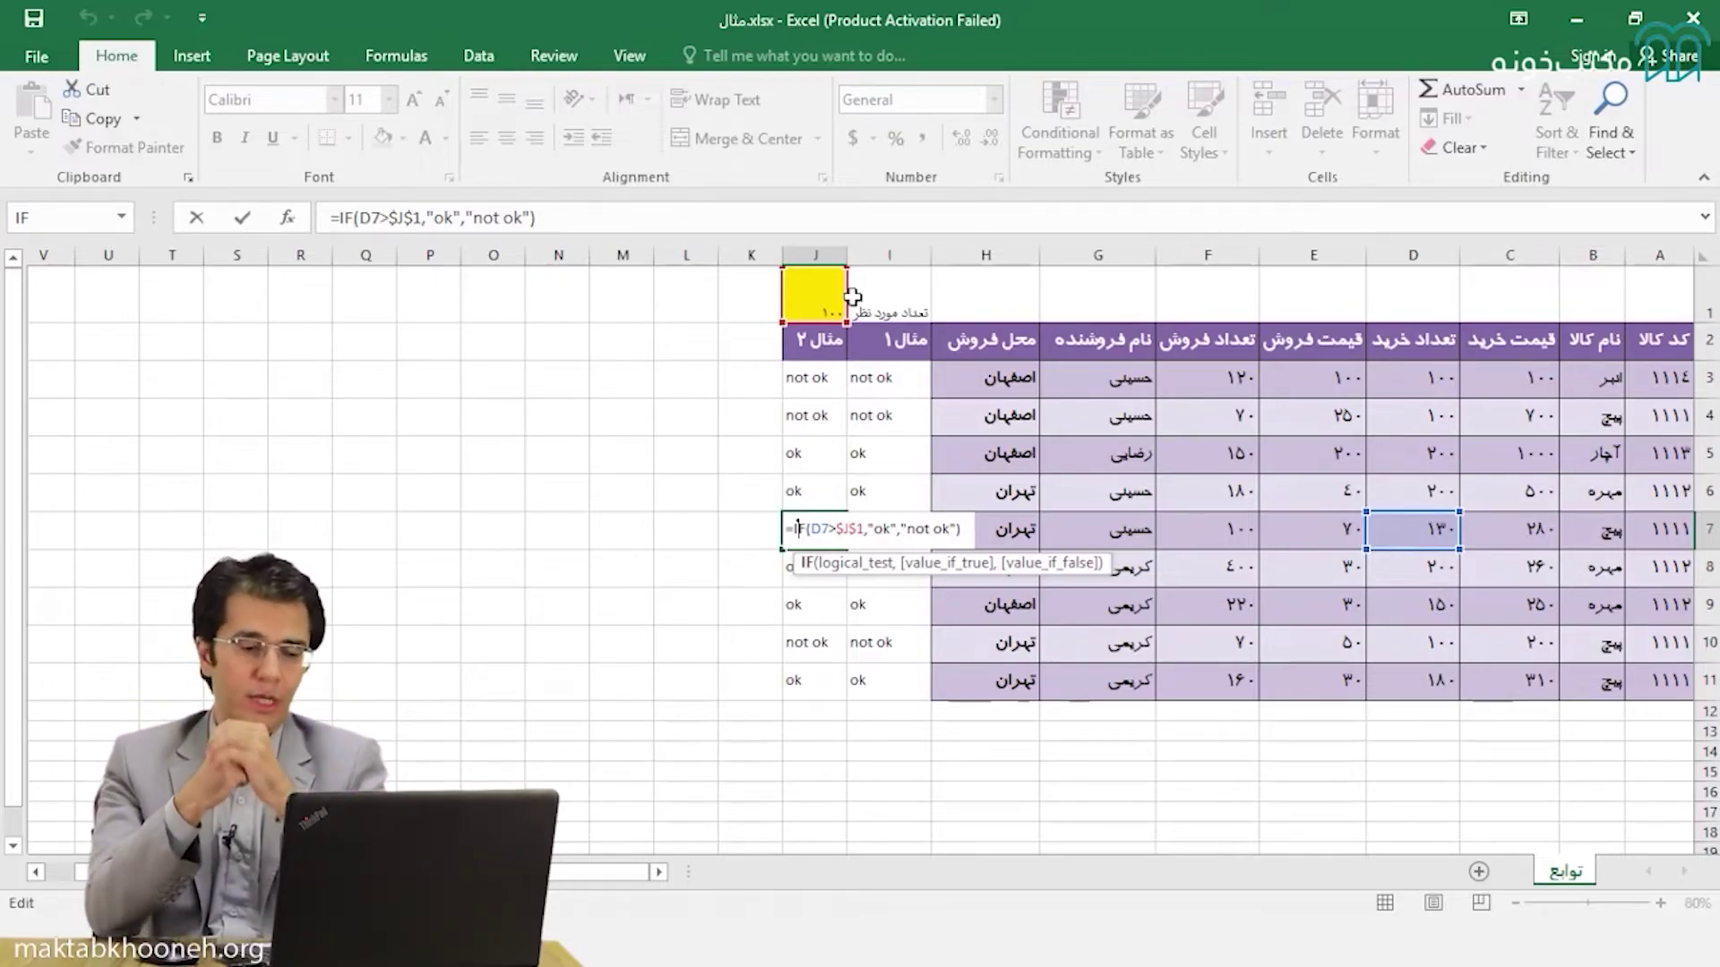
pyautogui.hotkey('ctrl', 'Return')
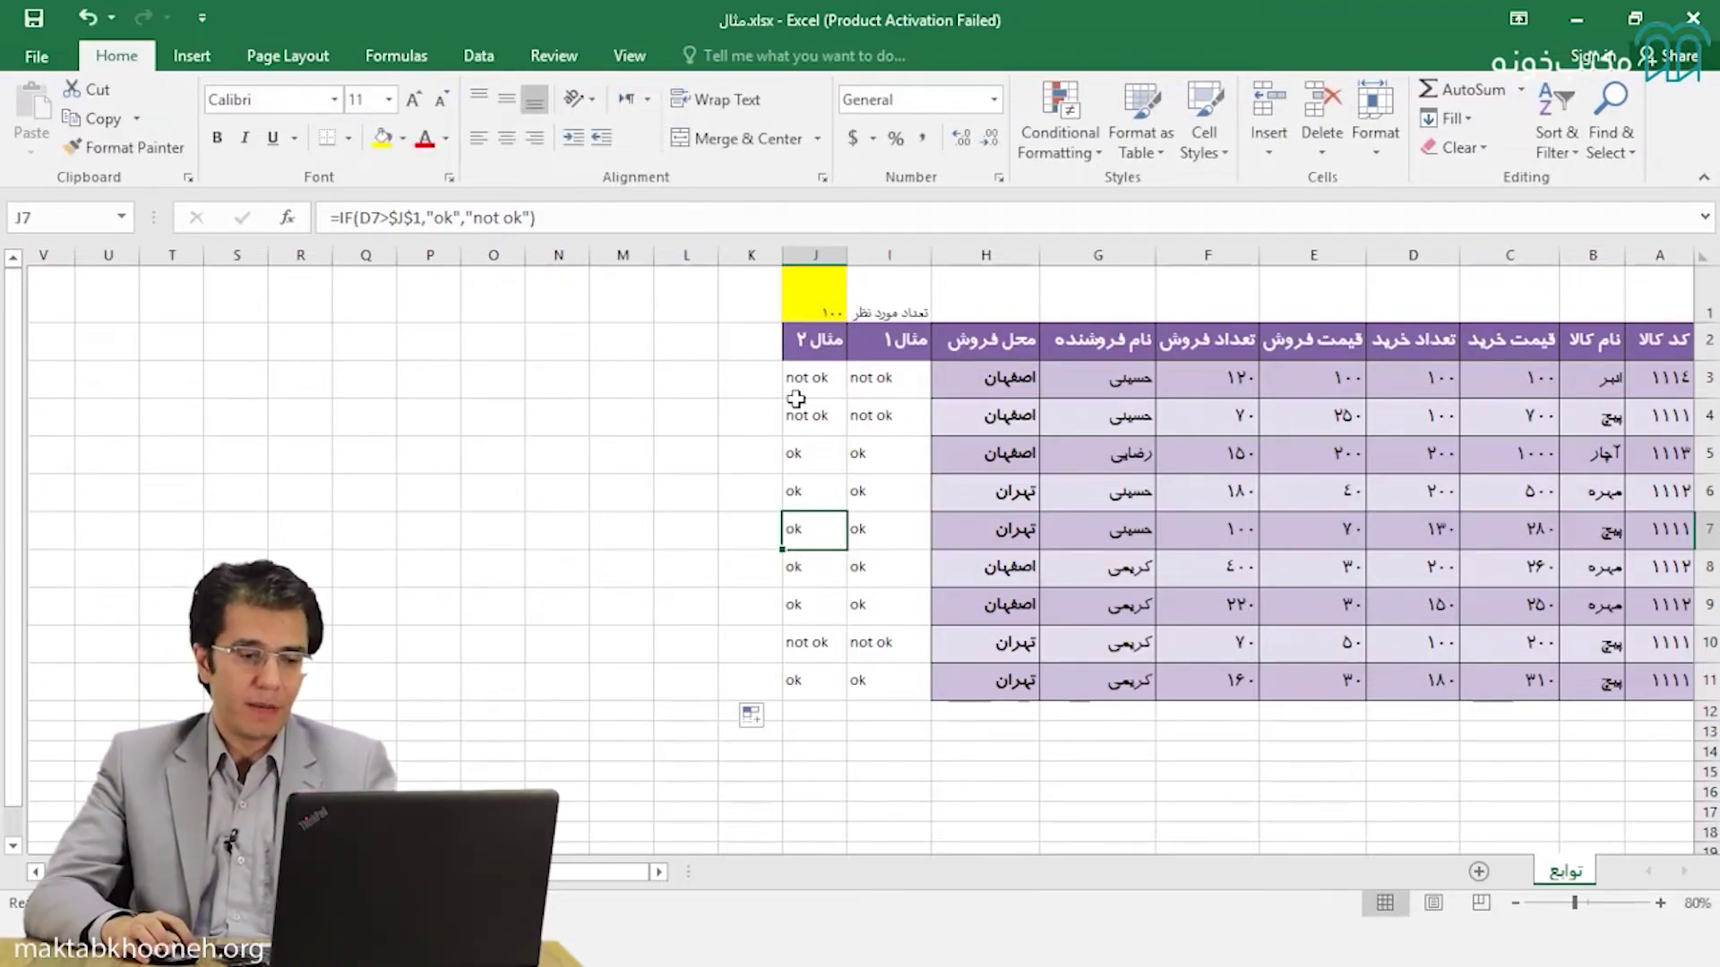
pyautogui.doubleClick(818, 381)
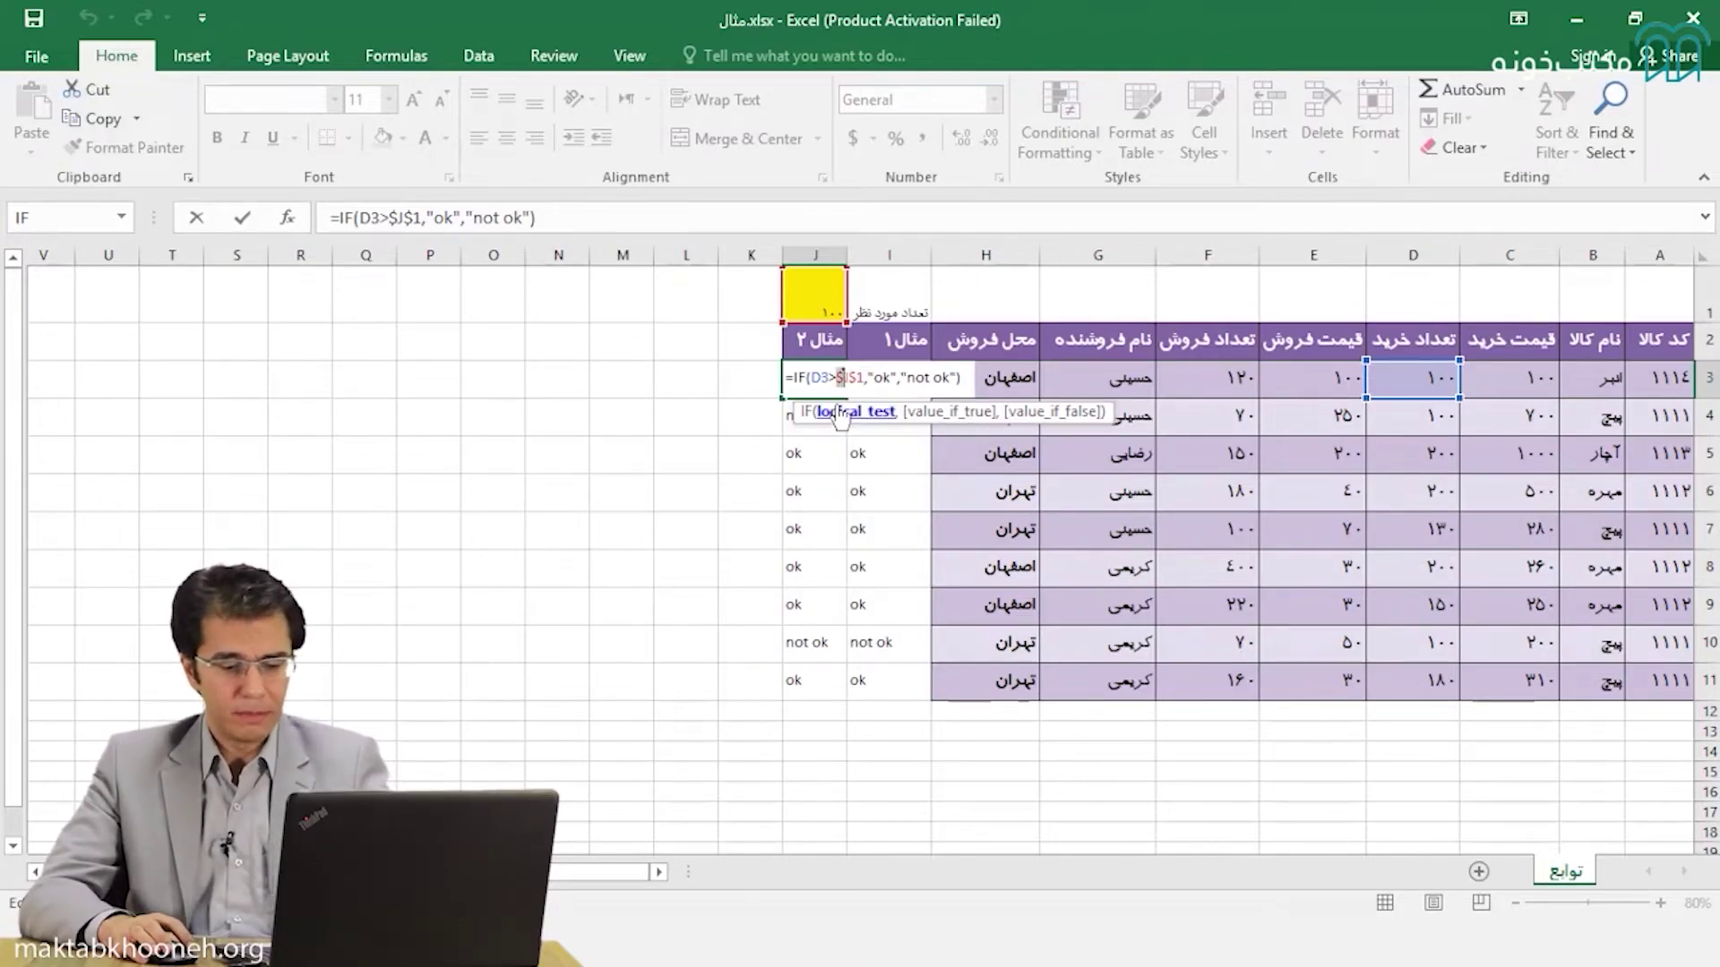
# Change J3's reference to J$1, fill it down to J11, and check J6's formula
pyautogui.press('BackSpace')
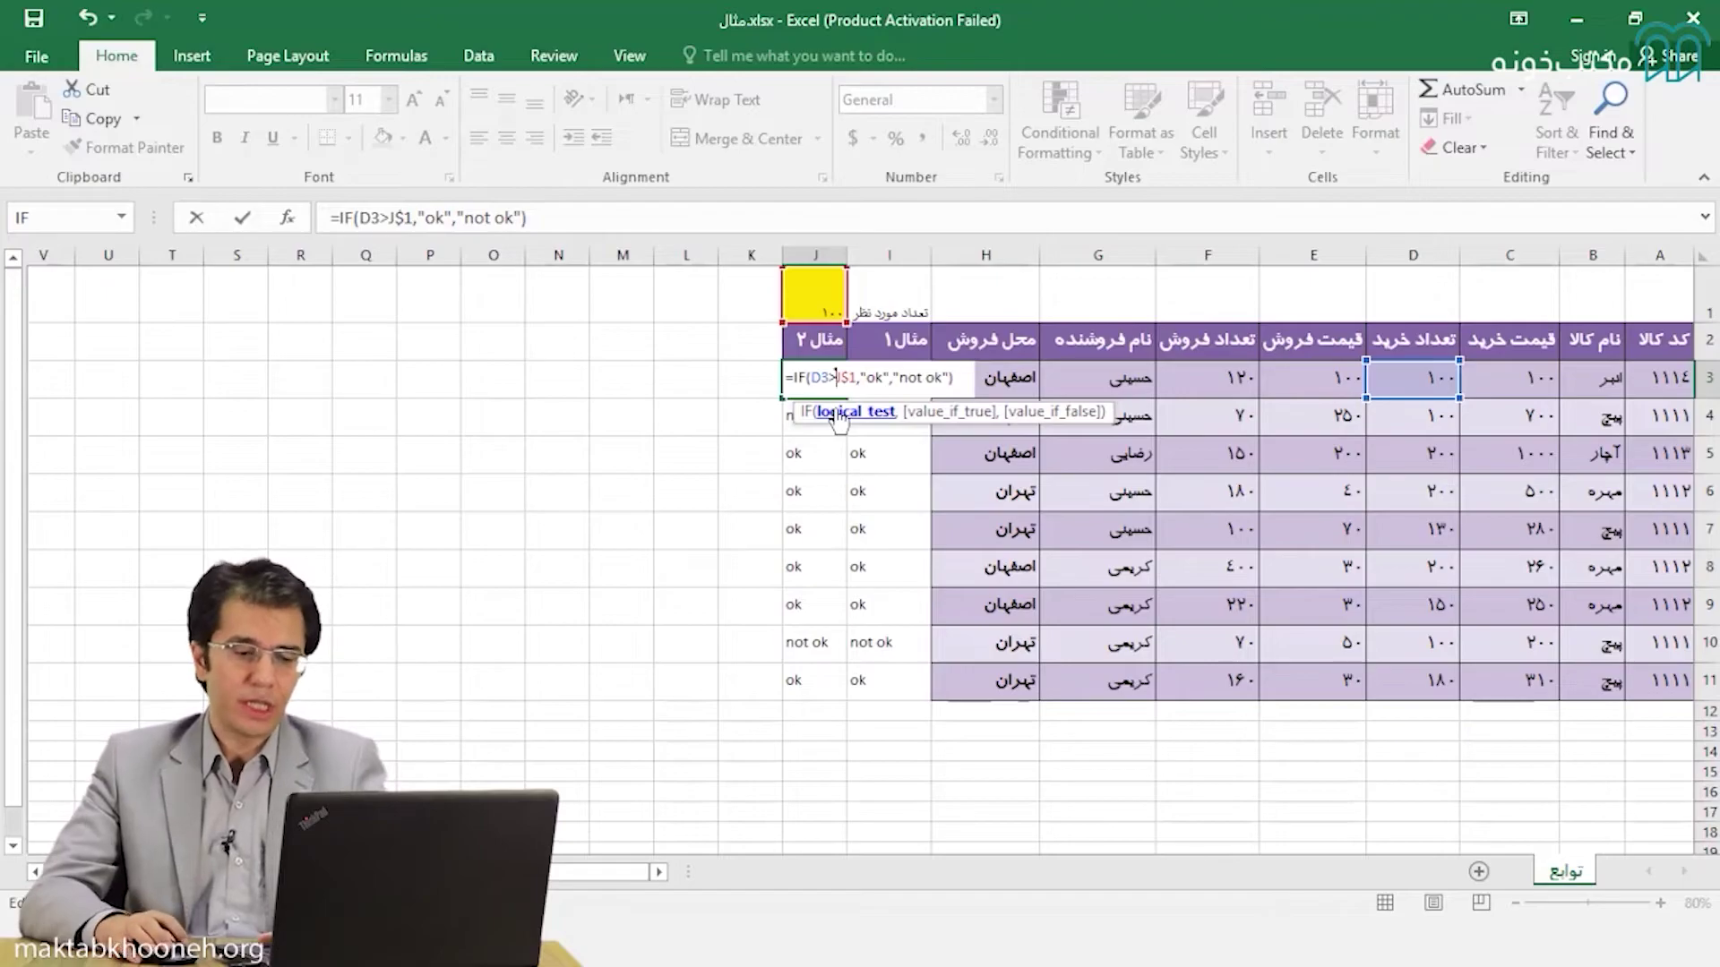
pyautogui.press('Return')
pyautogui.click(818, 379)
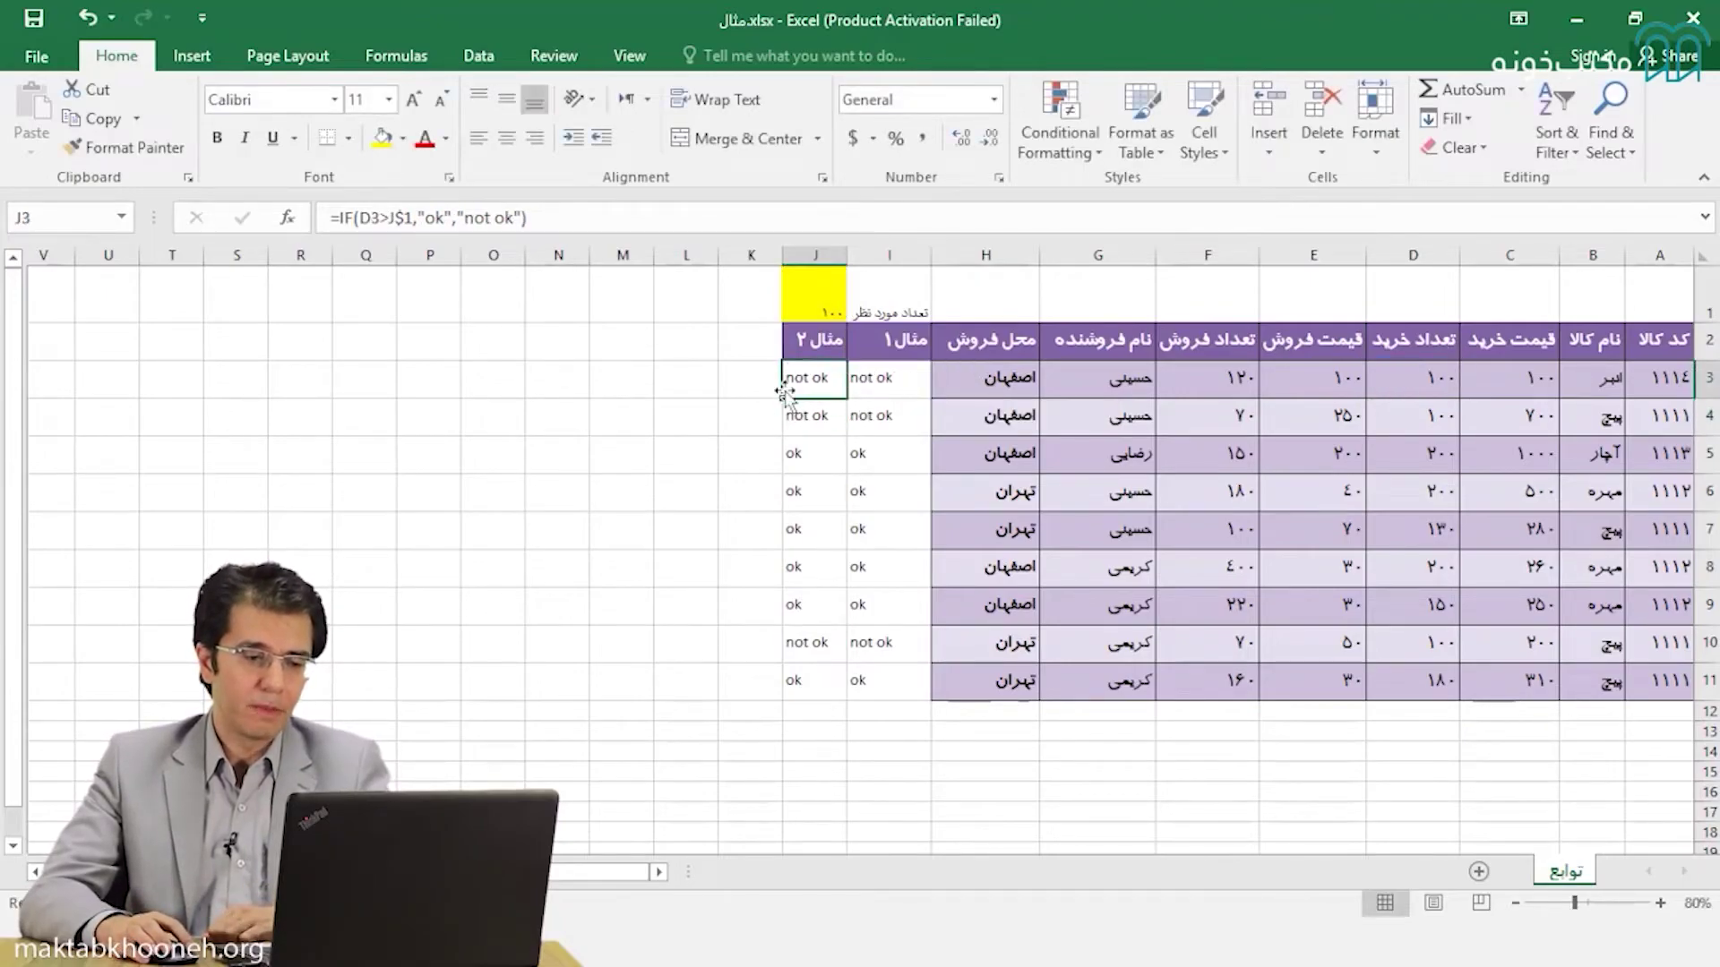
pyautogui.moveTo(784, 400); pyautogui.dragTo(785, 701)
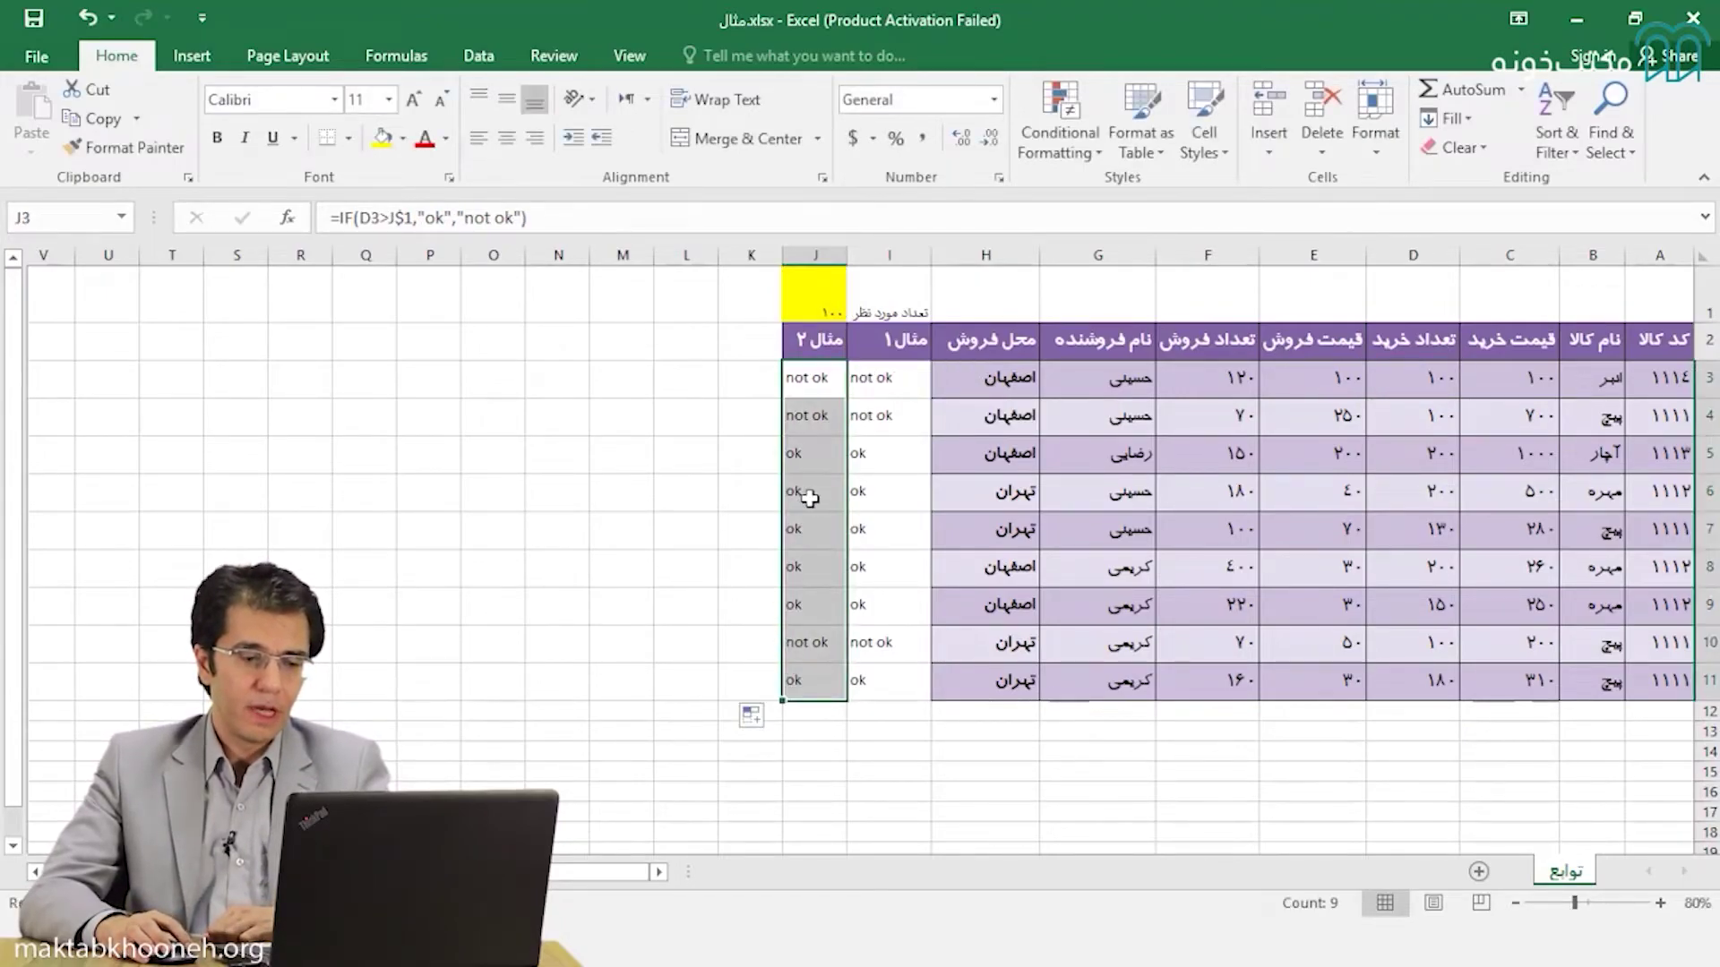
pyautogui.click(810, 493)
pyautogui.doubleClick(810, 494)
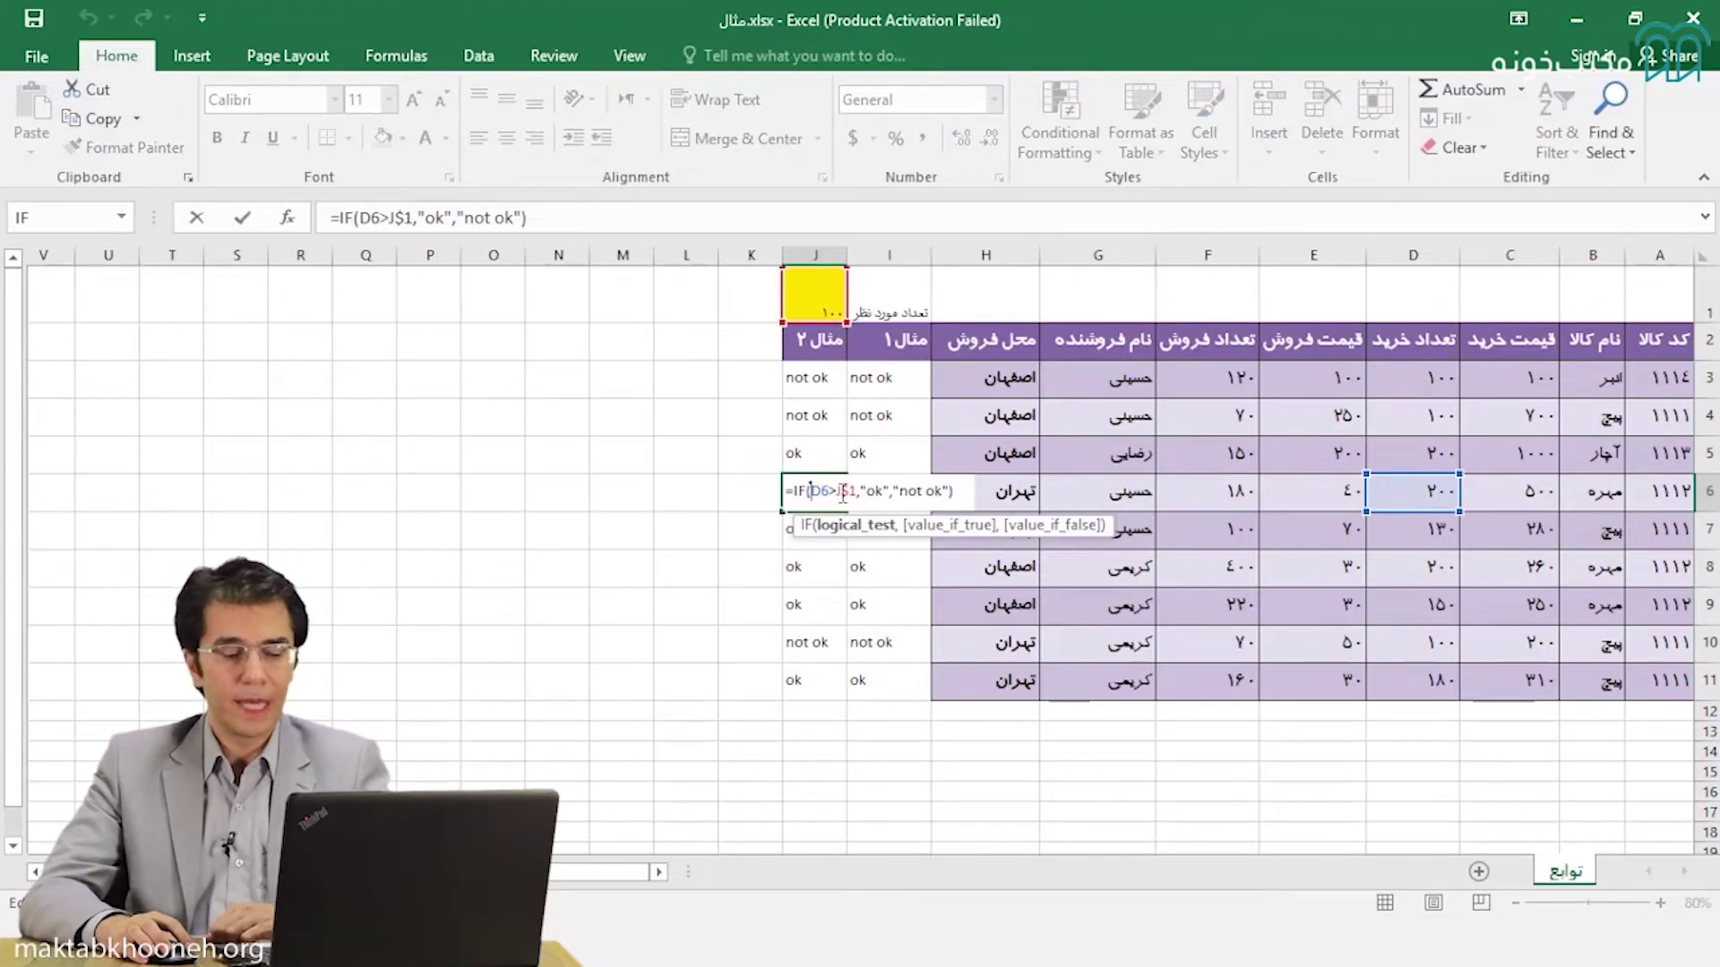
pyautogui.press('Escape')
# Reselect J3:J11, drag the fill down and back unchanged, and inspect J3's formula
pyautogui.click(819, 383)
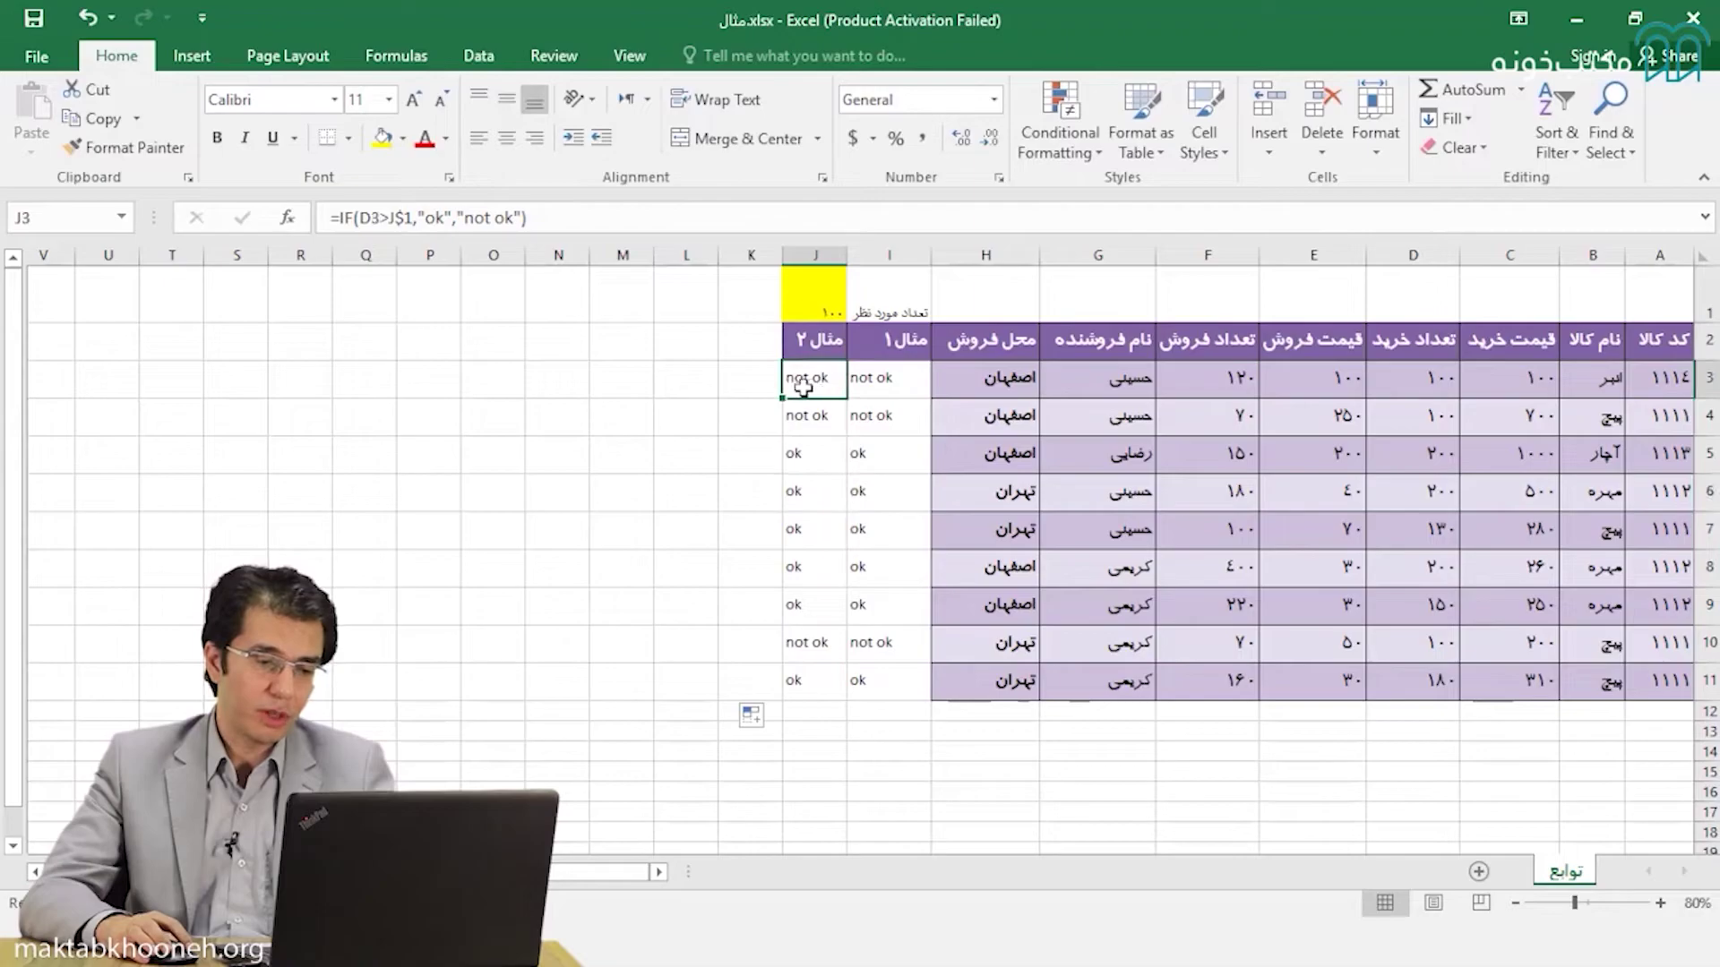
pyautogui.click(815, 254)
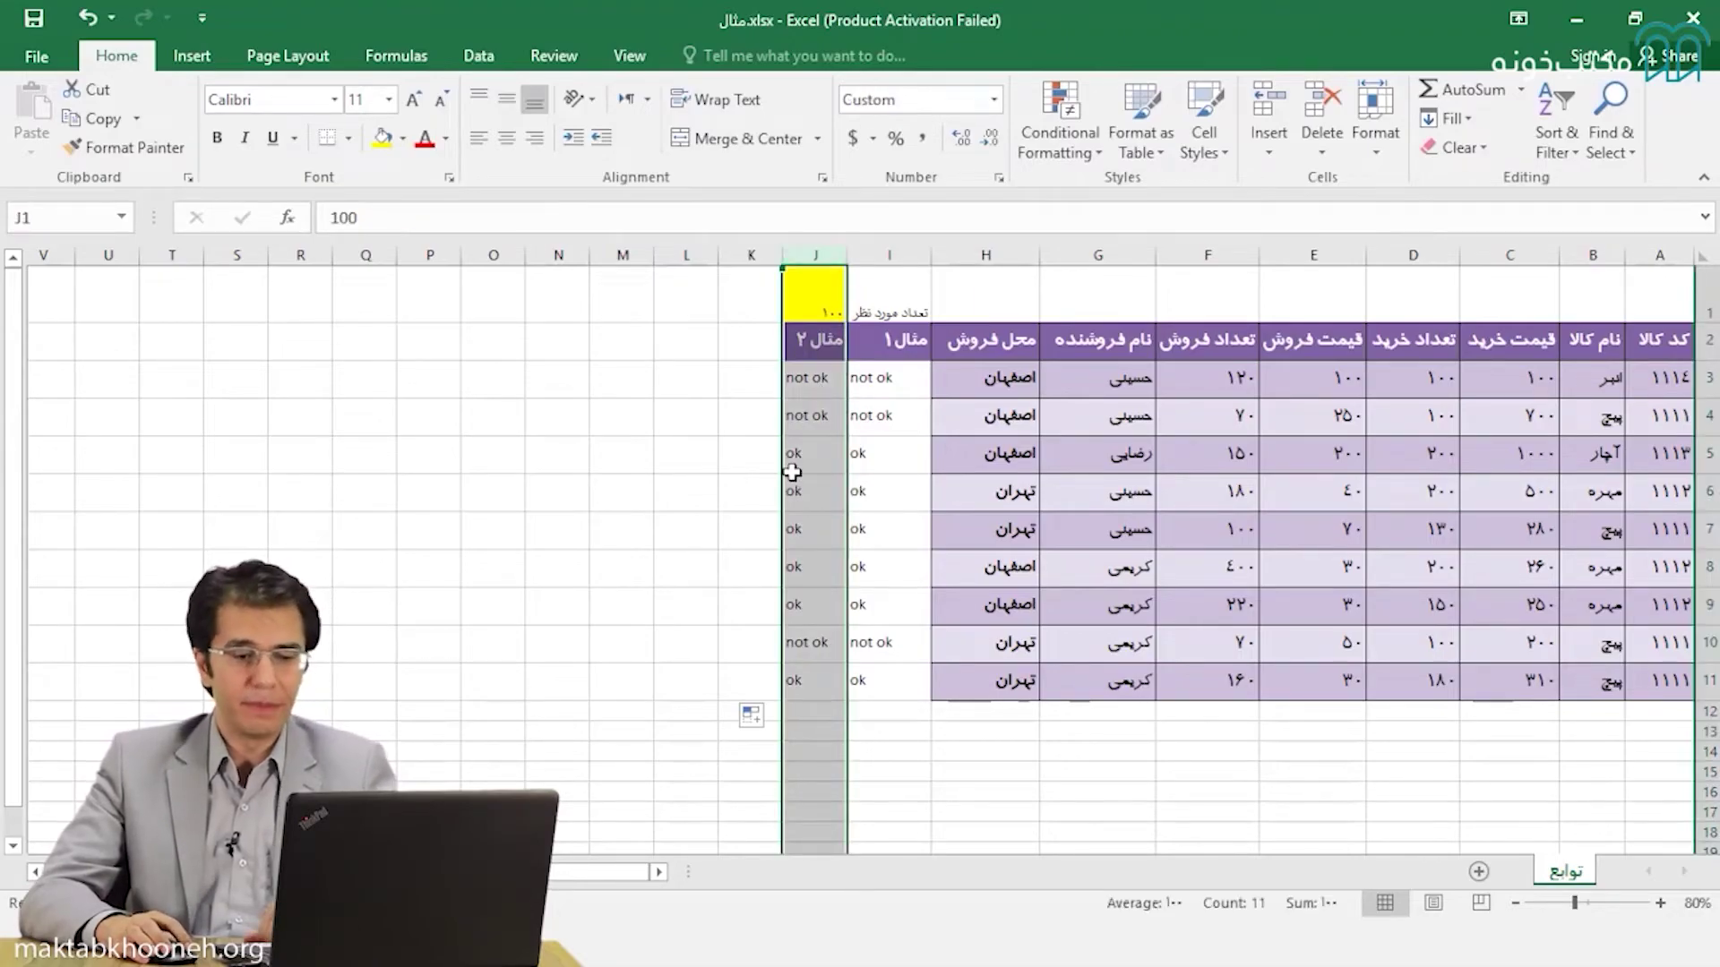
pyautogui.moveTo(807, 377); pyautogui.dragTo(794, 681)
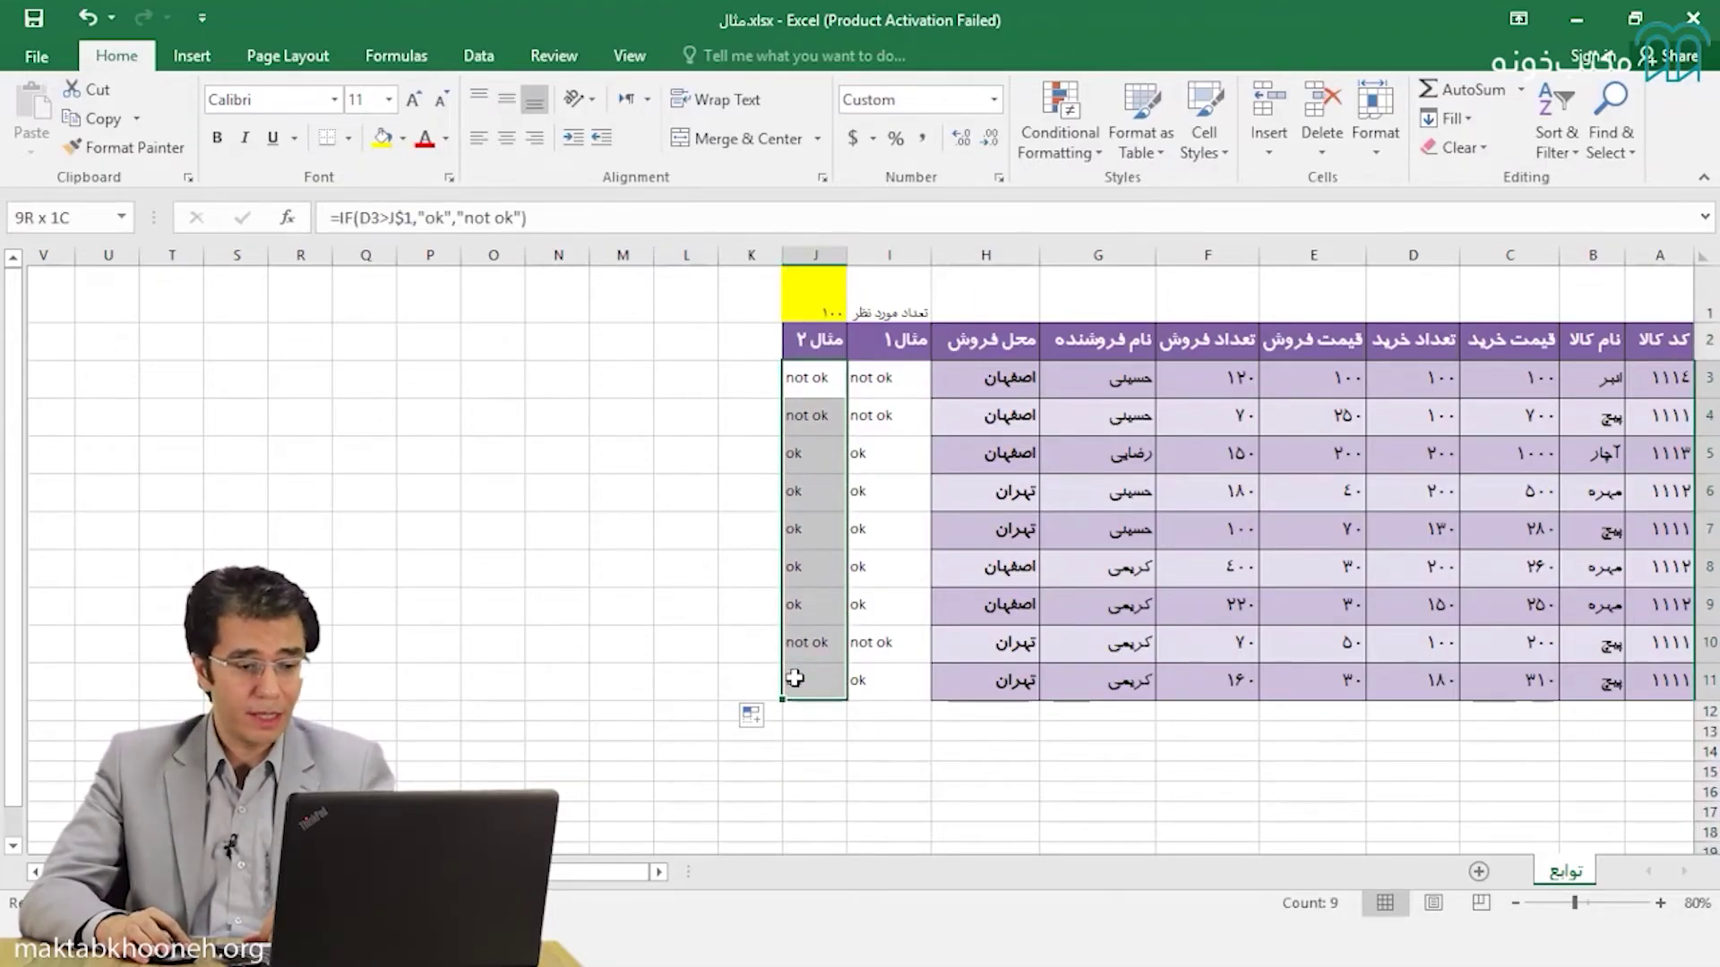
pyautogui.click(819, 383)
pyautogui.moveTo(783, 399); pyautogui.dragTo(769, 698)
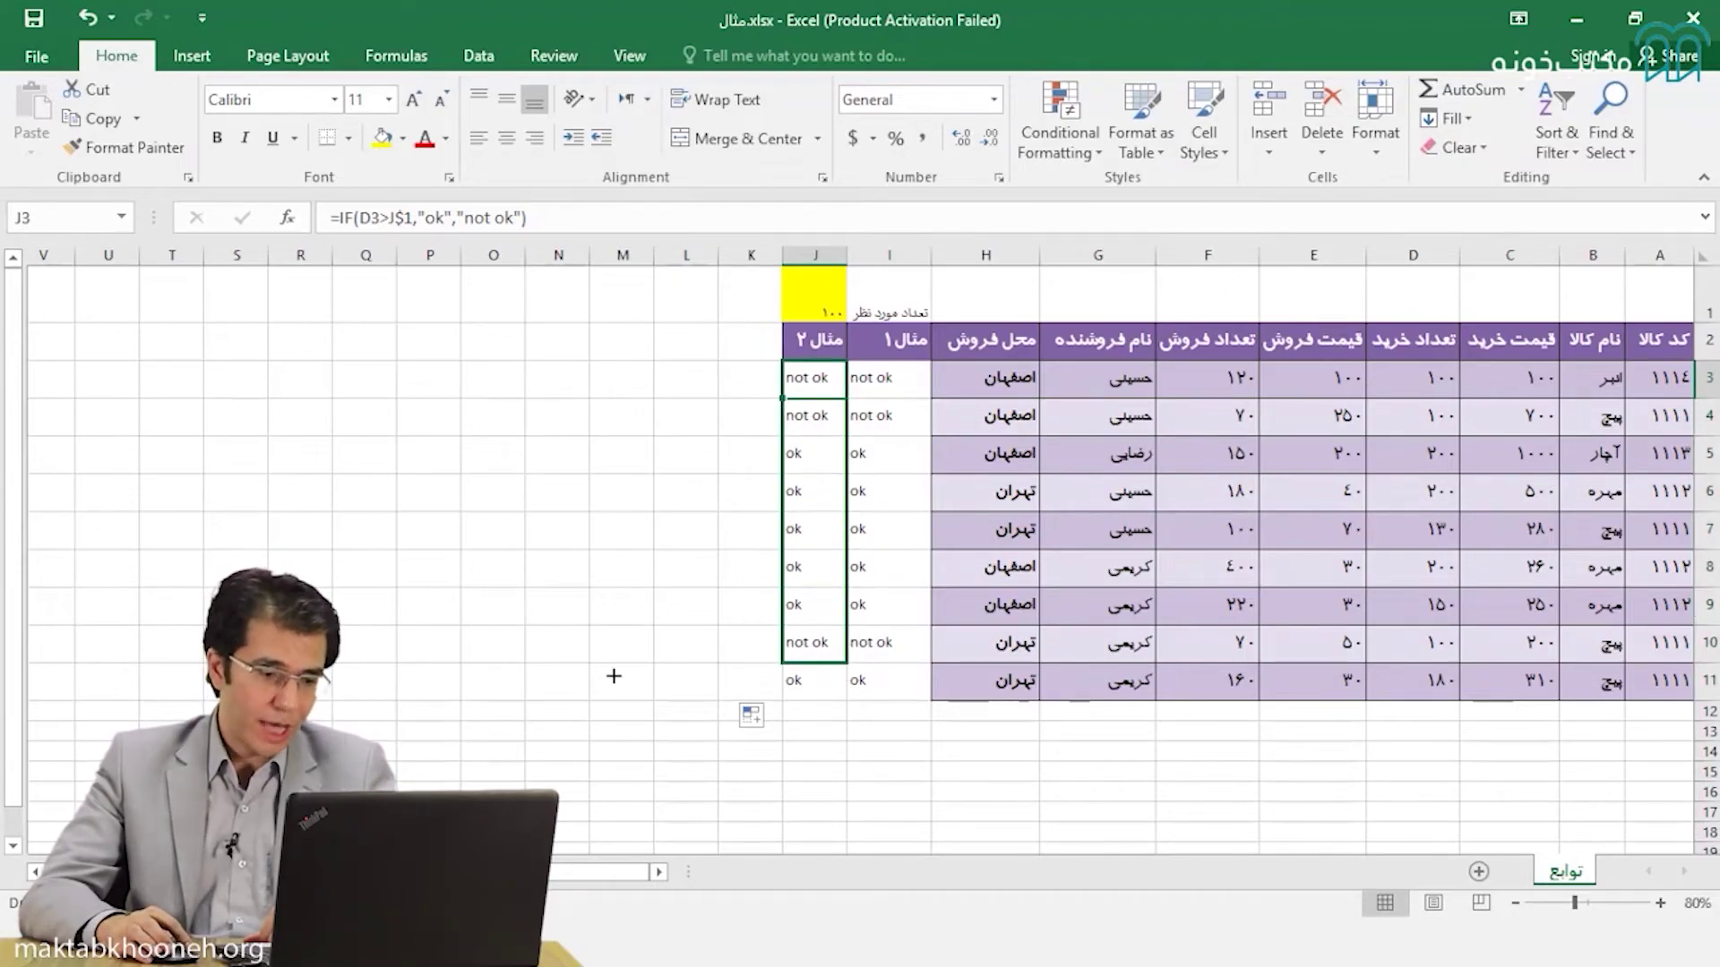
pyautogui.moveTo(764, 698)
pyautogui.mouseDown()
pyautogui.moveTo(821, 391)
pyautogui.moveTo(761, 405)
pyautogui.mouseUp()
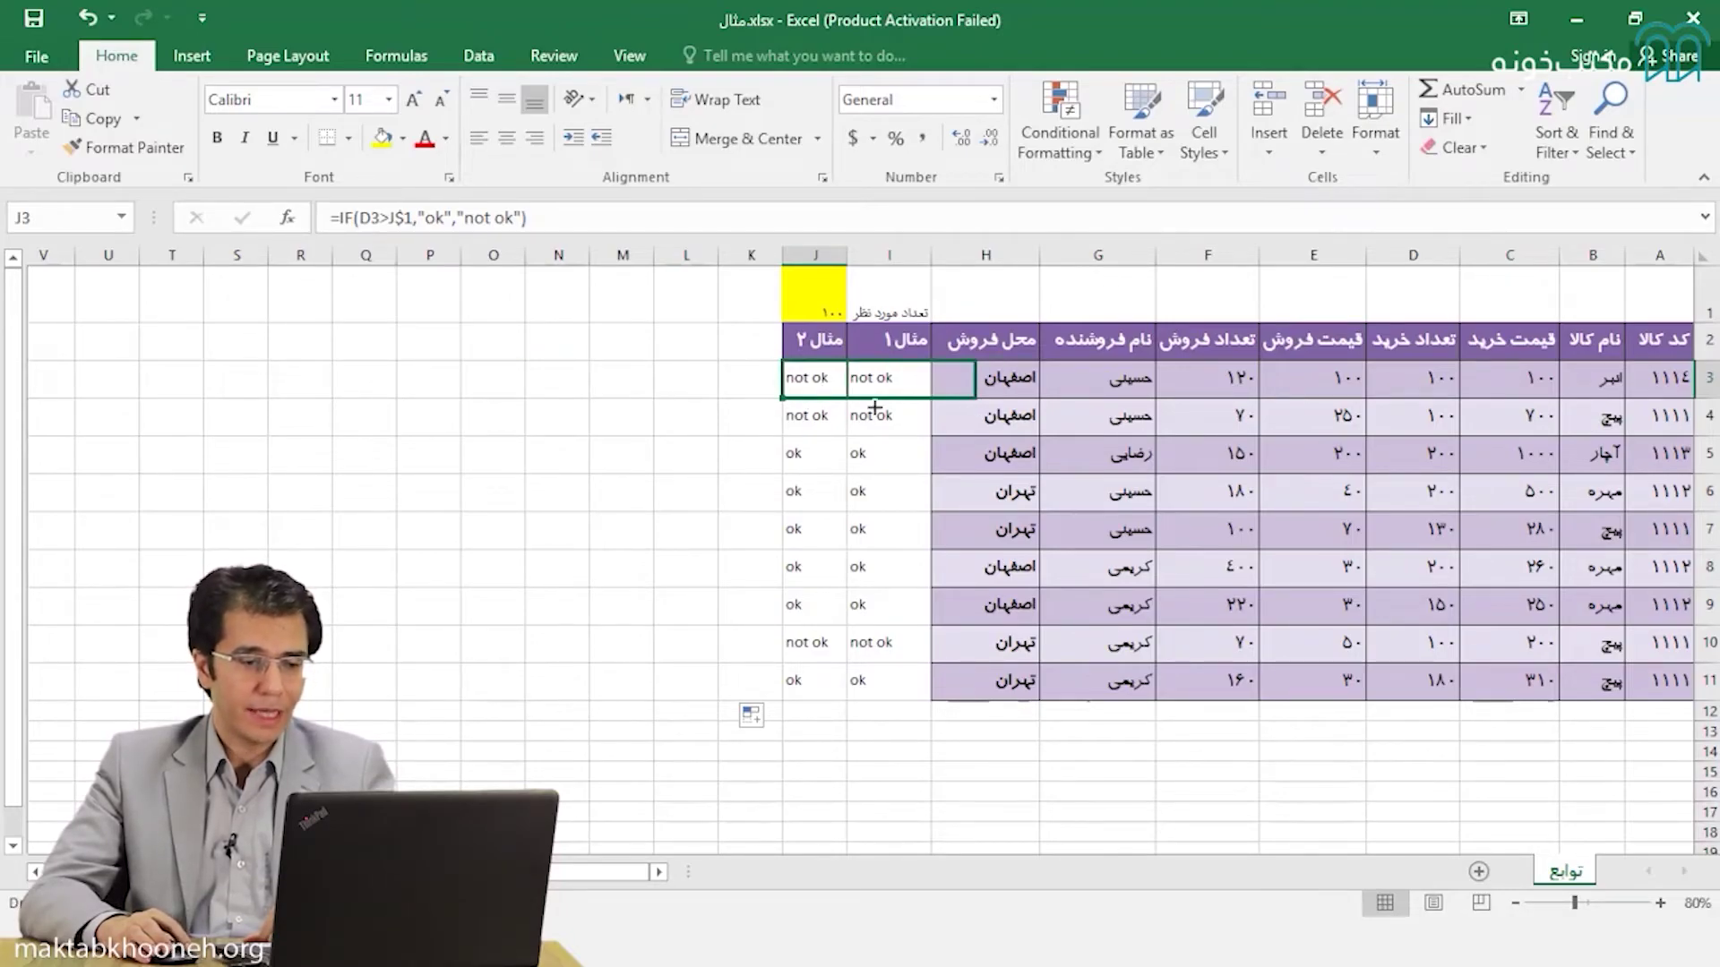
pyautogui.moveTo(835, 397); pyautogui.dragTo(805, 398)
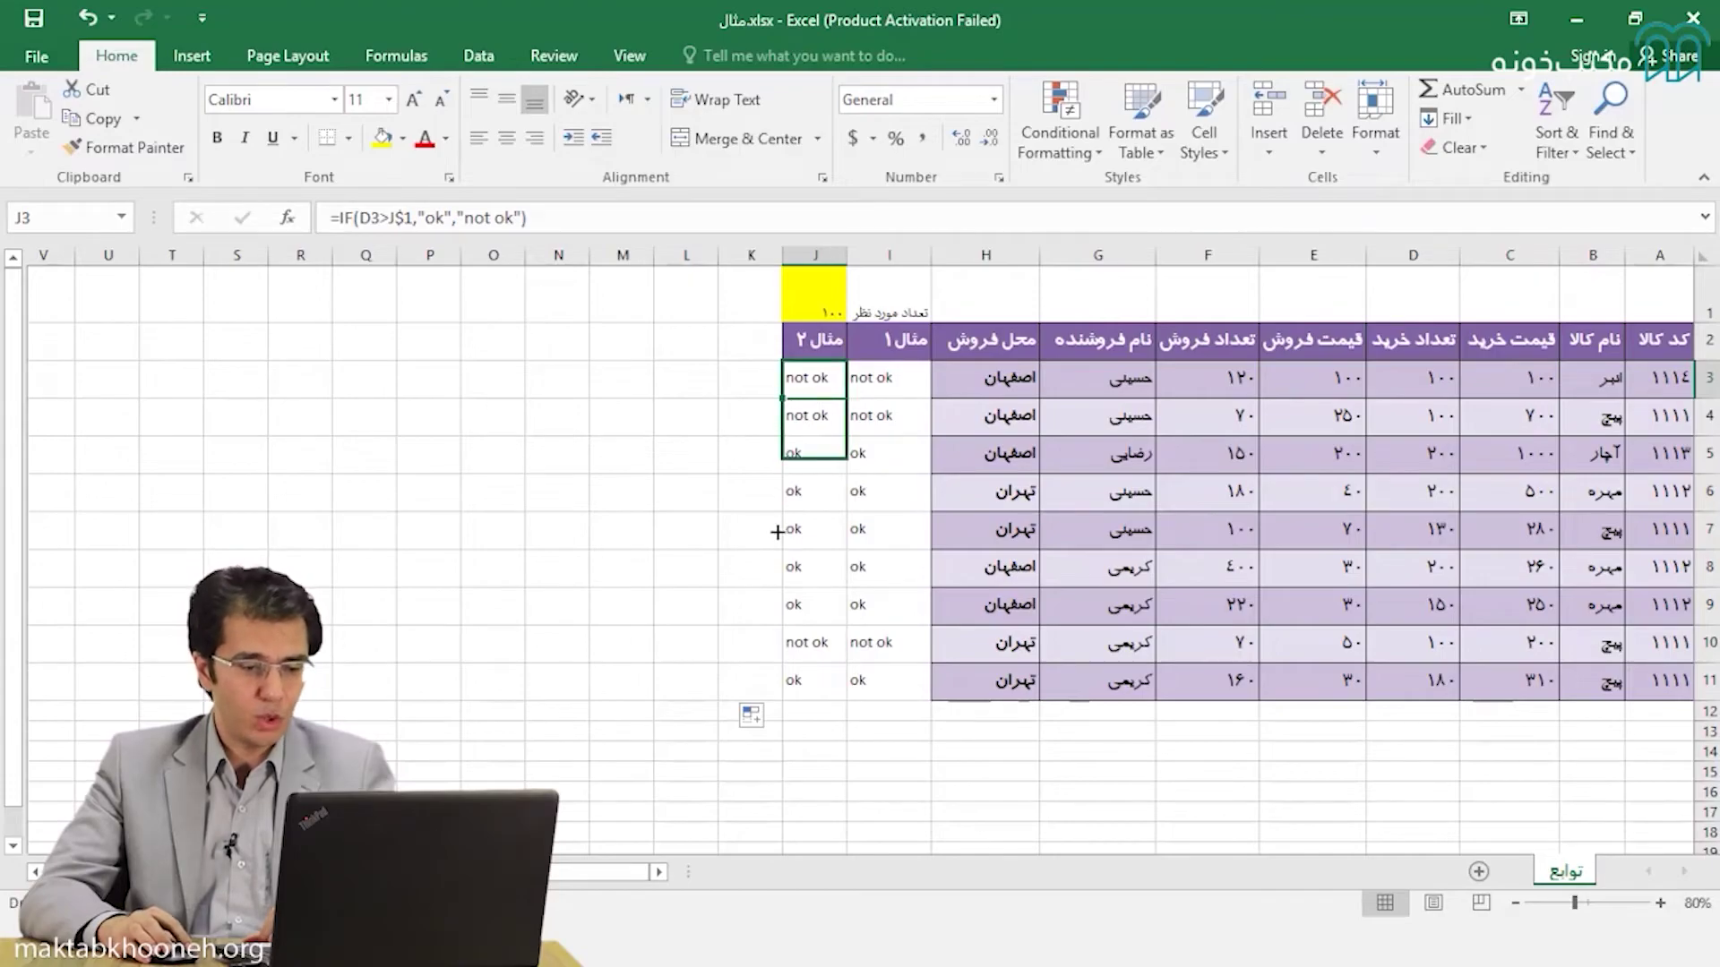
pyautogui.doubleClick(800, 384)
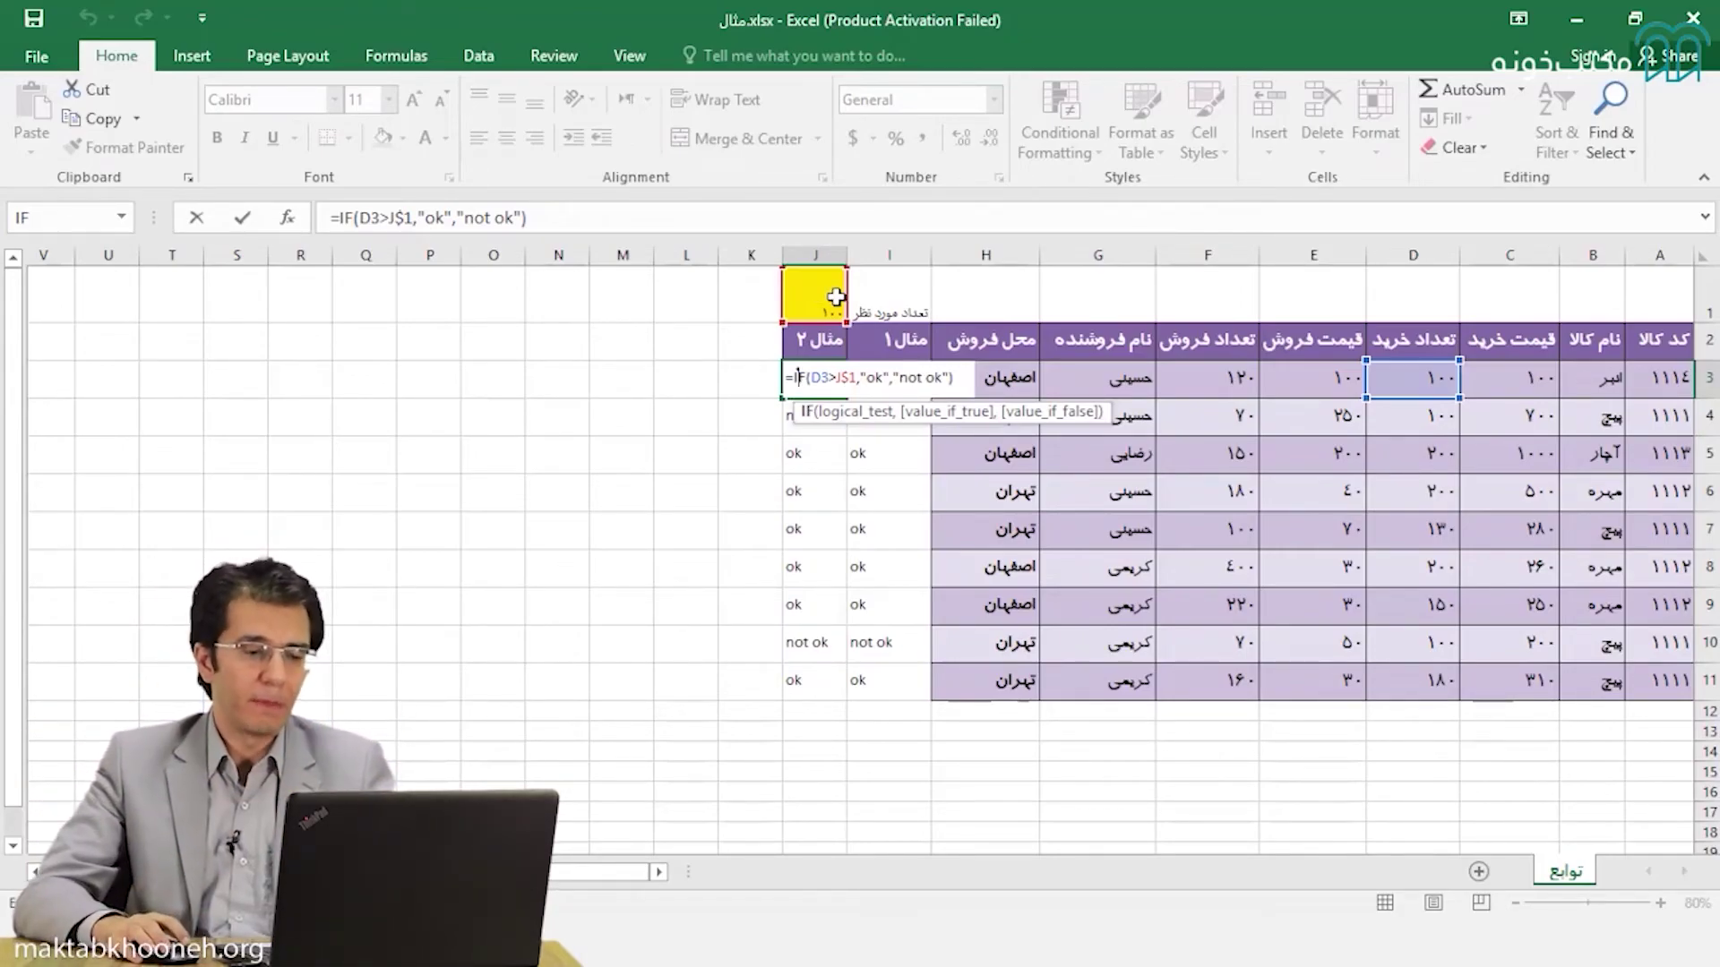
# Enter the letter a in cell P2
pyautogui.hotkey('ctrl', 'Return')
pyautogui.click(434, 375)
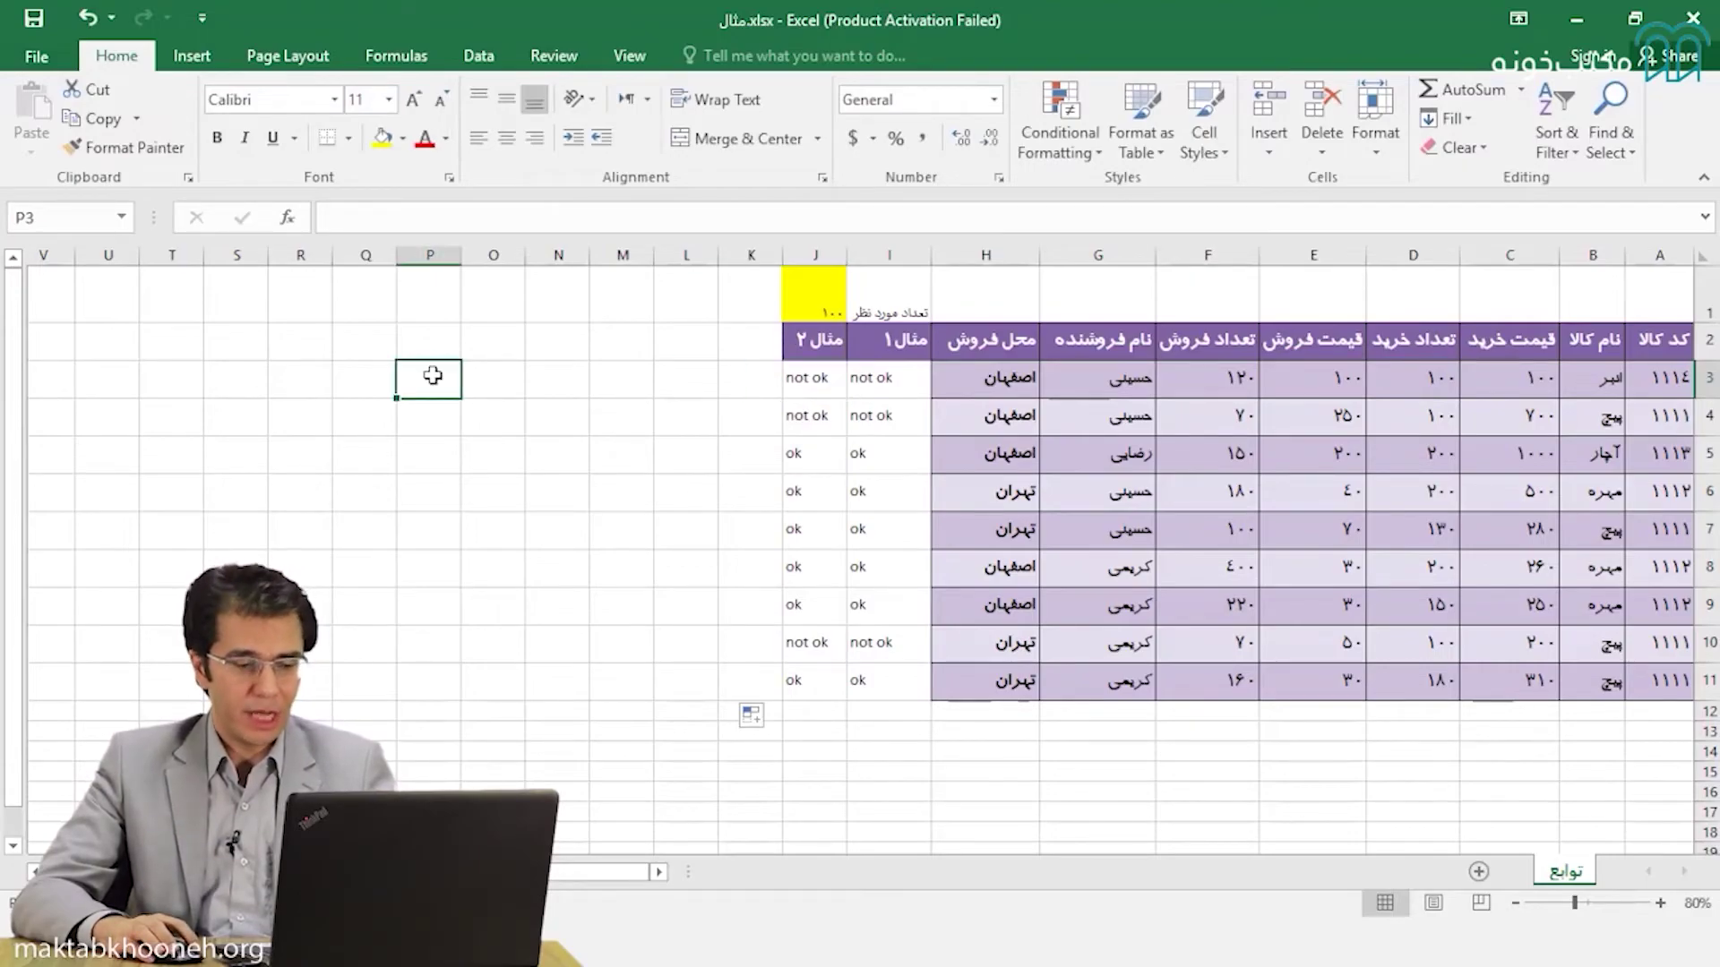
pyautogui.click(410, 336)
pyautogui.write('a')
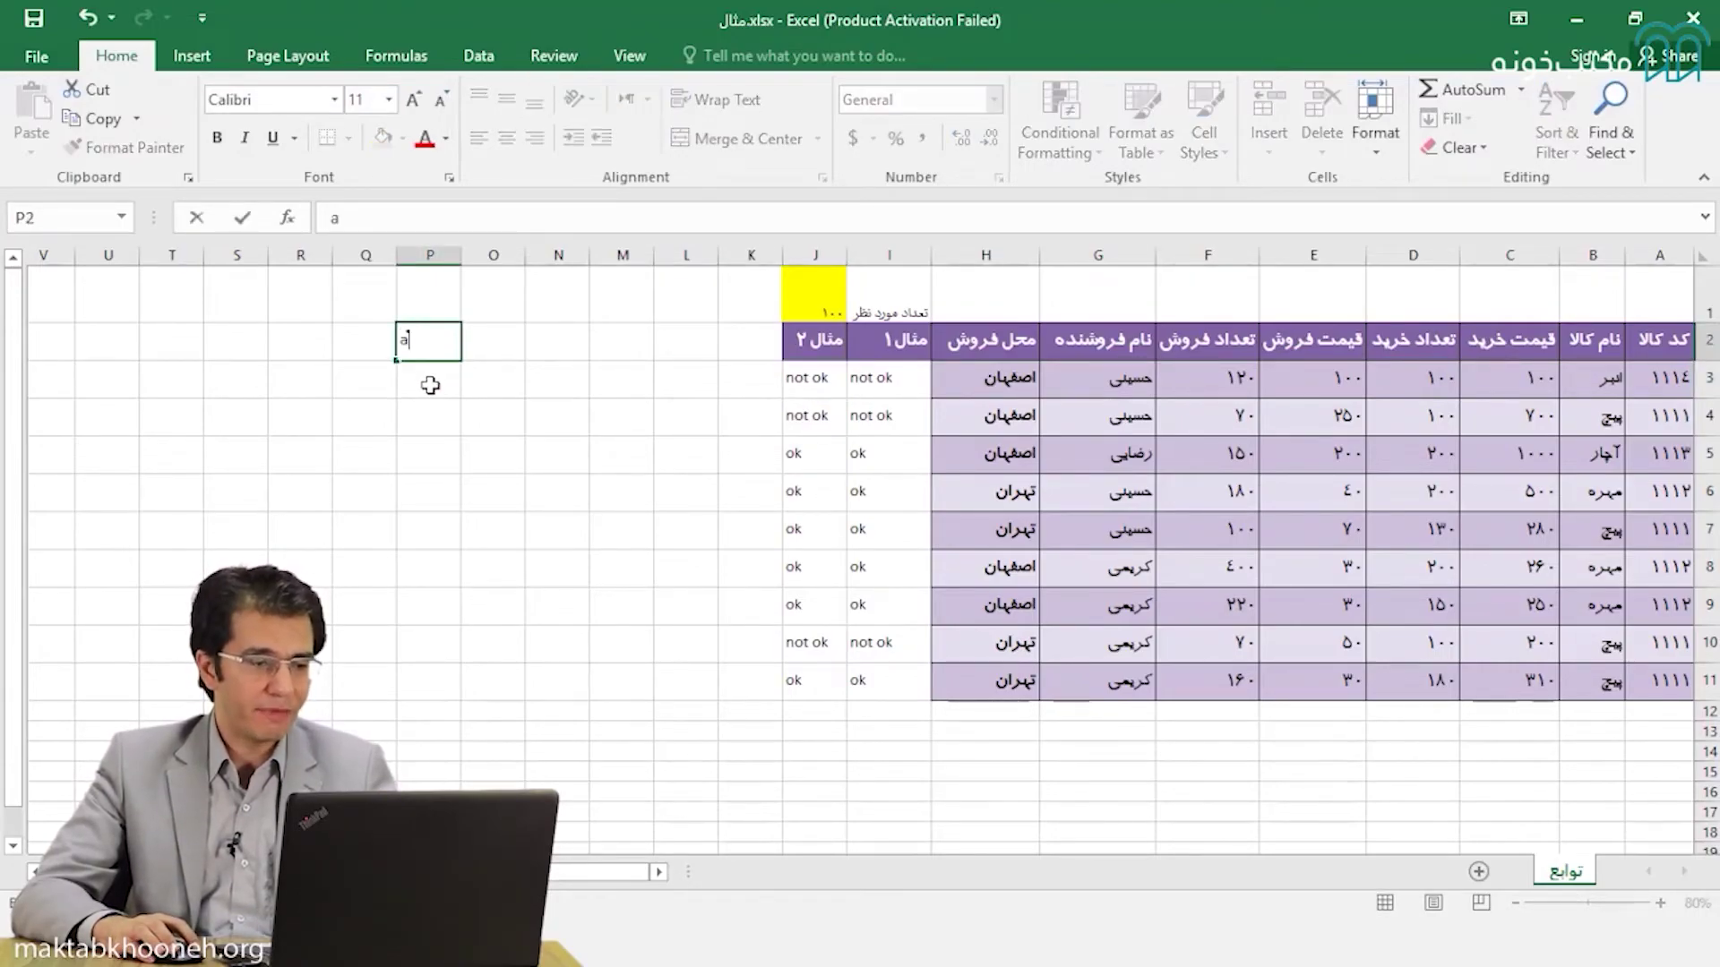
pyautogui.press('Return')
# Enter the formula =P2 in cell R2
pyautogui.click(293, 420)
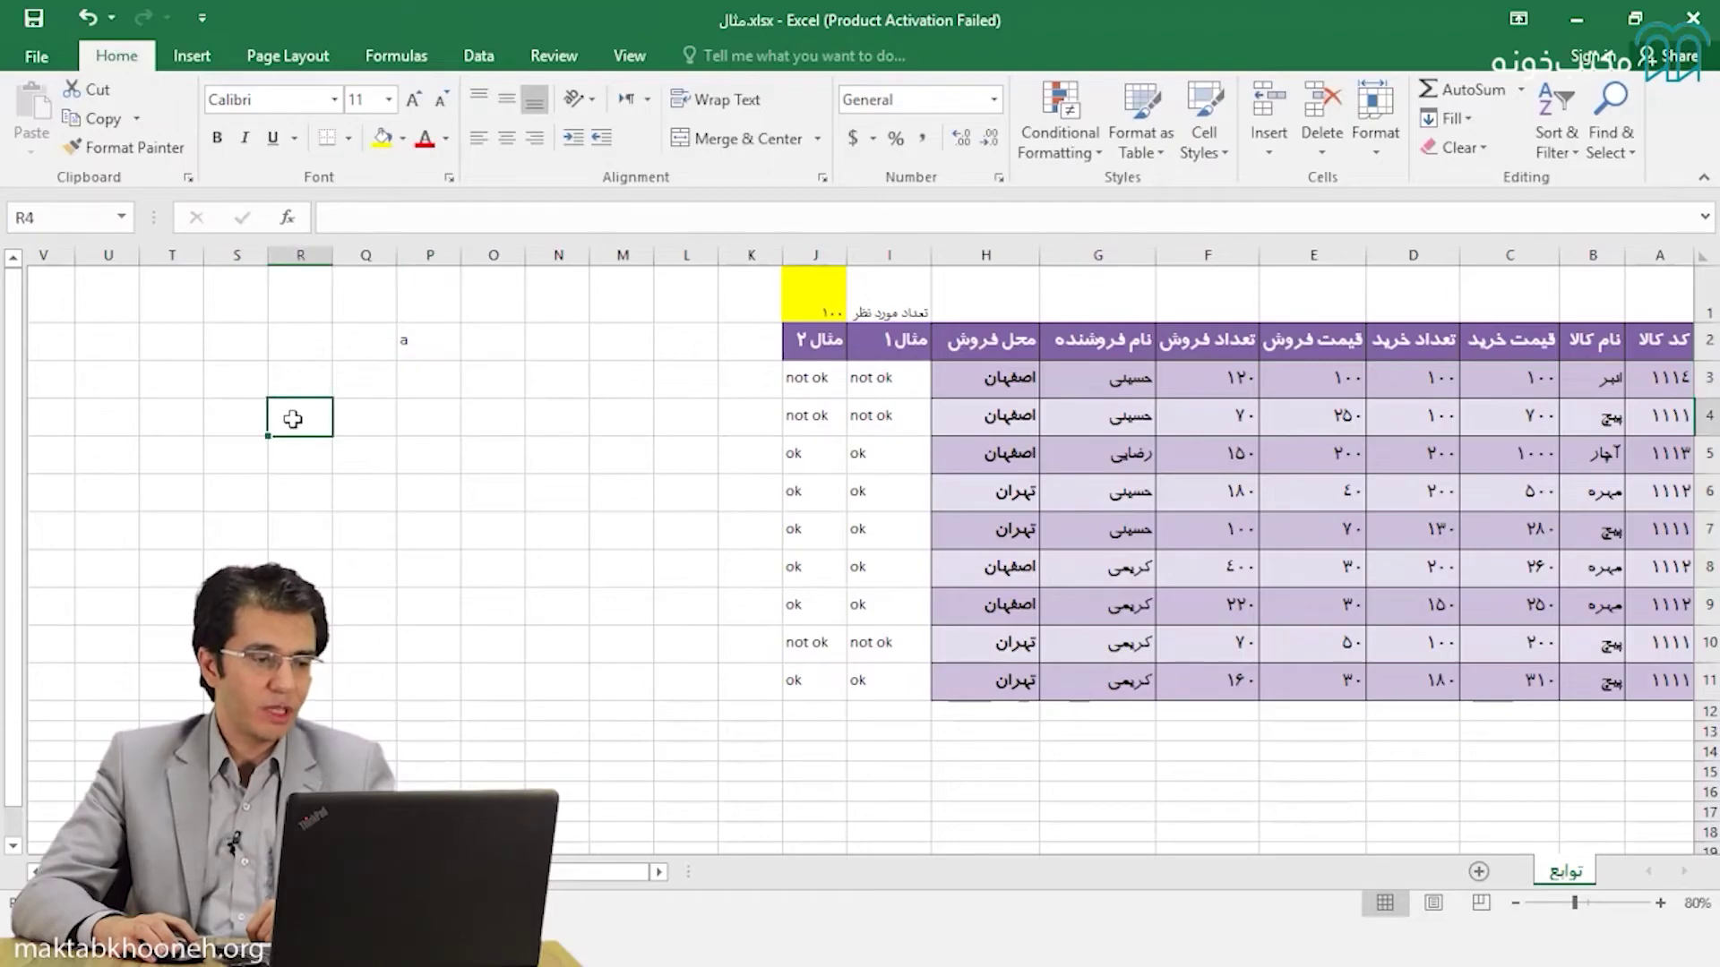
pyautogui.click(270, 348)
pyautogui.write('=')
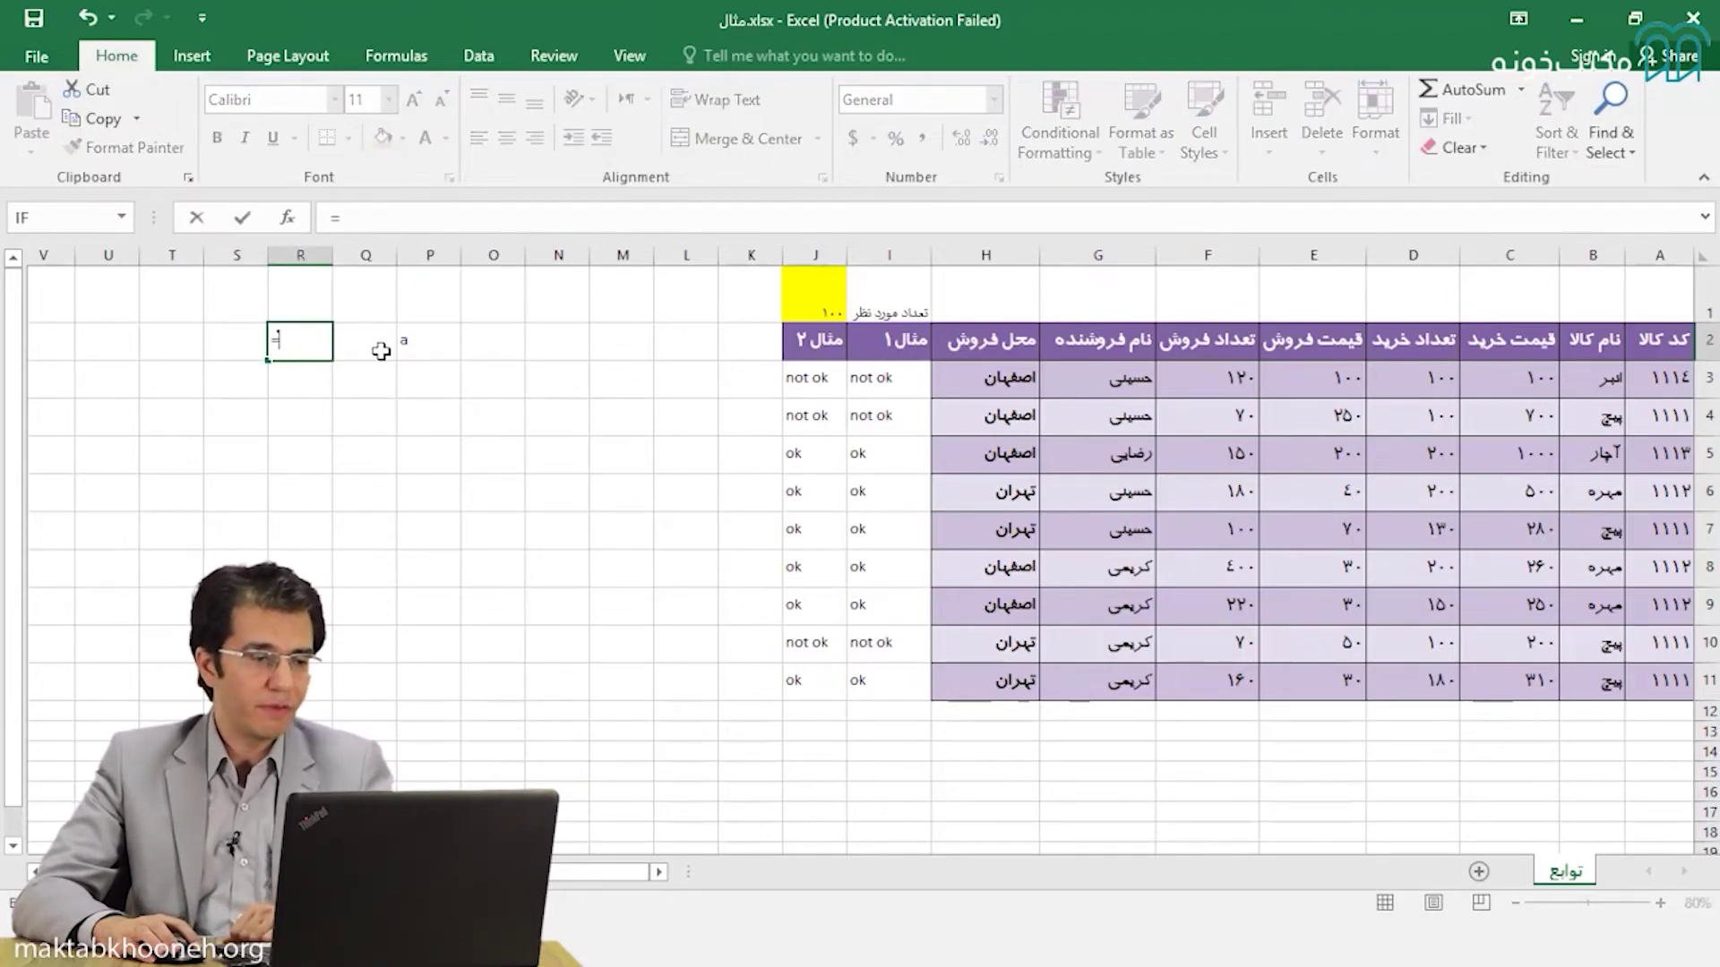
pyautogui.click(421, 341)
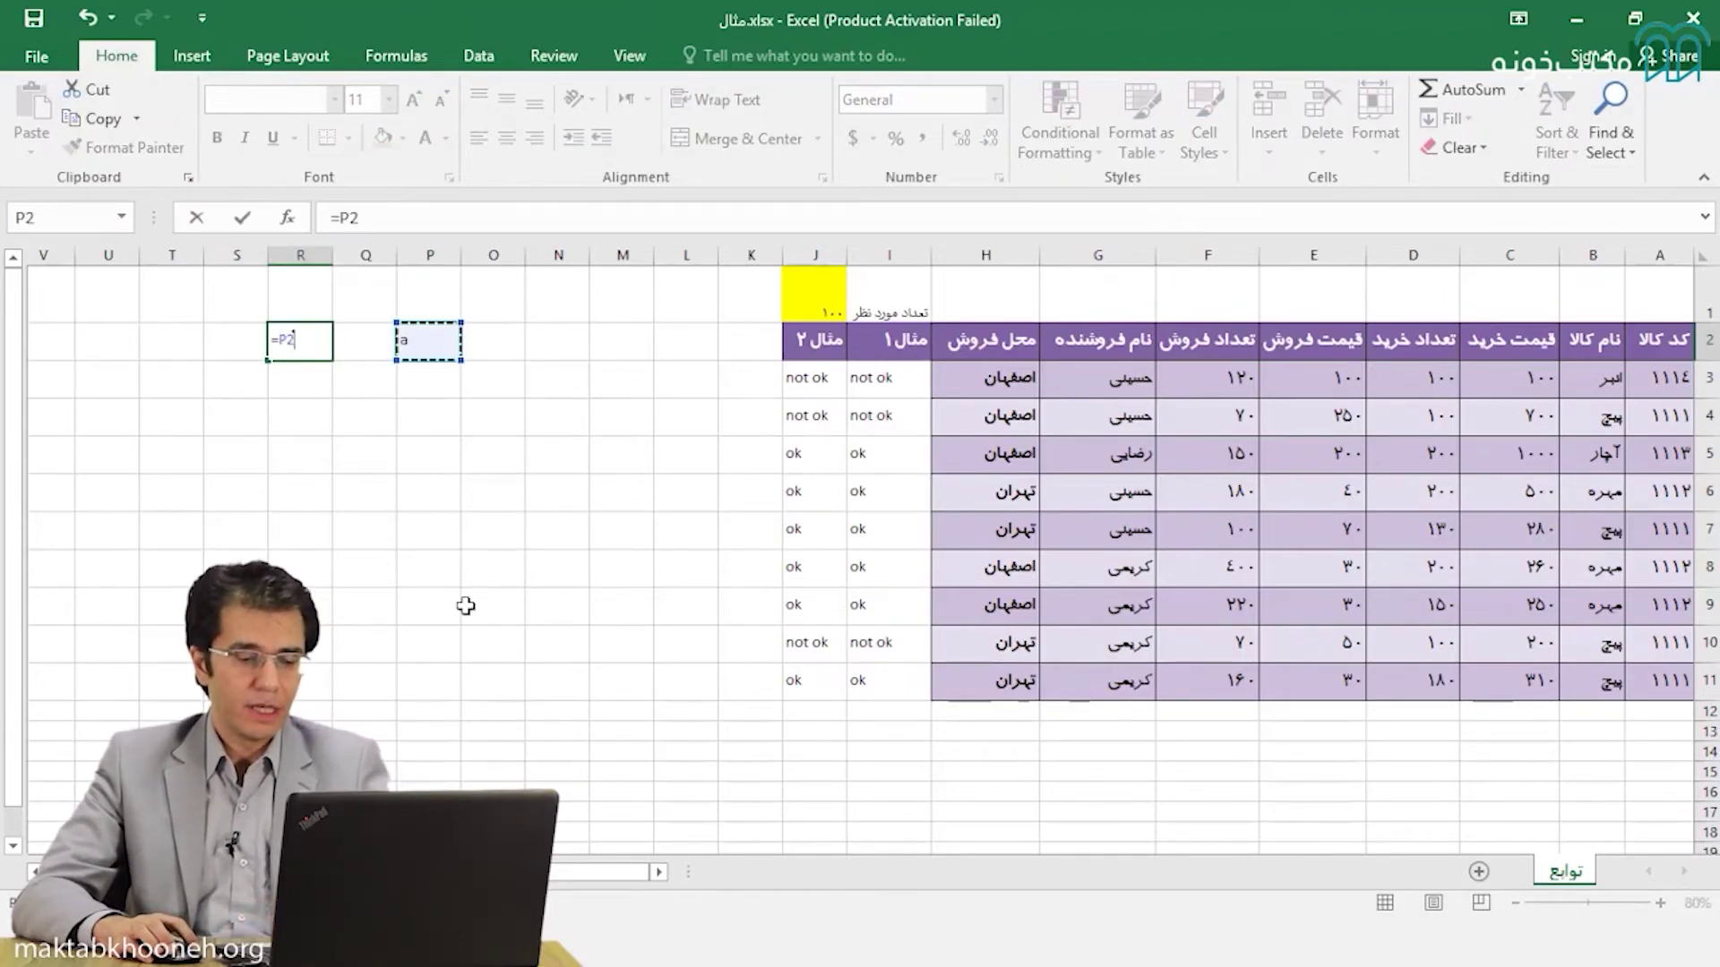
pyautogui.press('Return')
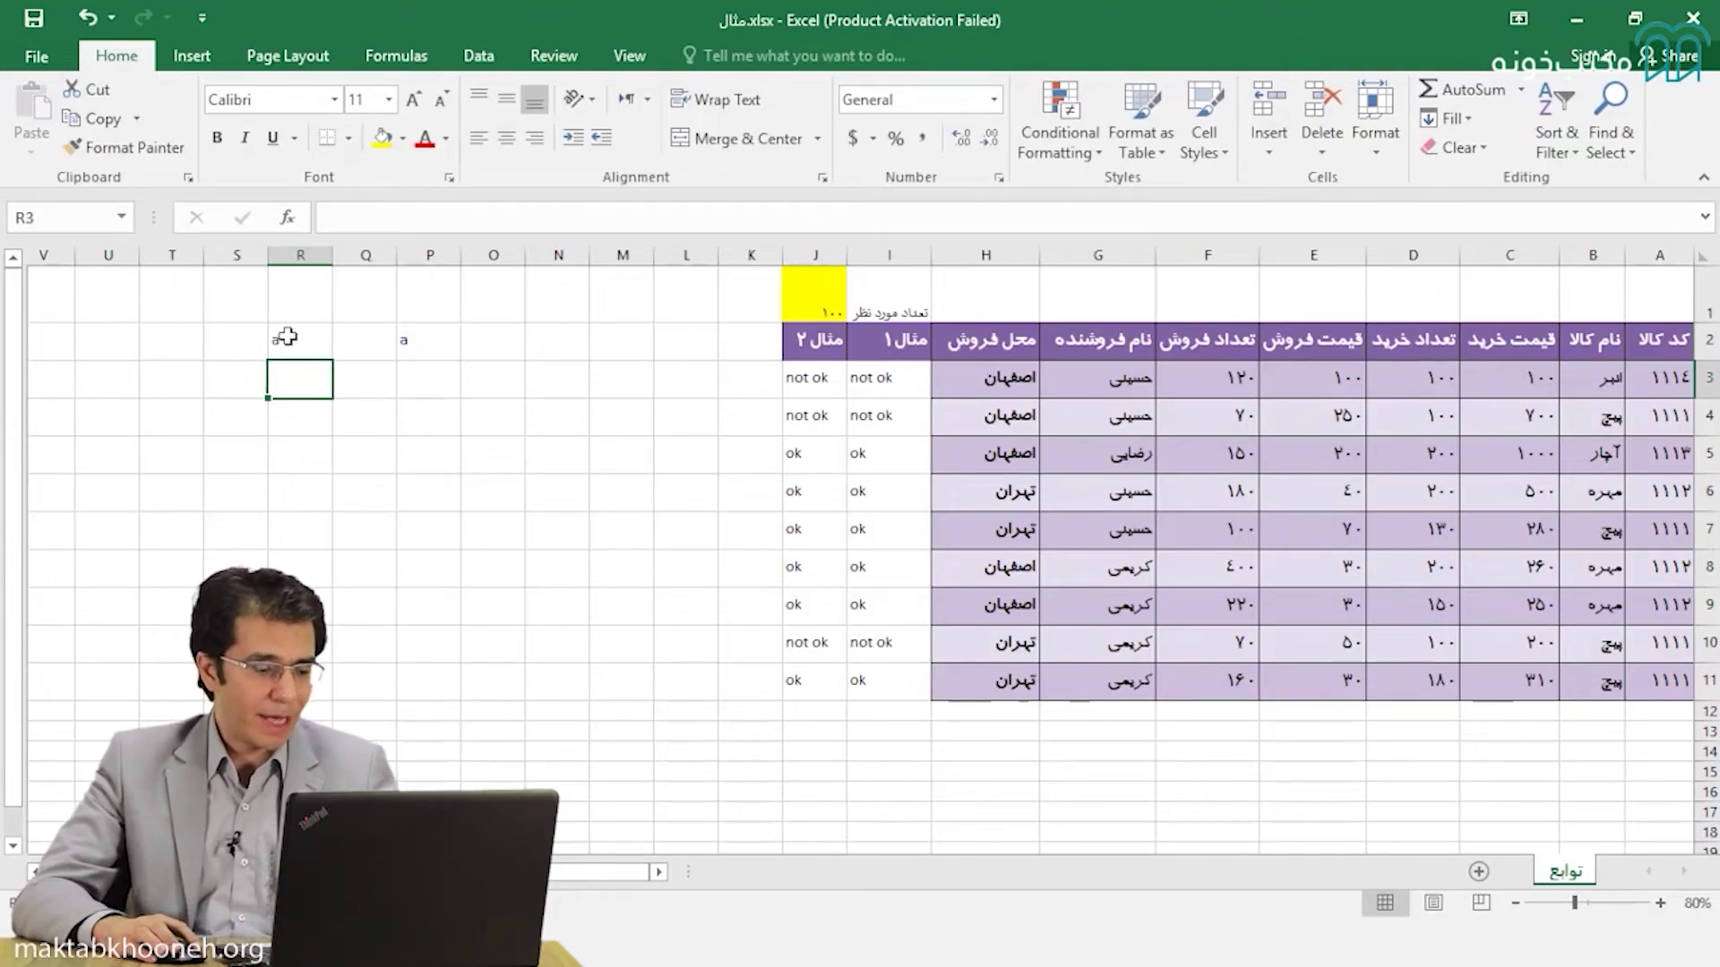
# Copy R2 into R4 and inspect its shifted =P4 reference, then reopen R2
pyautogui.click(289, 342)
pyautogui.hotkey('ctrl', 'c')
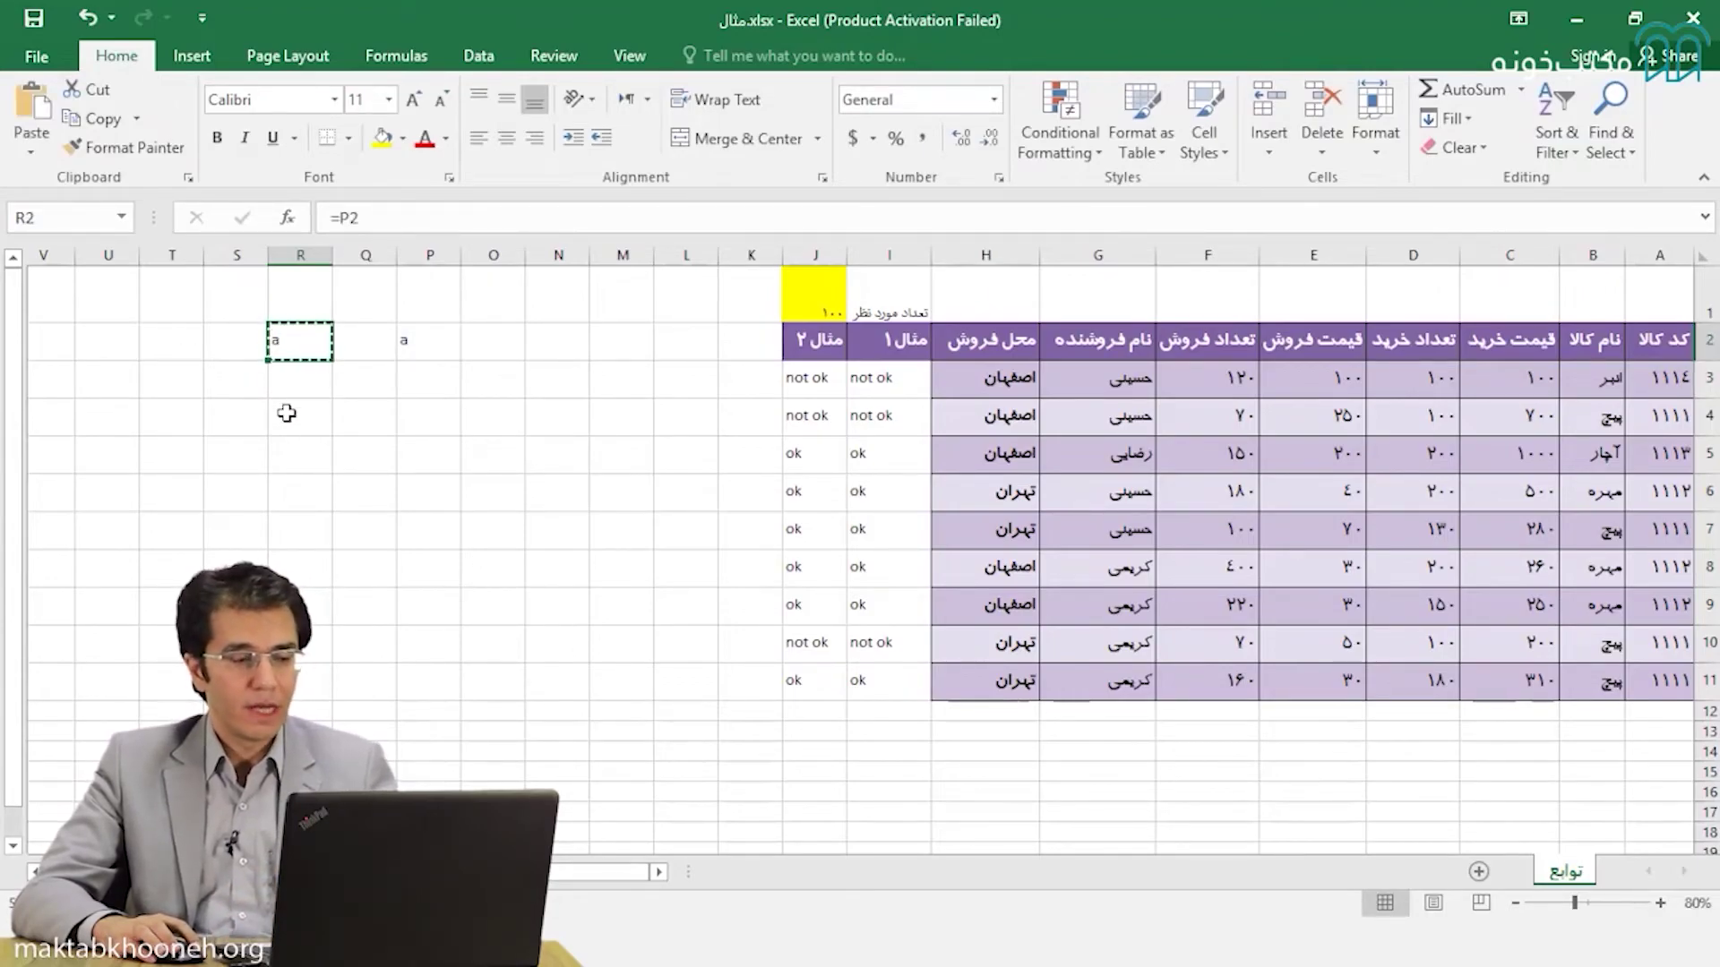
pyautogui.click(285, 415)
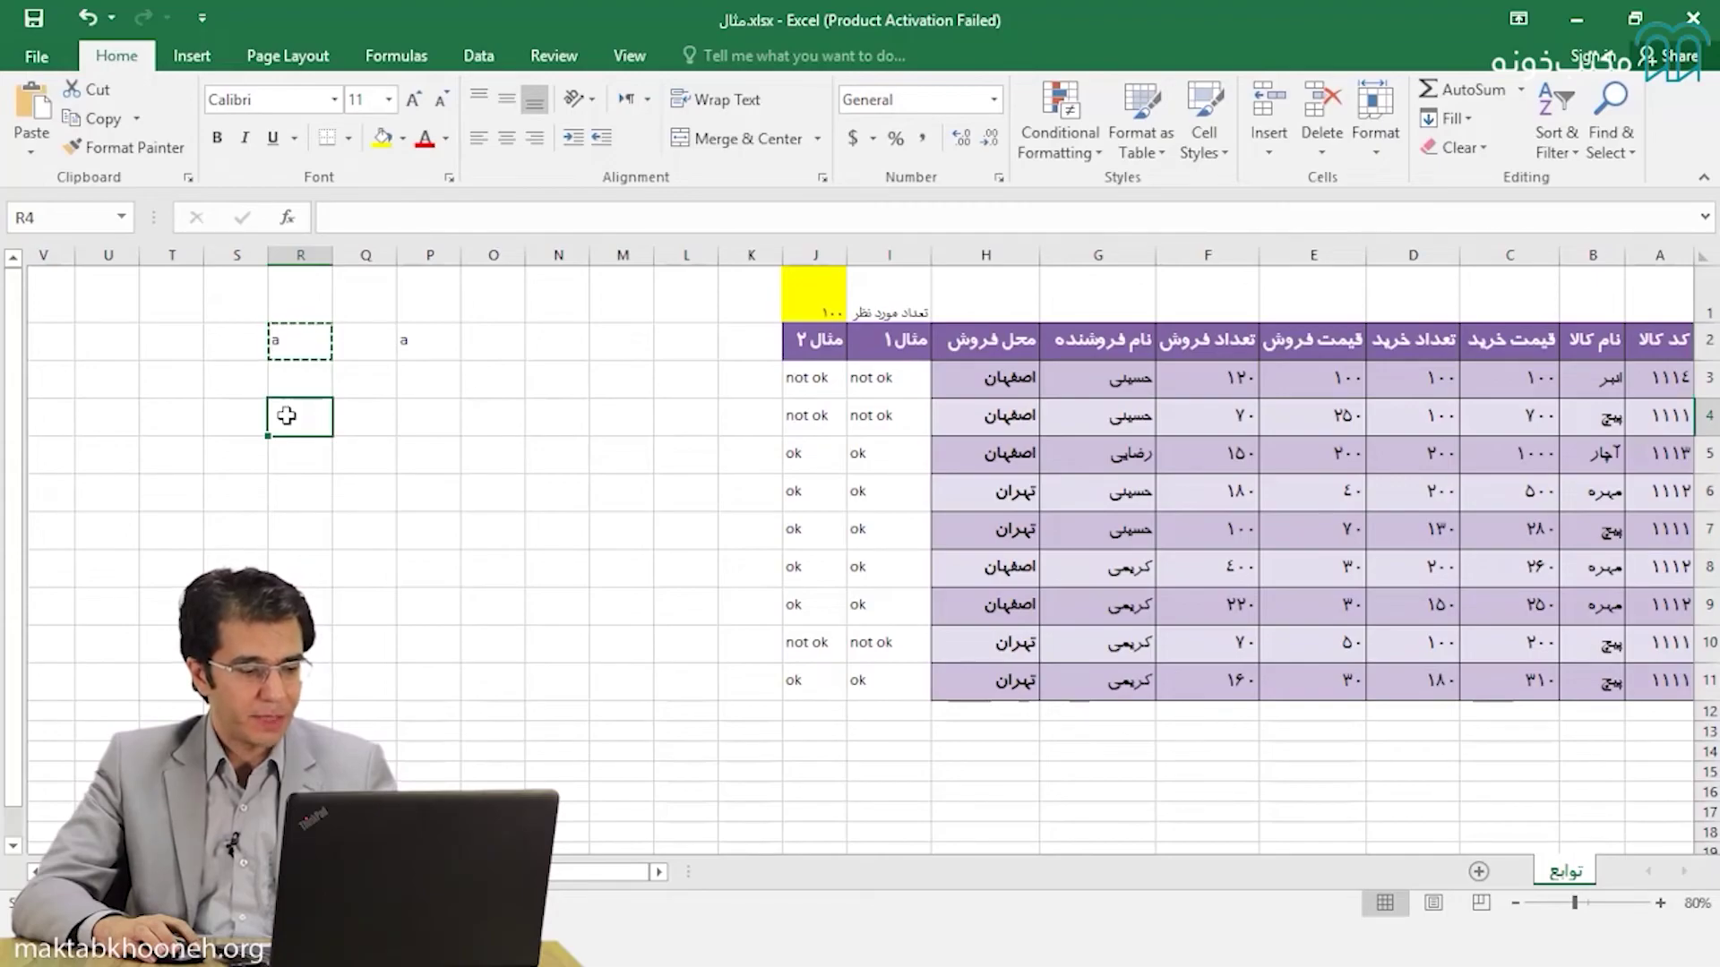
pyautogui.hotkey('ctrl', 'v')
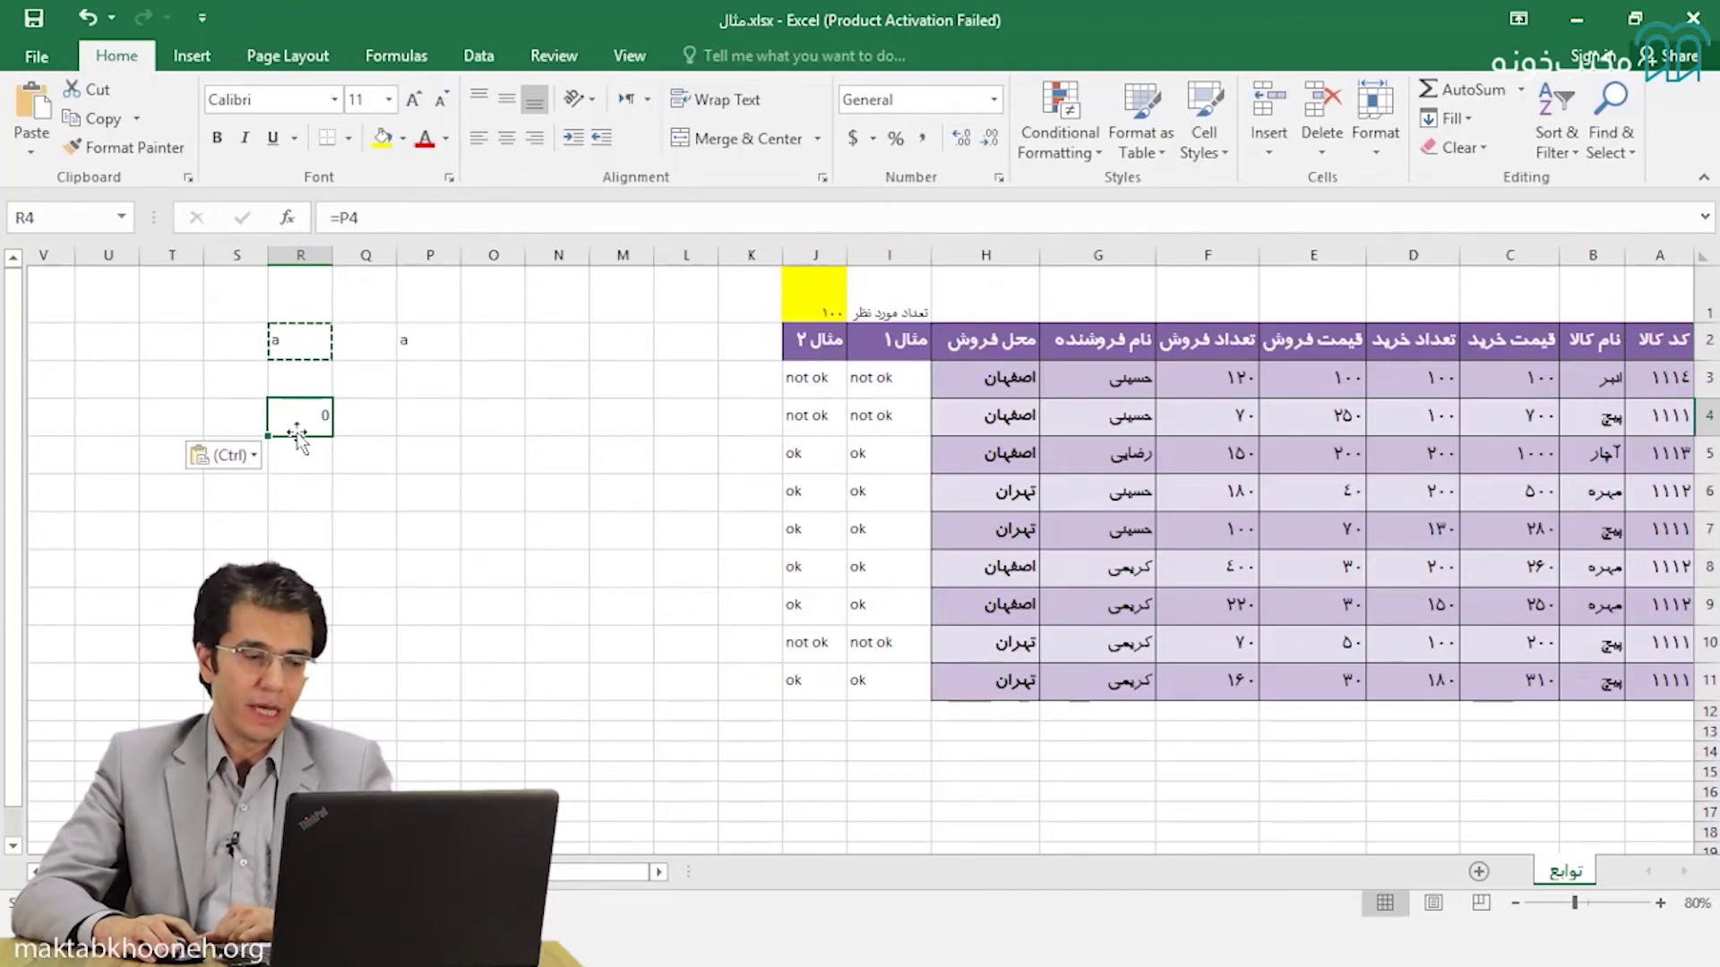
pyautogui.doubleClick(299, 420)
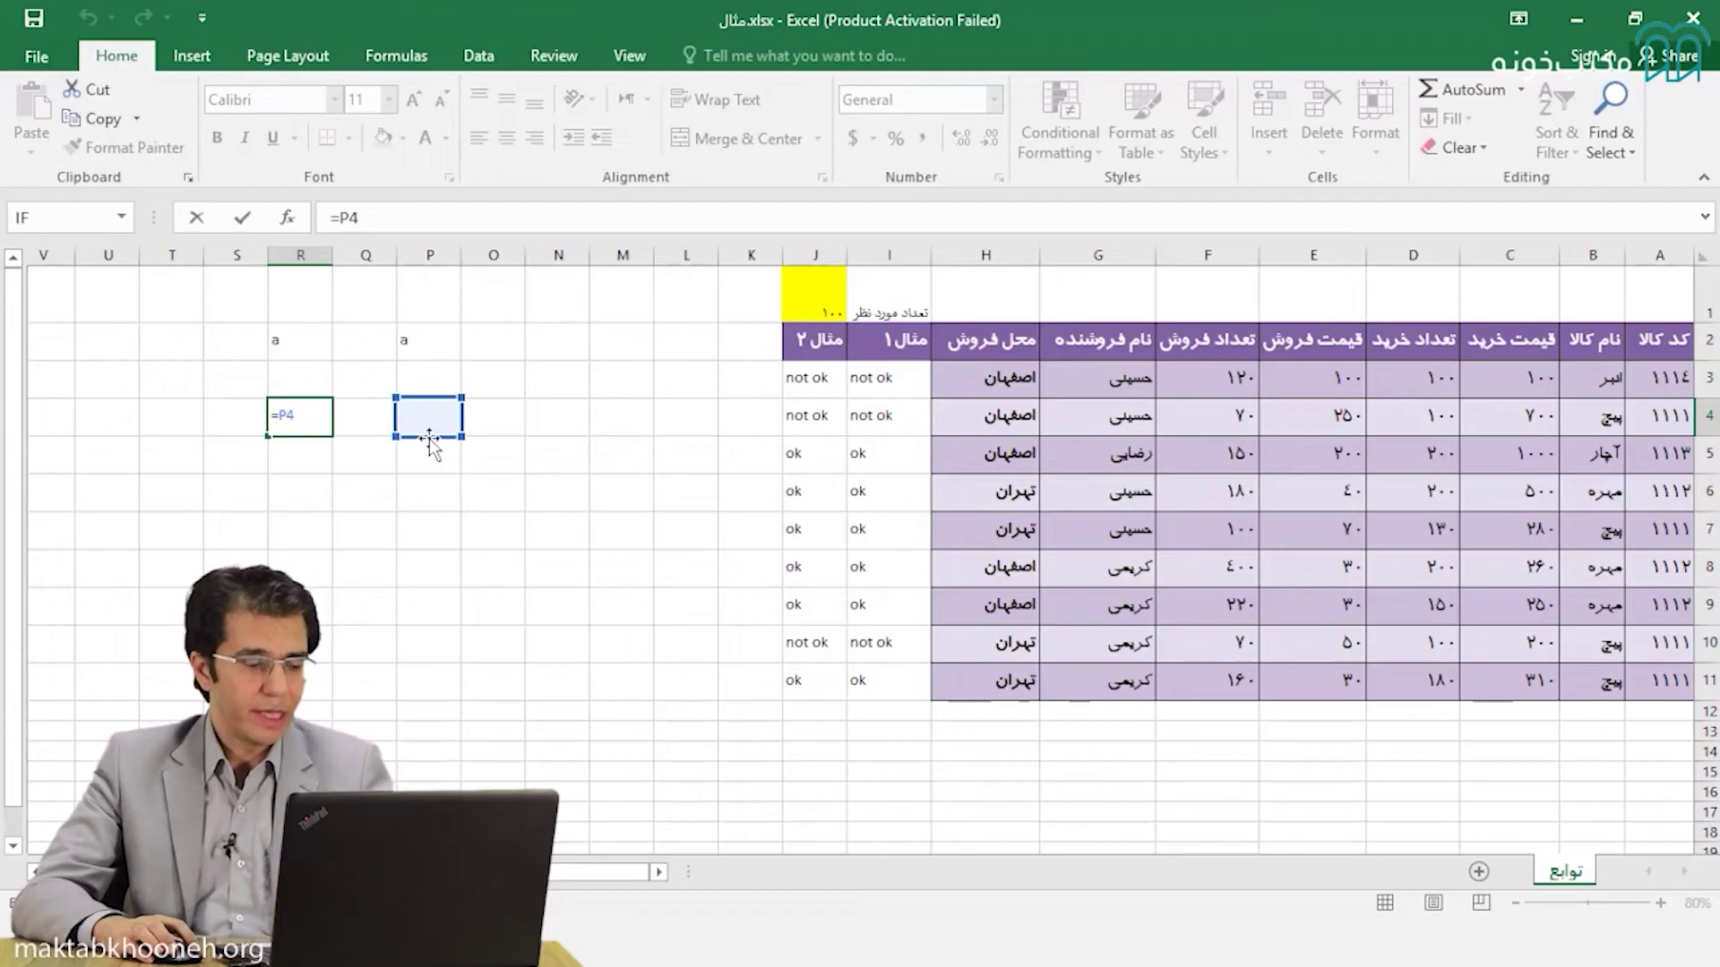
pyautogui.press('Escape')
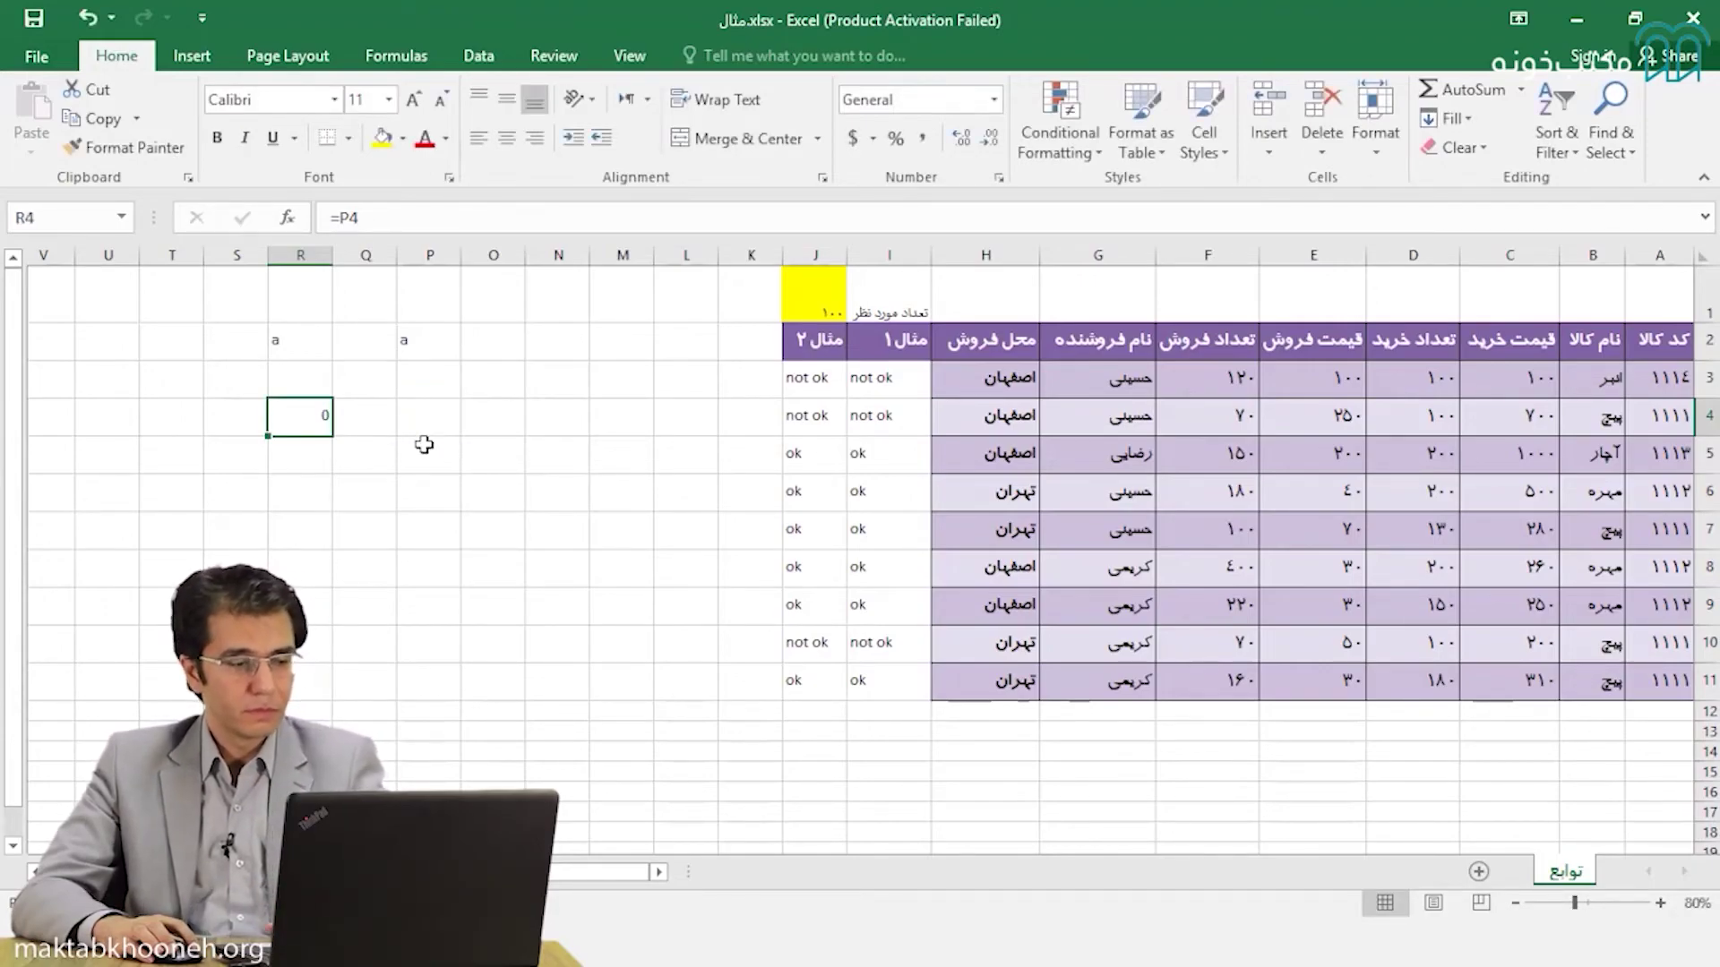
pyautogui.doubleClick(290, 341)
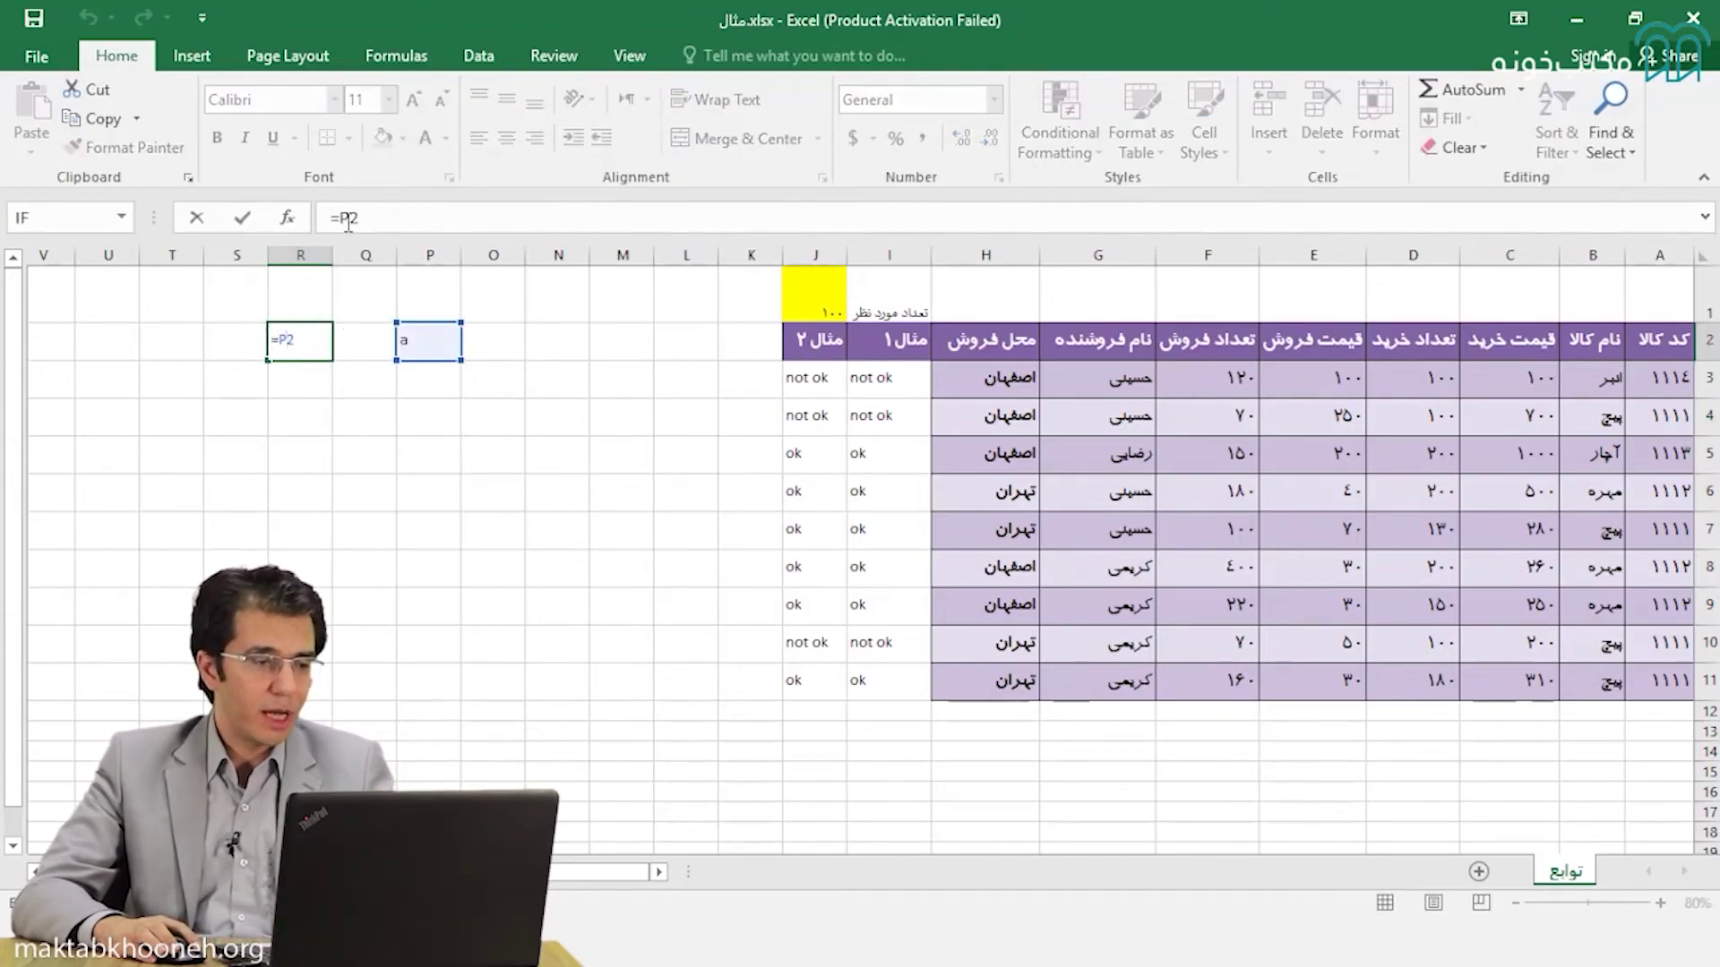
# Make R2's reference absolute with F4 so it reads =$P$2
pyautogui.click(345, 219)
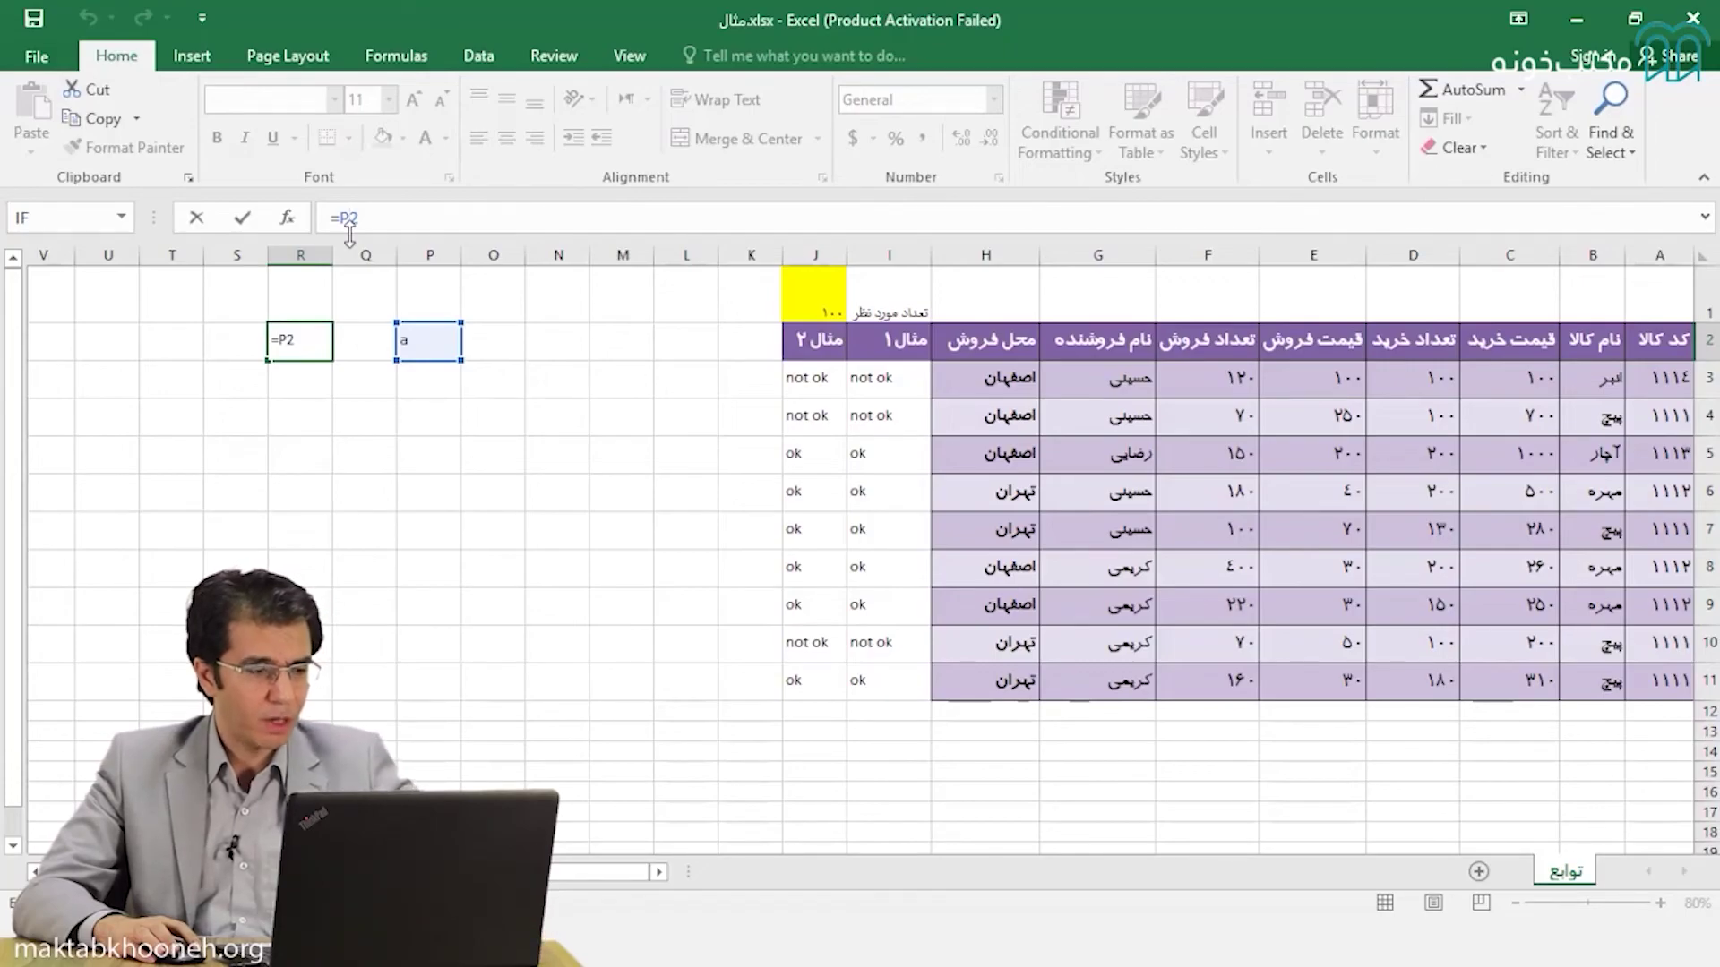
pyautogui.press('F4')
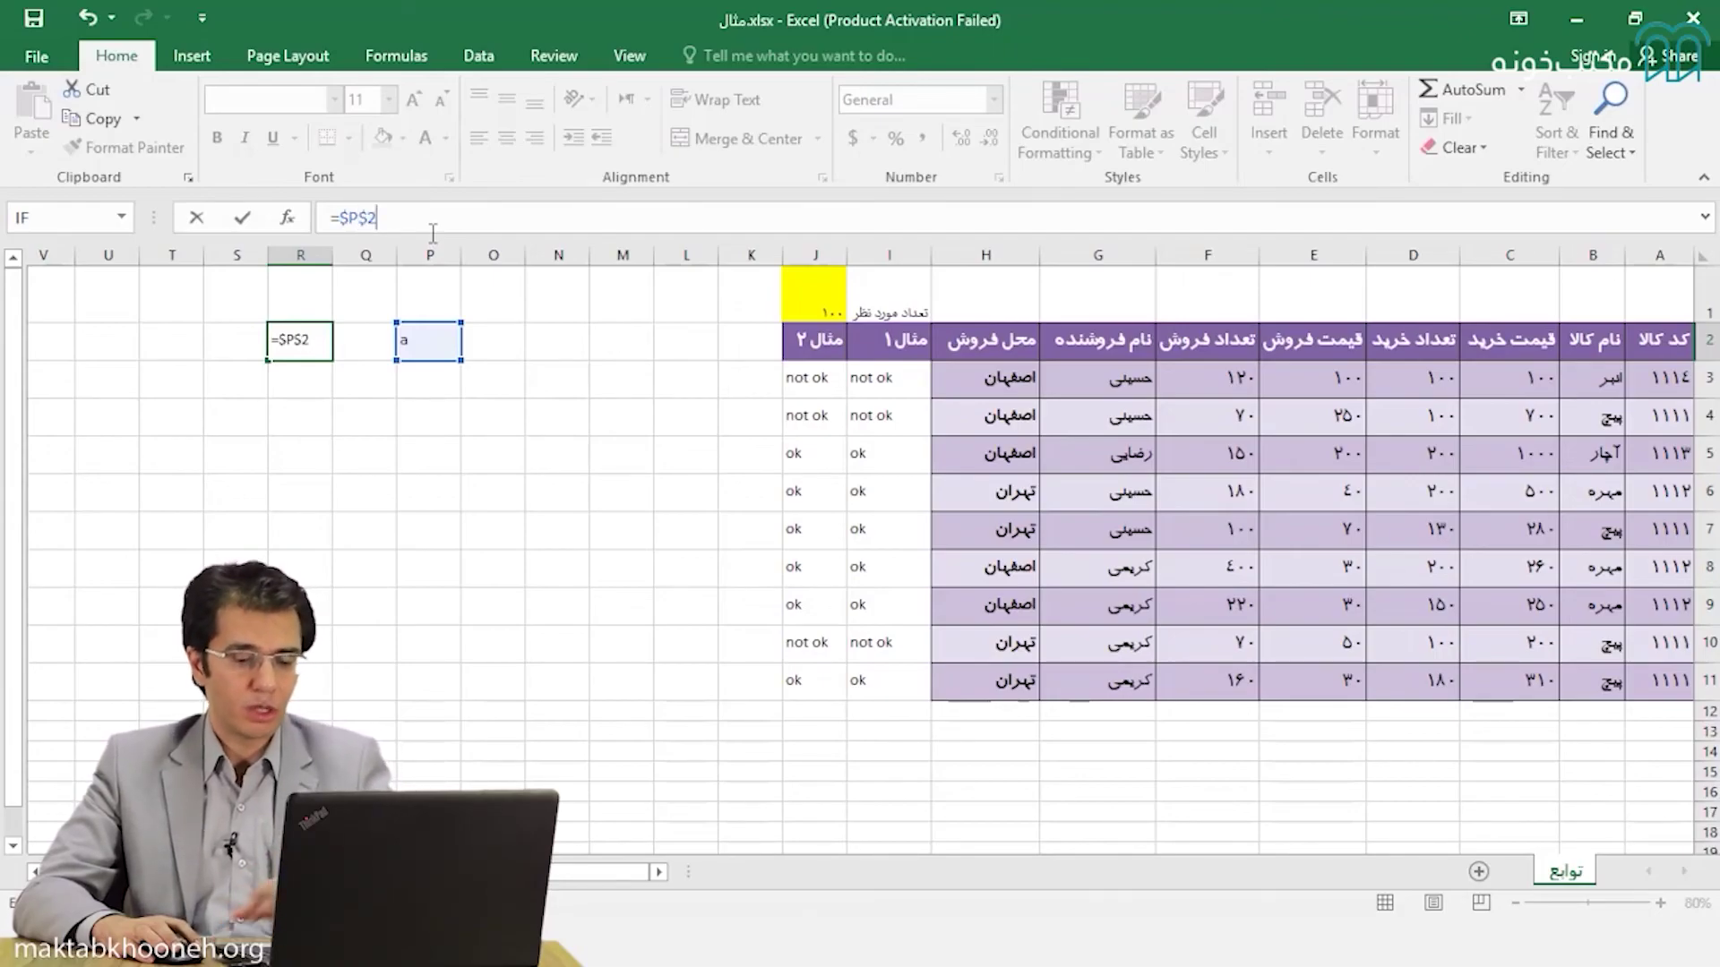
pyautogui.press('Return')
pyautogui.doubleClick(305, 338)
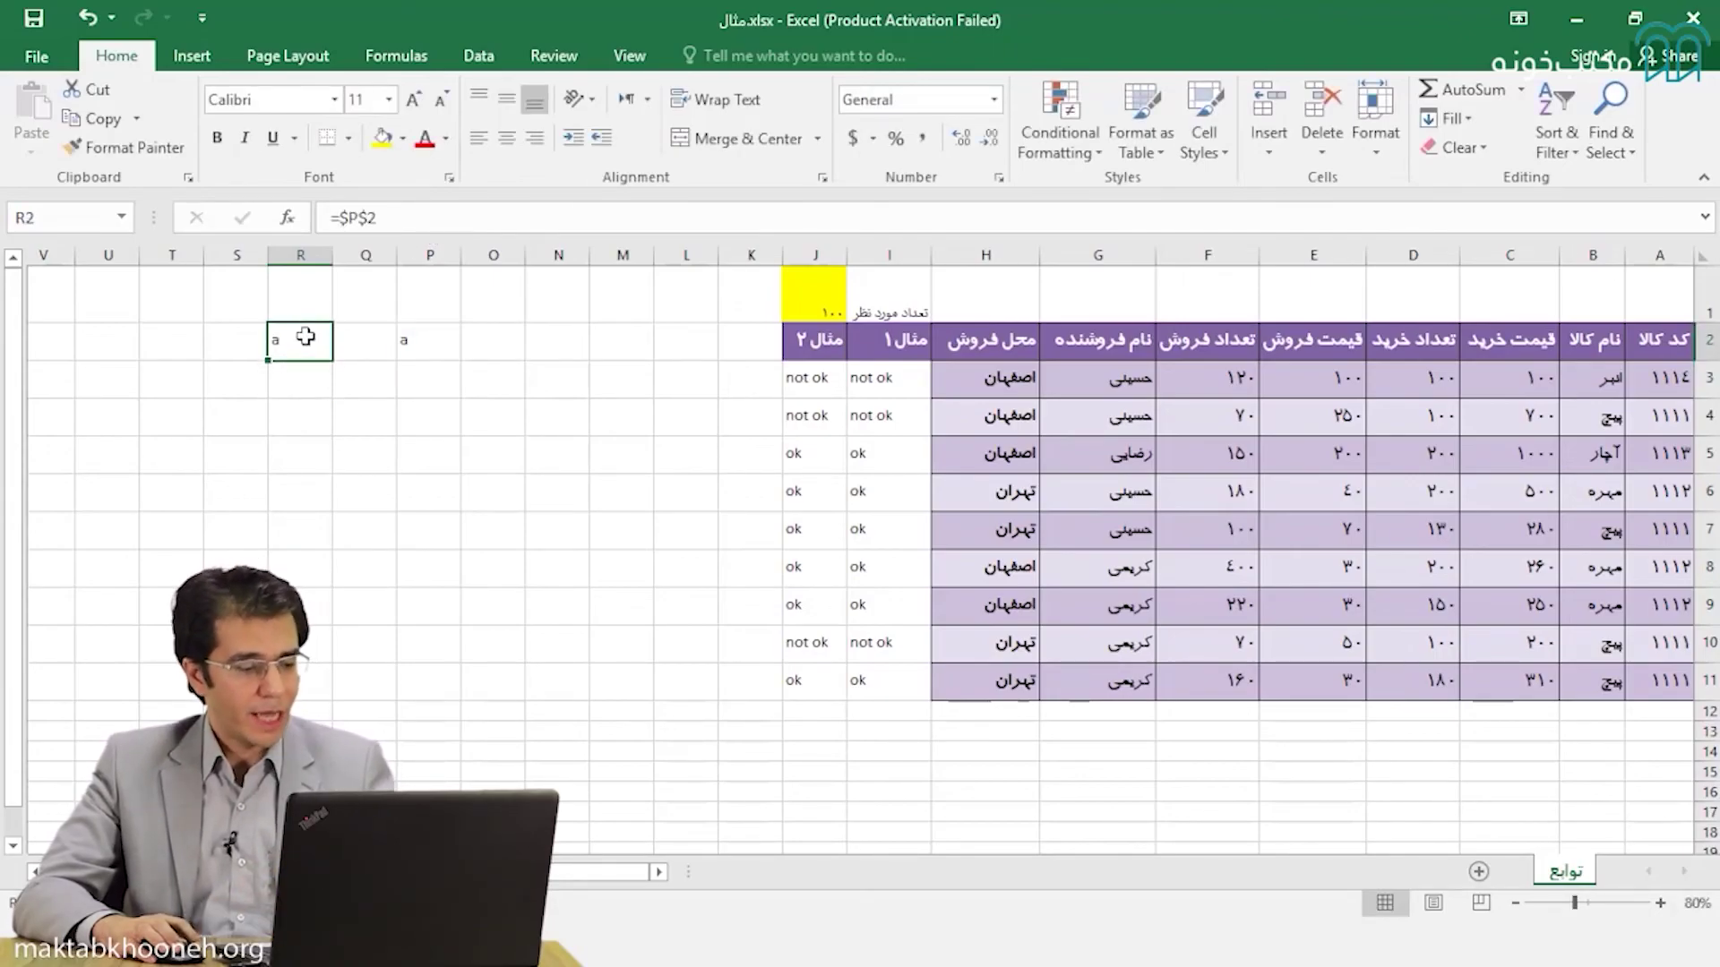
pyautogui.press('Escape')
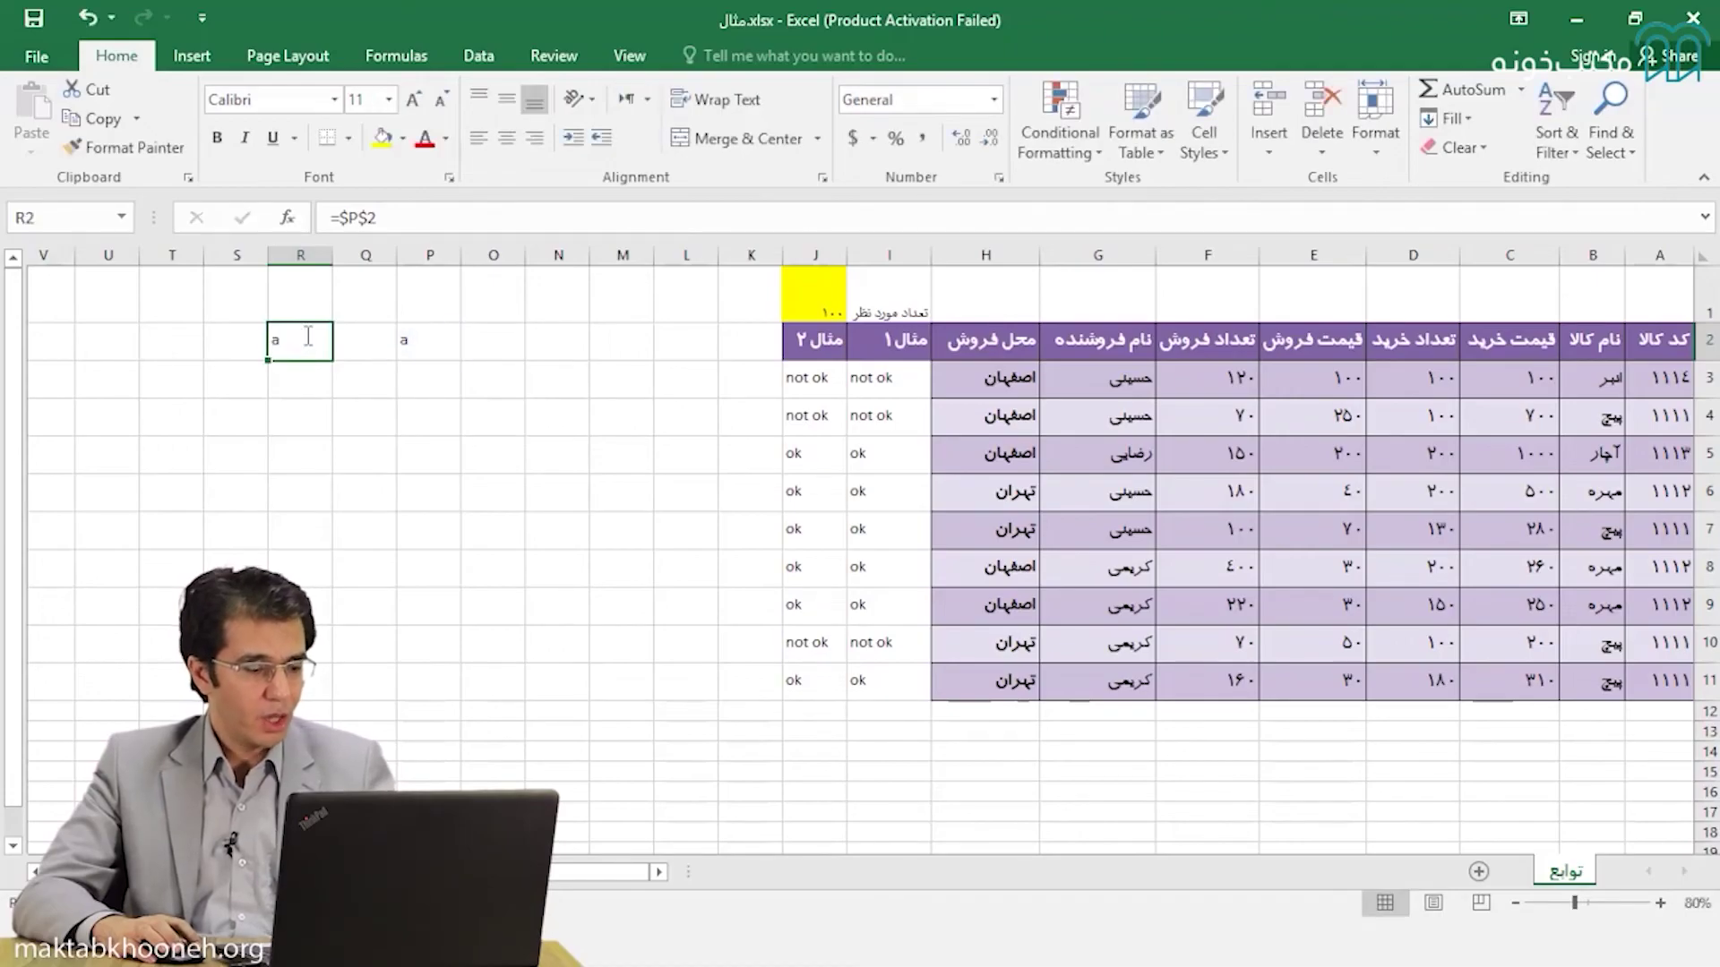
# Copy R2 into R6 and check that it still reads =$P$2
pyautogui.hotkey('ctrl', 'c')
pyautogui.click(297, 482)
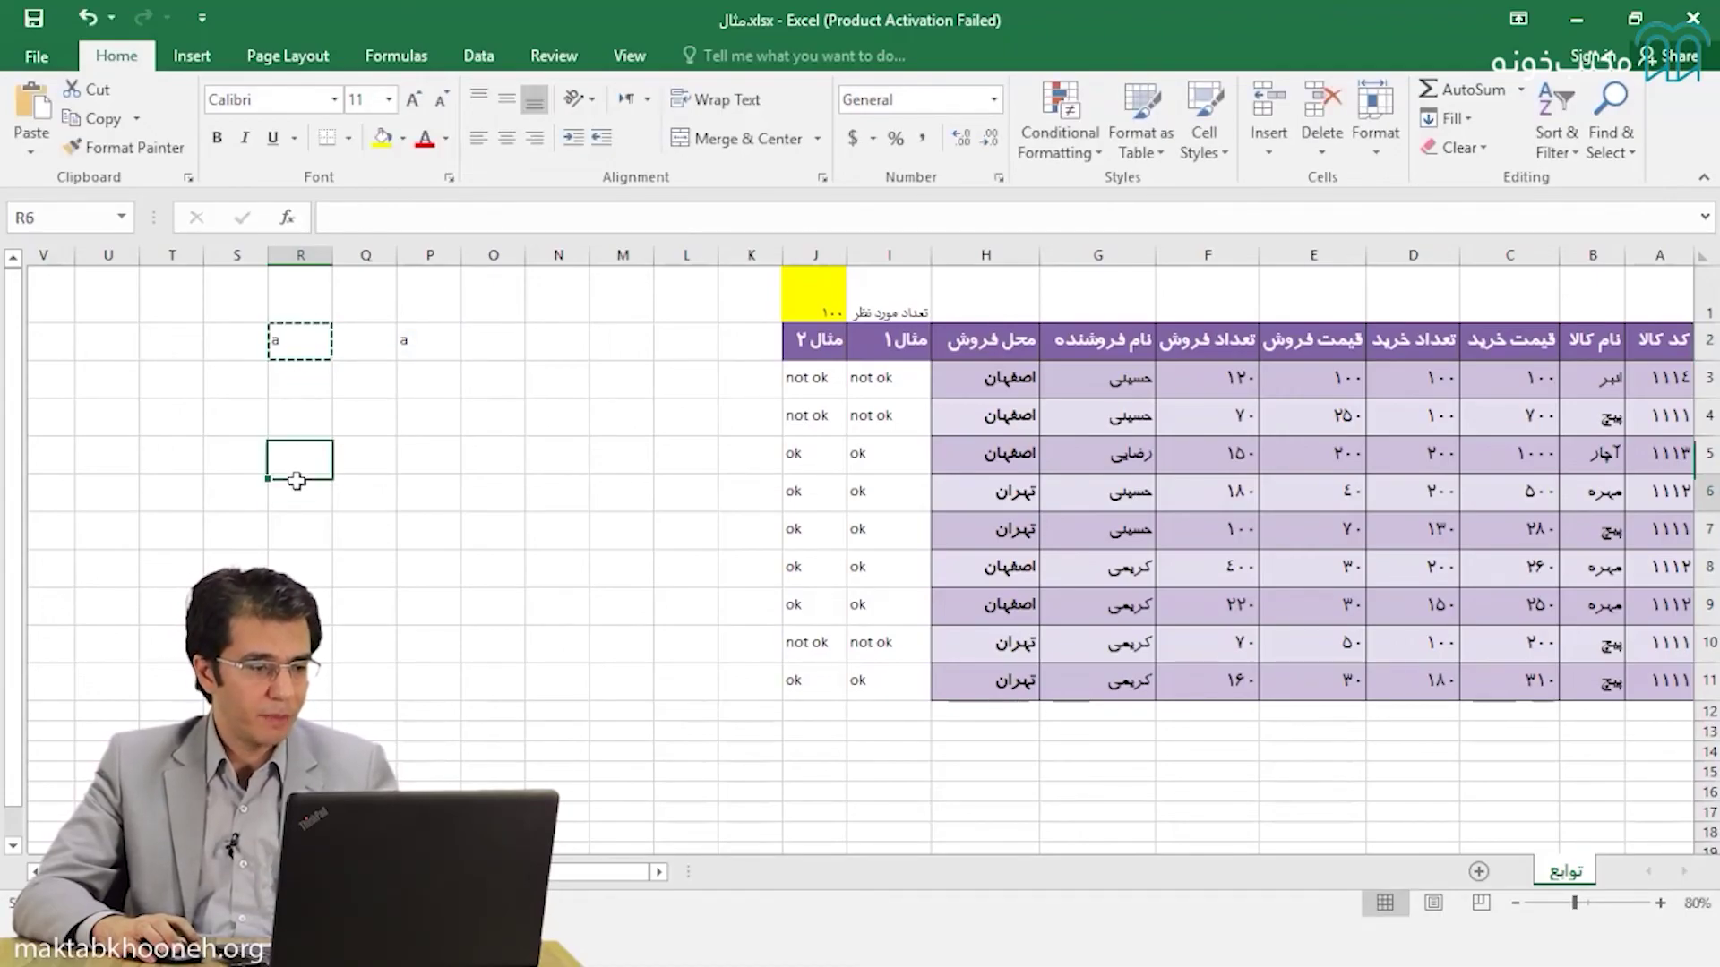
pyautogui.hotkey('ctrl', 'v')
pyautogui.doubleClick(296, 483)
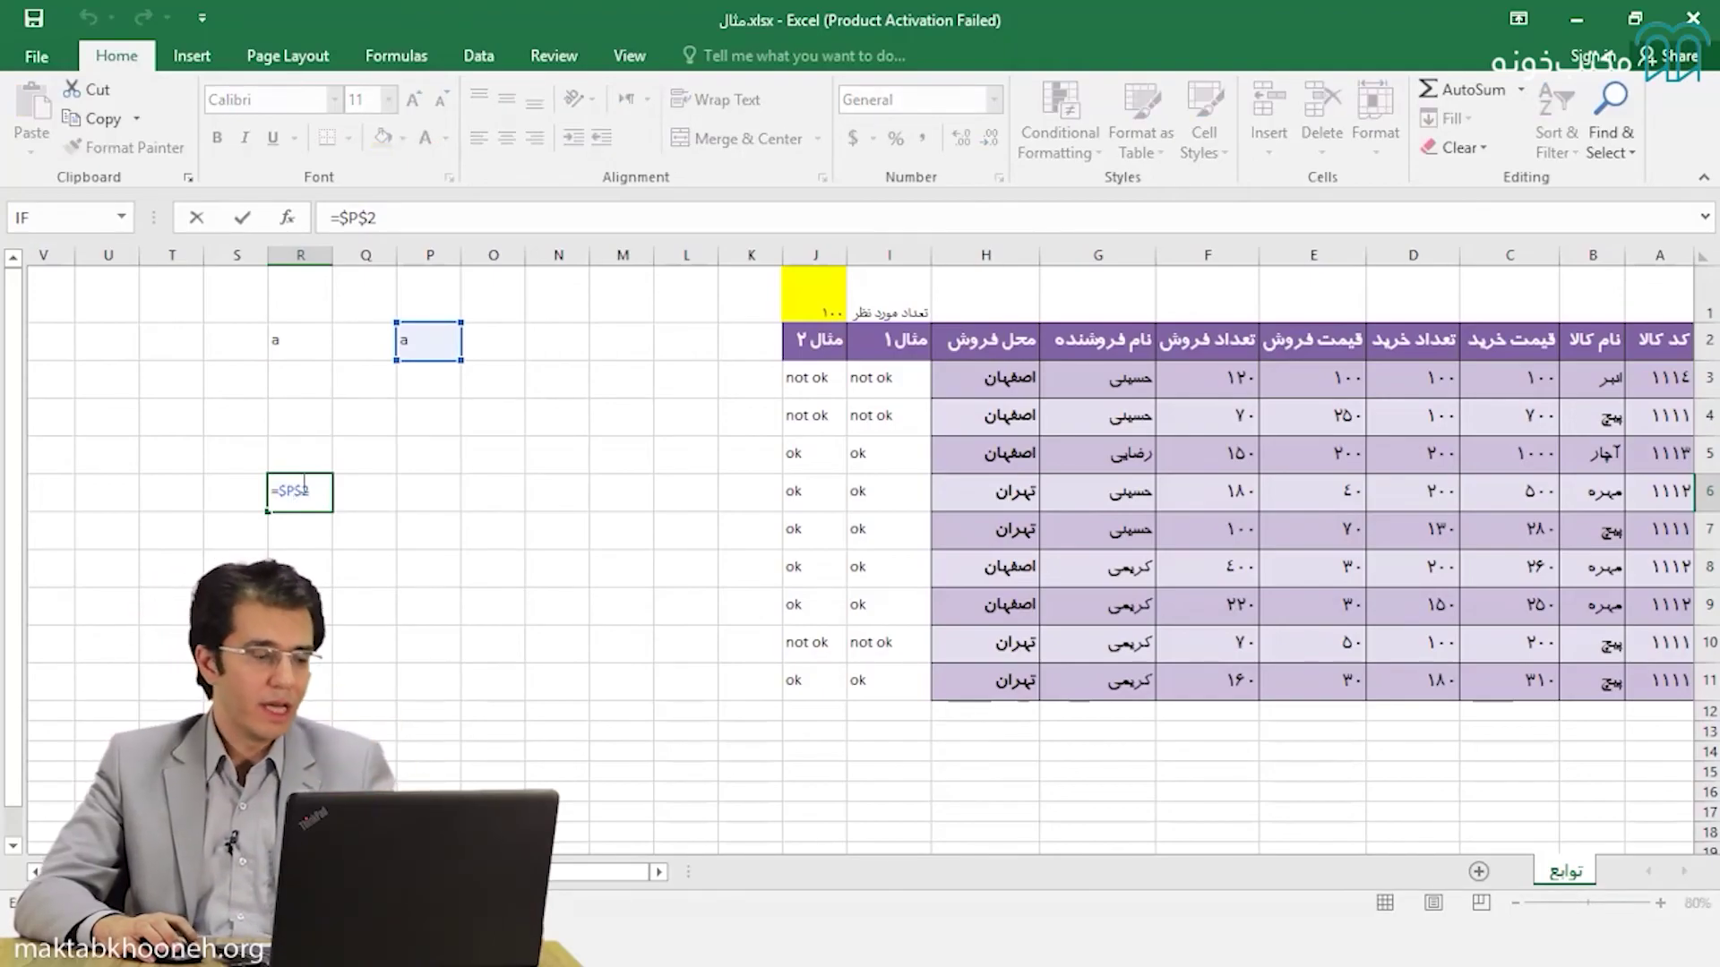
# Compare the =$P$2 formulas in R2 and R6
pyautogui.click(327, 439)
pyautogui.click(278, 348)
pyautogui.doubleClick(278, 349)
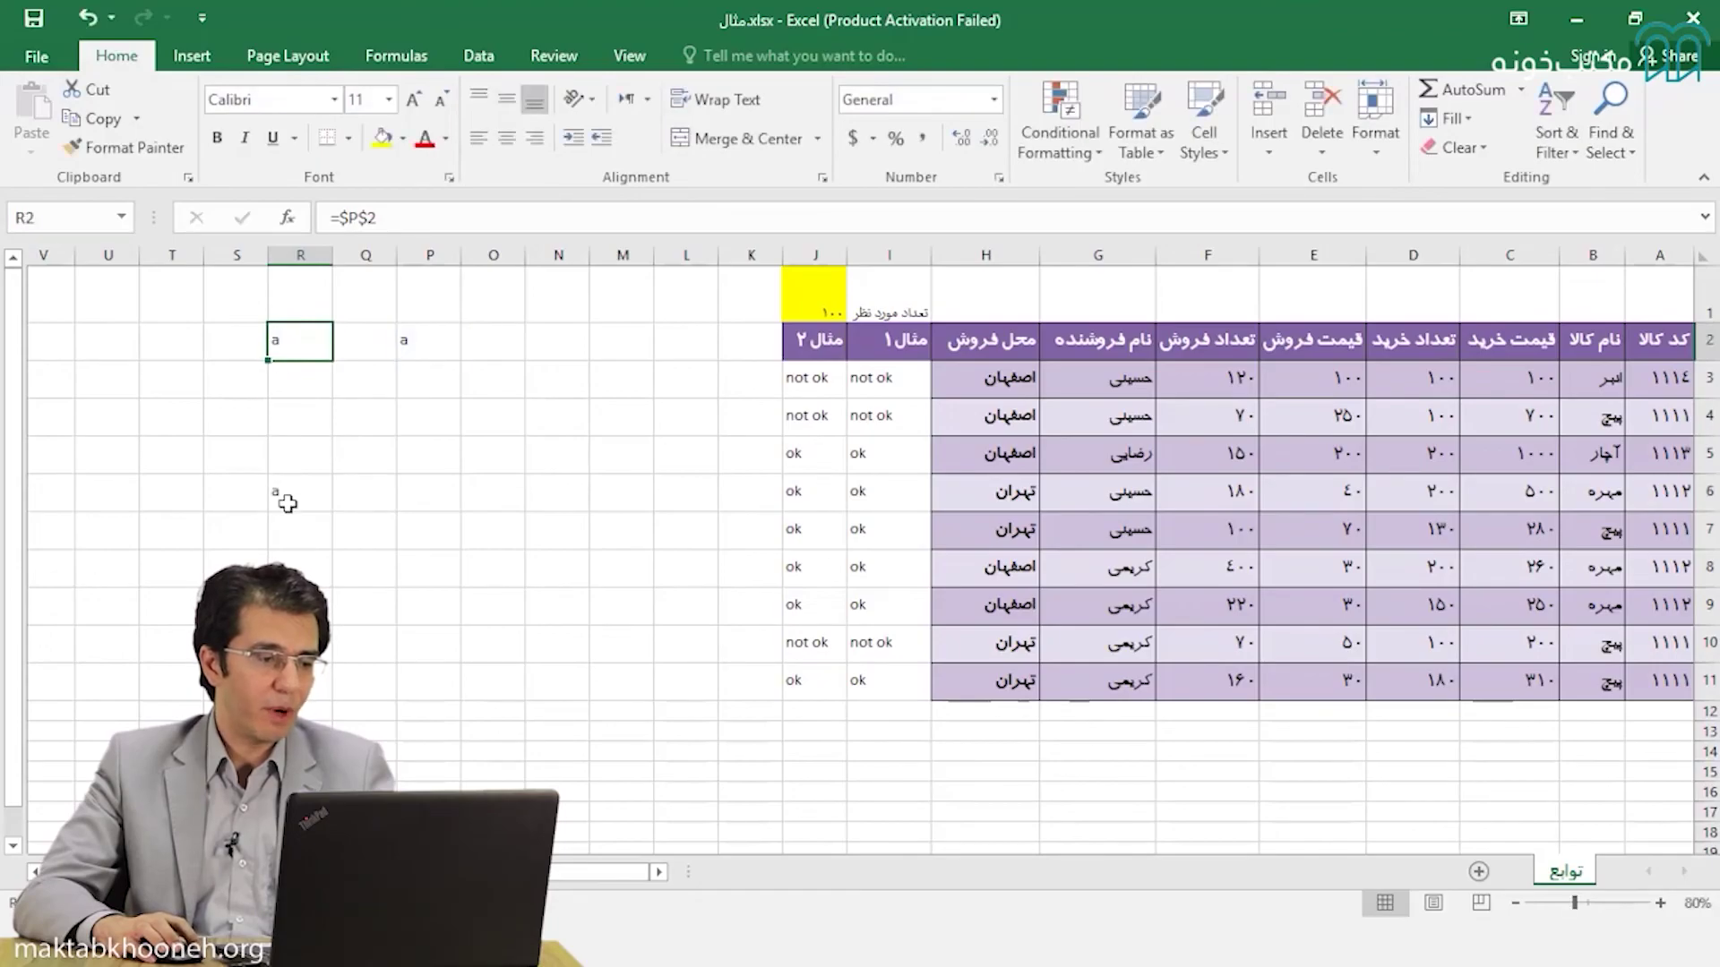
pyautogui.doubleClick(285, 484)
# Copy R2's =$P$2 formula into S2 and check its reference
pyautogui.click(297, 333)
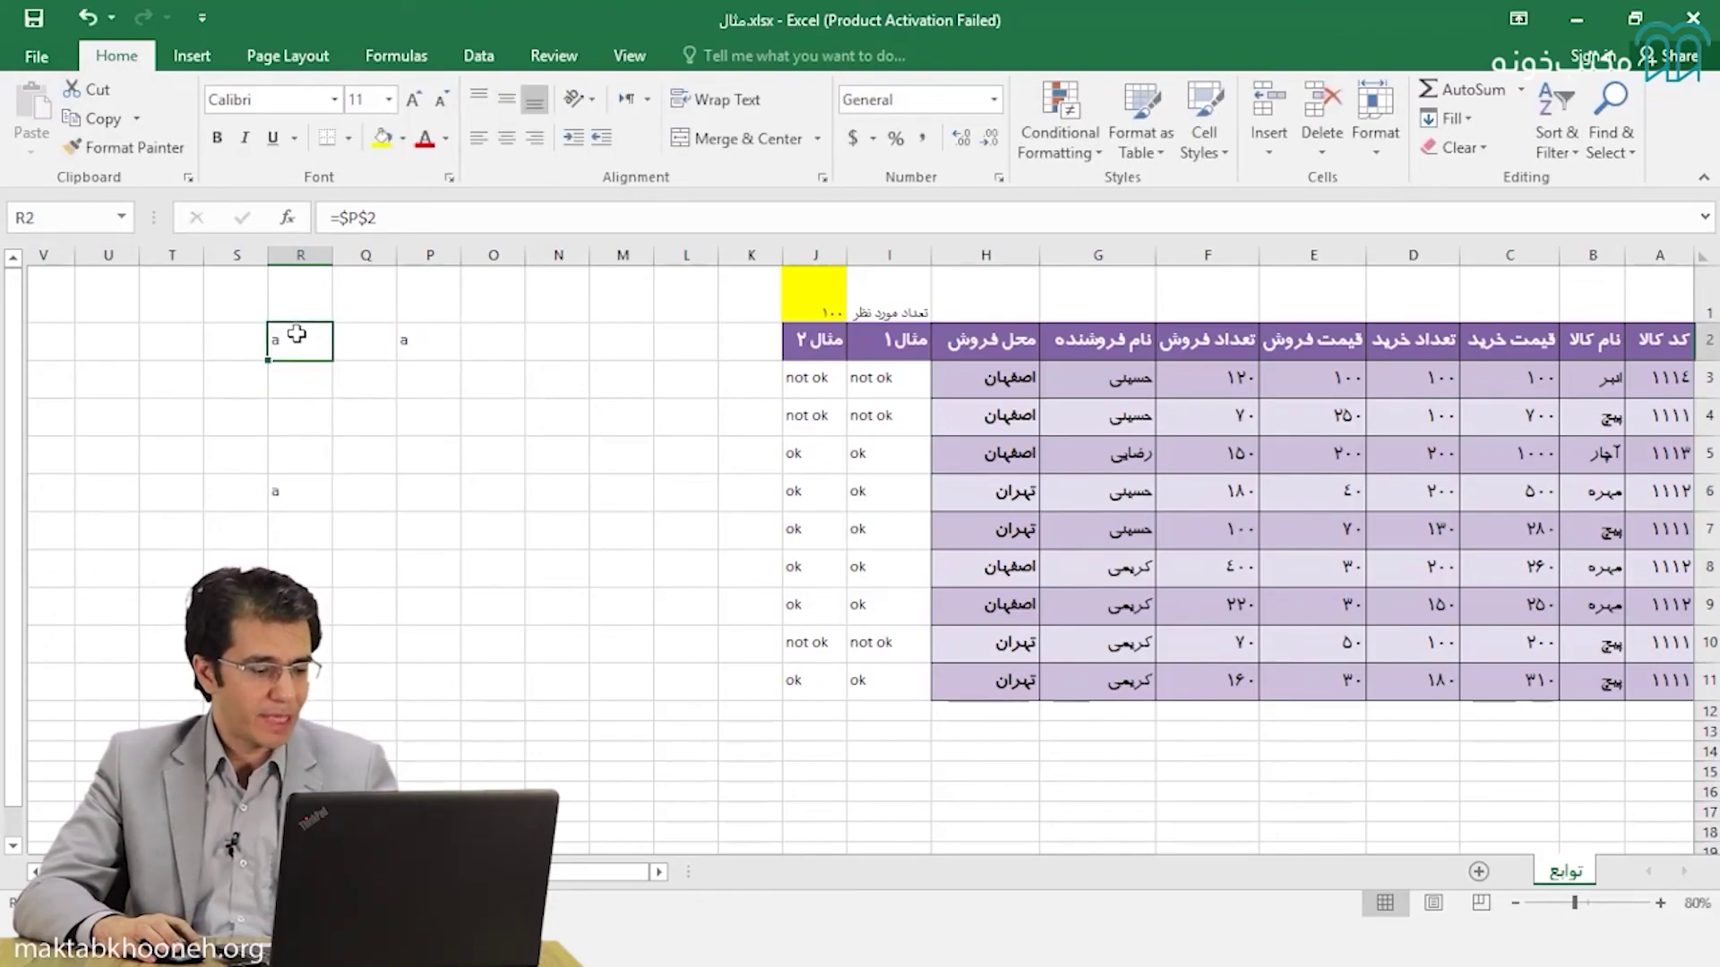
pyautogui.hotkey('ctrl', 'c')
pyautogui.click(235, 340)
pyautogui.hotkey('ctrl', 'v')
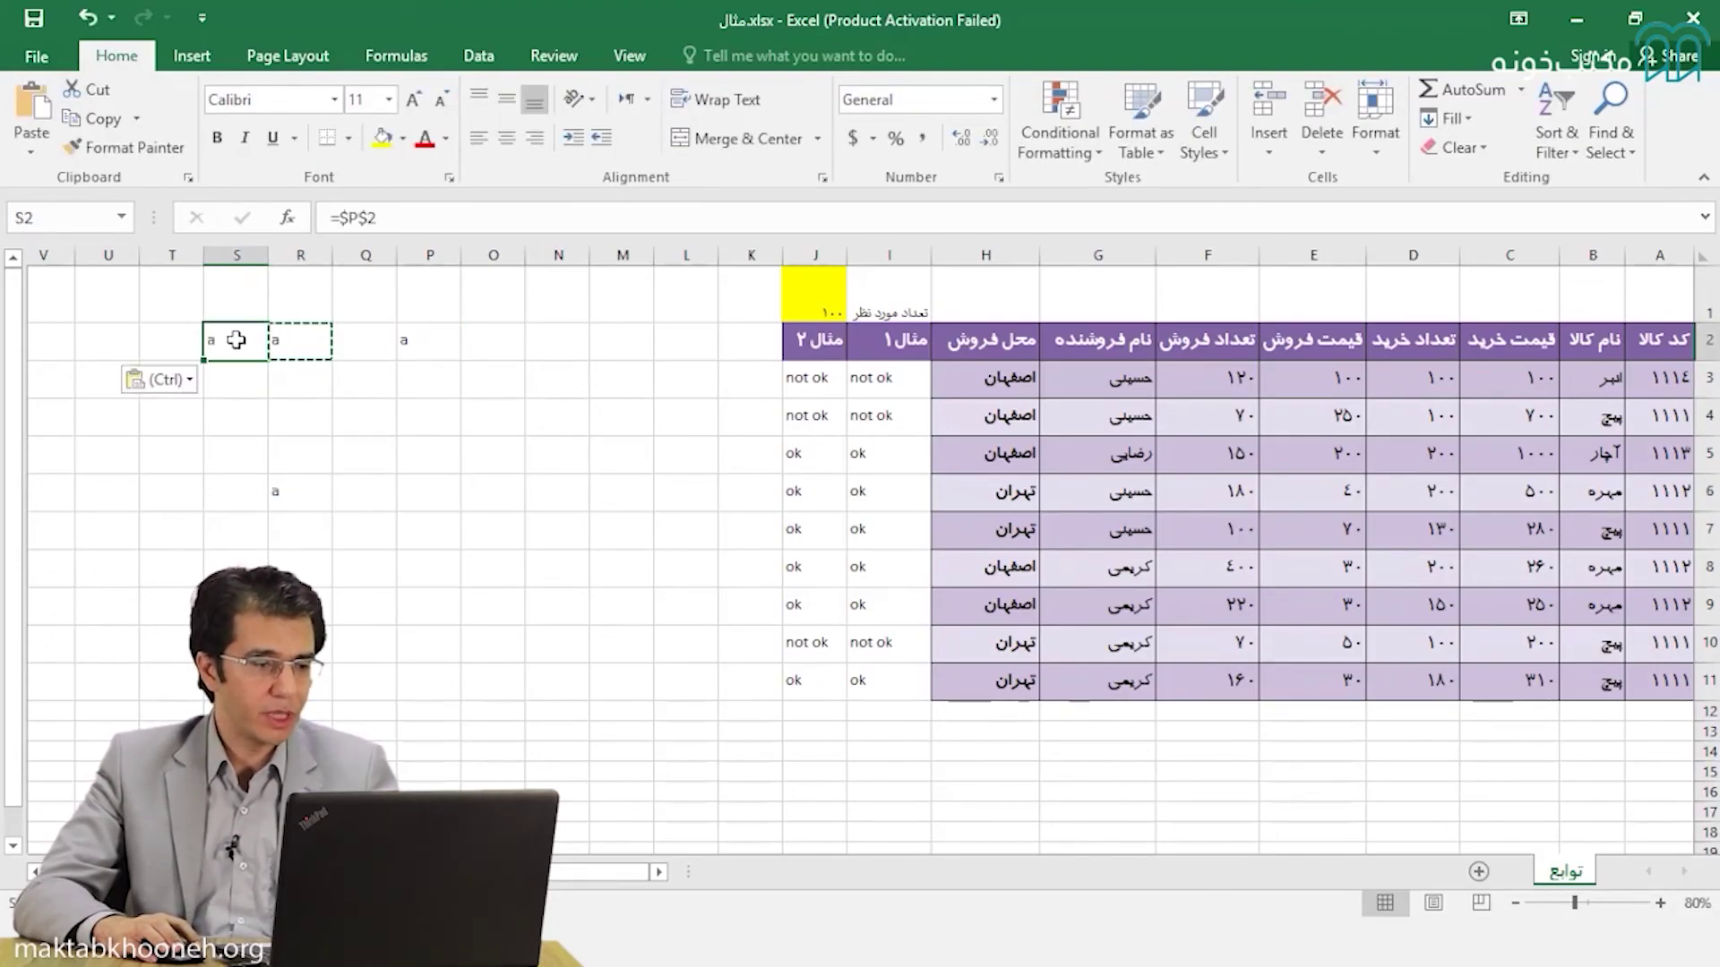
pyautogui.doubleClick(236, 340)
pyautogui.press('Escape')
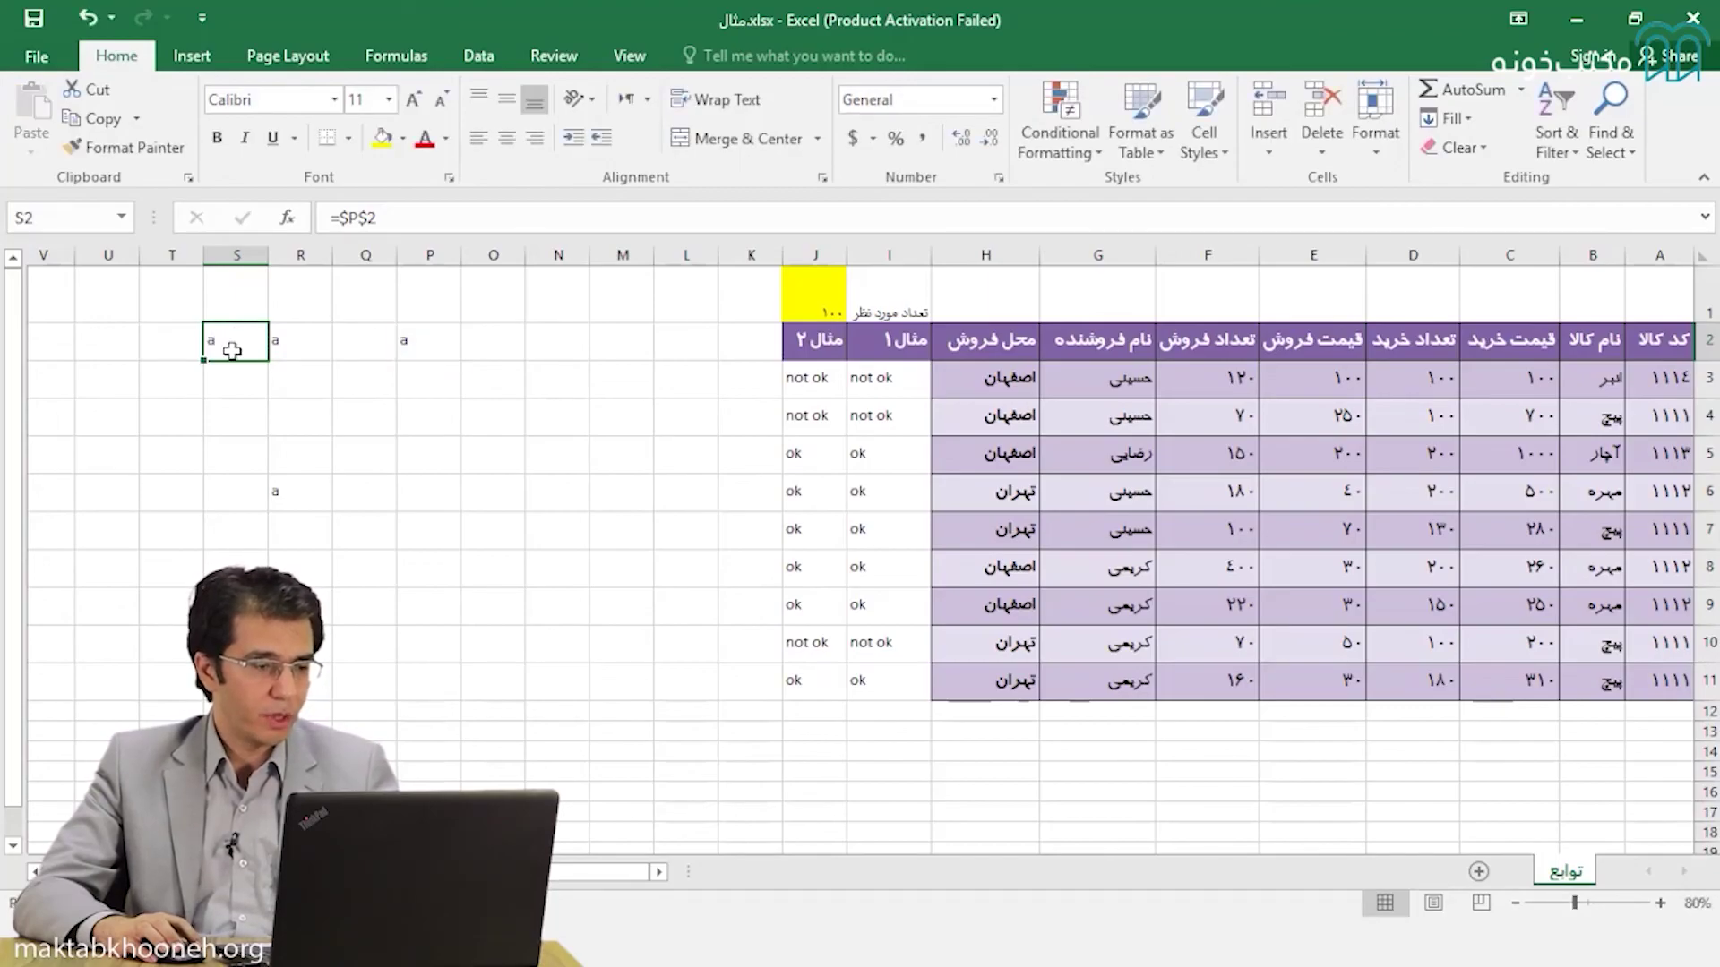
# Copy S2 into S4 and confirm it still reads =$P$2
pyautogui.hotkey('ctrl', 'c')
pyautogui.click(235, 416)
pyautogui.hotkey('ctrl', 'v')
pyautogui.doubleClick(236, 421)
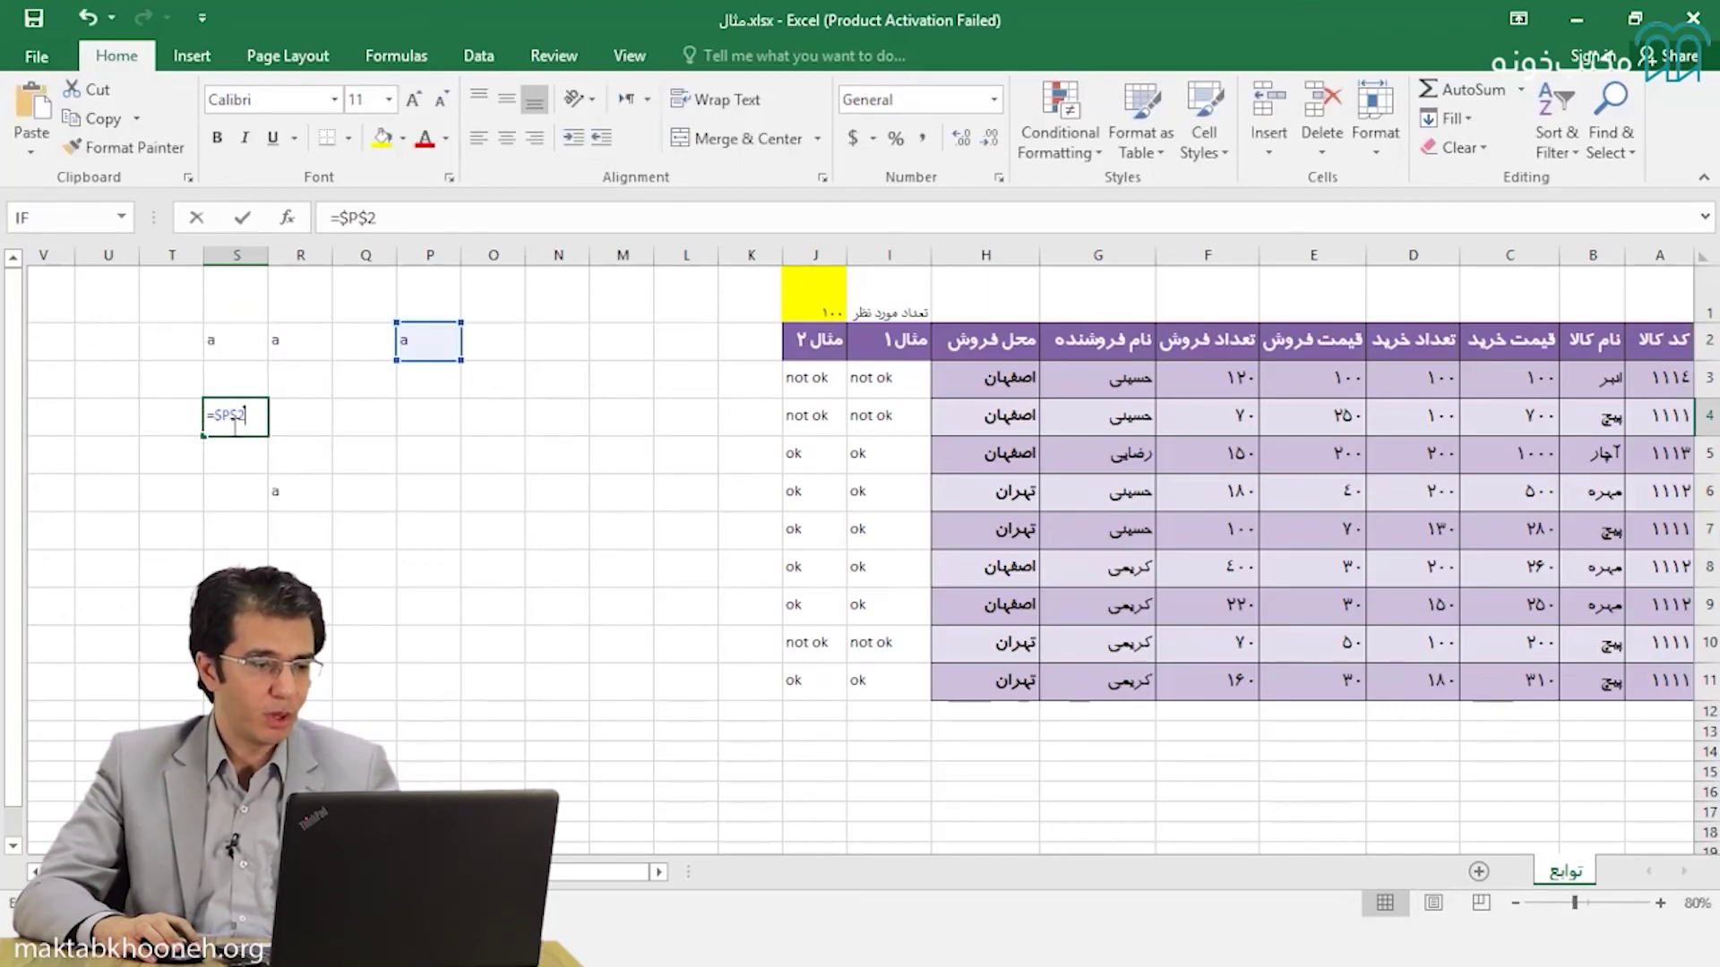
pyautogui.press('Escape')
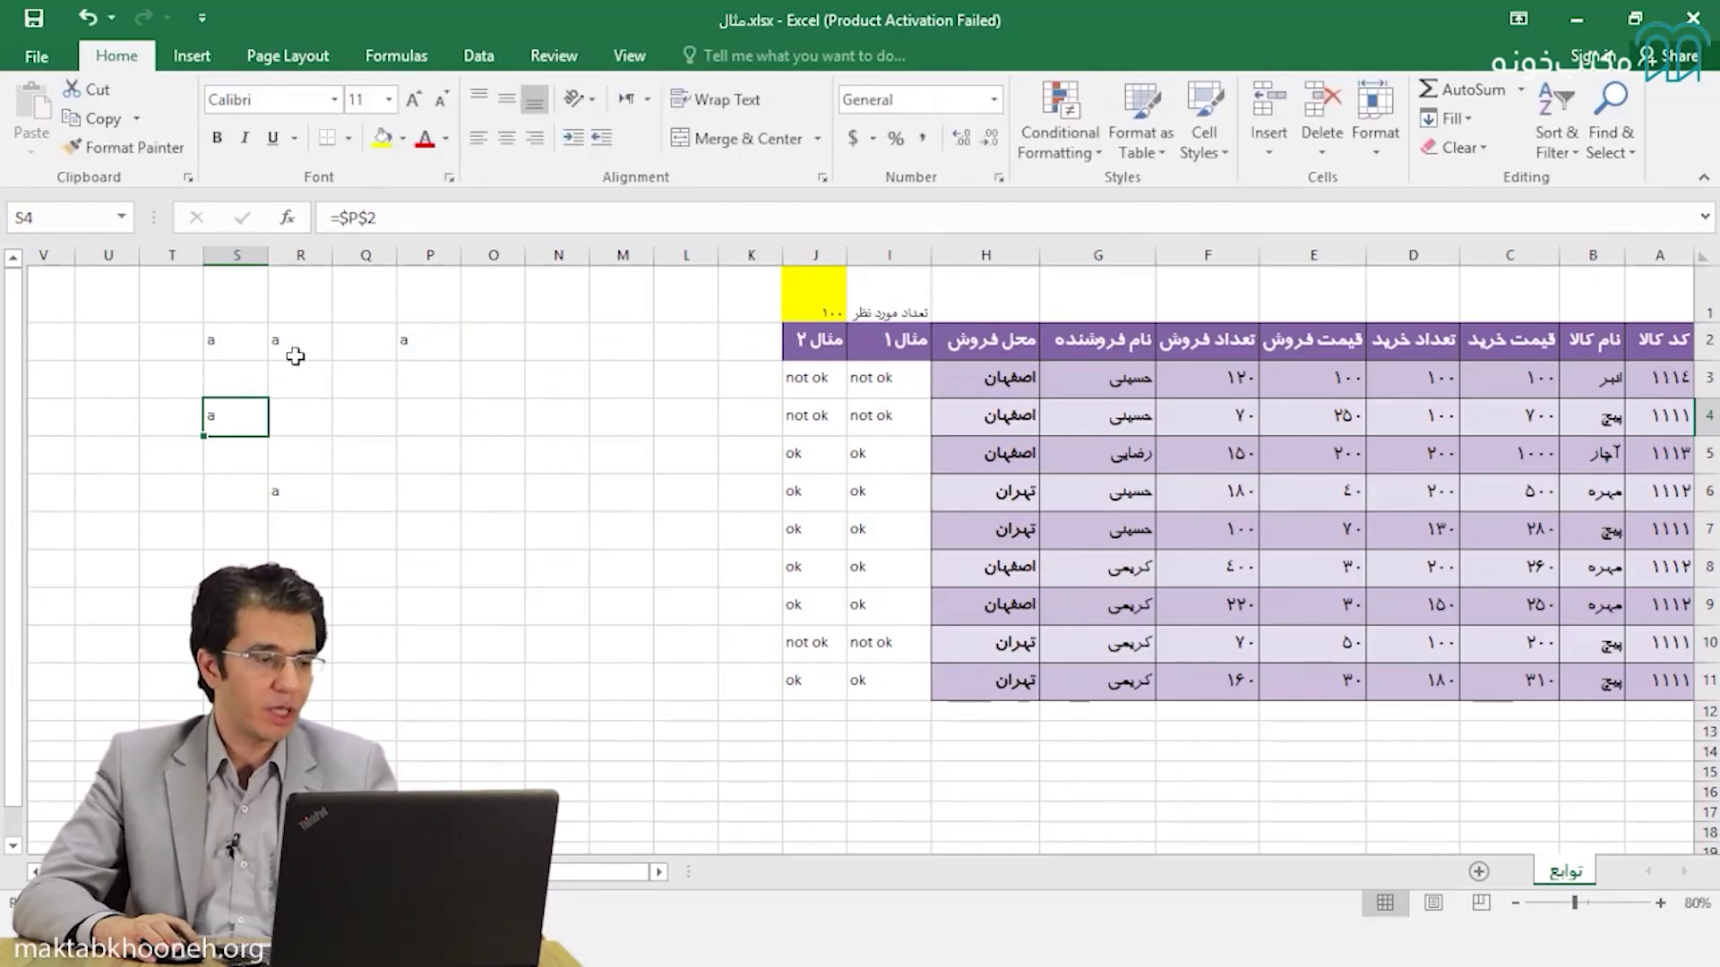
# Recheck S2, S4 and R6, all pointing at $P$2
pyautogui.click(296, 345)
pyautogui.doubleClick(225, 339)
pyautogui.press('Escape')
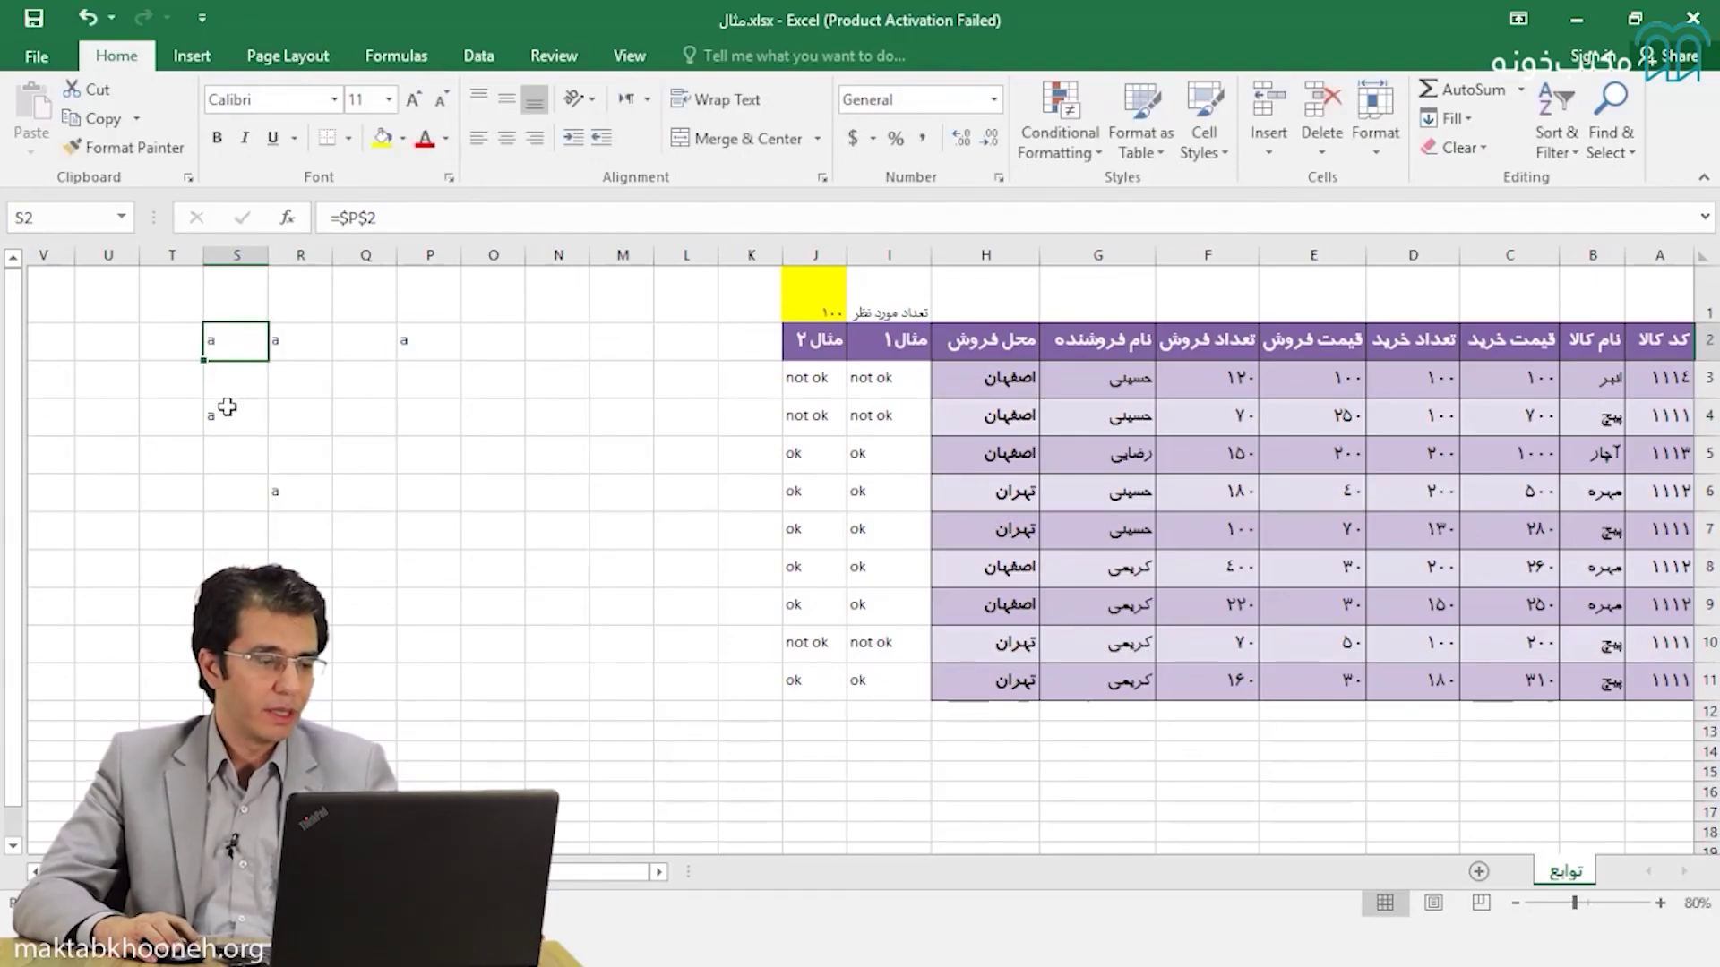
pyautogui.doubleClick(224, 415)
pyautogui.press('Escape')
pyautogui.doubleClick(286, 488)
pyautogui.press('Escape')
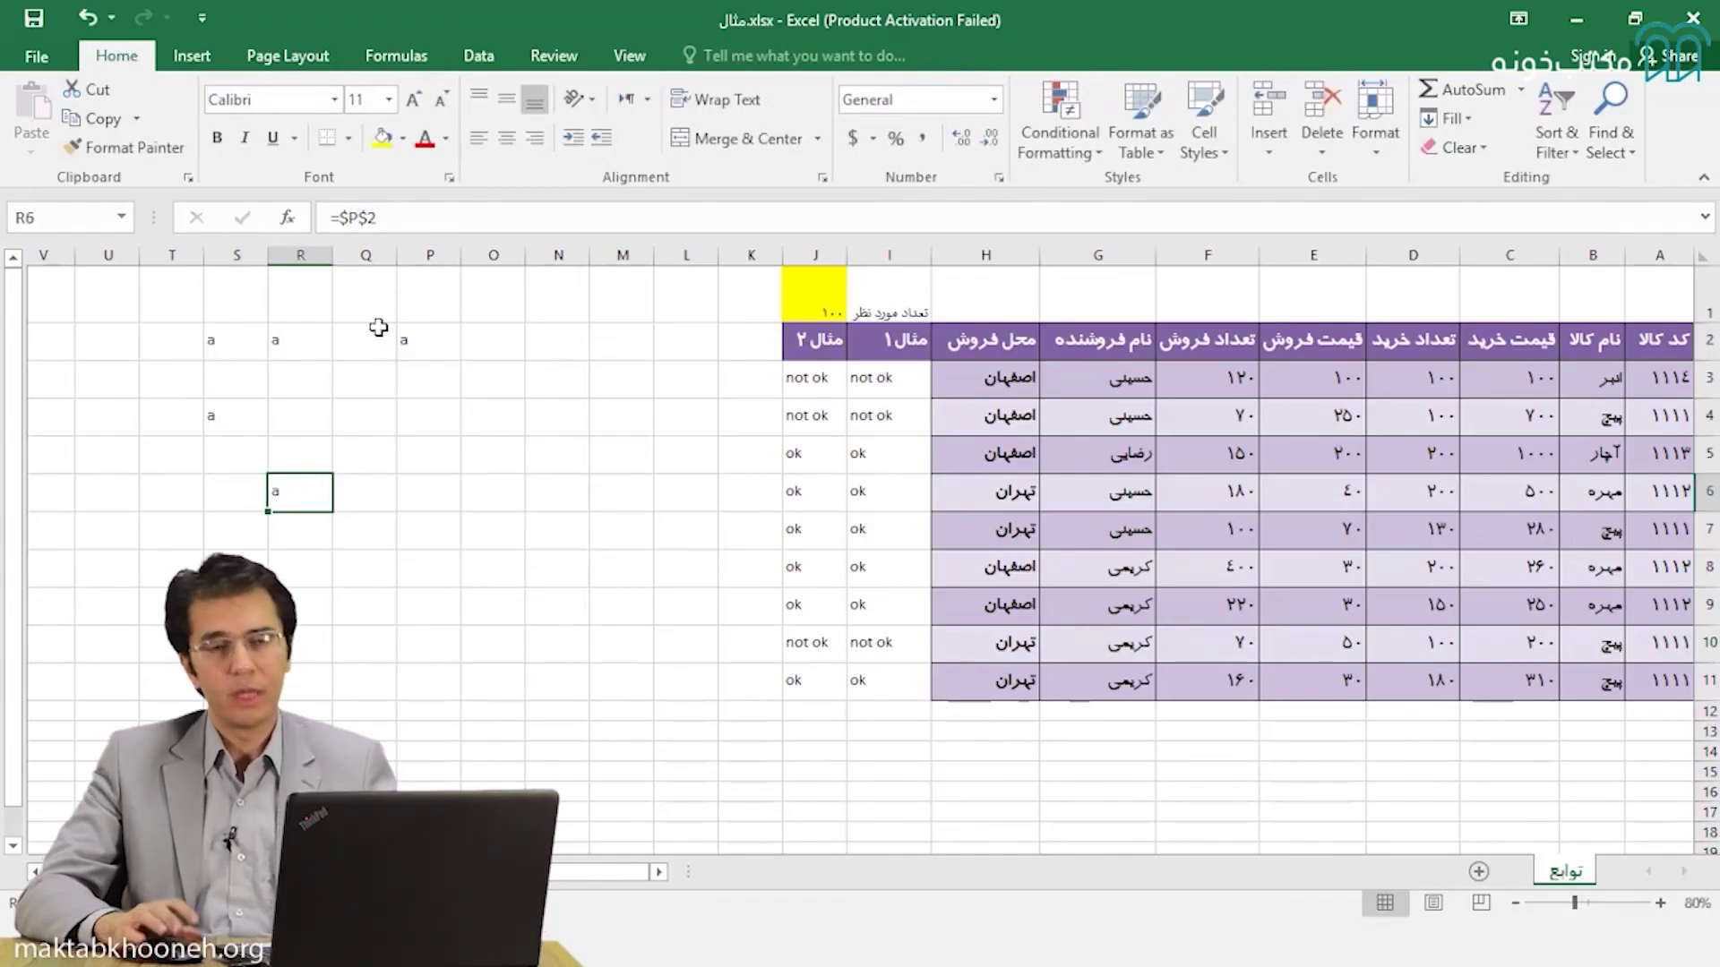